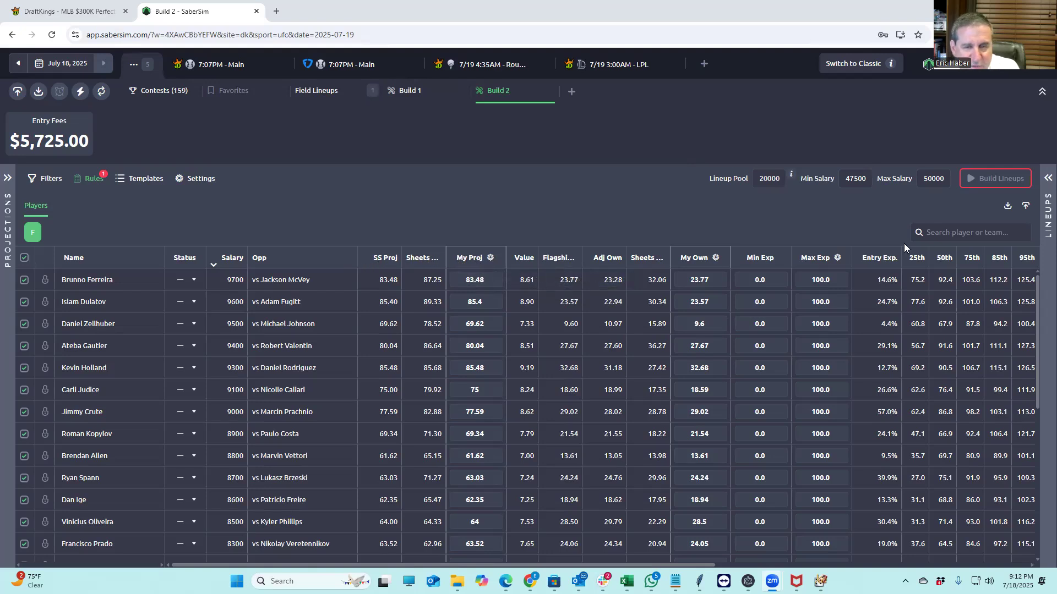
Load KrugMMA\MMADK_Sim.csv as the custom projections upload file
left_click(1027, 209)
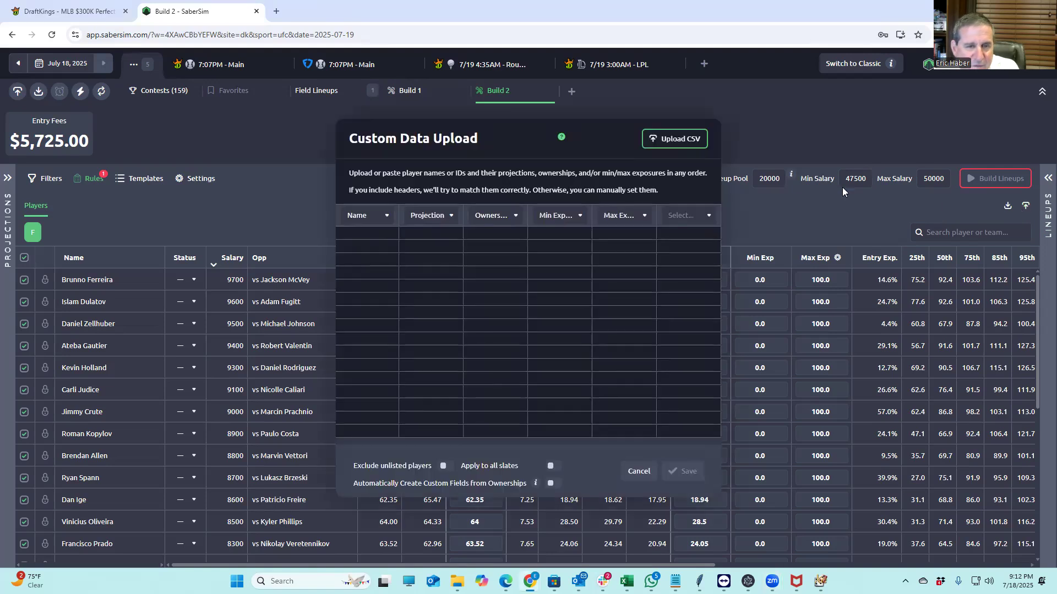
left_click(670, 141)
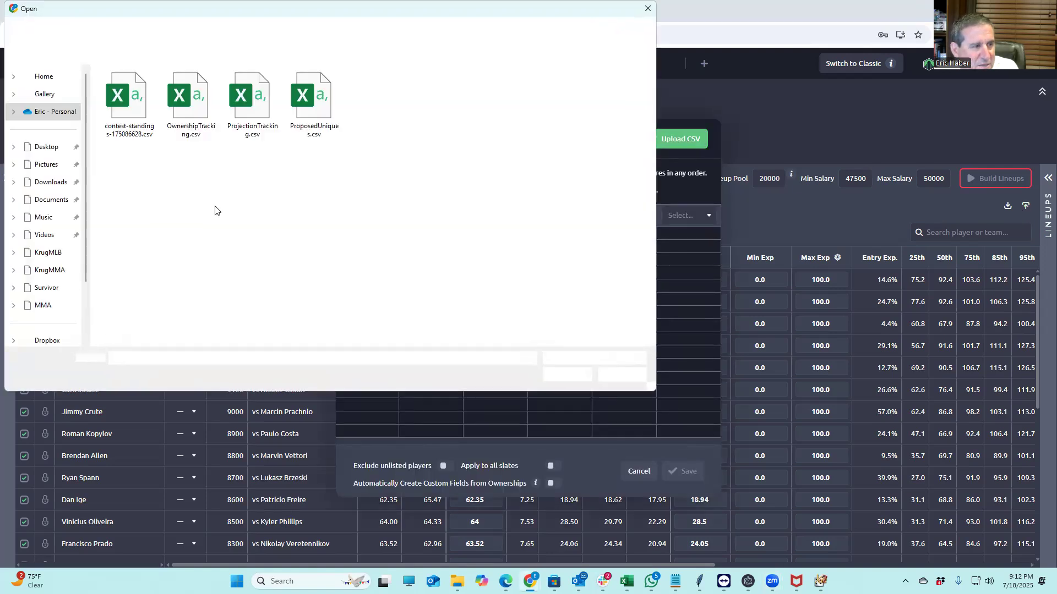
left_click(53, 270)
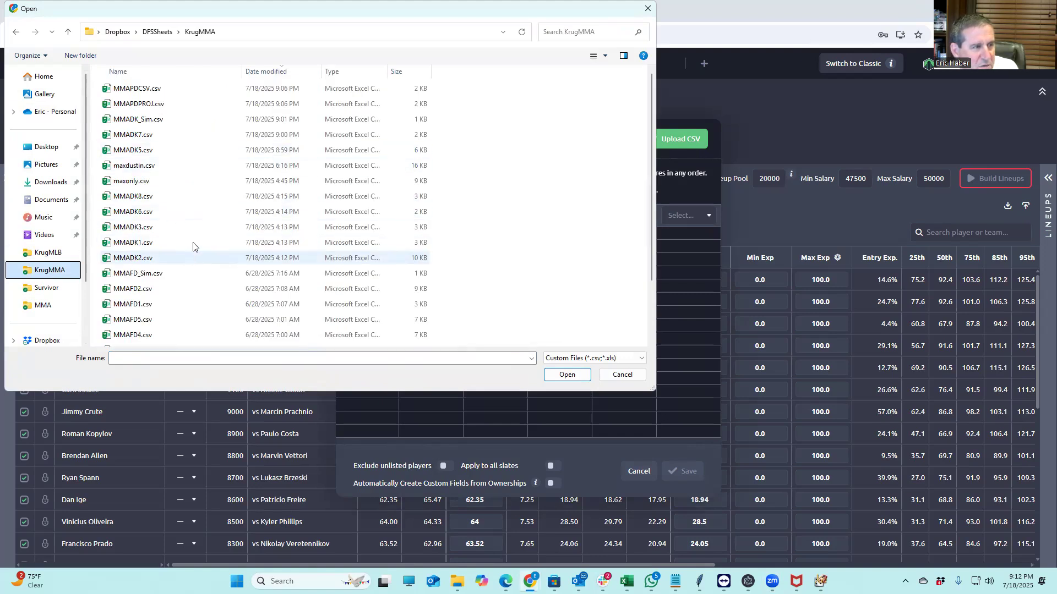
left_click(147, 30)
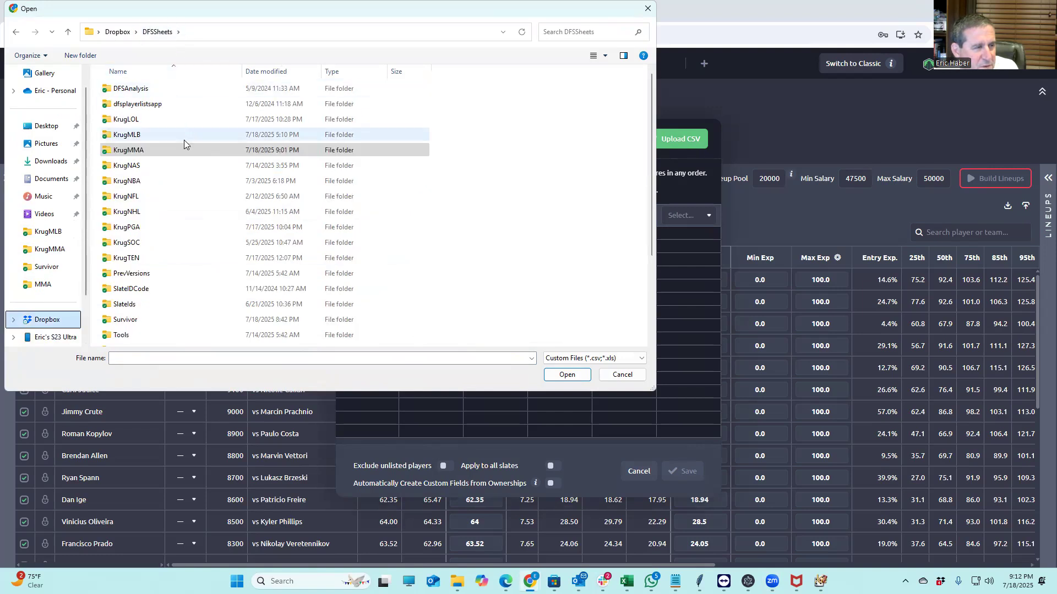
left_click(135, 151)
double_click(134, 150)
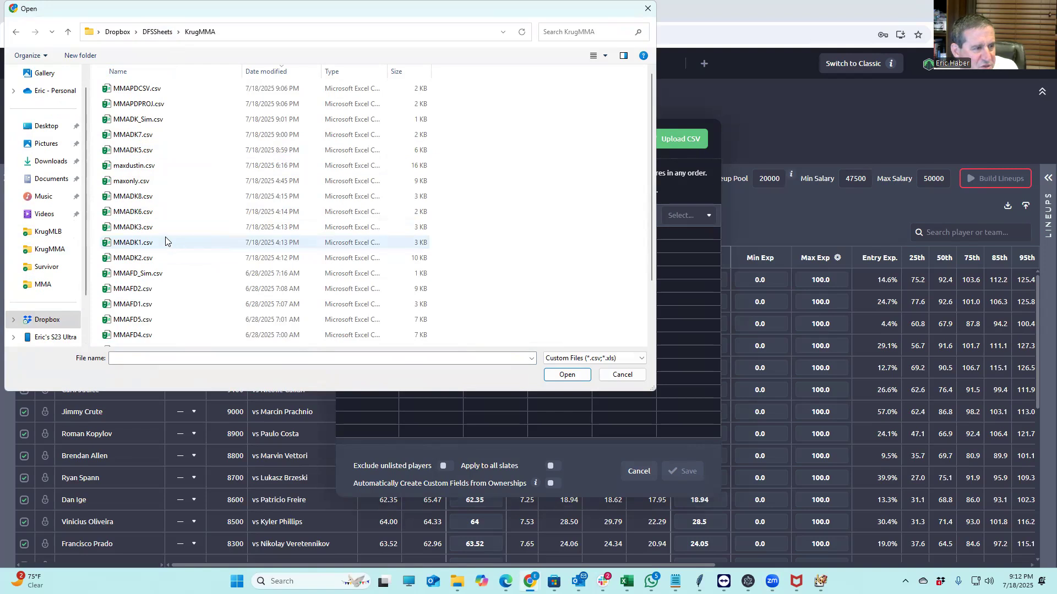
left_click(167, 279)
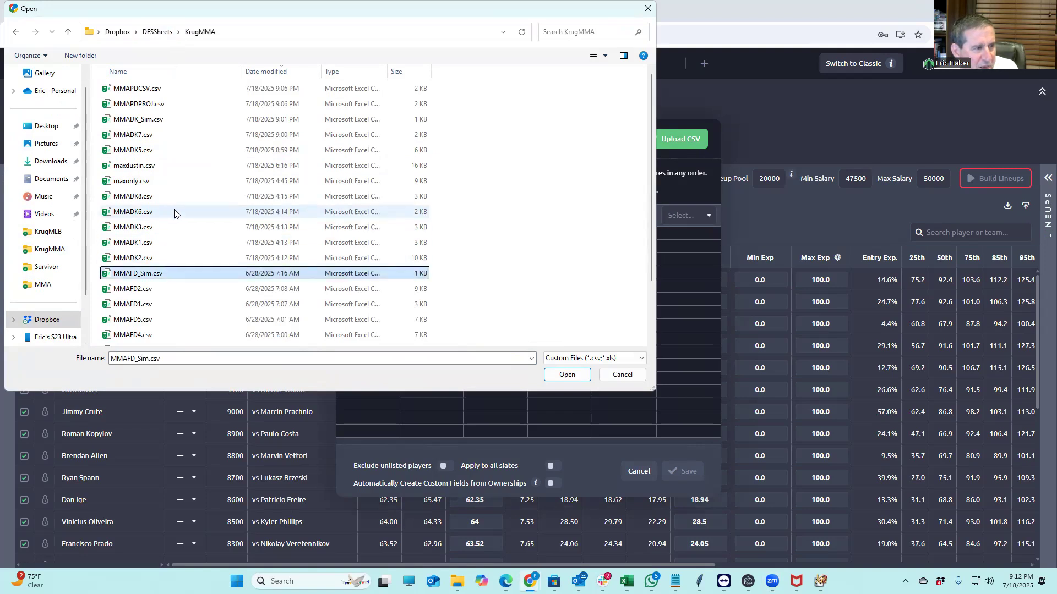
left_click(162, 123)
left_click(564, 374)
Exclude unlisted players, auto-create custom fields, and apply the upload for 28 fighters
left_click(444, 465)
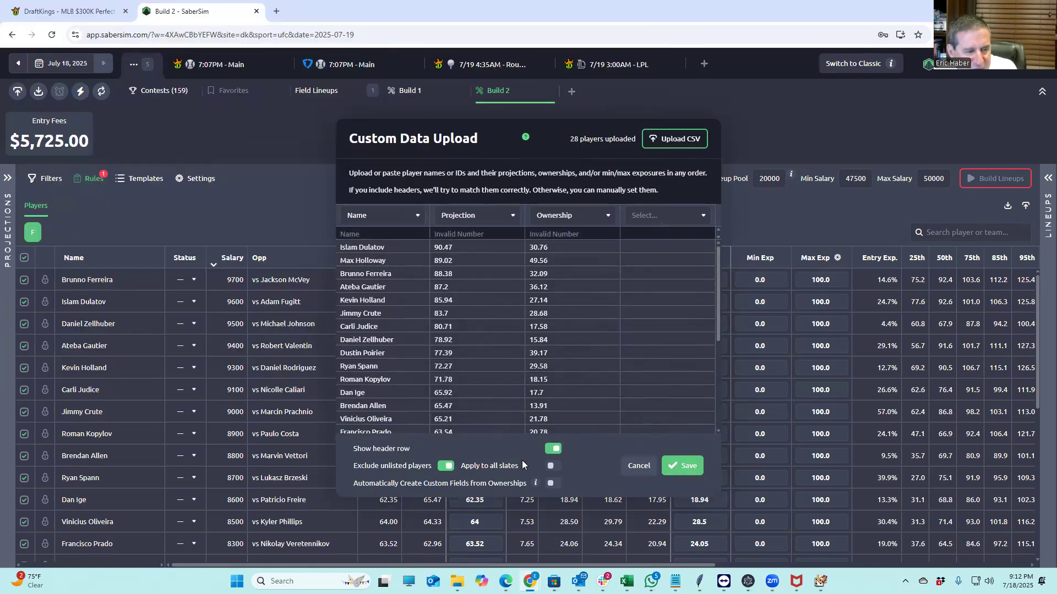
left_click(560, 483)
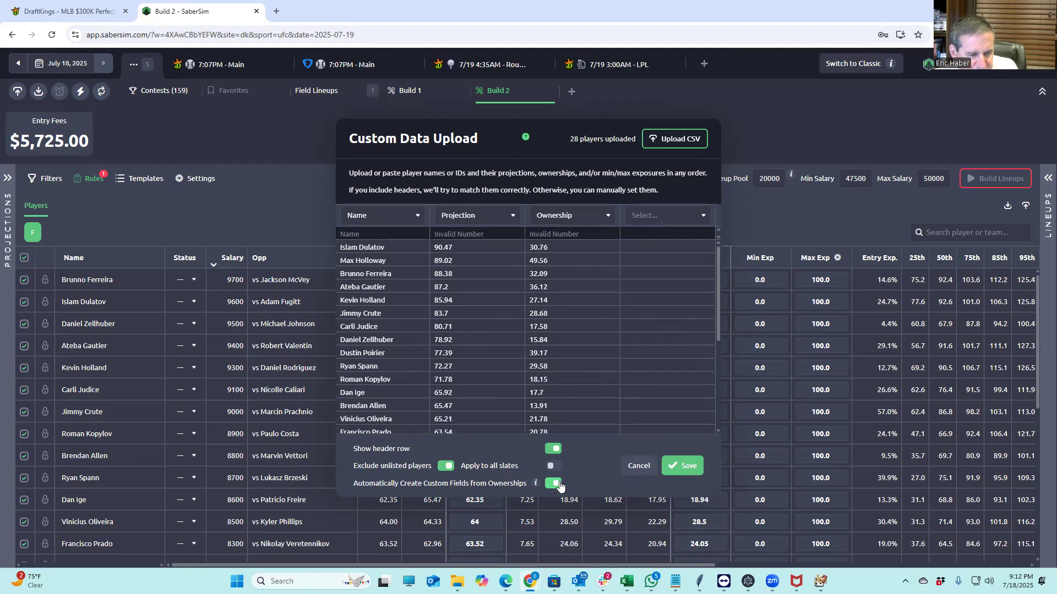
left_click(680, 466)
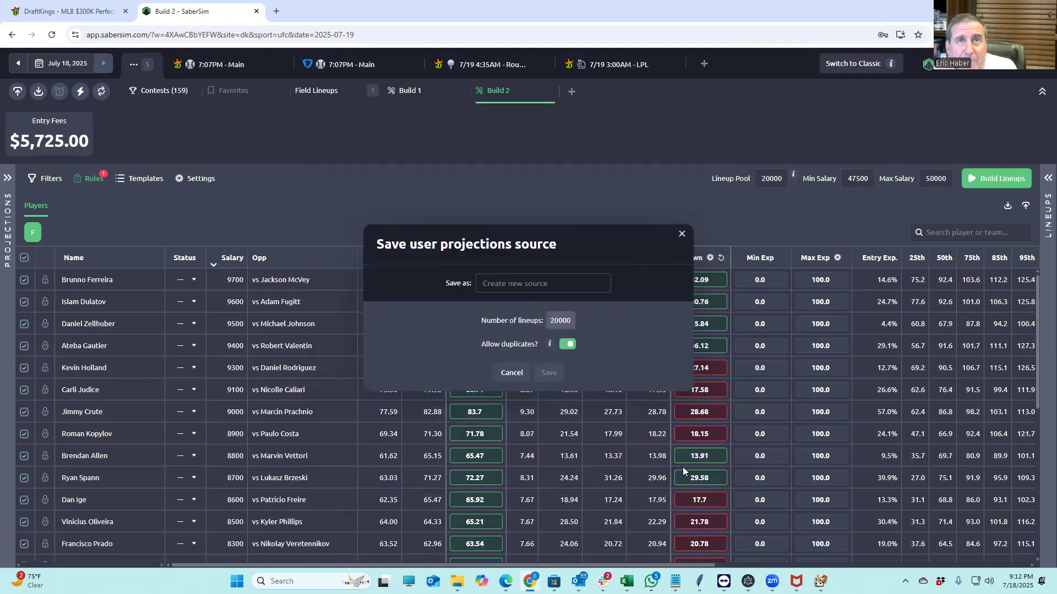
Name the new projections source SHEETS444 and save it
left_click(513, 285)
type("SHEETS444")
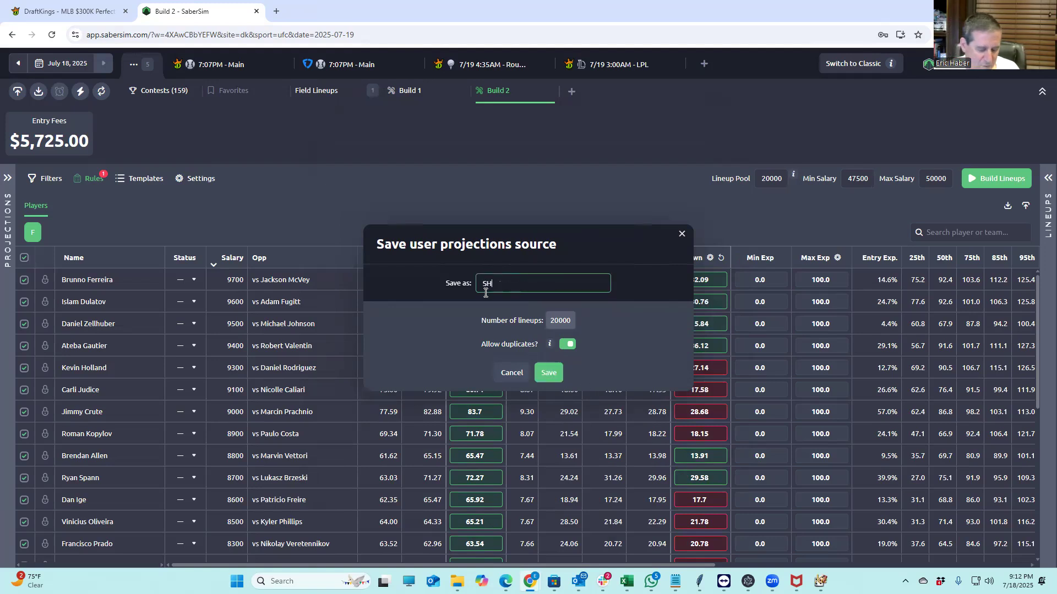
left_click(545, 368)
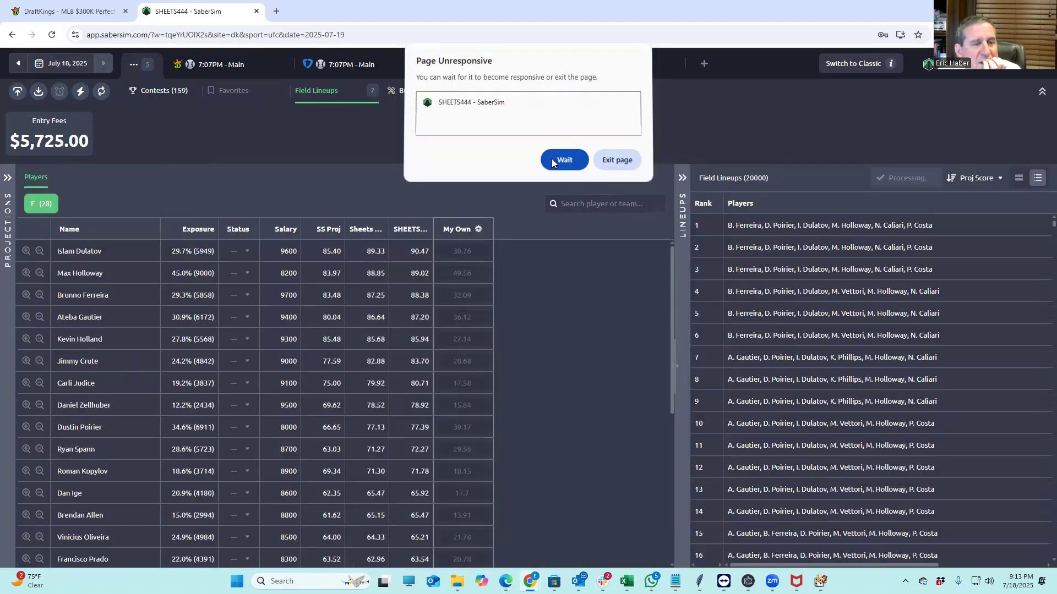
Keep waiting through the Page Unresponsive prompts until SHEETS444 finishes processing
left_click(552, 162)
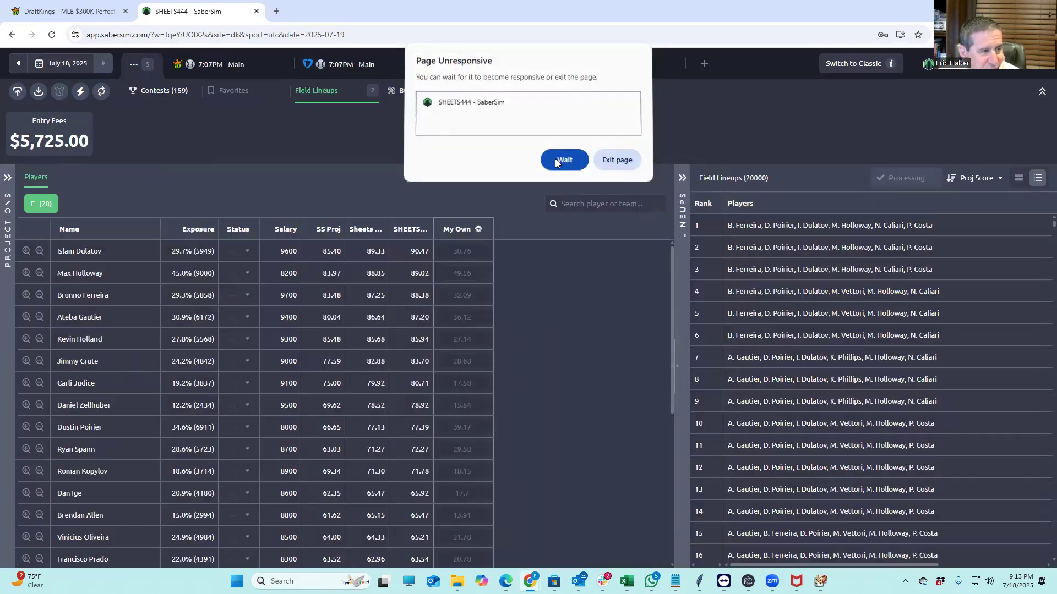
left_click(557, 161)
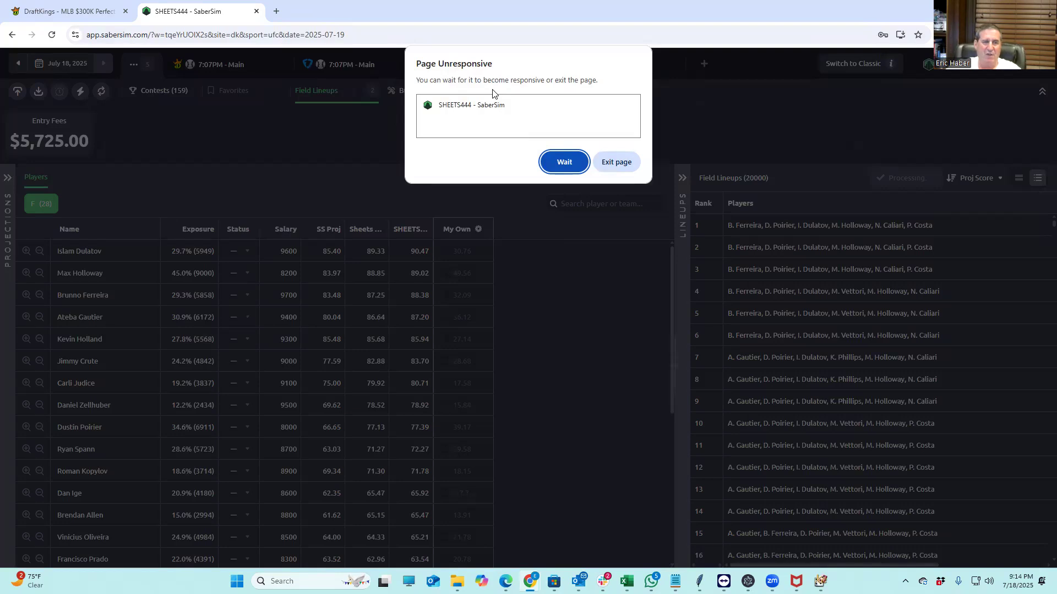
left_click(557, 169)
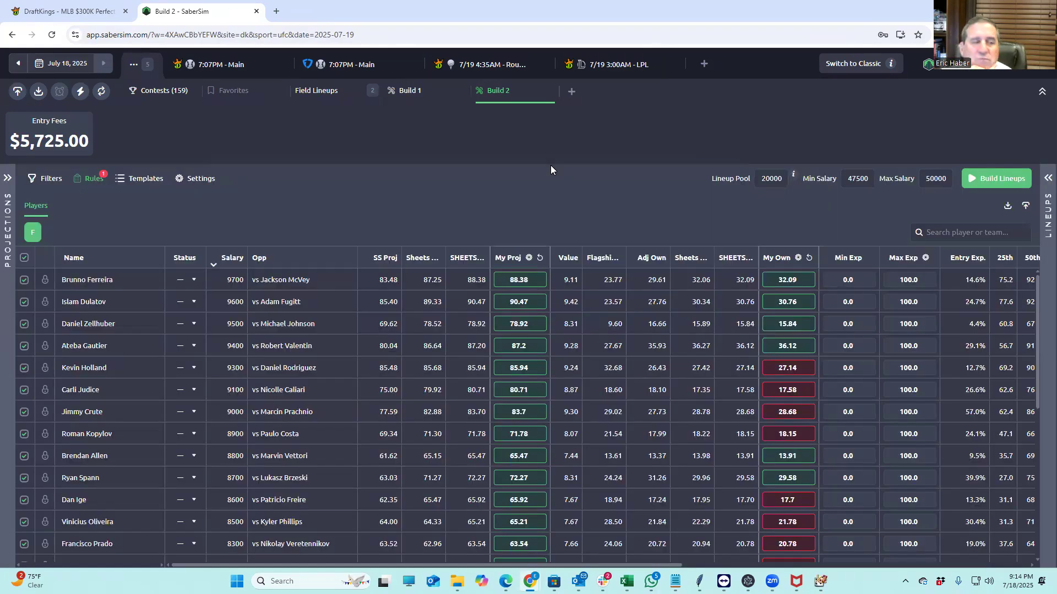
Assign SHEETS444 field lineups to the $700K UFC 318 Special contest, then go back to Build 2
left_click(176, 99)
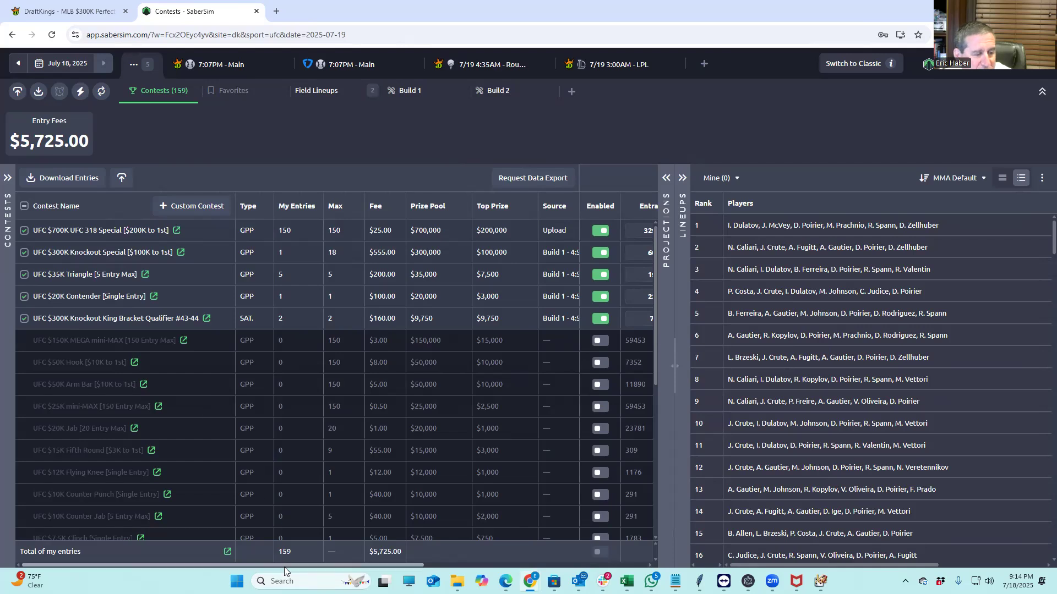
left_click_drag(285, 564, 624, 554)
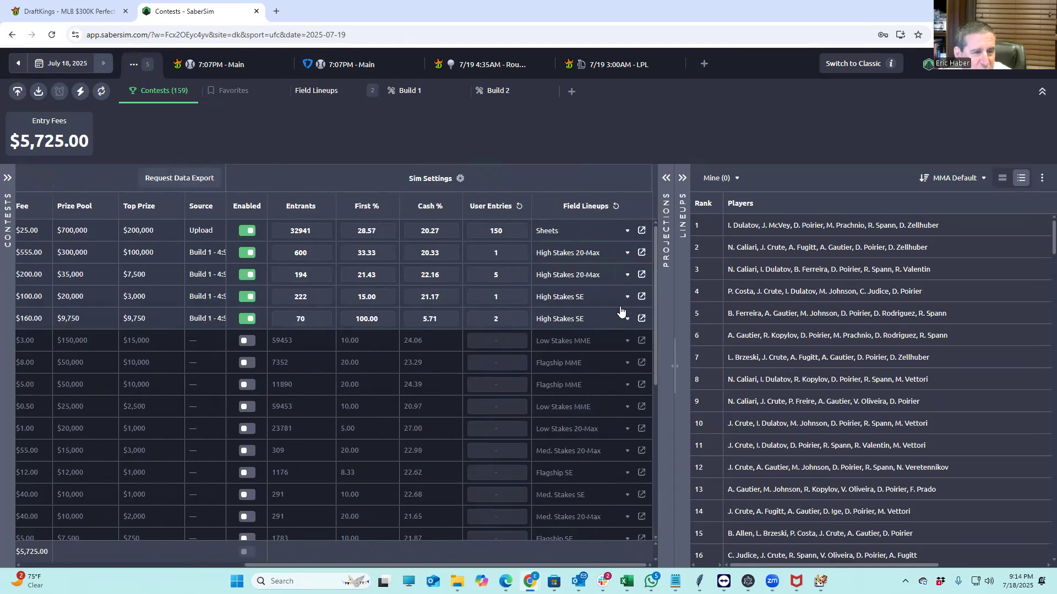
left_click(627, 231)
mouse_move(611, 293)
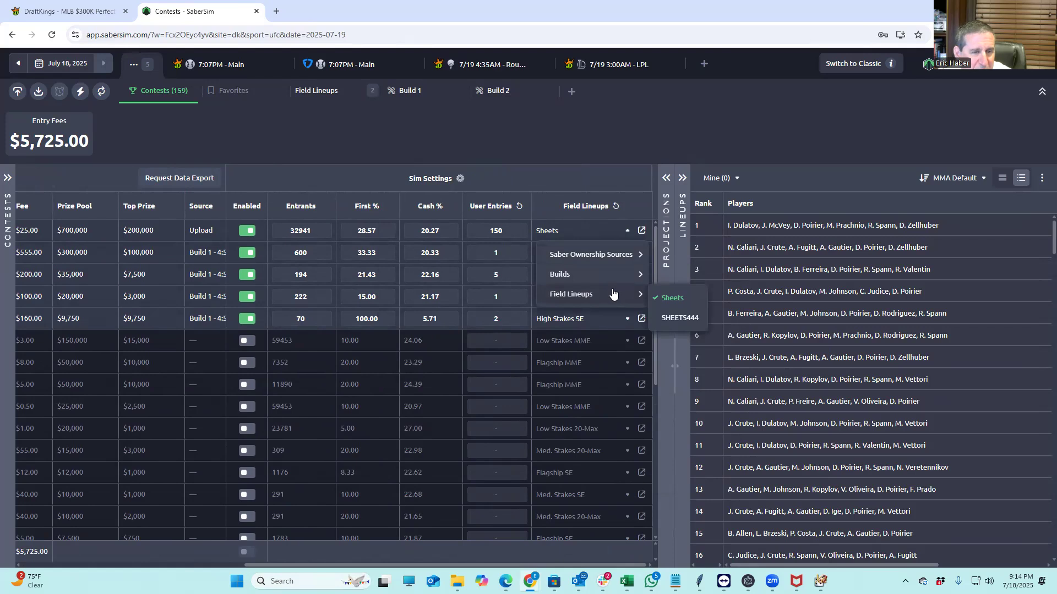
left_click(680, 320)
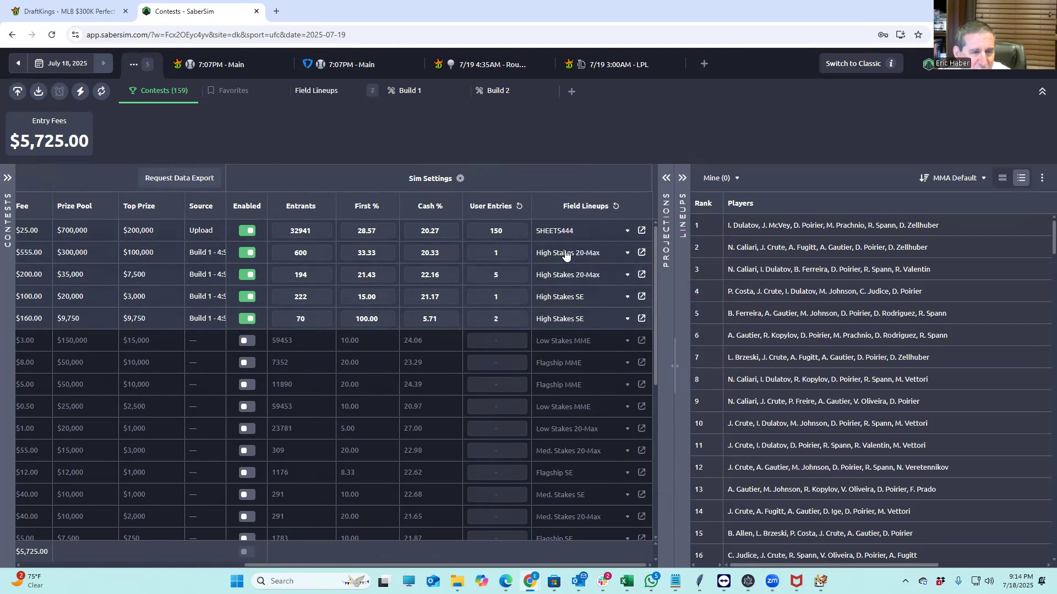
left_click_drag(290, 563, 92, 543)
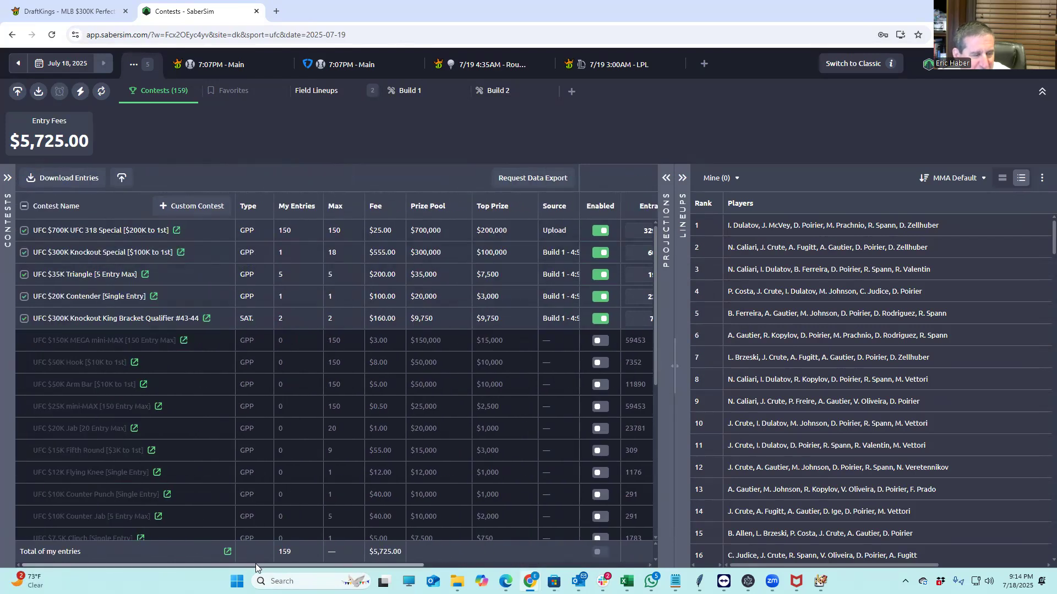
left_click_drag(256, 563, 484, 563)
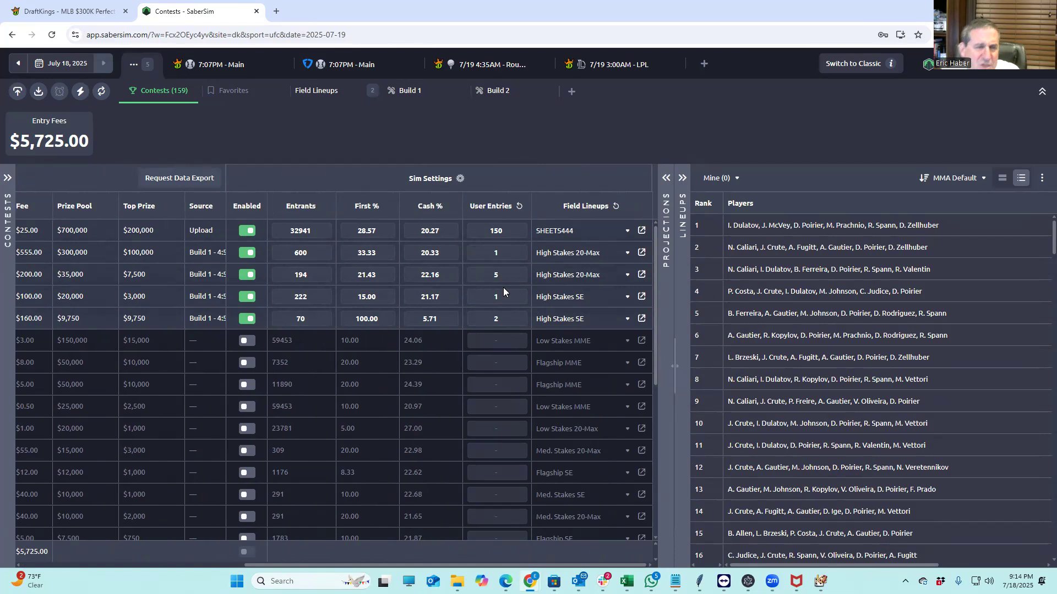
left_click(499, 93)
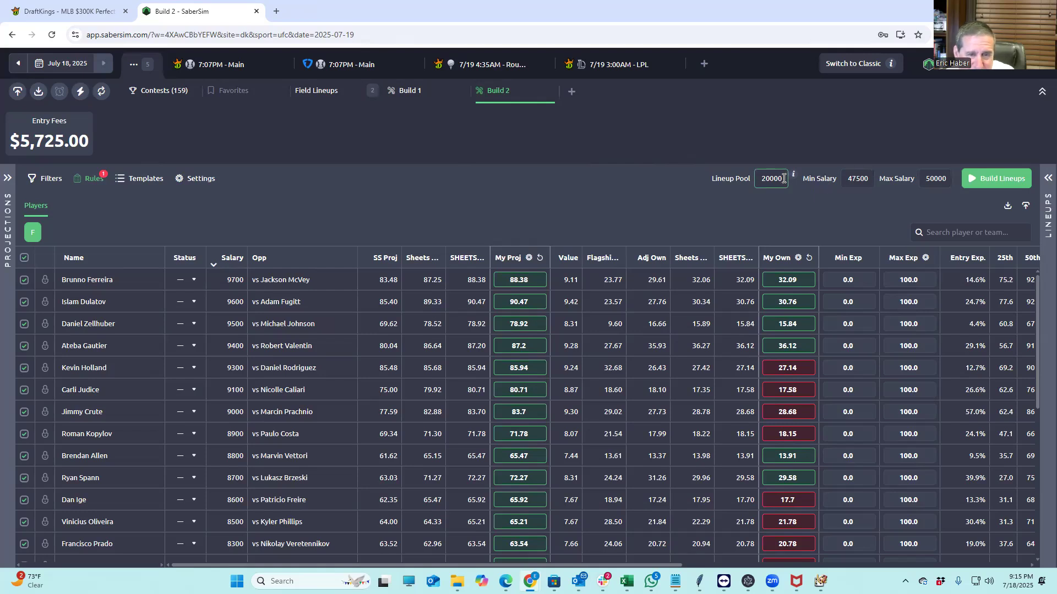
Build Build 2's 20000-lineup pool across the five UFC contests
left_click(984, 182)
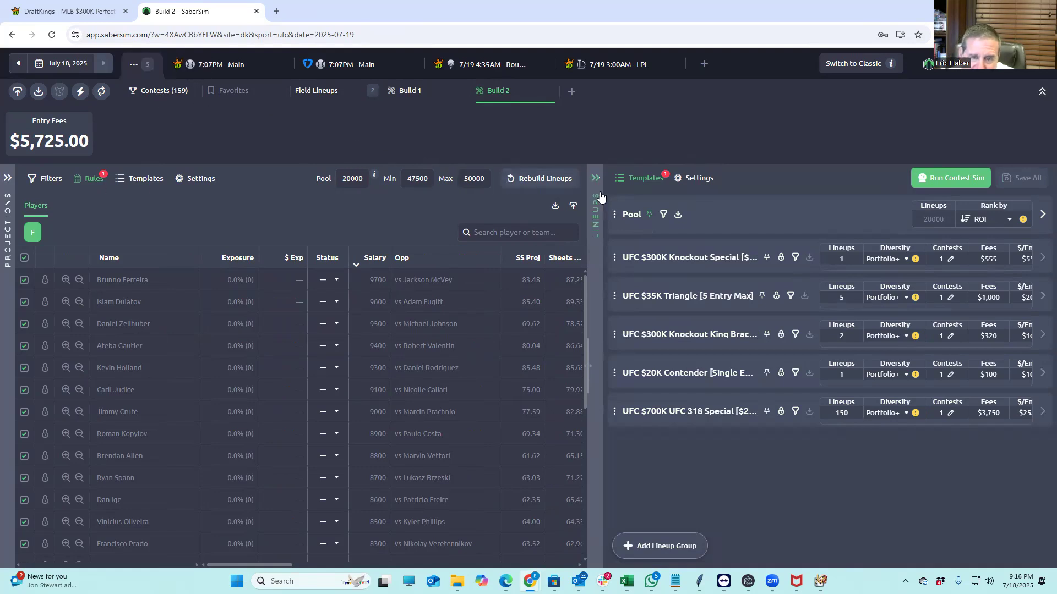
Run the contest sim on all five UFC contest groups
left_click(935, 182)
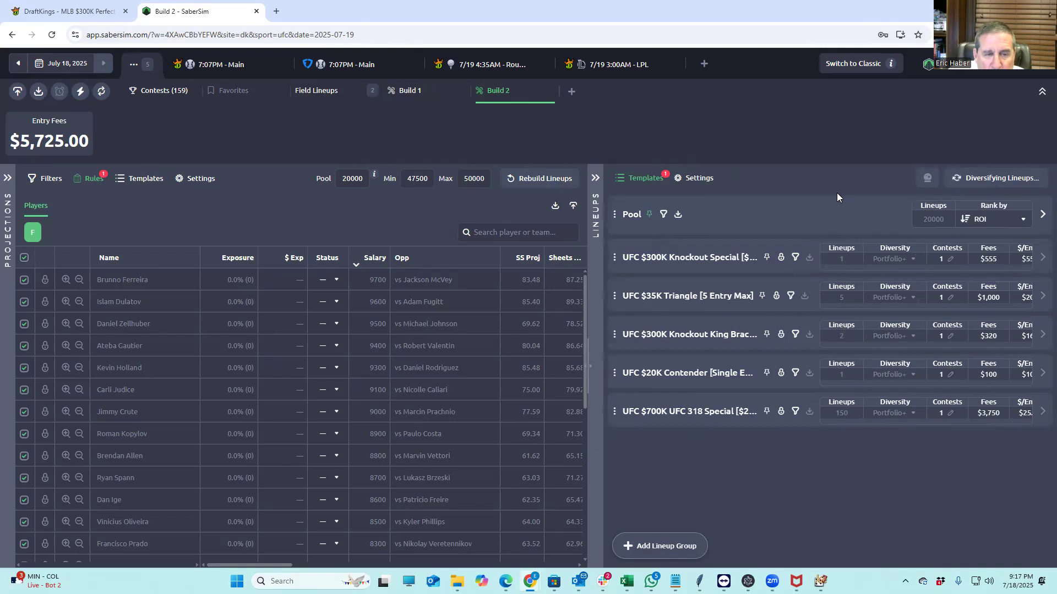
Export the 159 saved lineups as a DraftKings UFC entries CSV
mouse_move(694, 260)
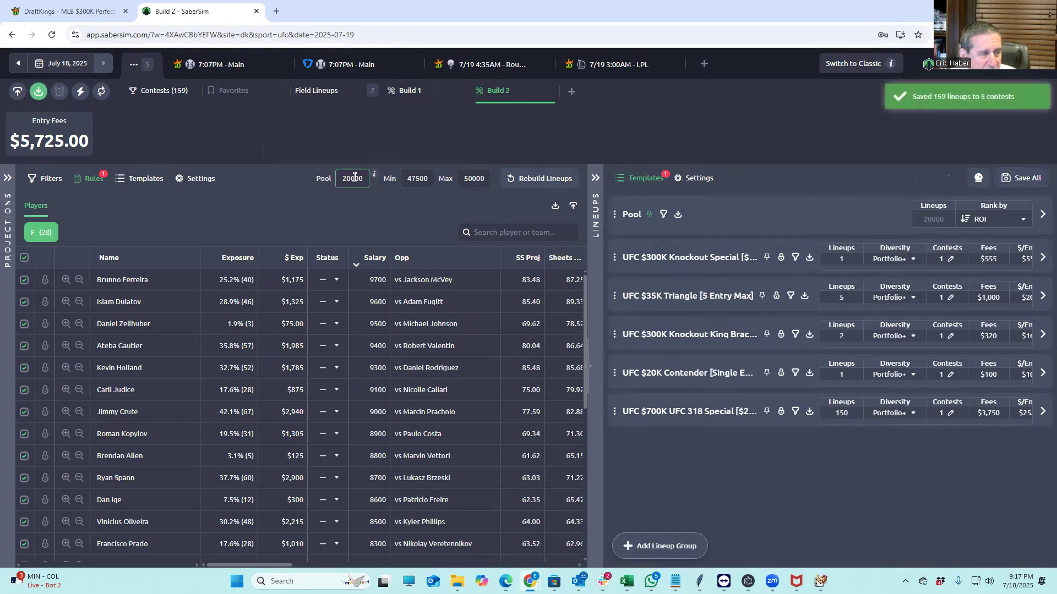
left_click(39, 92)
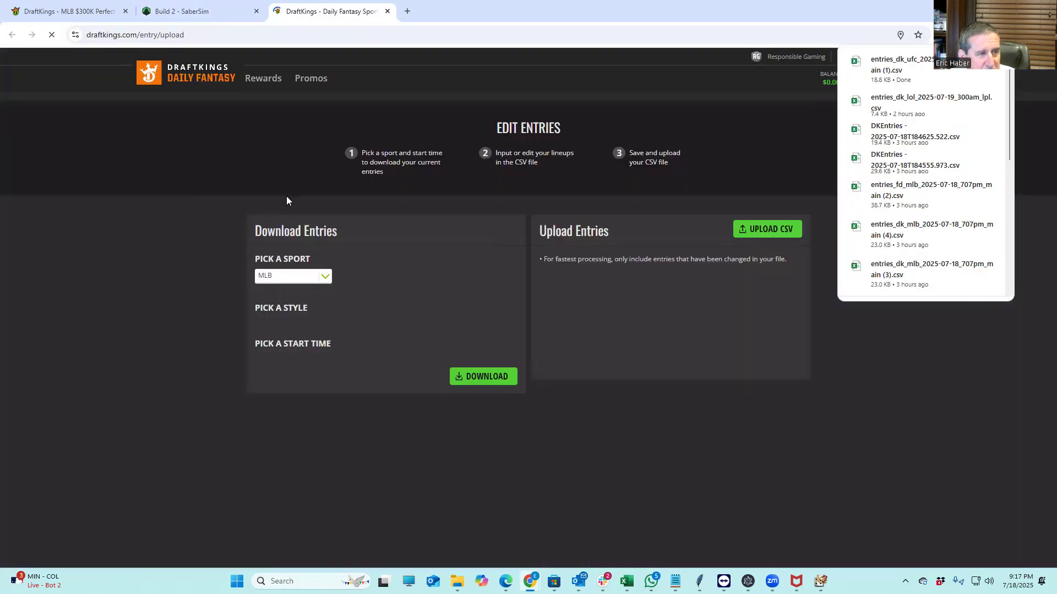
Upload entries_dk_ufc_2025-07-19_600pm_main (1).csv from Downloads to DraftKings
left_click(742, 234)
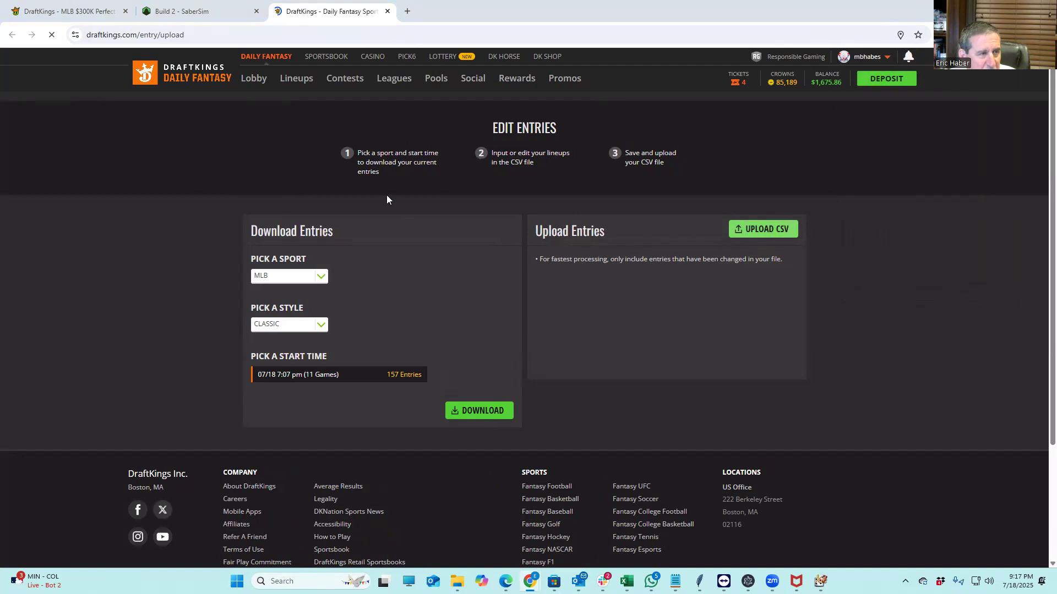
left_click(49, 182)
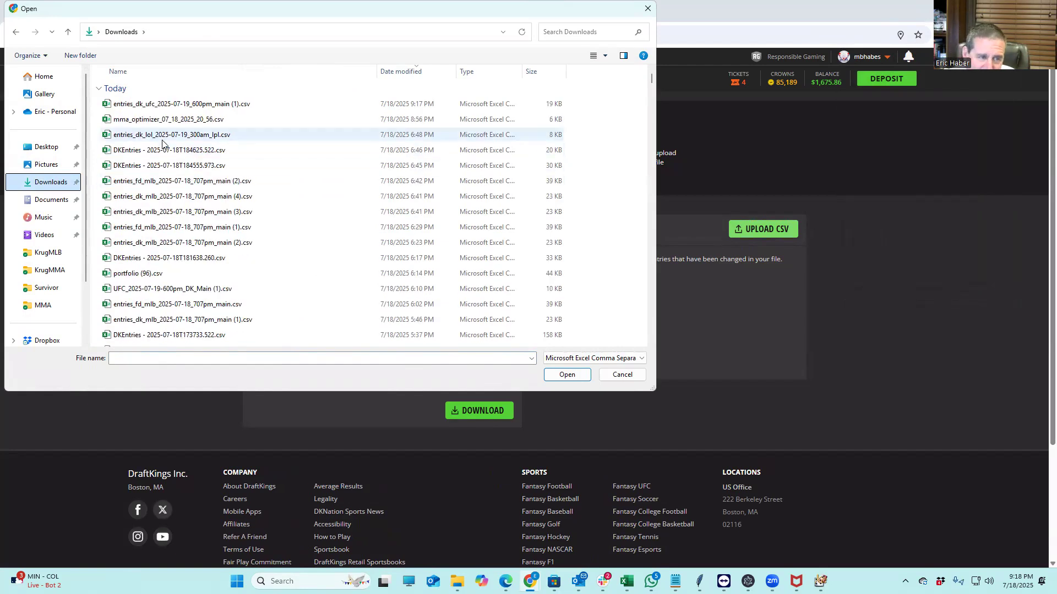
left_click(186, 105)
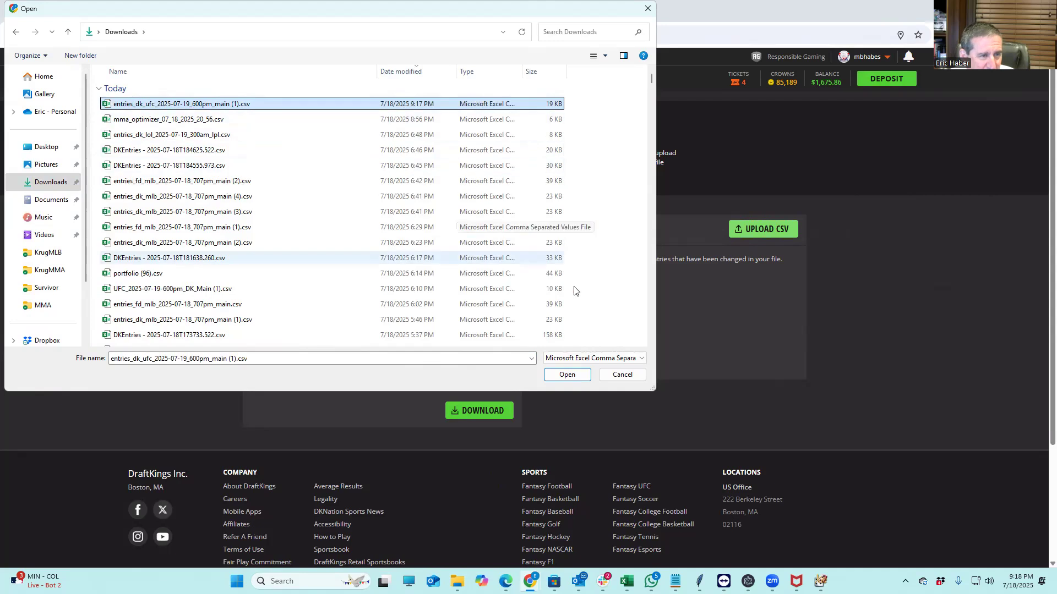
left_click(559, 376)
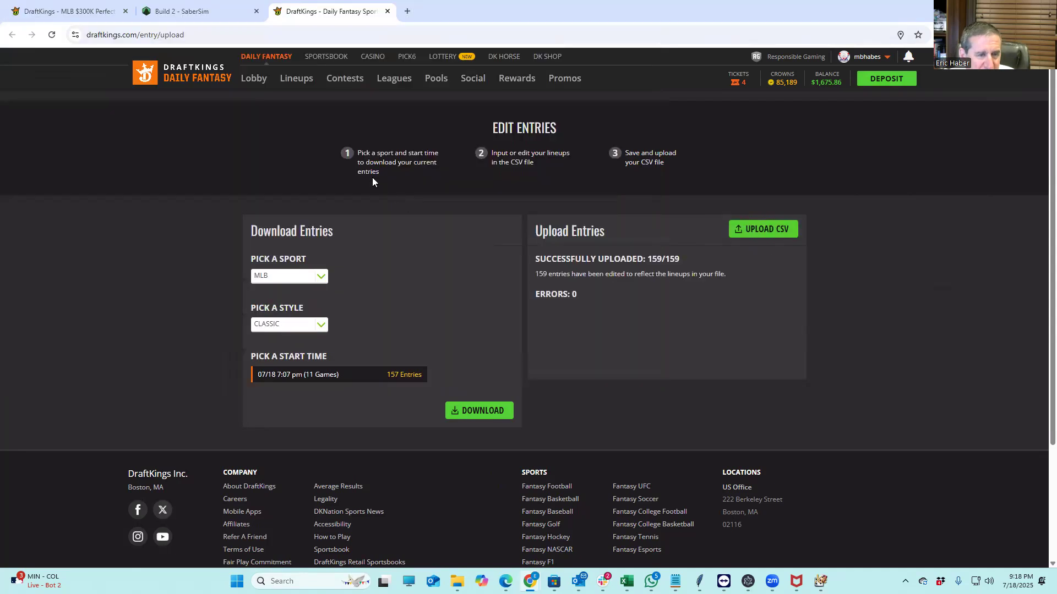
Switch back to the 'Build 2 - SaberSim' browser tab
left_click(181, 11)
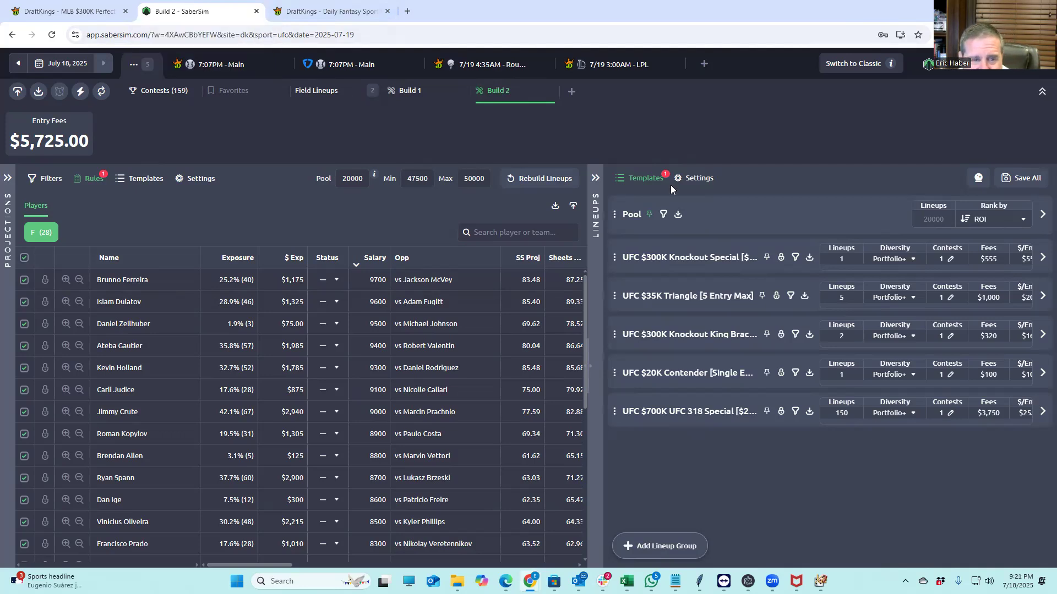
Open lineups_dk_ufc_classic_7-19-2025_600pm (4).csv in Excel and filter its column headers
left_click(679, 217)
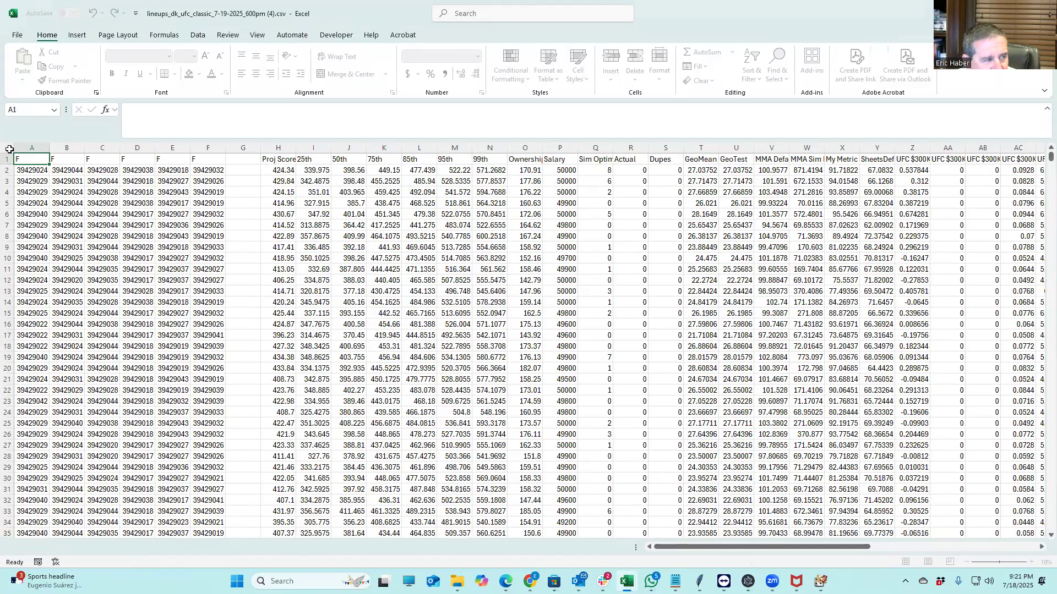
left_click(9, 150)
left_click(199, 35)
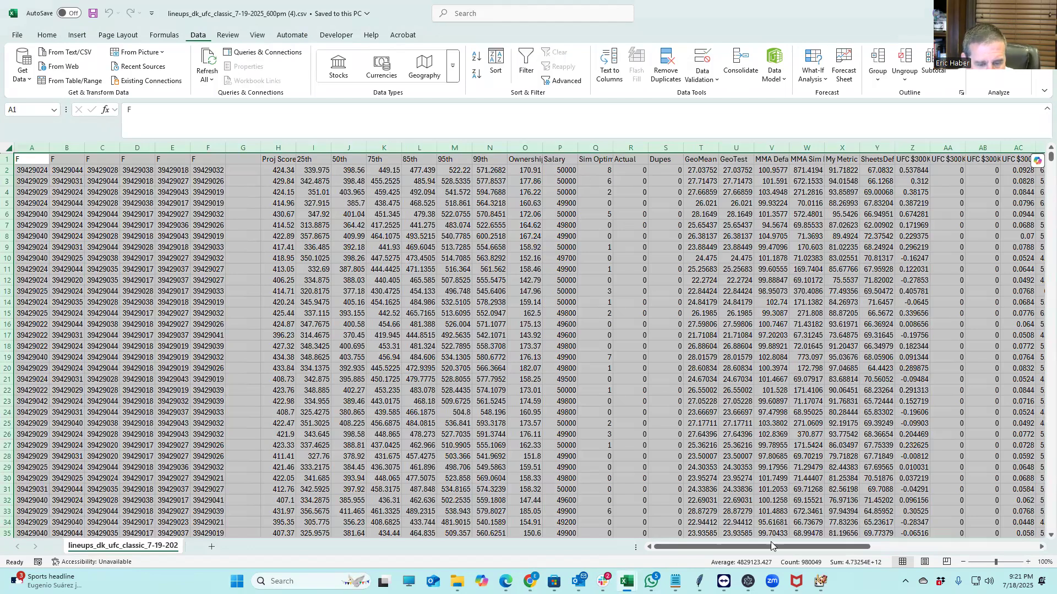
left_click_drag(771, 546, 1040, 526)
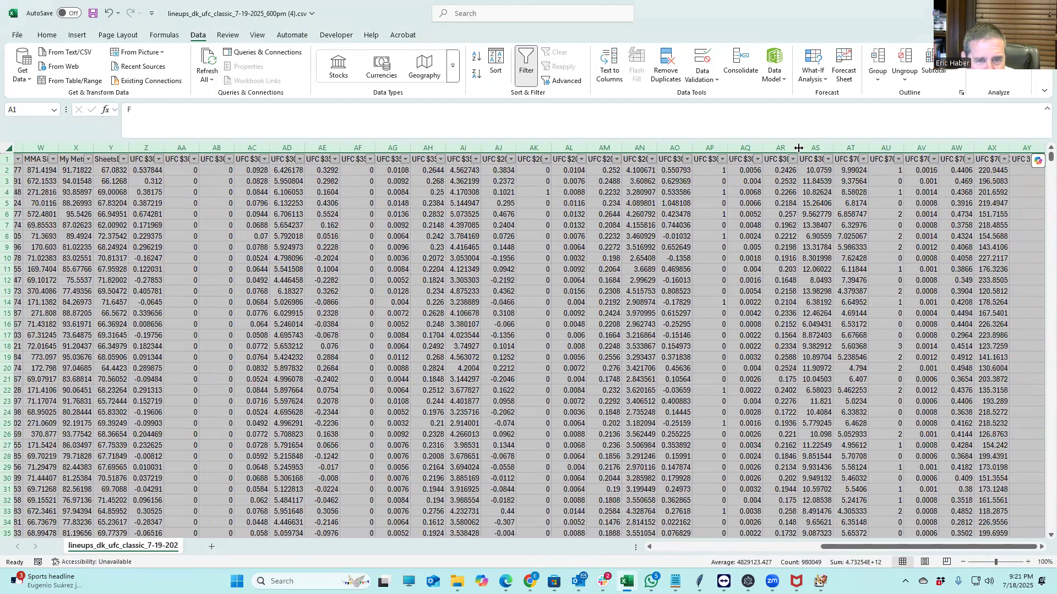
AutoFit all columns and sort lineups by $700K UFC 318 Special ROI, largest first
double_click(797, 148)
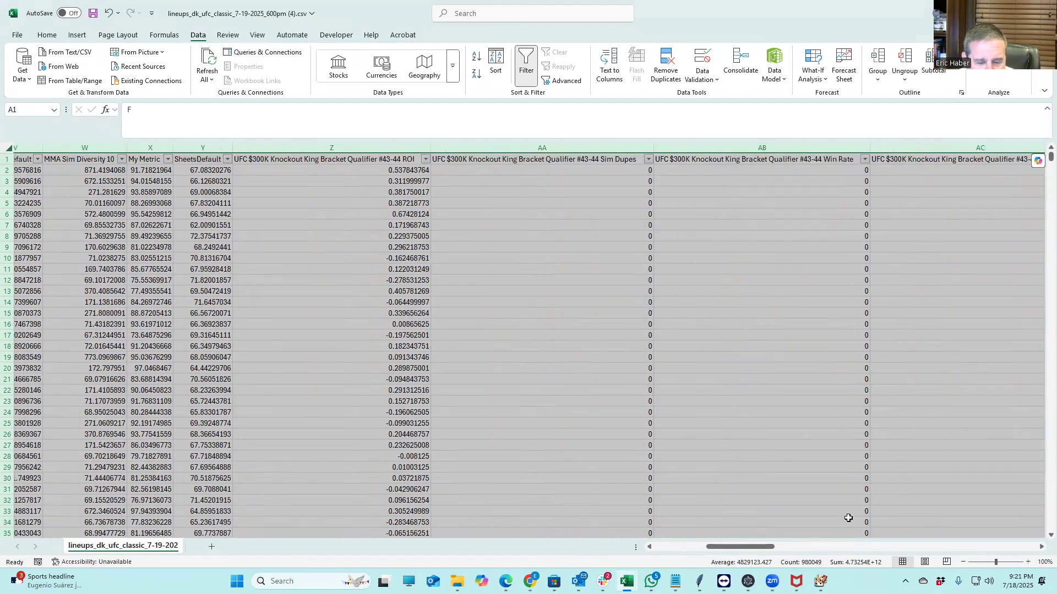
left_click_drag(760, 547, 1015, 546)
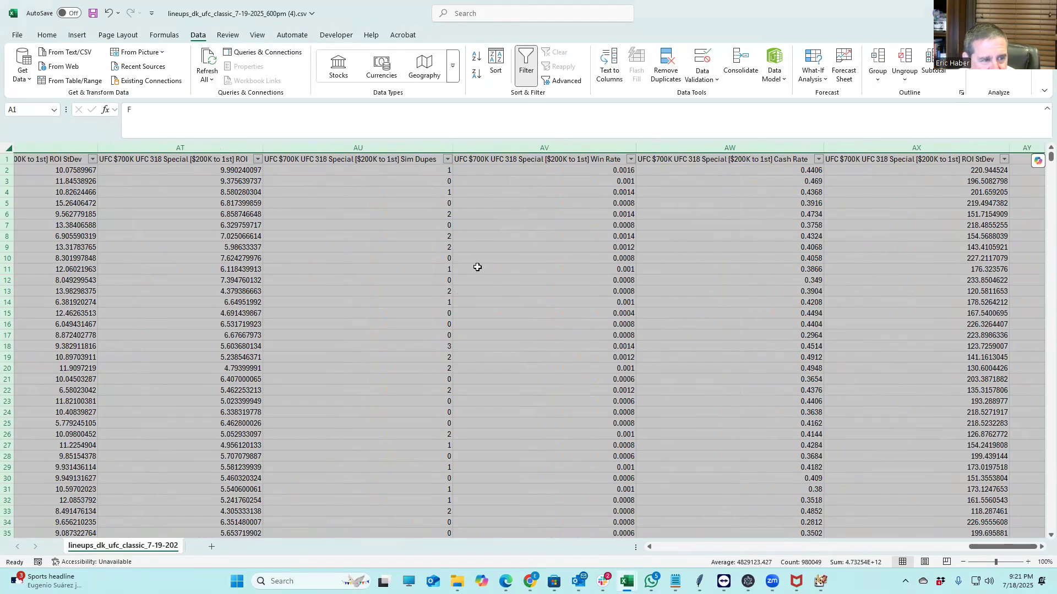
left_click(258, 159)
left_click(200, 190)
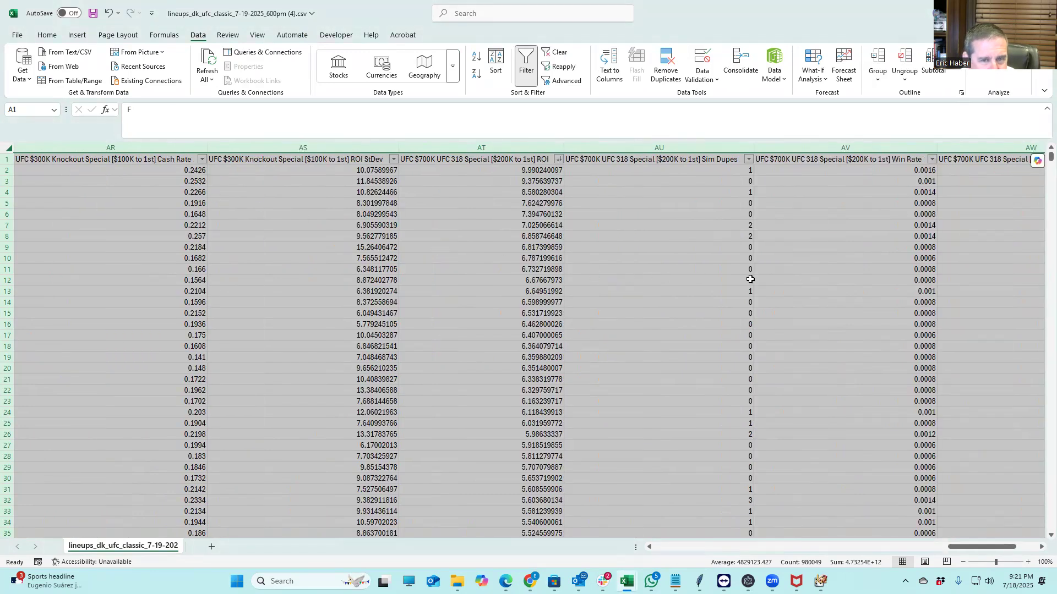
Check the top ROI value in AT2 and one lineup's GeoMean, then open Dropbox file search
left_click(494, 172)
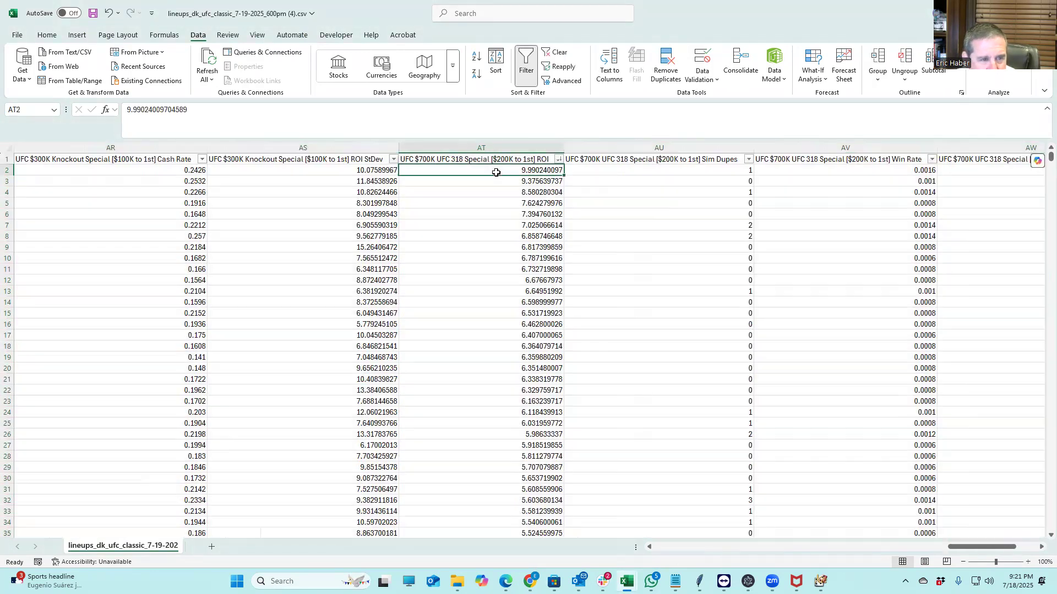
left_click(891, 547)
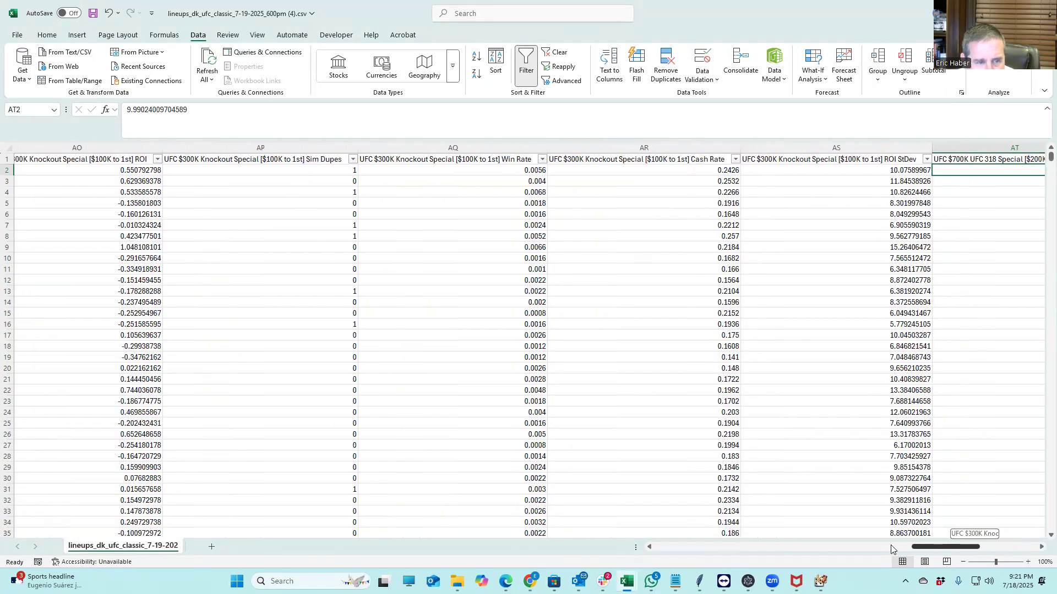
left_click_drag(891, 547, 698, 550)
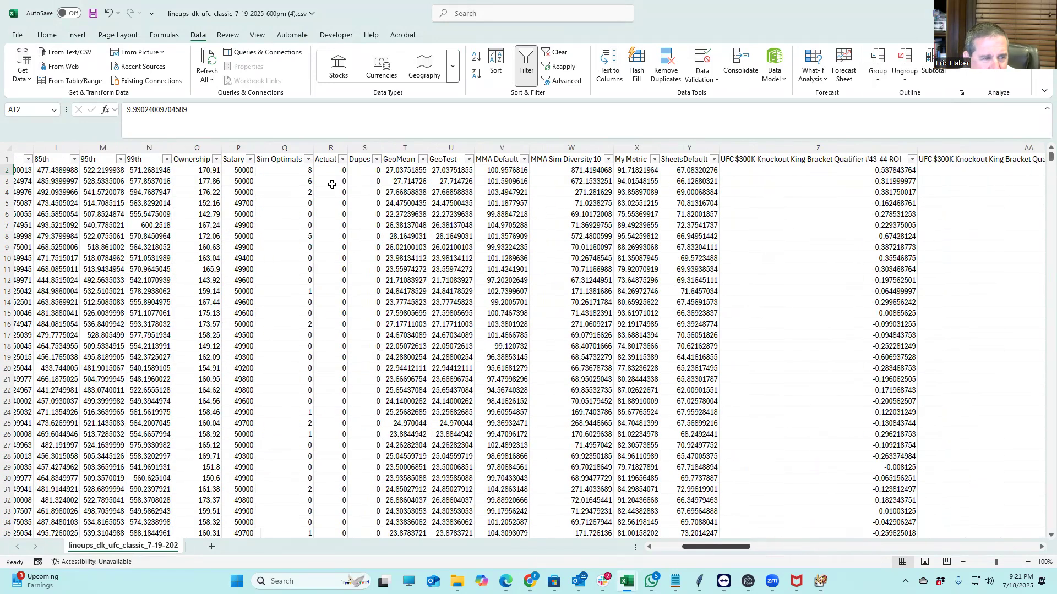
left_click(407, 248)
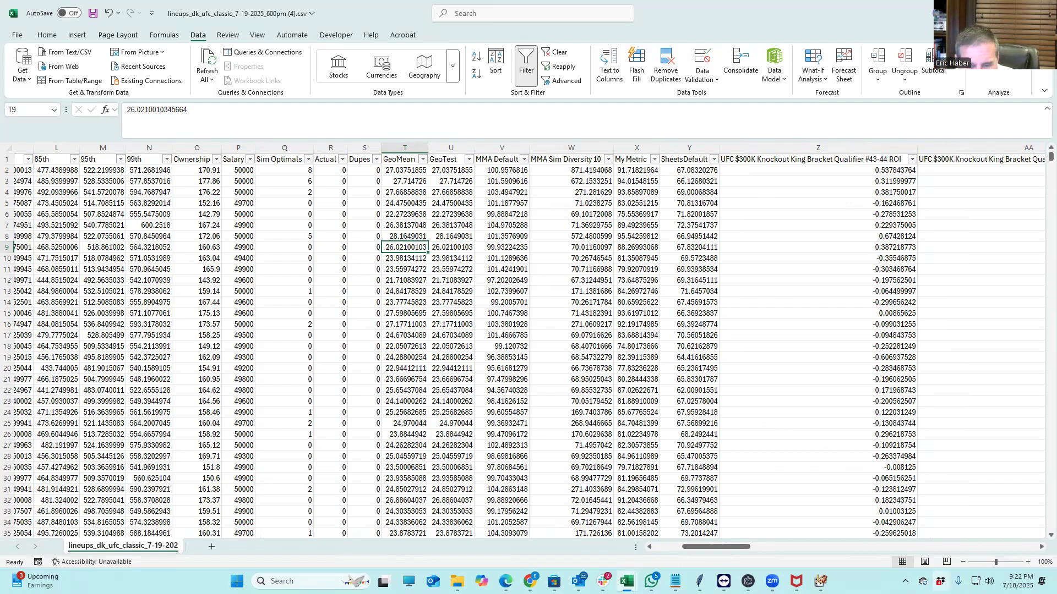
left_click(940, 581)
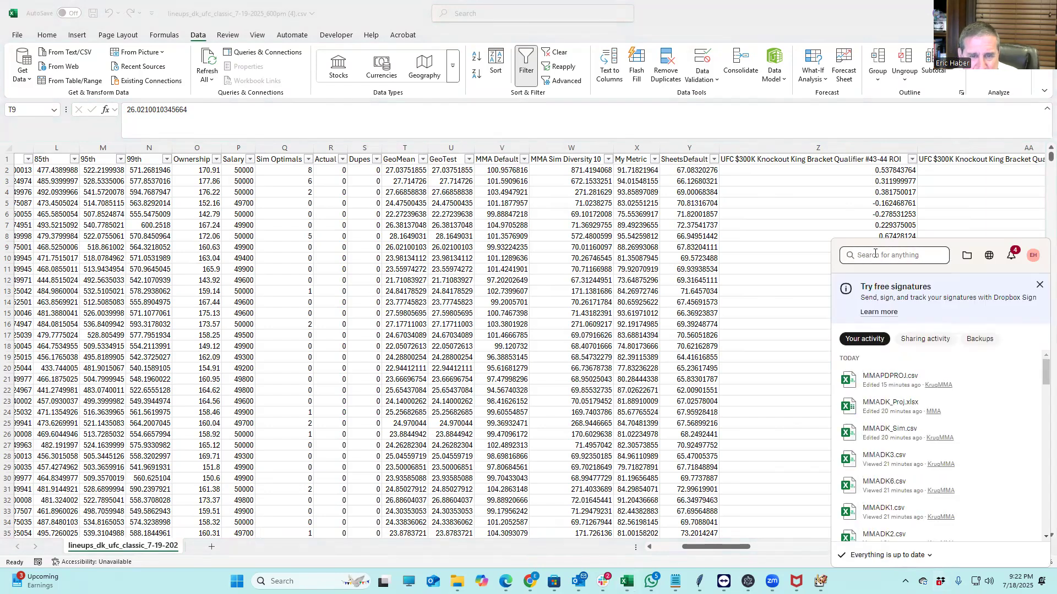
Search Dropbox for GEO, open GeoMean.xlsx, and check its entries, dupes and H2 formula
type("GEO")
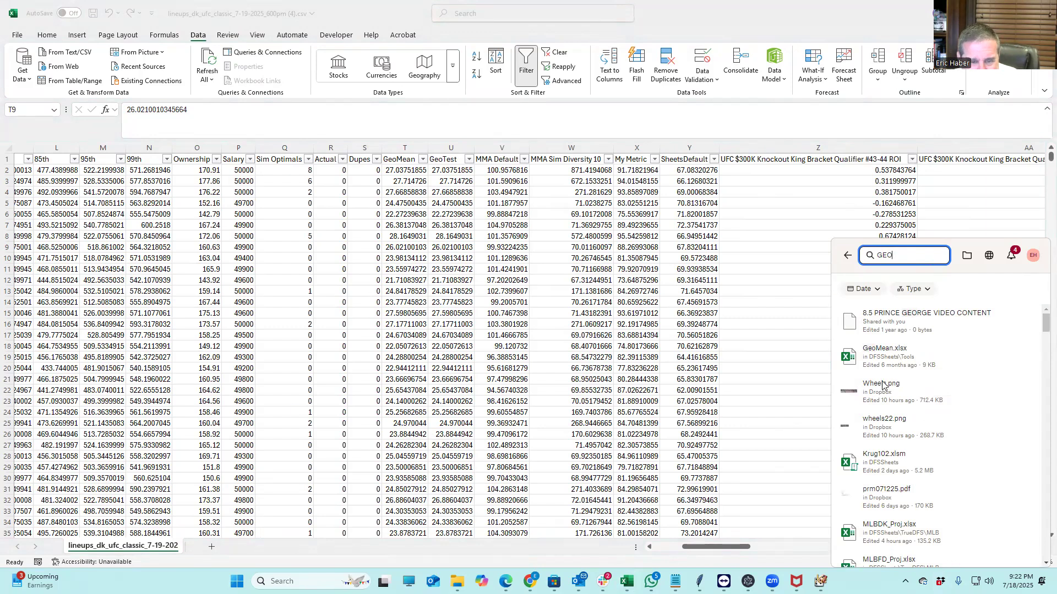
left_click(908, 355)
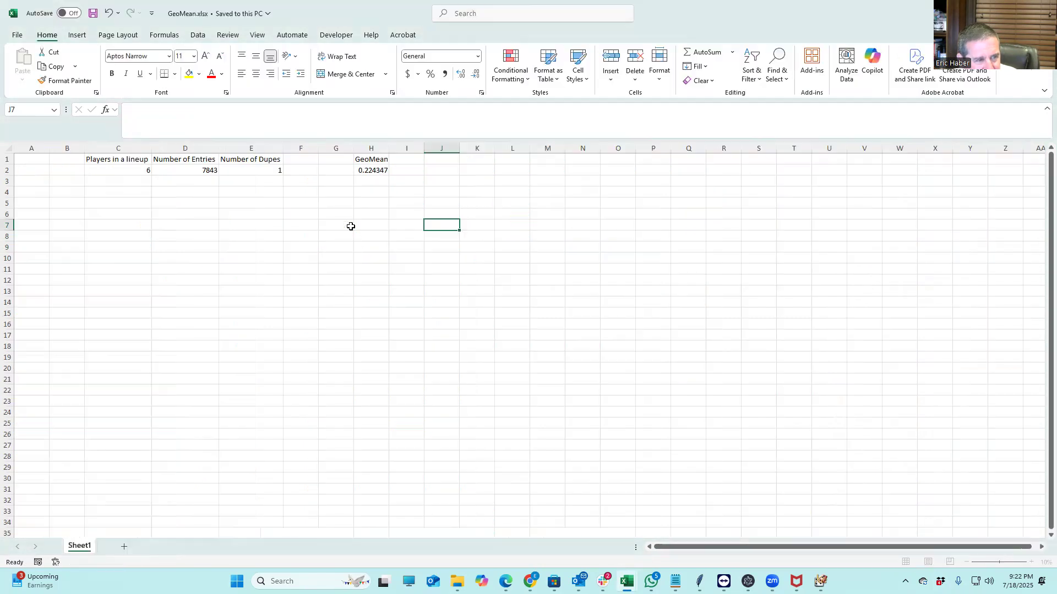
left_click(199, 170)
left_click(277, 170)
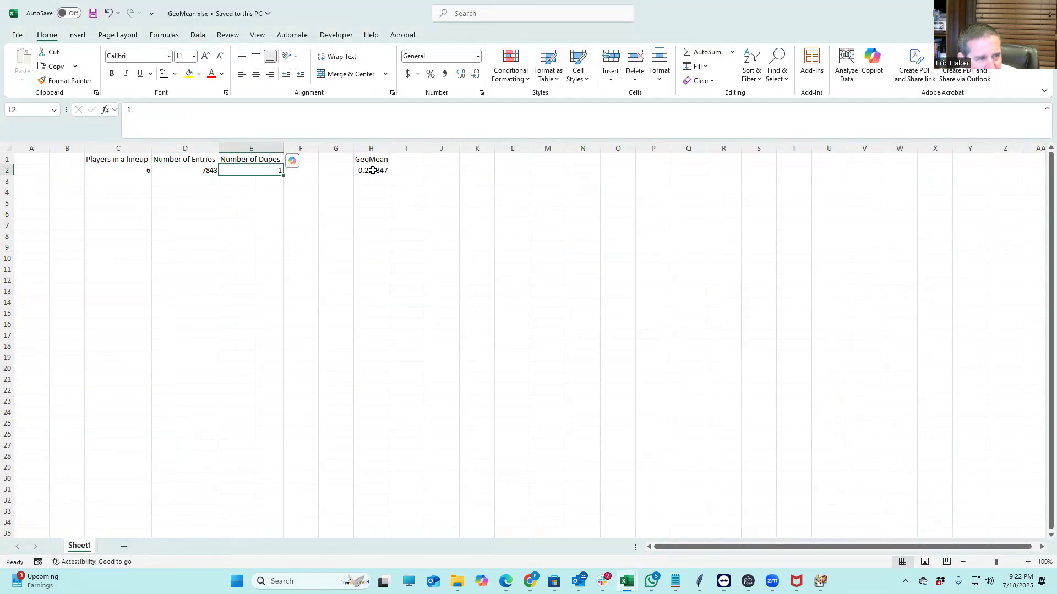
left_click(372, 170)
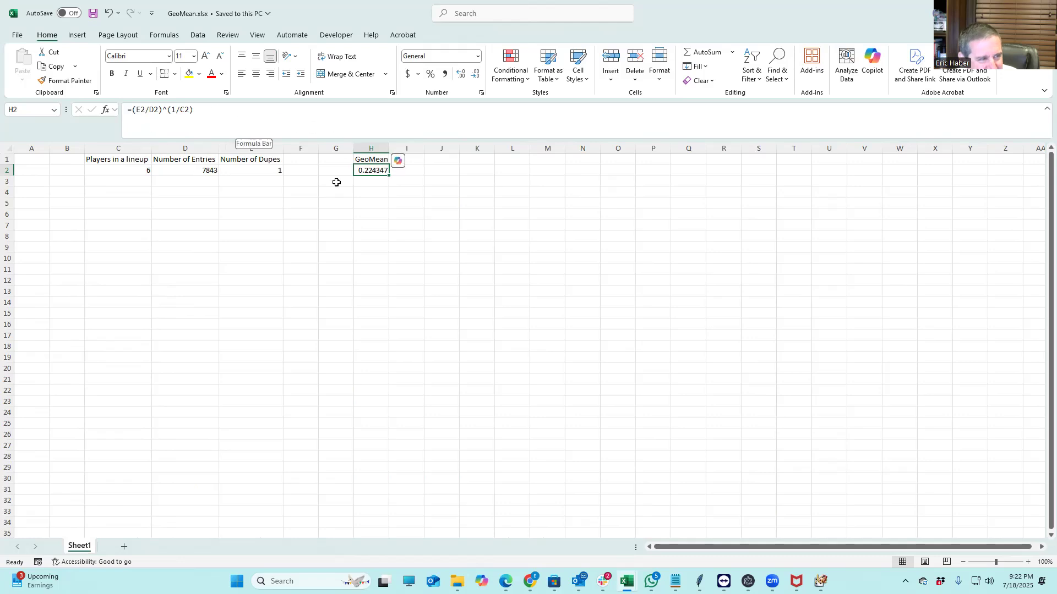
Review the players-per-lineup, Number of Entries and Number of Dupes cells, then return to the lineups CSV
left_click(203, 223)
left_click(135, 172)
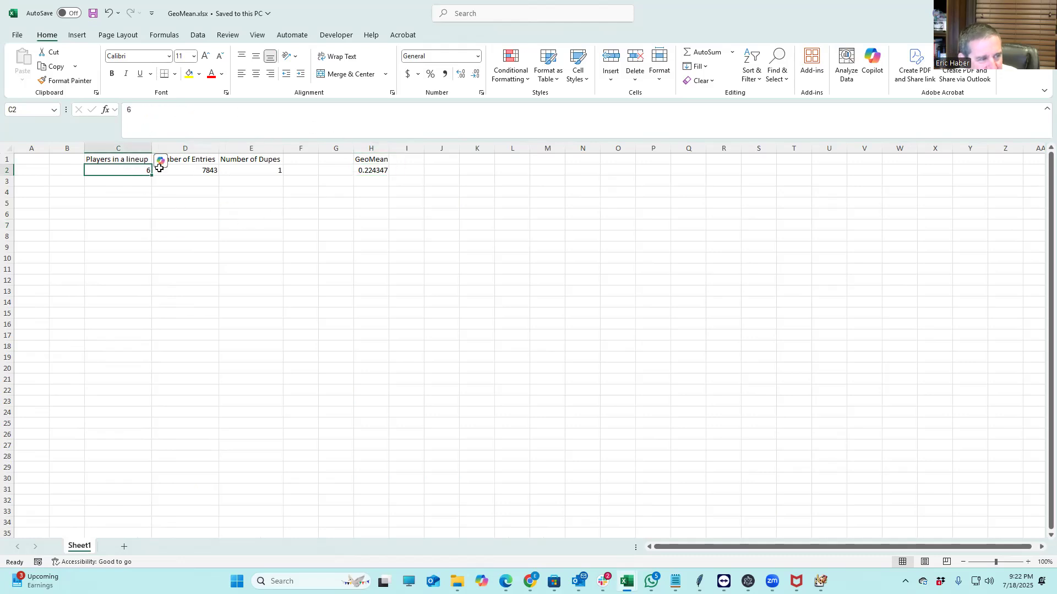
left_click(202, 169)
left_click(201, 213)
left_click(201, 171)
left_click(291, 170)
left_click(279, 170)
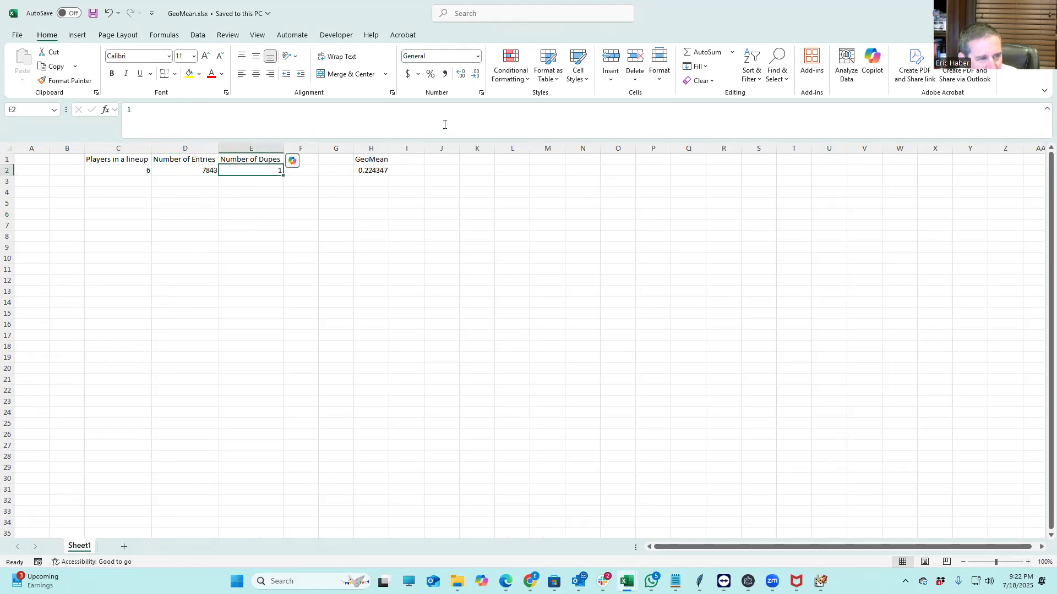
key("alt+Tab")
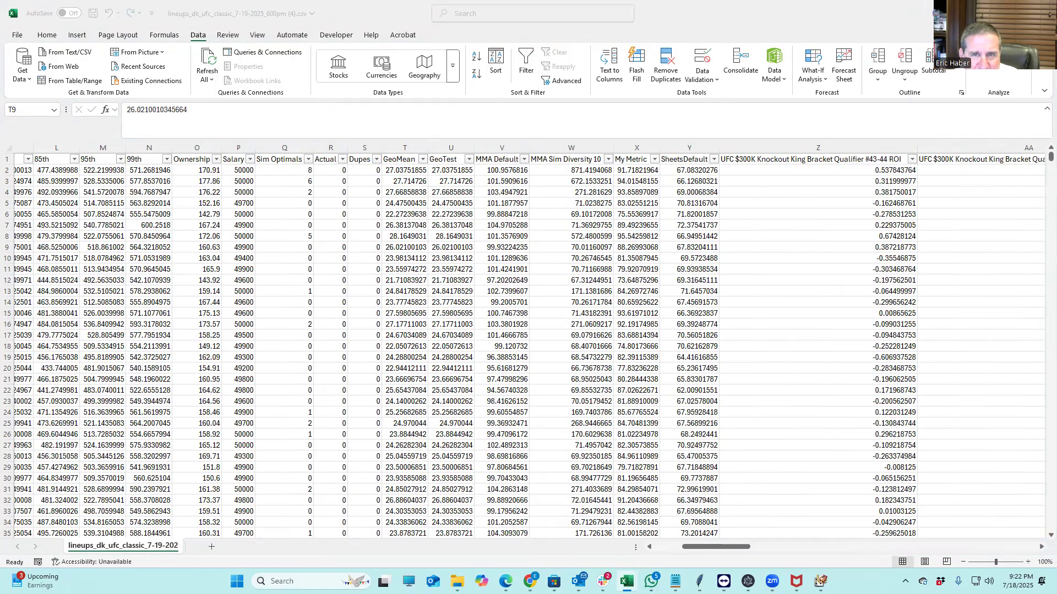
Save the lineups CSV as 719WKSHEET in the recent KrugMMA folder
left_click(16, 37)
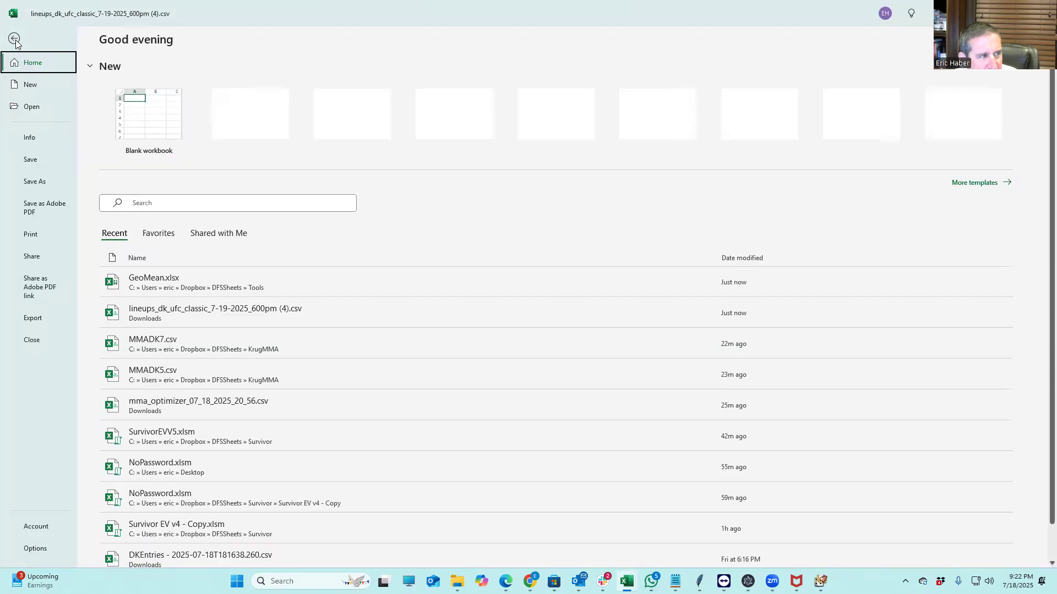
left_click(41, 174)
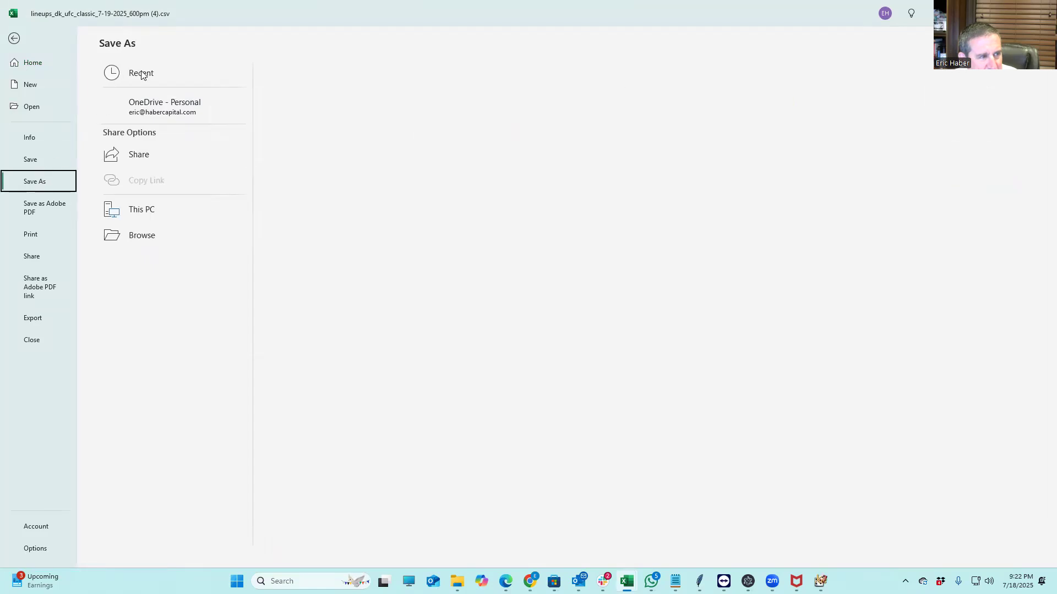
left_click(358, 184)
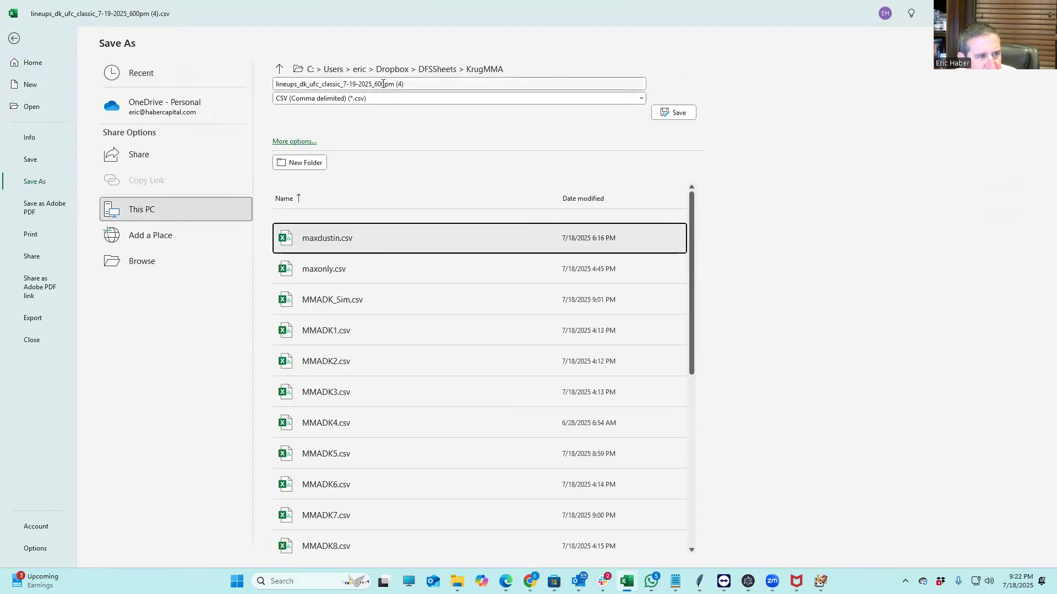
left_click(430, 81)
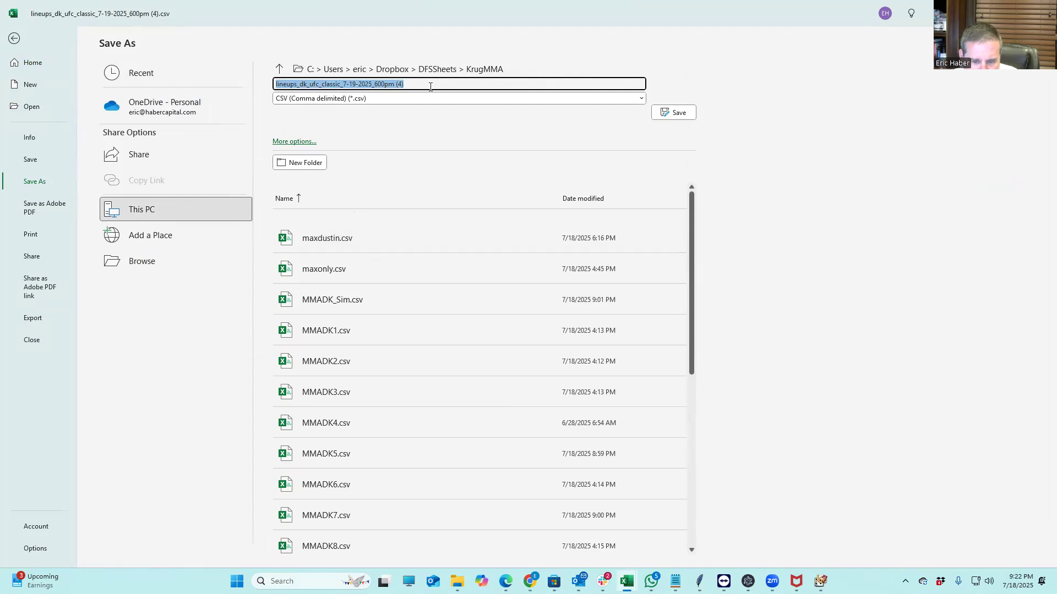
type("719WKSHEET")
left_click(654, 112)
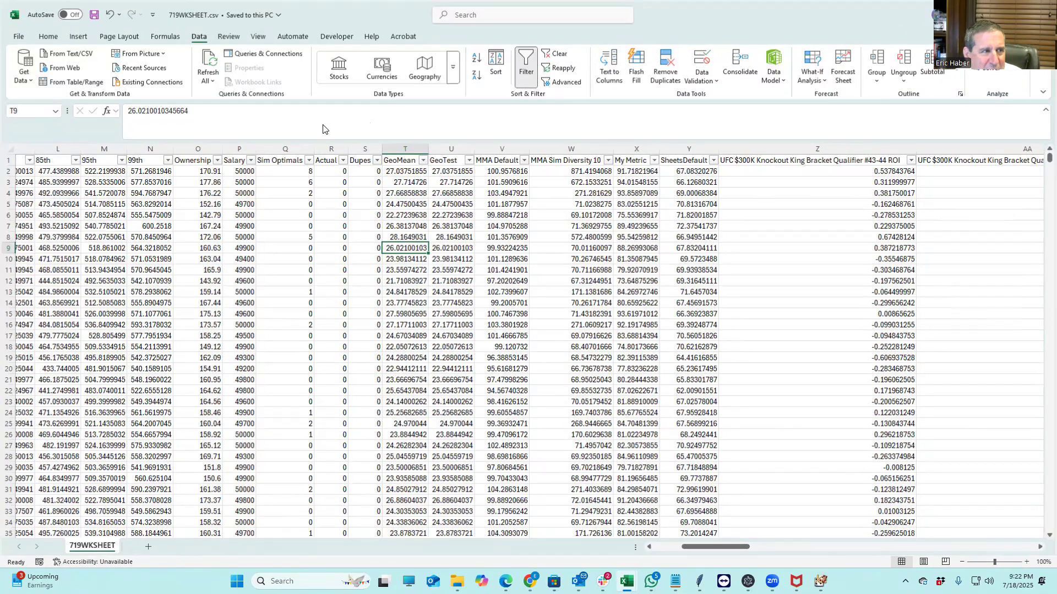
Open SaberSim's Contests (159) list and scroll right to see 32941 entrants for the $700K contest
key("alt+Tab")
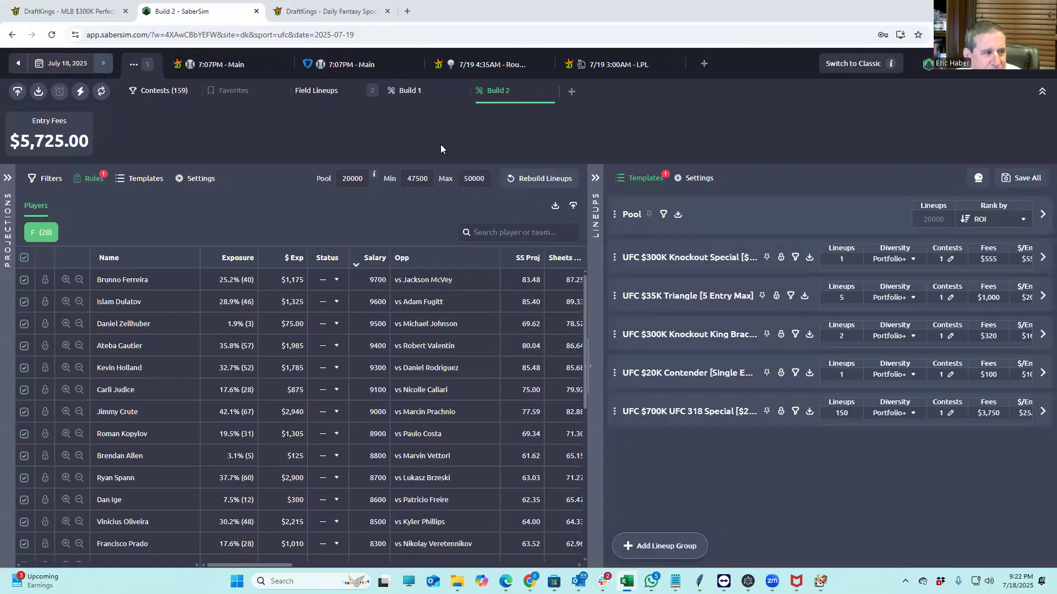
left_click(163, 93)
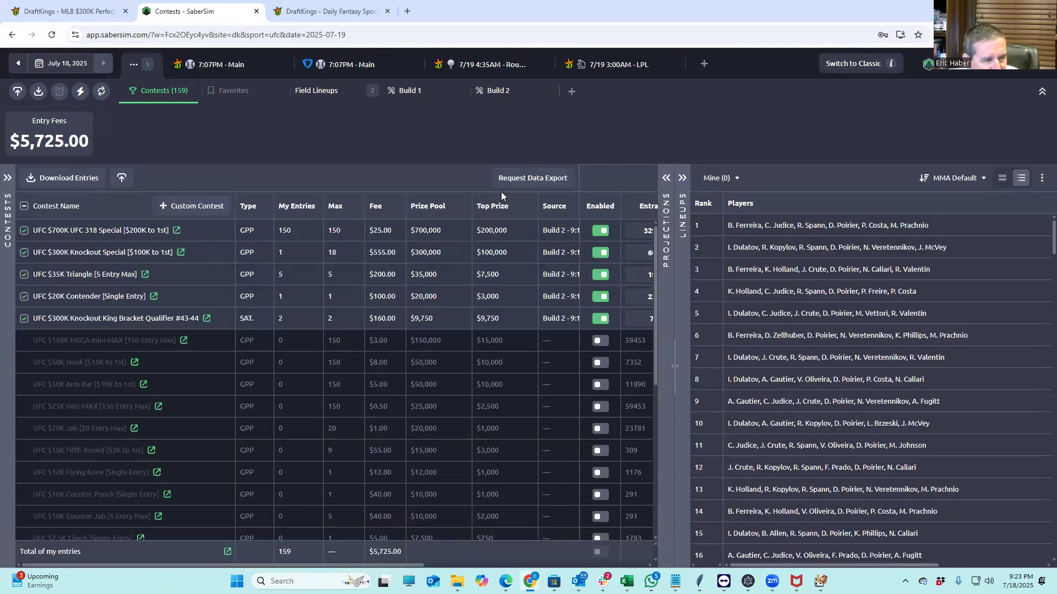
left_click_drag(314, 565, 435, 557)
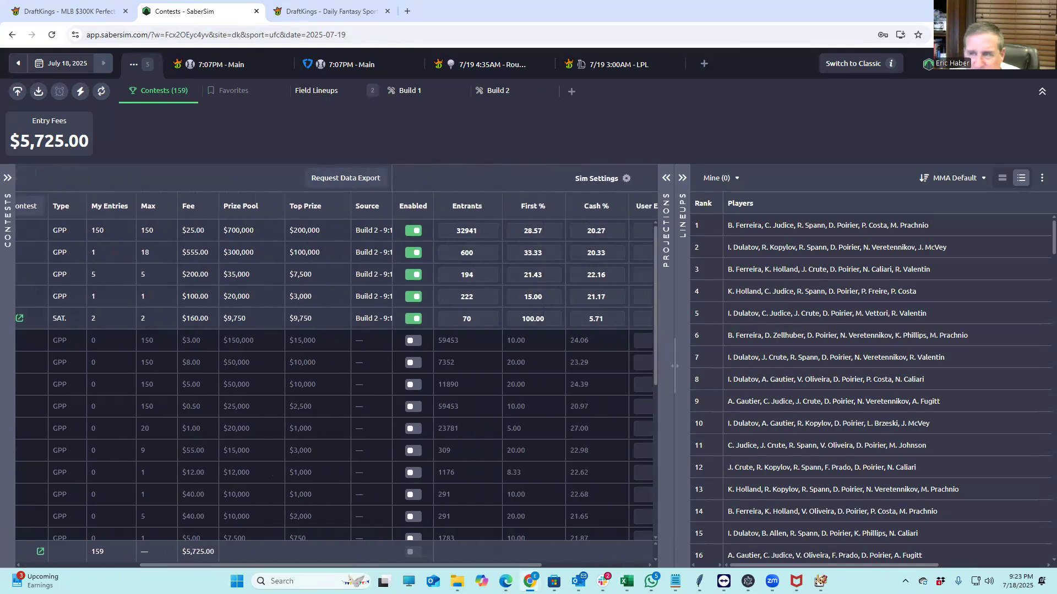
left_click(627, 581)
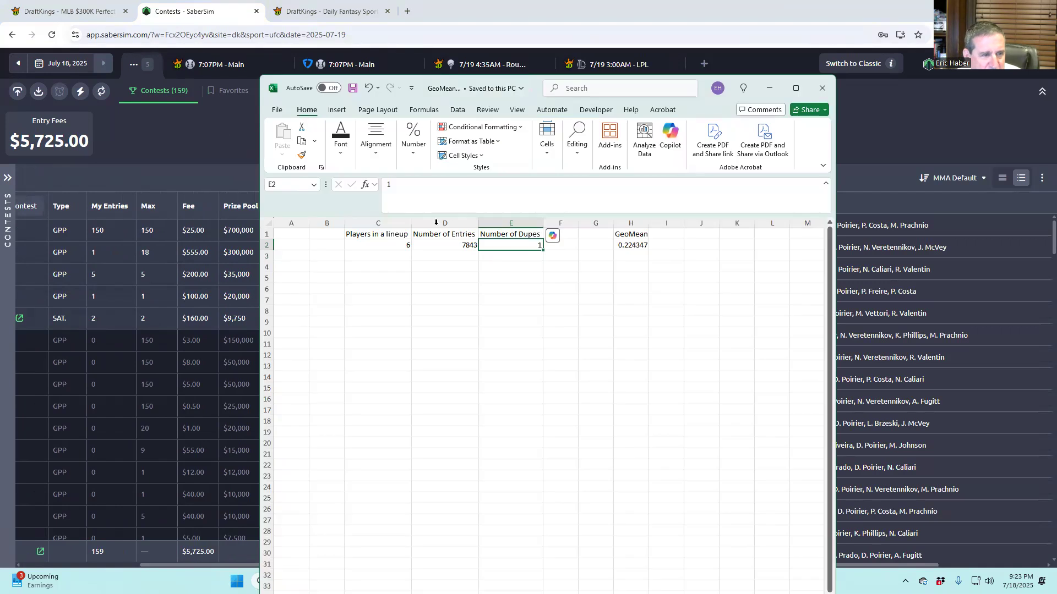
Enter 32941 entries and 5 dupes in GeoMean.xlsx, recalculating the GeoMean to 0.230961
left_click(442, 245)
type("3")
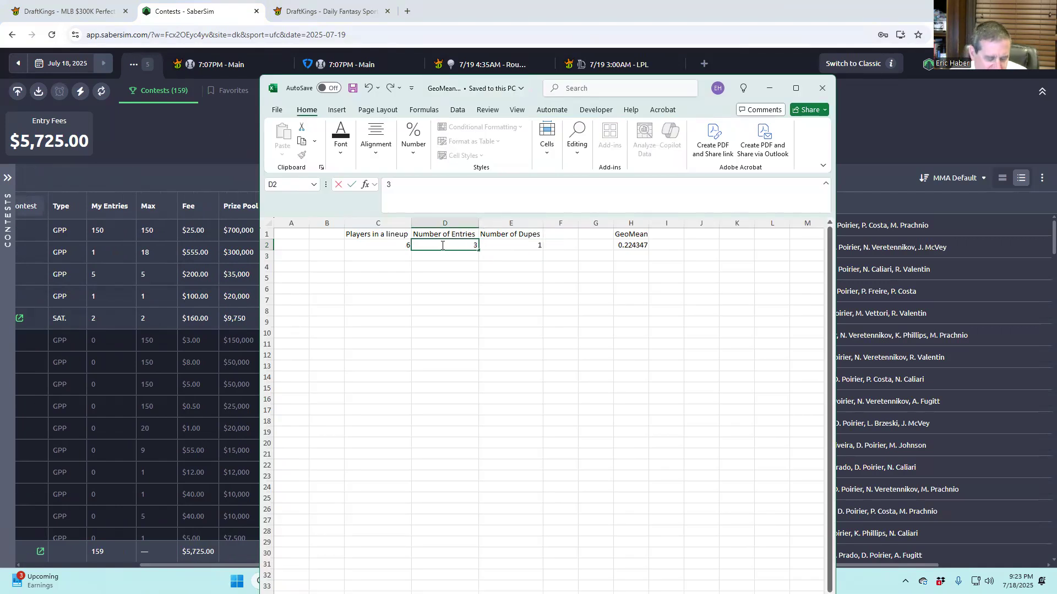
type("2941")
left_click(452, 282)
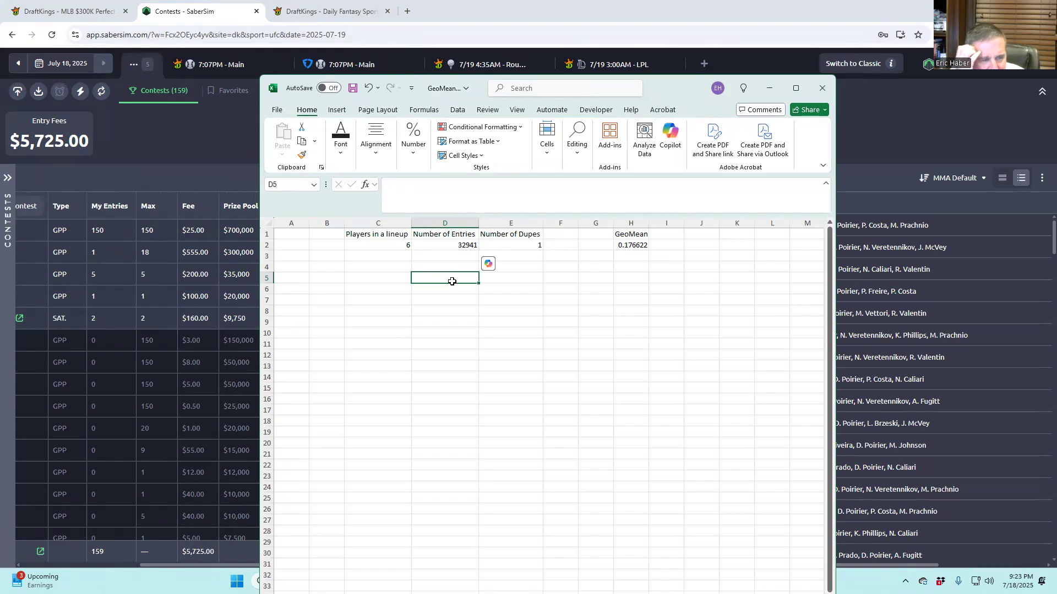
left_click(523, 245)
type("5")
left_click(544, 324)
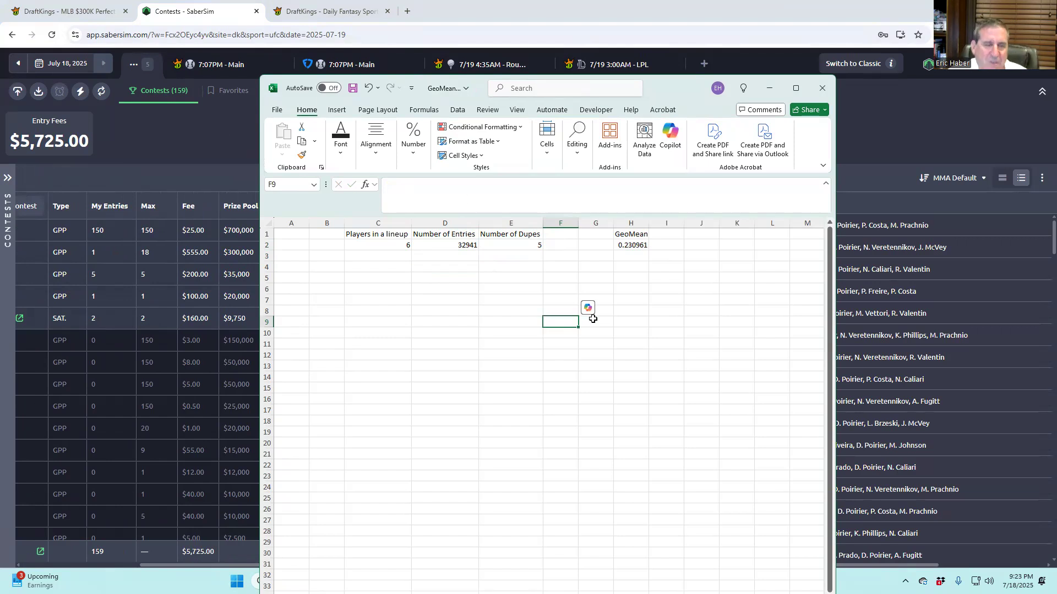
left_click(631, 245)
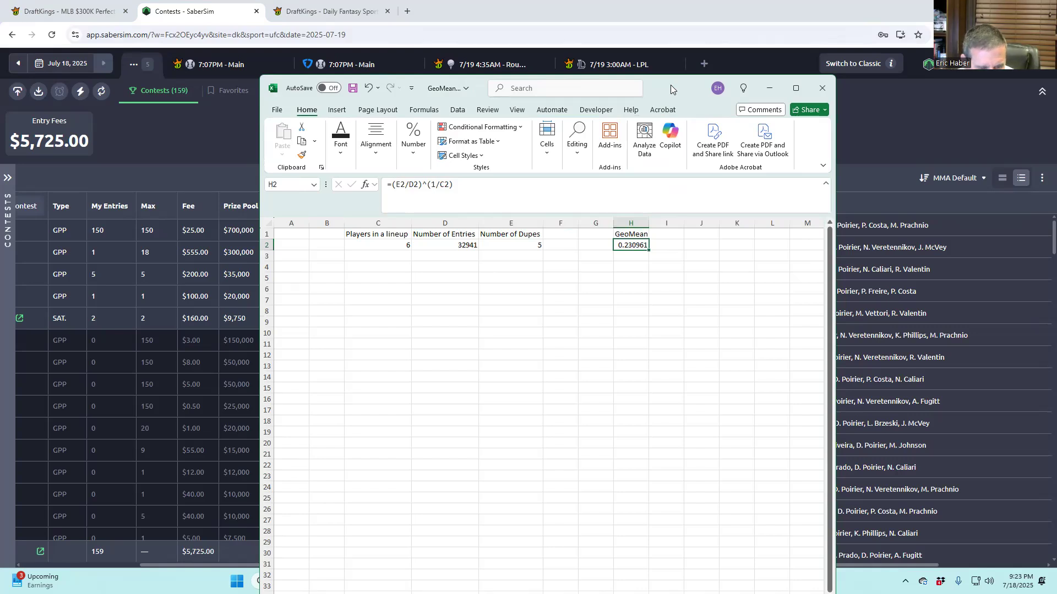
left_click(769, 88)
left_click(626, 581)
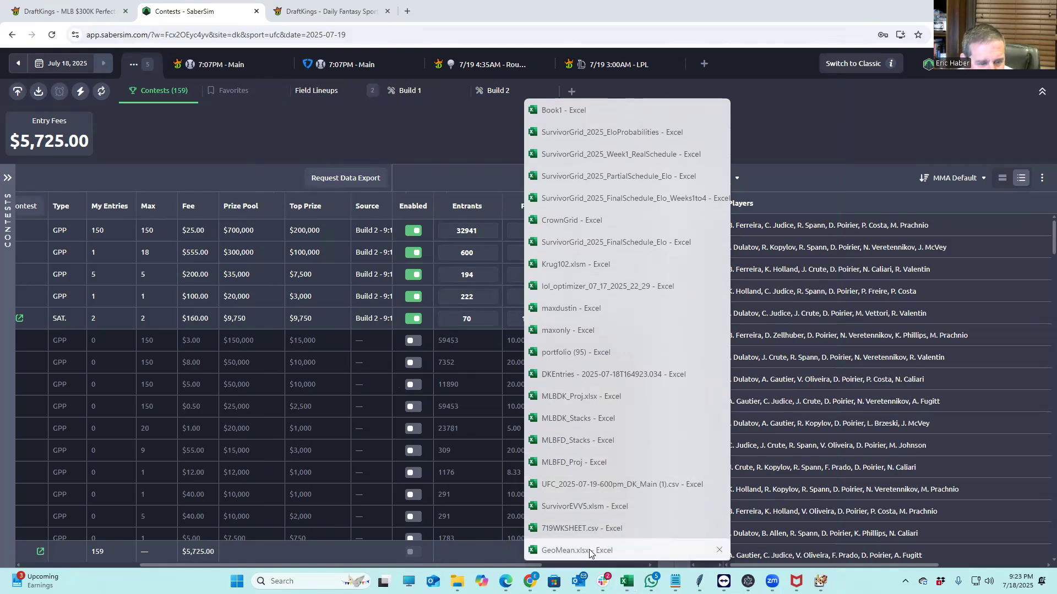
Open 719WKSHEET.csv and scroll through its lineups
left_click(586, 527)
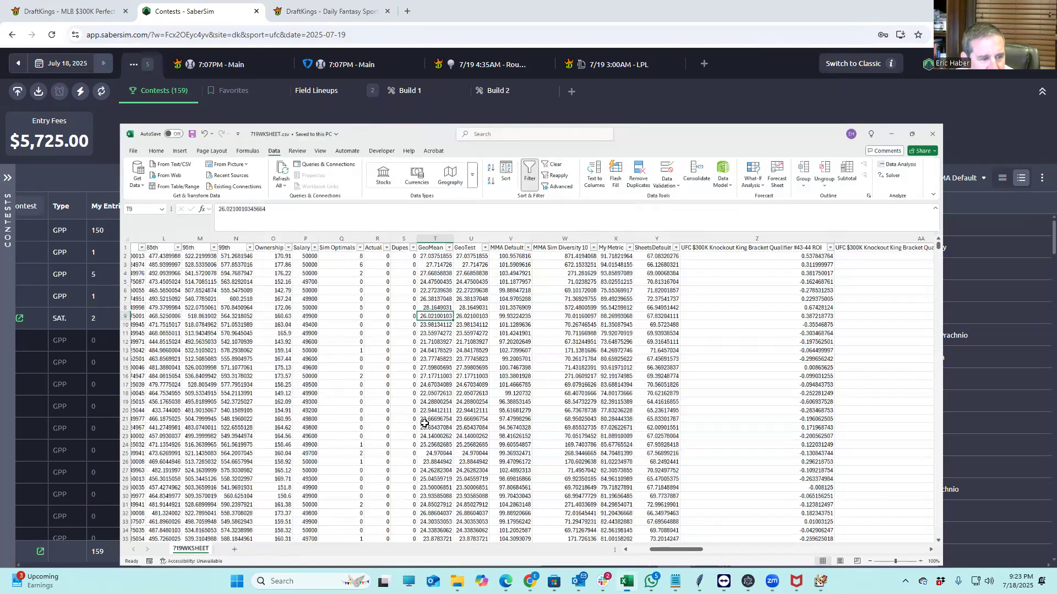
scroll(416, 457, "down", 6)
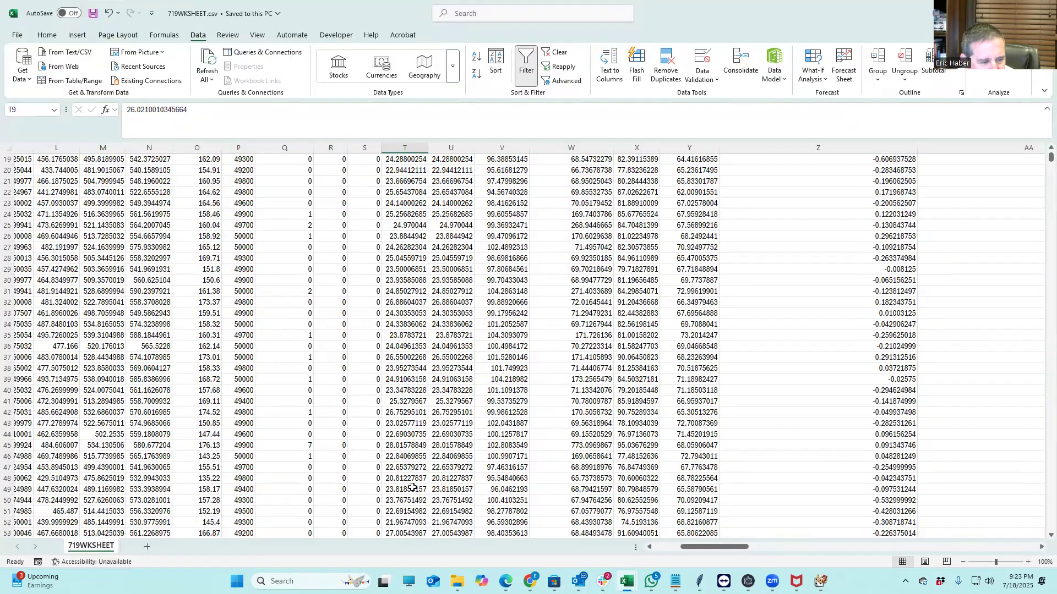
scroll(411, 494, "down", 11)
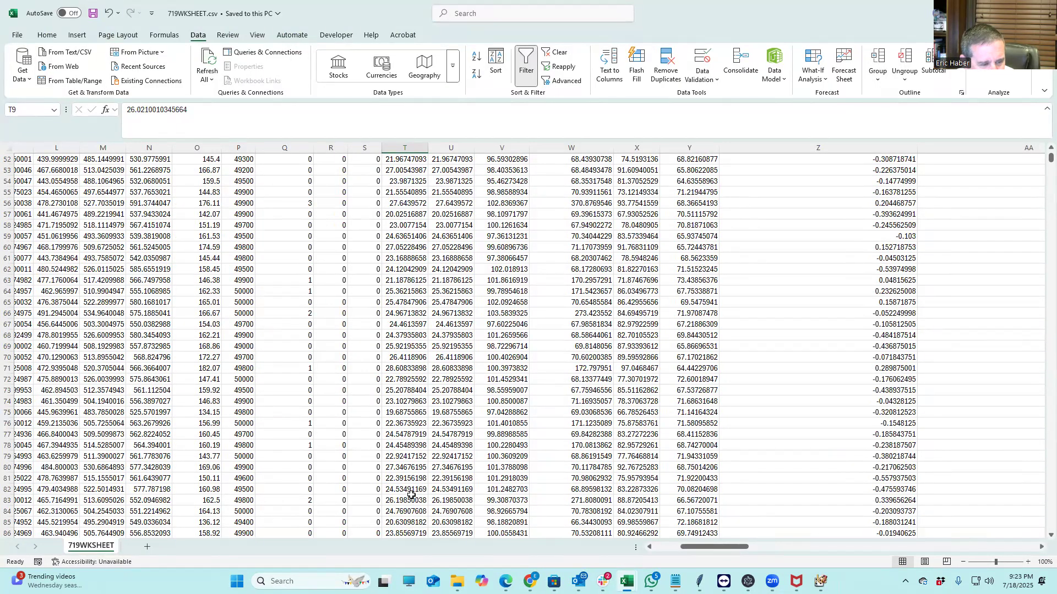
scroll(411, 494, "up", 17)
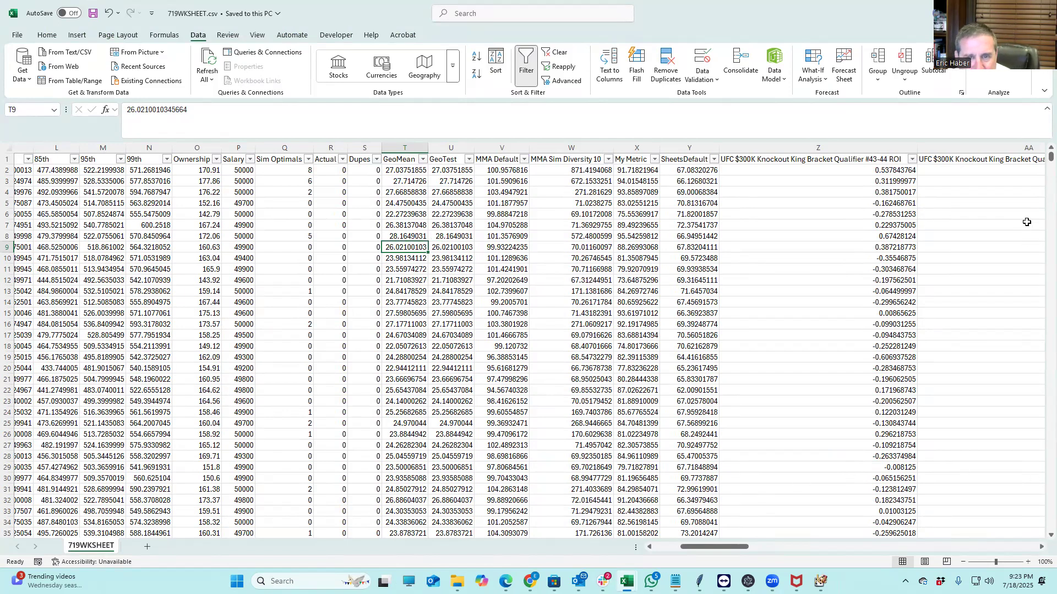
left_click_drag(1051, 156, 1024, 164)
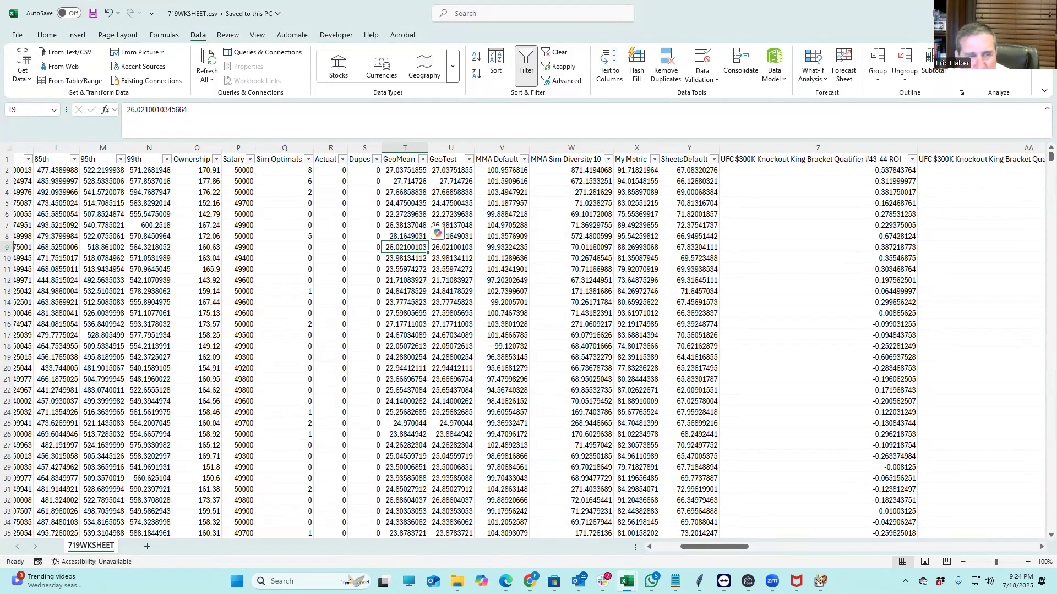
Change Number of Dupes in the GeoMean calculator to 10, giving a GeoMean of 0.259245
left_click_drag(1056, 77, 619, 77)
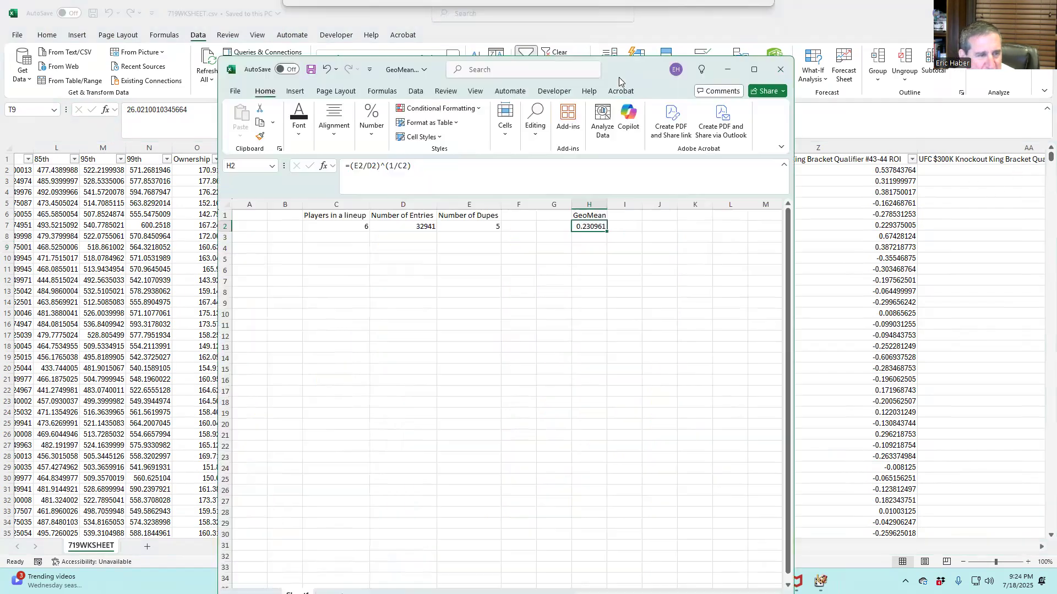
left_click(465, 216)
left_click(464, 224)
type("10")
key("Return")
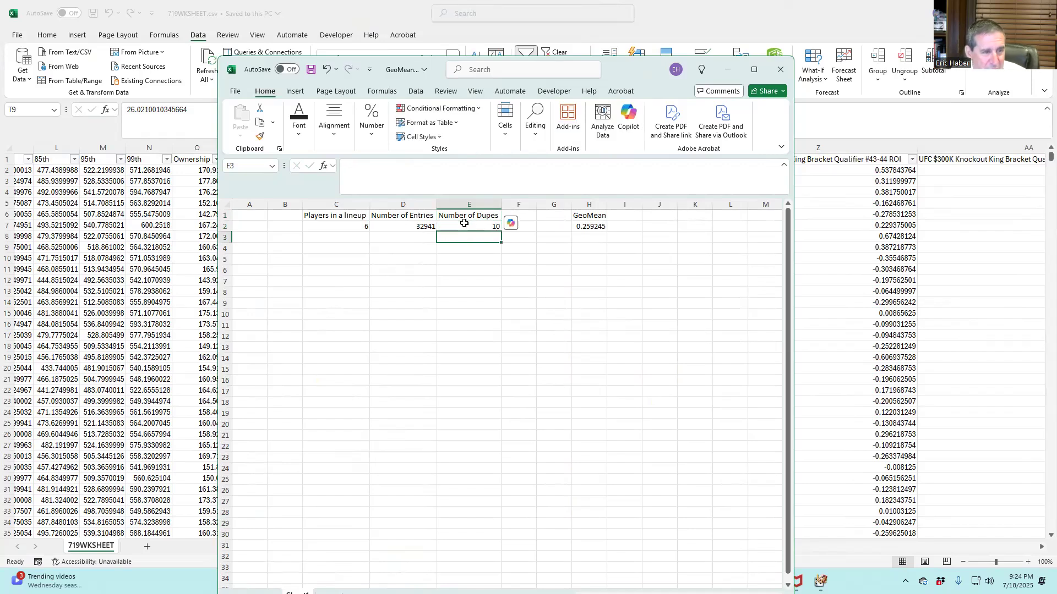
left_click(590, 227)
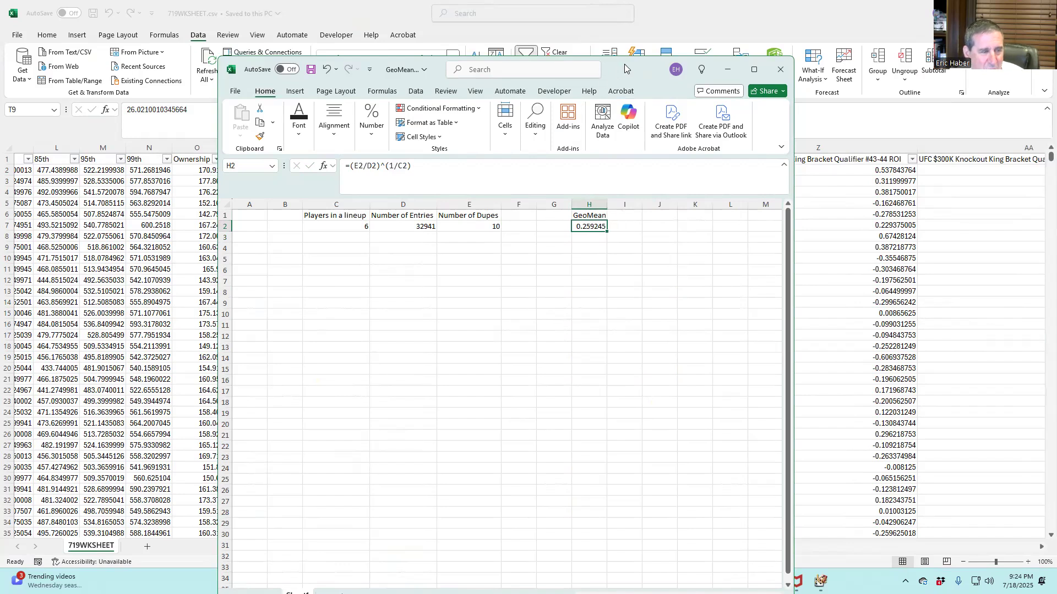
left_click_drag(624, 65, 1056, 72)
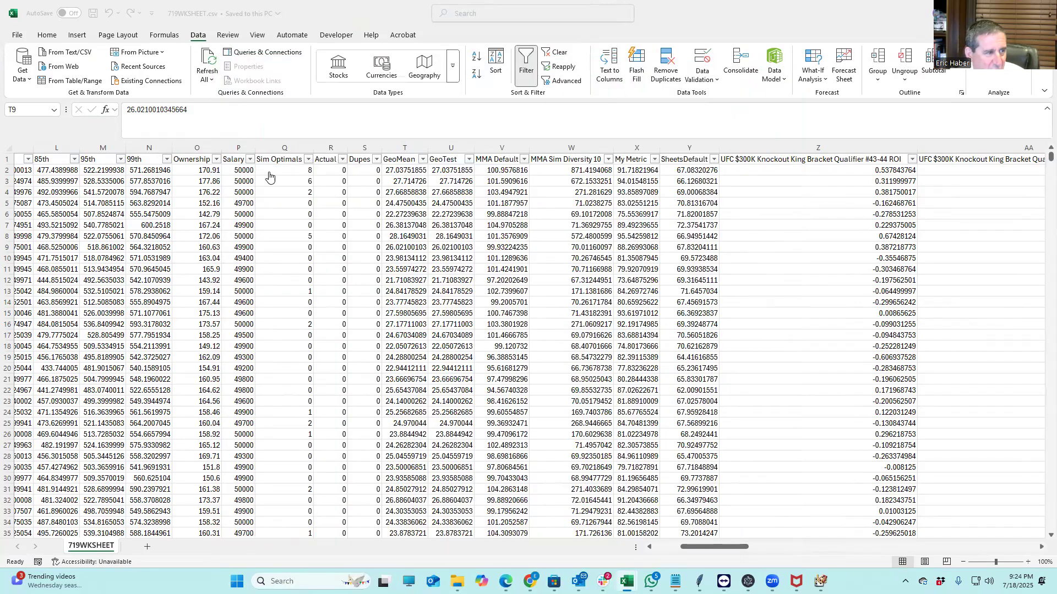
Sort the 719WKSHEET lineups by GeoMean, largest first, and select rows 2 through 939
left_click(423, 160)
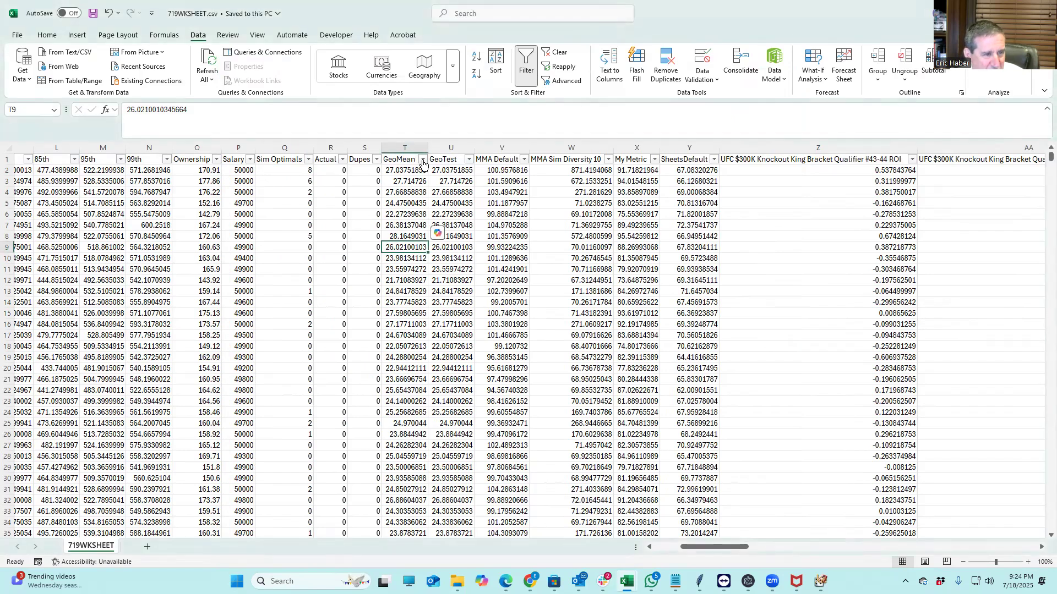
left_click(423, 161)
left_click(324, 188)
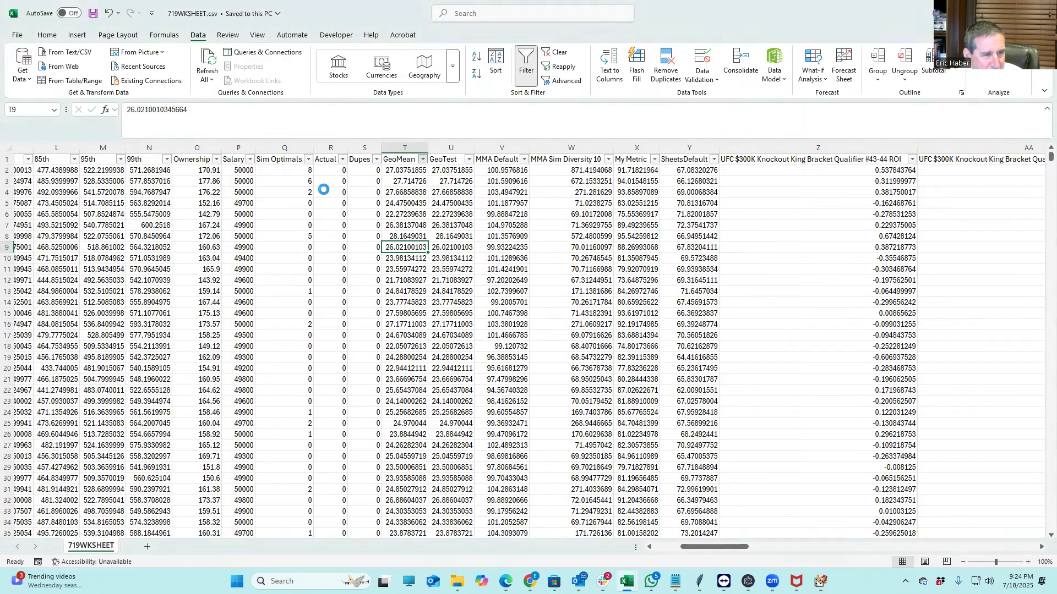
left_click_drag(9, 171, 79, 569)
left_click_drag(80, 569, 117, 497)
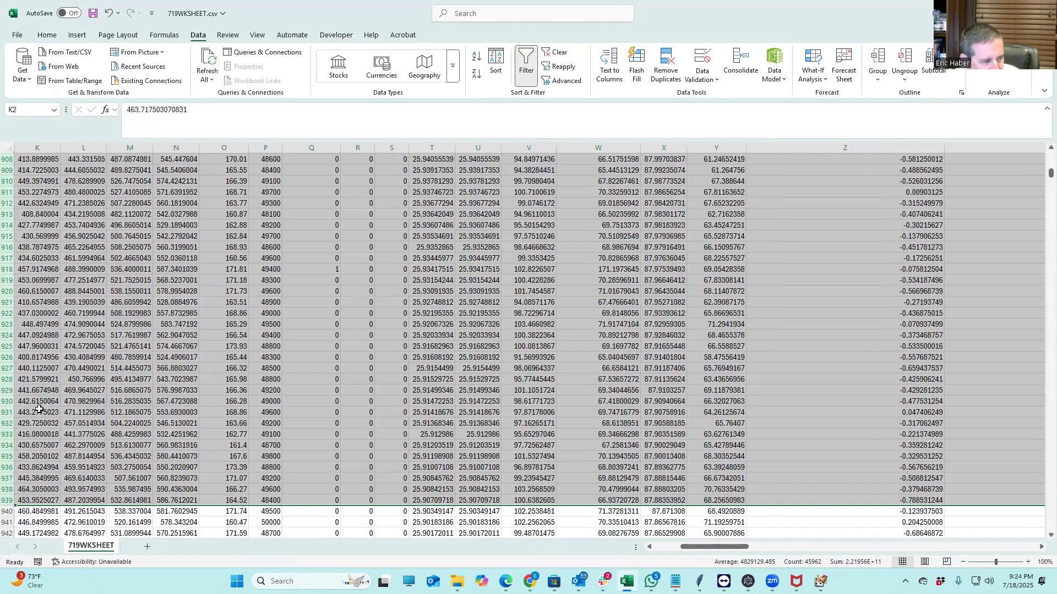
Delete the selected highest-GeoMean rows so lineups start around 25.9 GeoMean
right_click(9, 408)
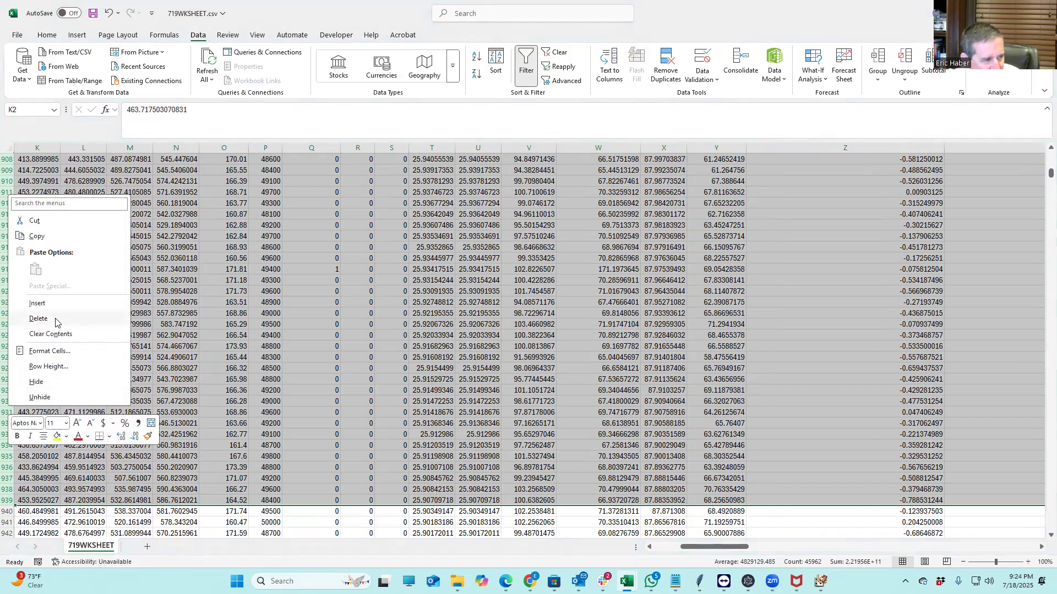
left_click(39, 319)
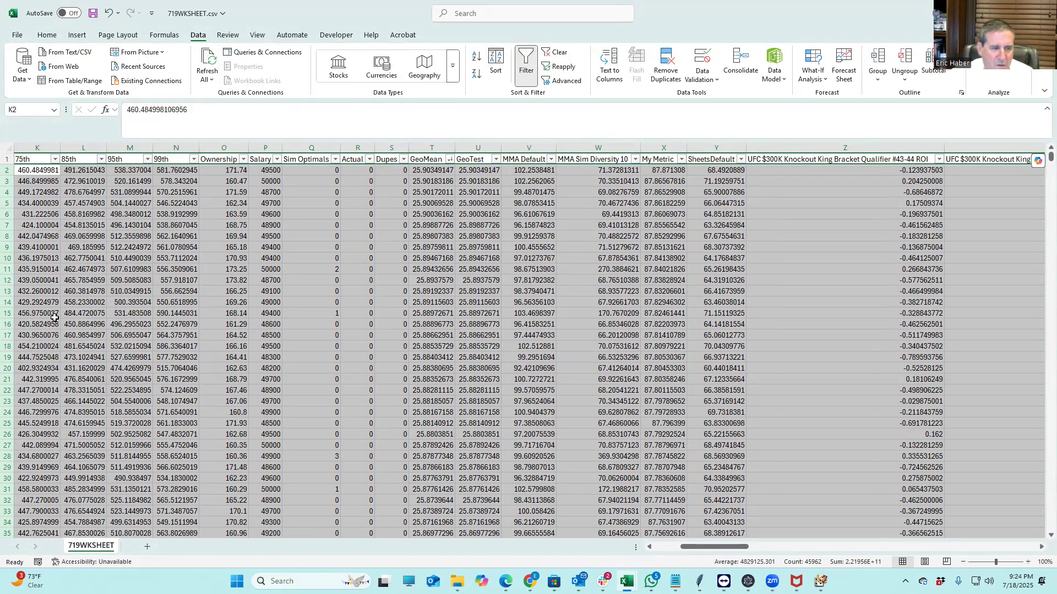
scroll(484, 400, "down", 5)
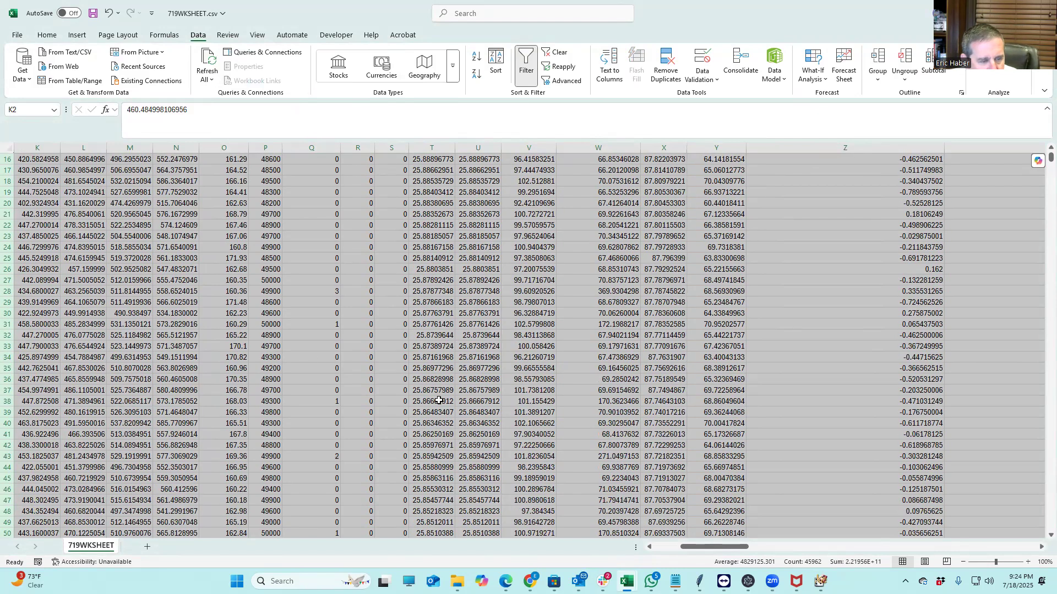
scroll(438, 400, "up", 5)
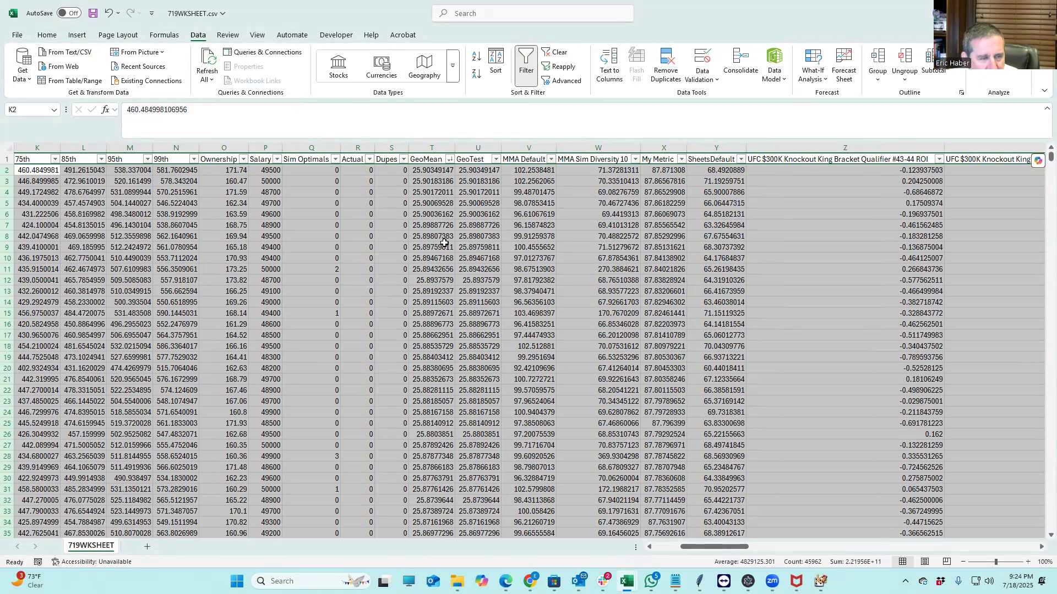
scroll(467, 368, "down", 4)
scroll(467, 368, "up", 4)
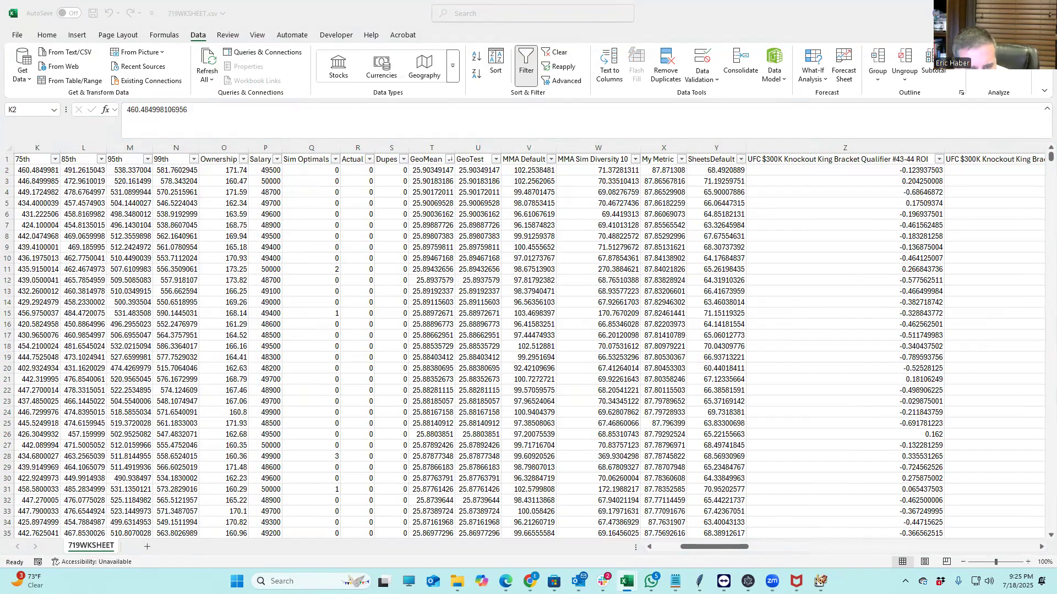
left_click_drag(709, 546, 969, 552)
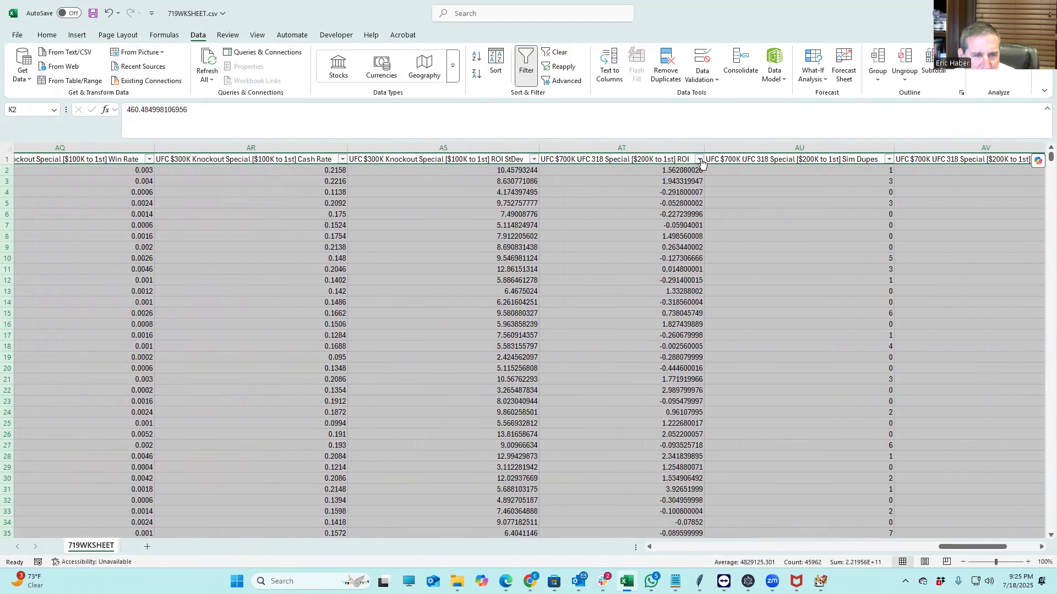
Sort the remaining lineups by UFC $700K UFC 318 Special [$200K to 1st] ROI, largest first
left_click(699, 159)
left_click(623, 189)
scroll(620, 187, "right", 1)
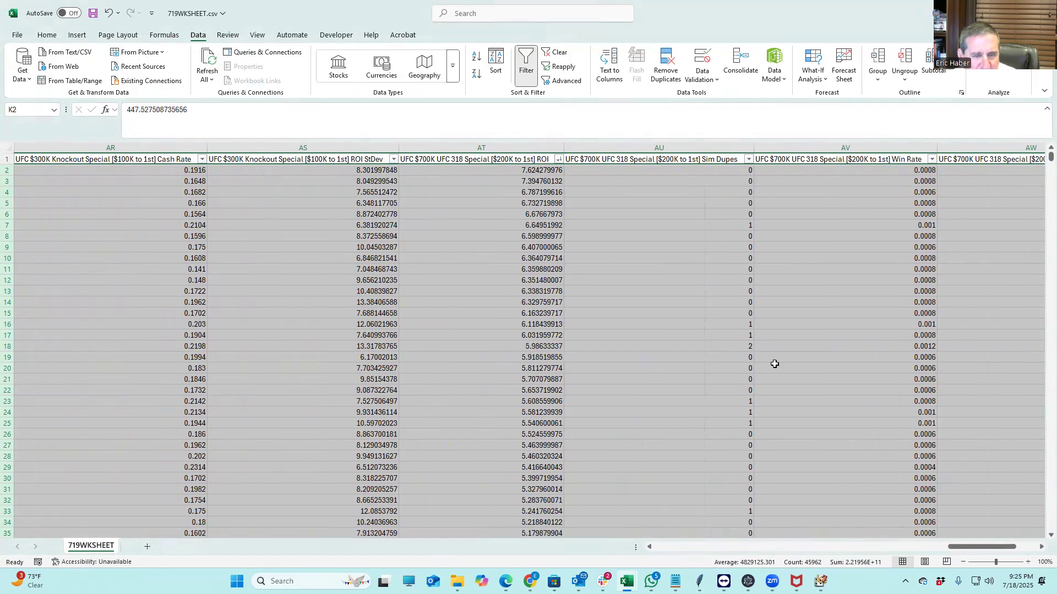
left_click_drag(982, 547, 684, 545)
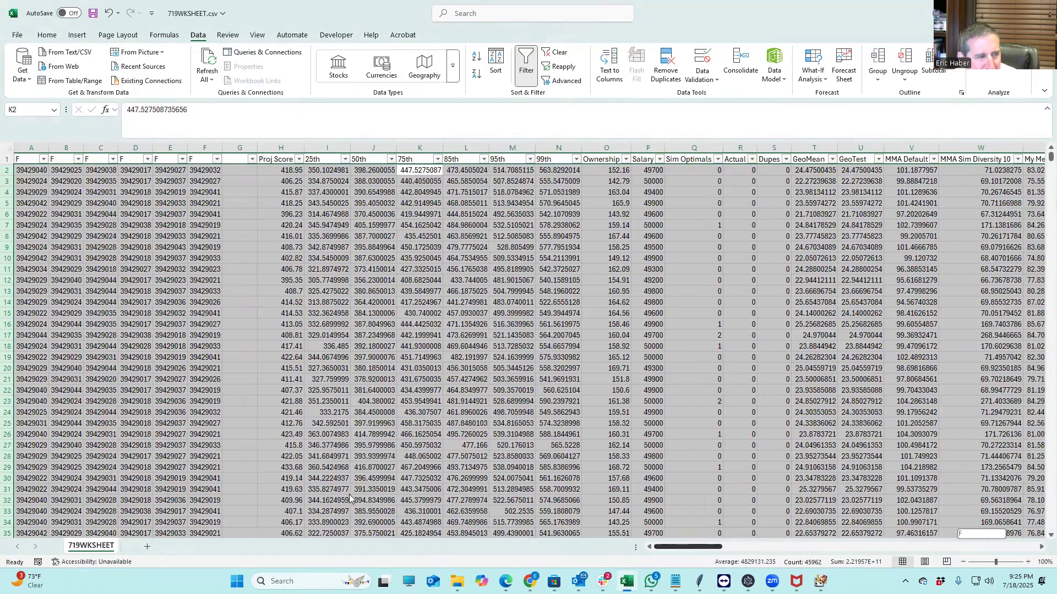
left_click(328, 336)
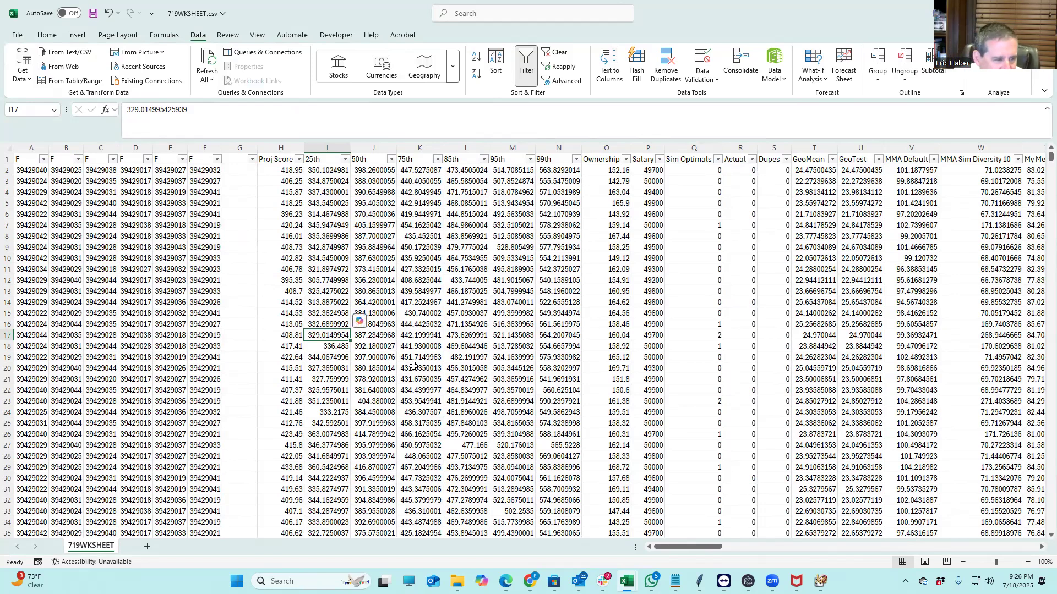
Select the rows below 301 down to row 19063 and delete them, keeping 300 lineups
scroll(384, 358, "down", 2)
scroll(385, 358, "down", 20)
scroll(385, 359, "down", 20)
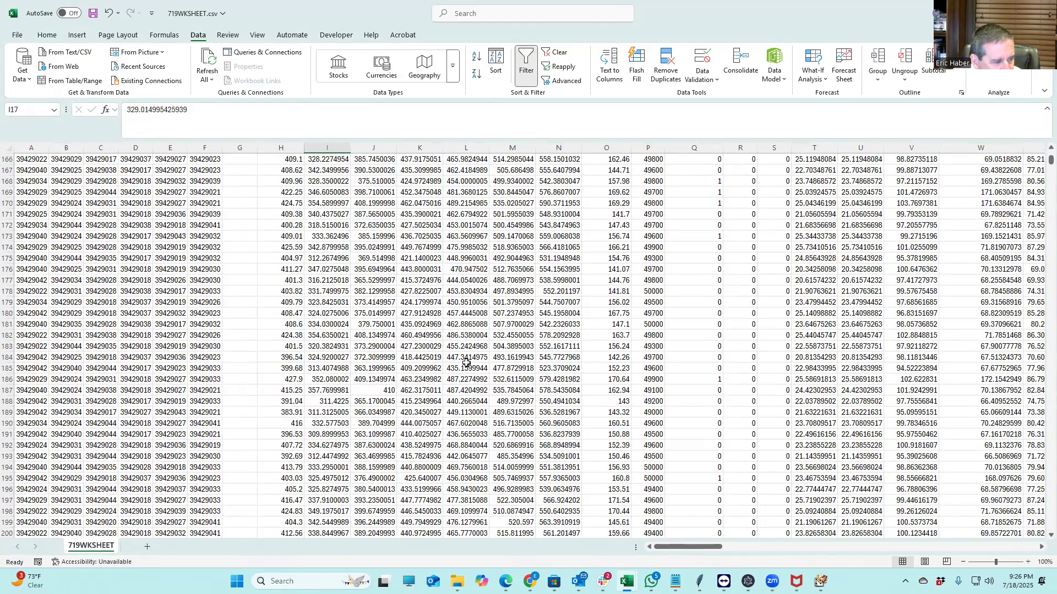
scroll(466, 362, "down", 20)
scroll(110, 370, "down", 4)
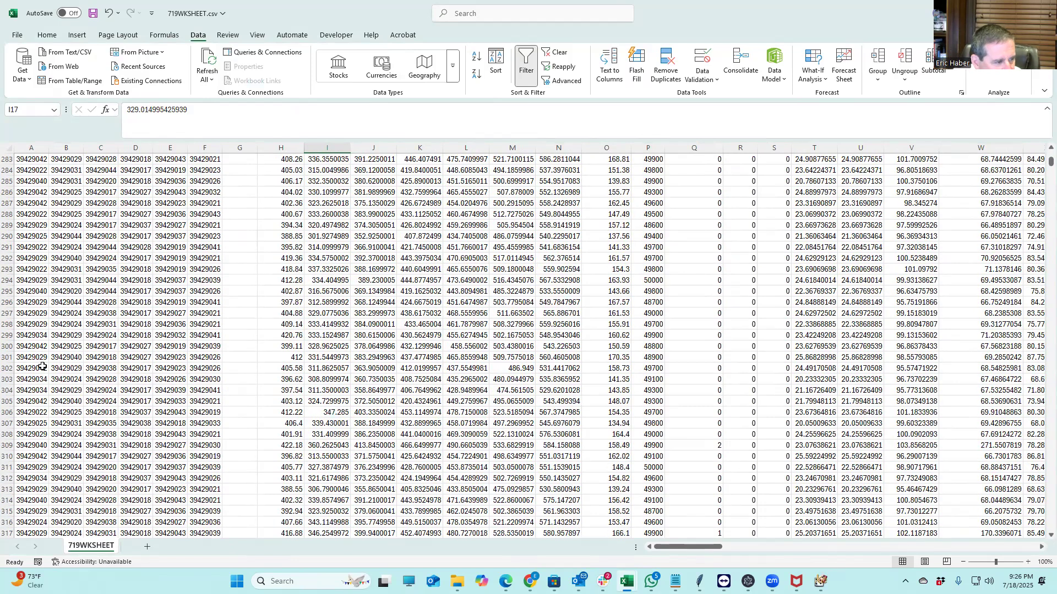
left_click_drag(8, 368, 11, 324)
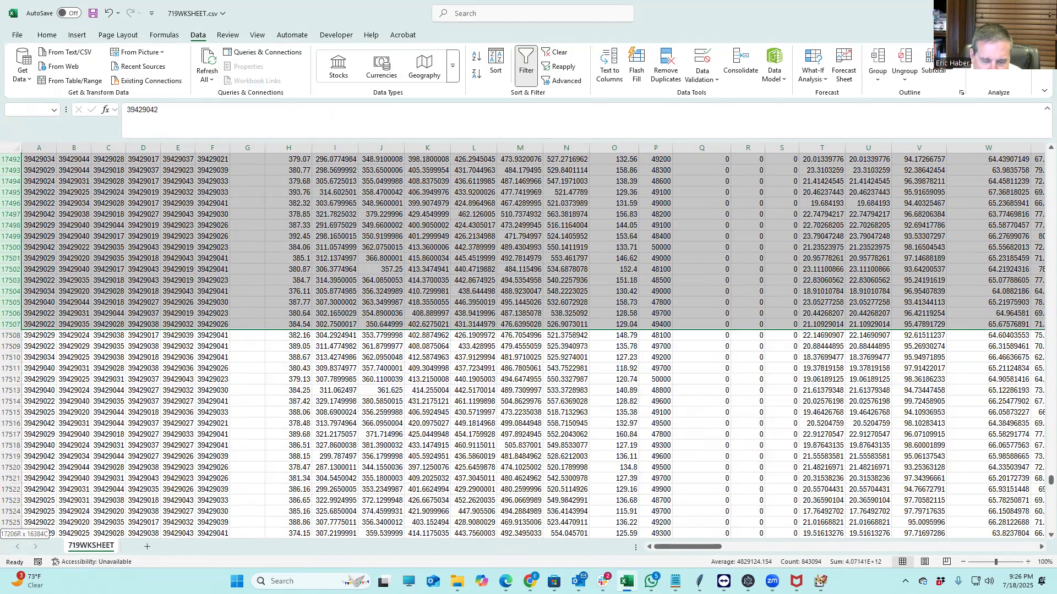
left_click_drag(231, 575, 274, 528)
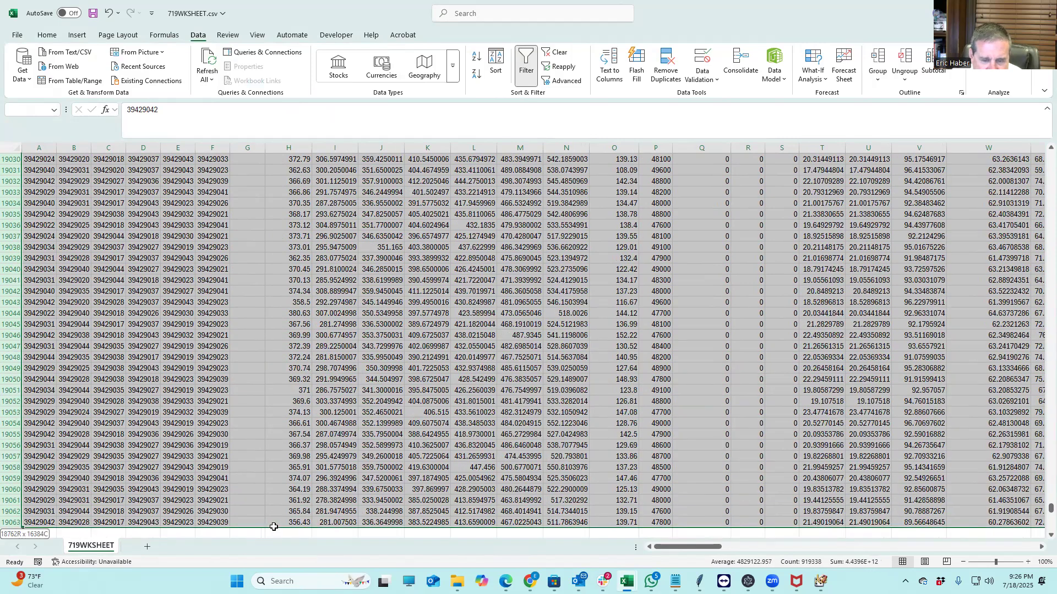
right_click(12, 351)
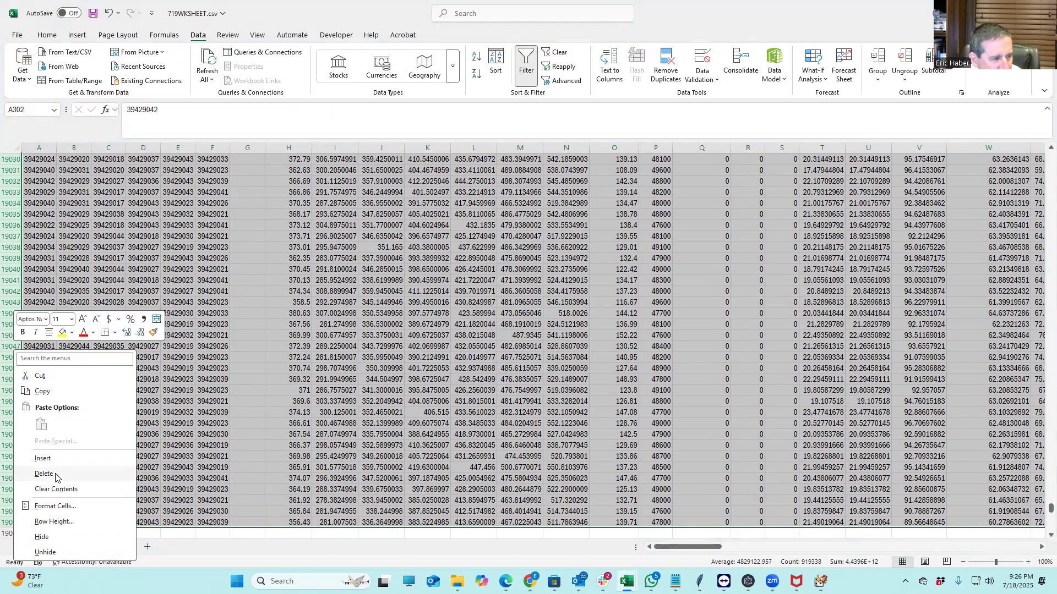
left_click(164, 440)
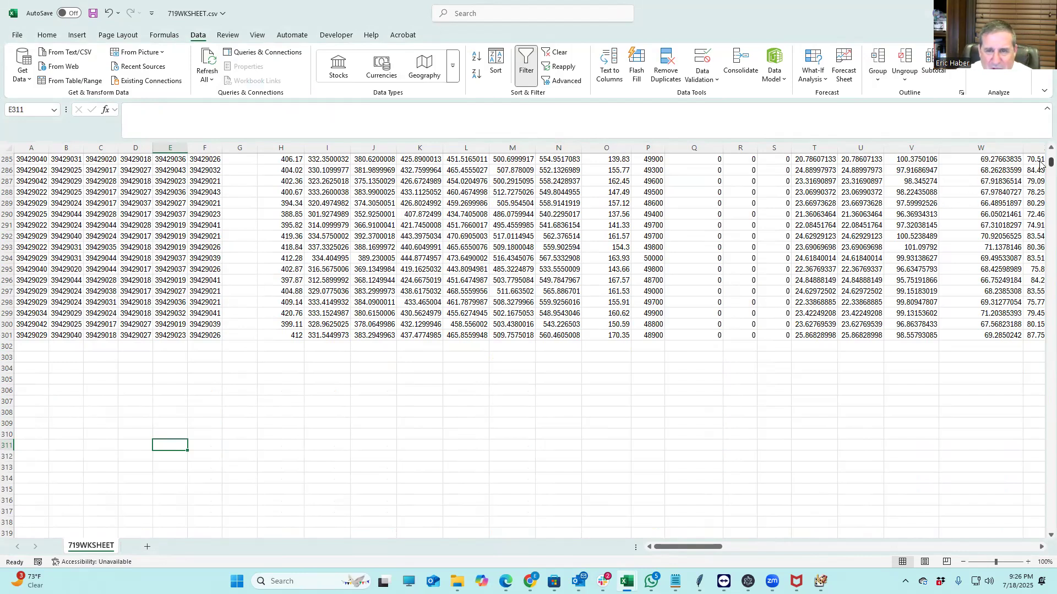
left_click_drag(1050, 162, 1032, 126)
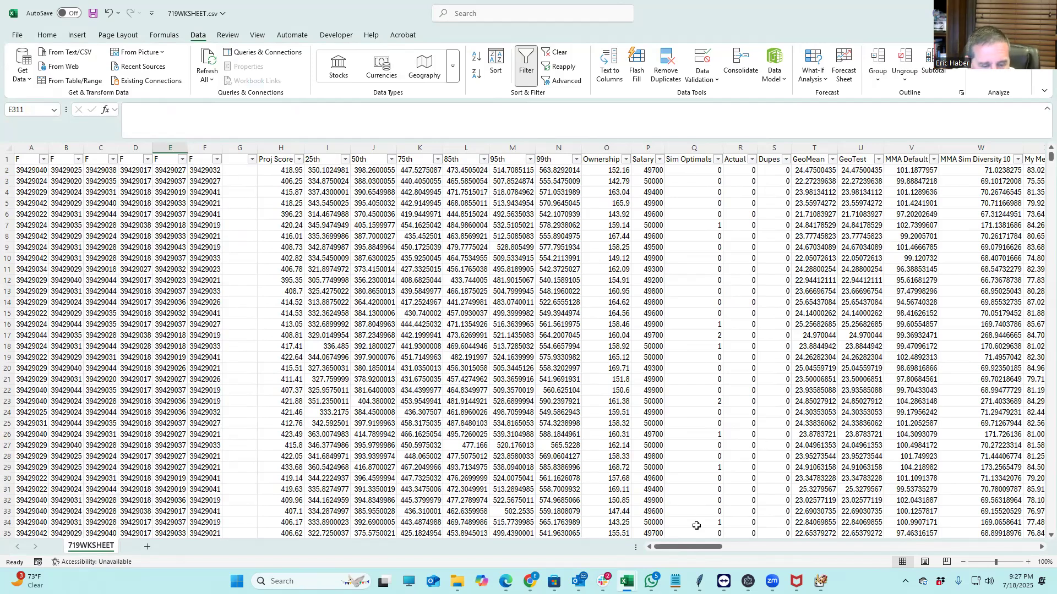
left_click_drag(700, 547, 952, 547)
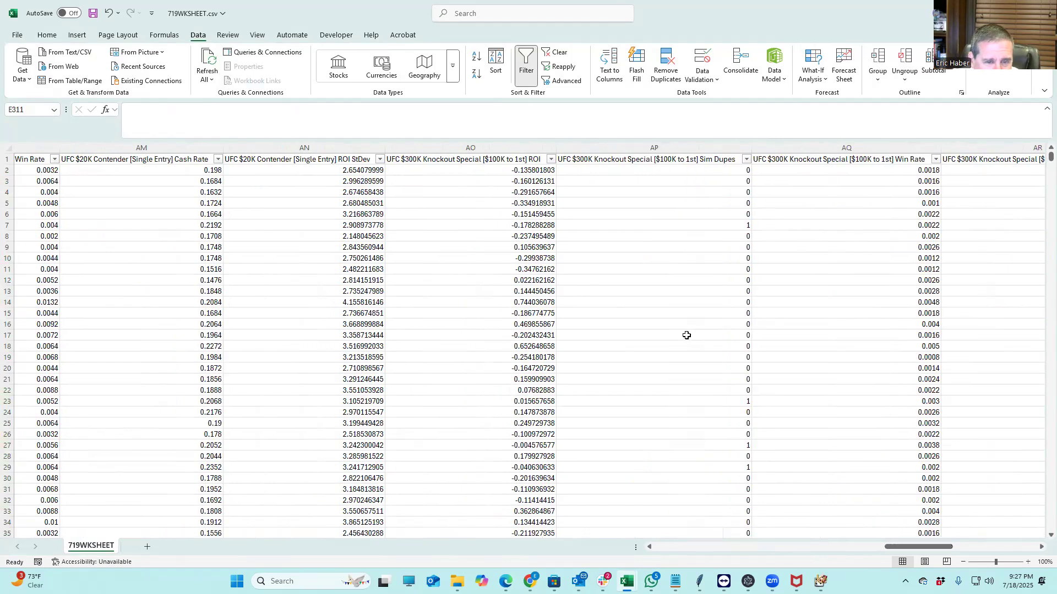
scroll(669, 239, "down", 20)
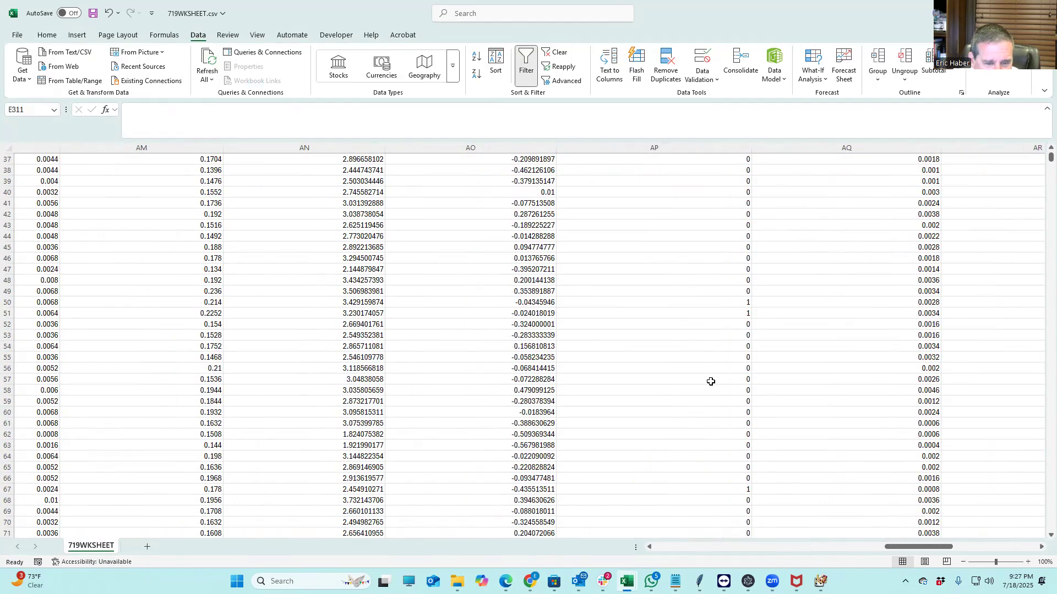
scroll(709, 382, "up", 20)
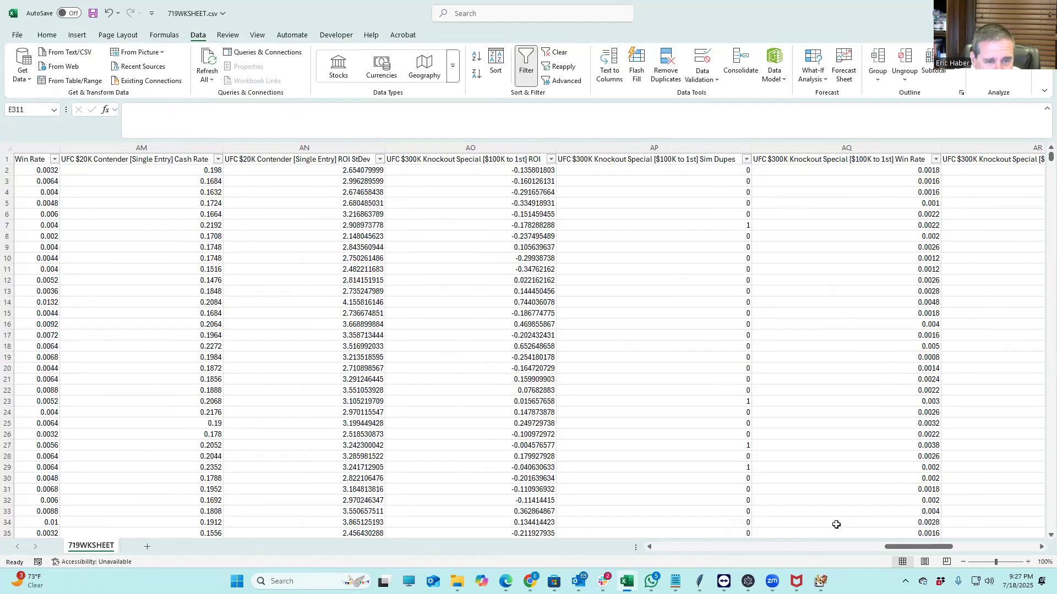
left_click_drag(890, 550, 989, 551)
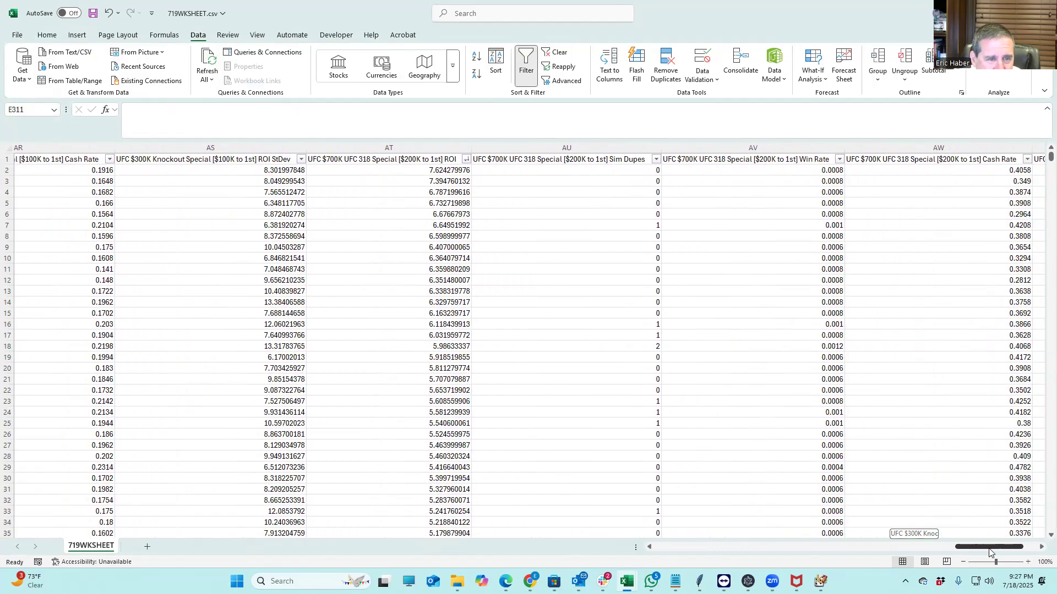
scroll(556, 407, "down", 20)
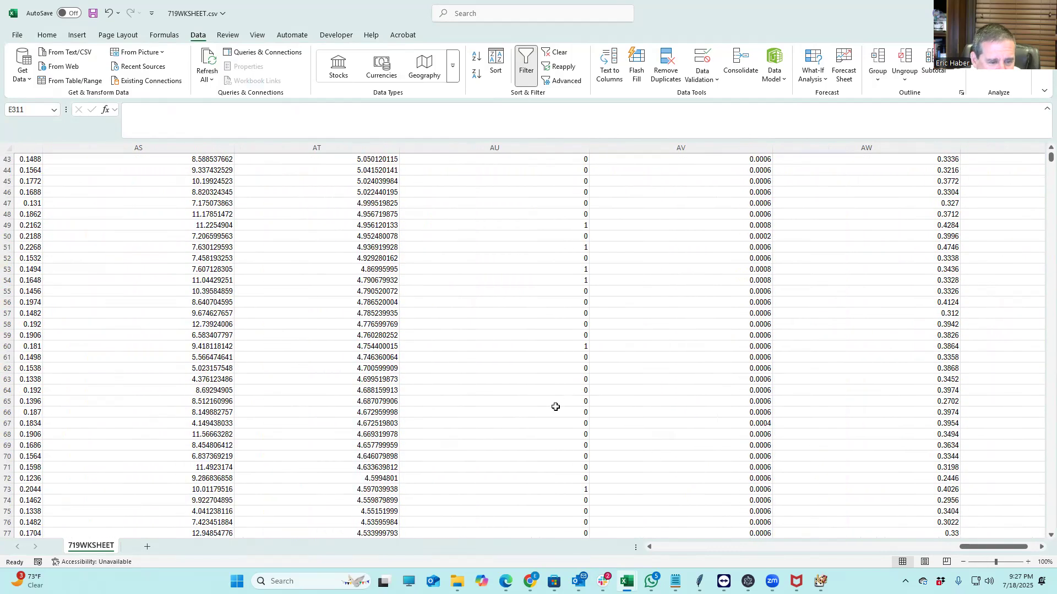
left_click_drag(1008, 547, 625, 522)
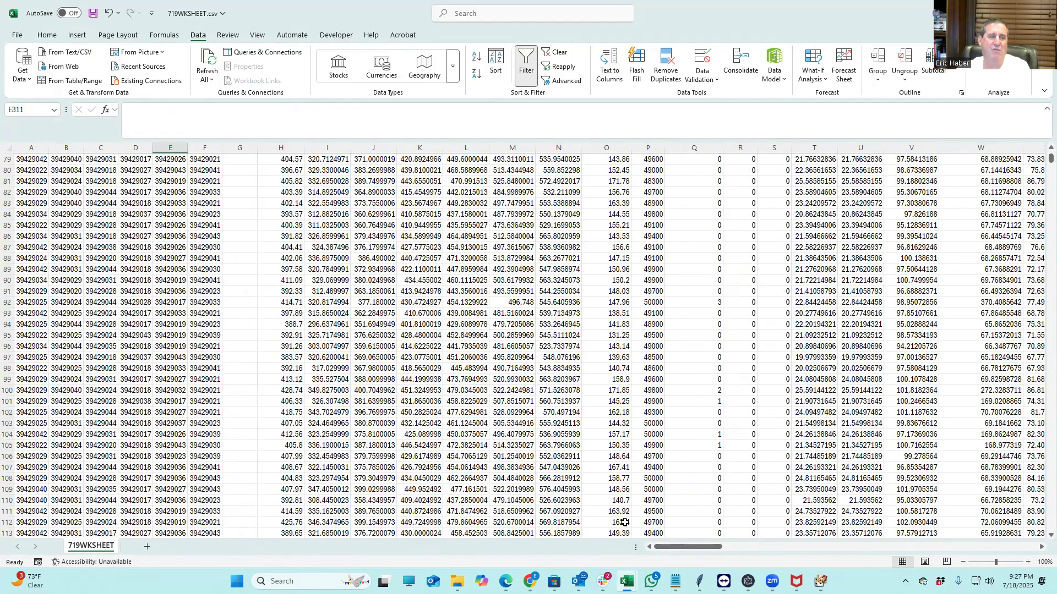
scroll(551, 336, "up", 14)
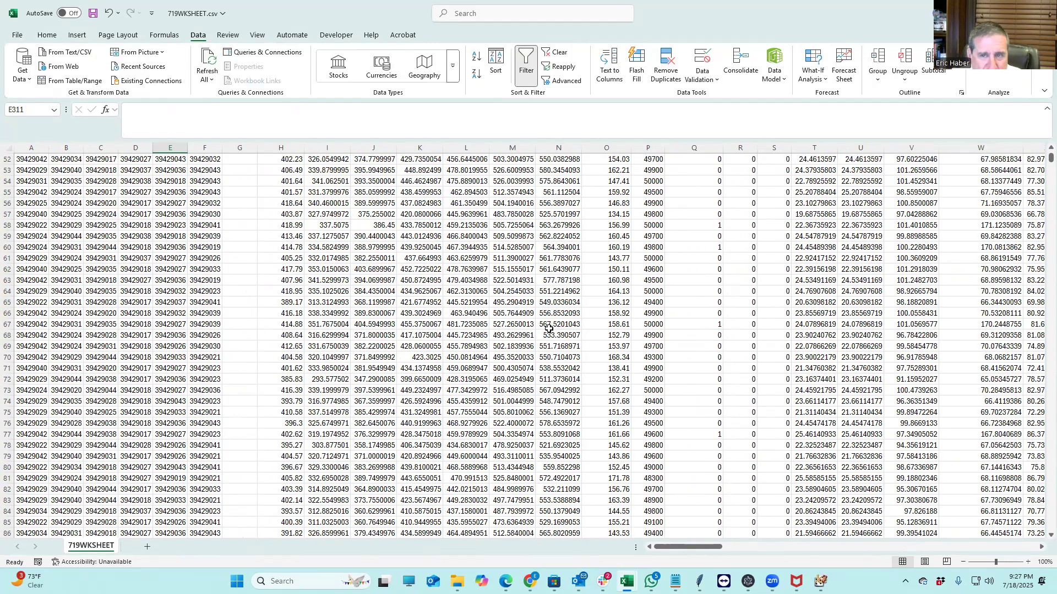
left_click_drag(1050, 159, 1043, 129)
scroll(468, 242, "up", 10)
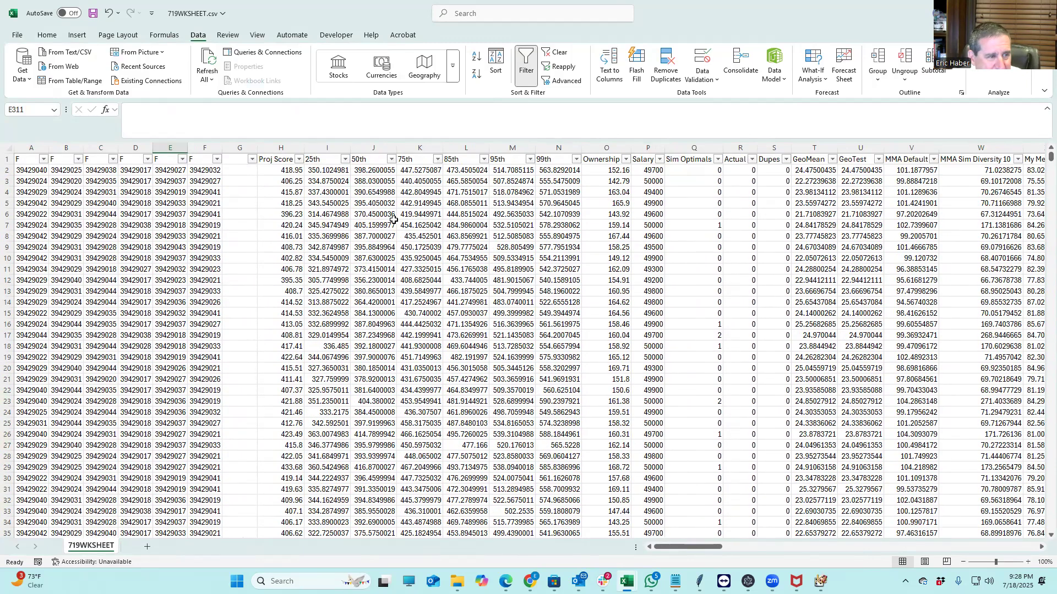
Delete columns H through EZ (Proj Score onward), leaving only the six fighter-ID columns
left_click(465, 247)
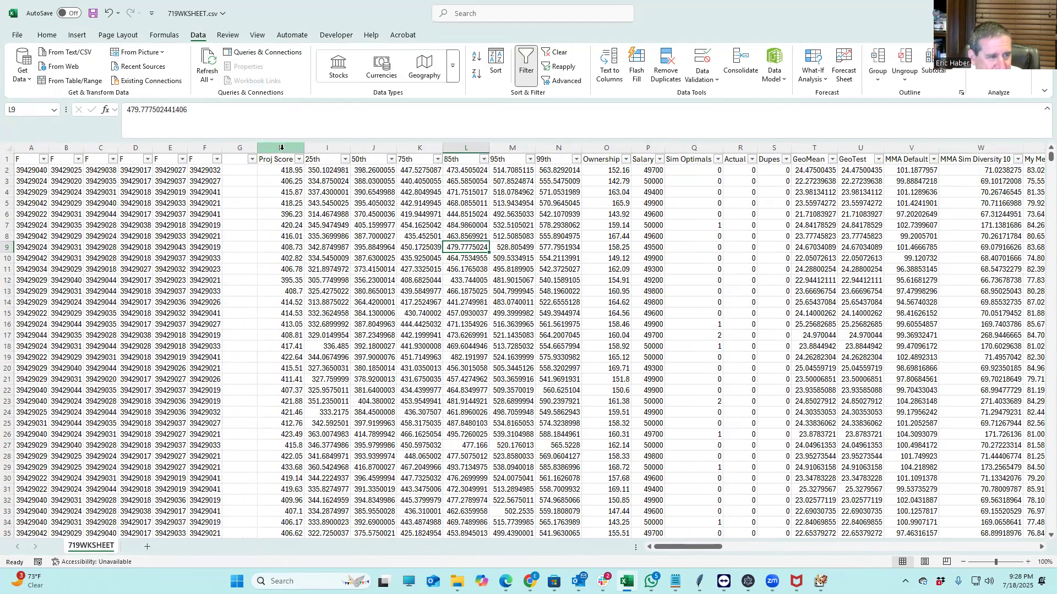
left_click_drag(283, 148, 881, 148)
right_click(557, 149)
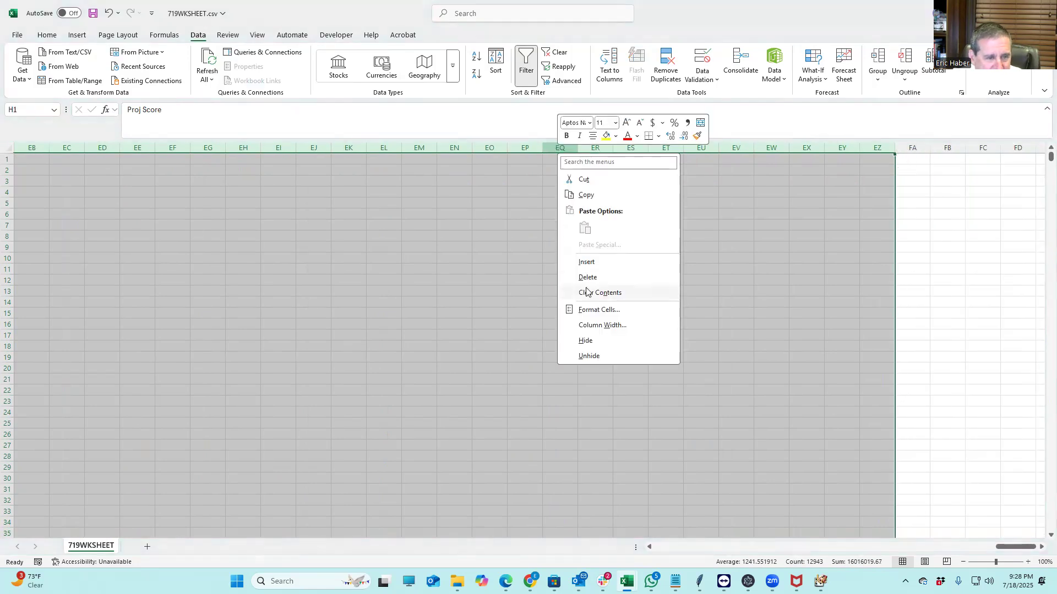
left_click(587, 278)
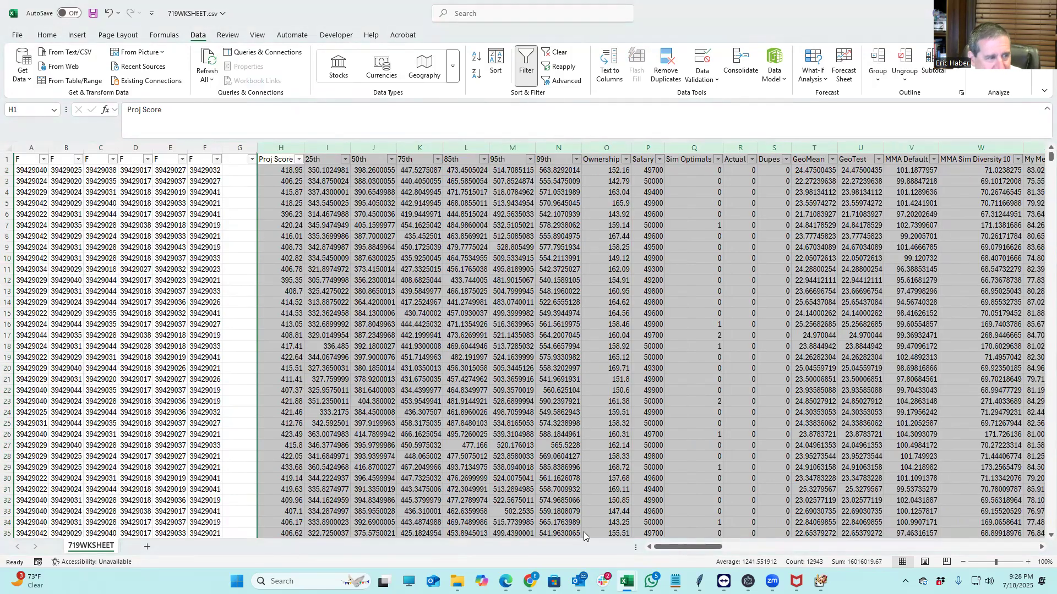
left_click(449, 413)
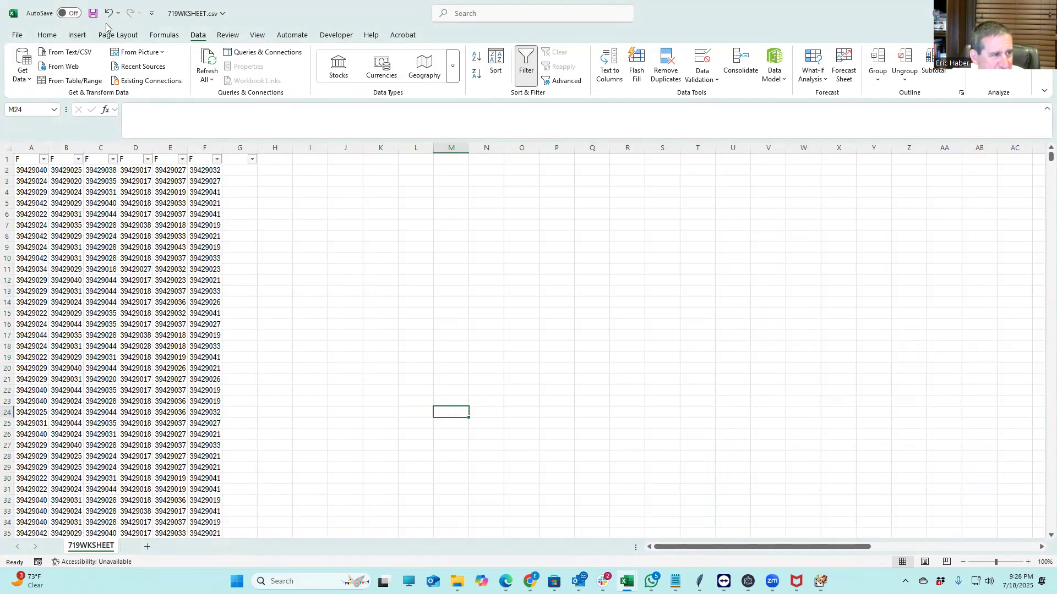
left_click(17, 35)
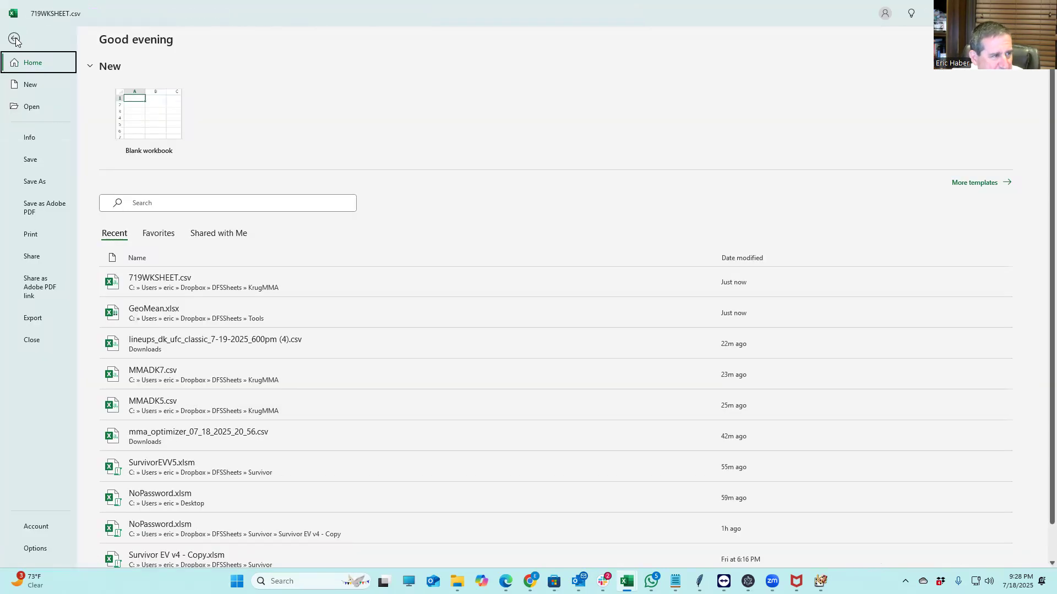
Save the trimmed sheet into the KrugMMA folder as Paydirt300 in CSV format
left_click(35, 179)
left_click(145, 67)
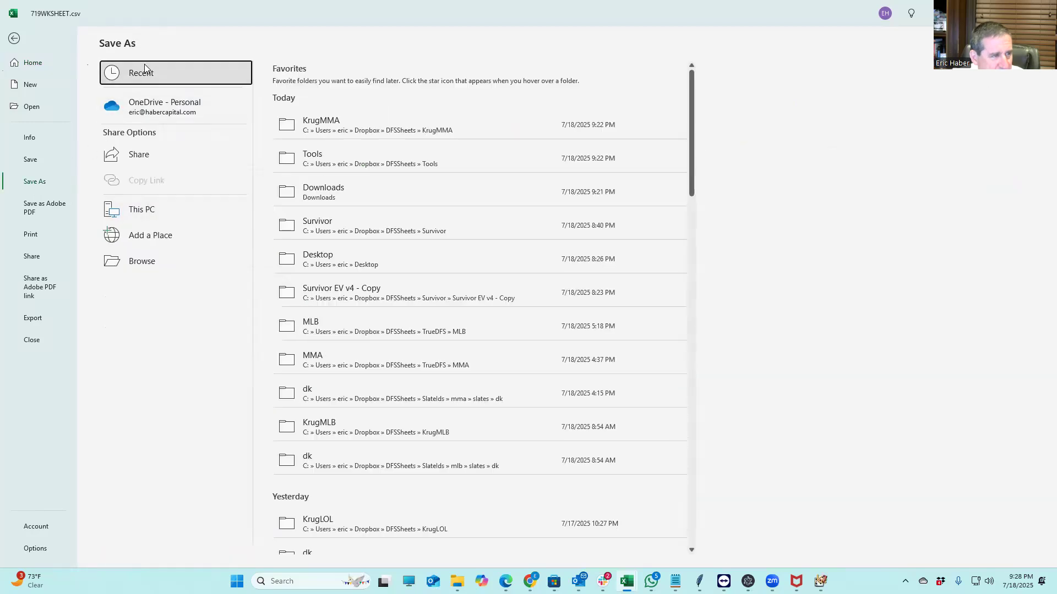
left_click(340, 125)
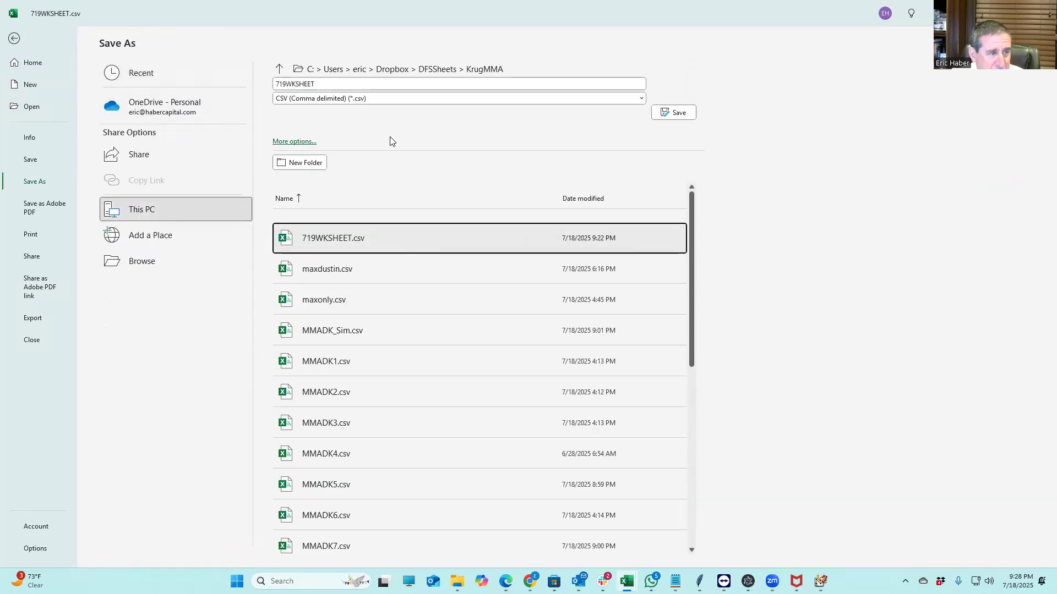
left_click(330, 85)
type("pAYdIRT399")
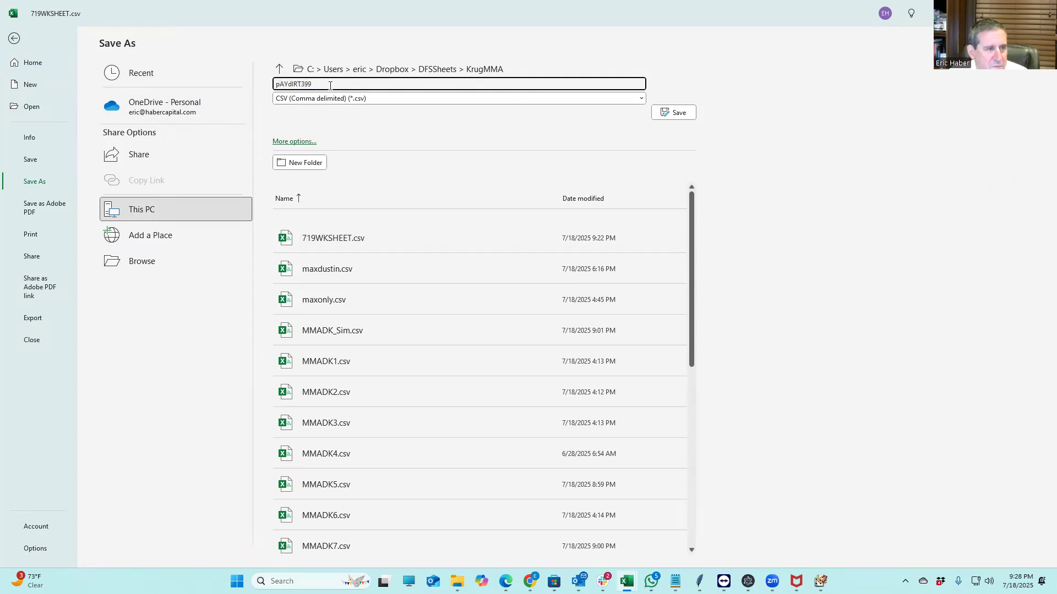
left_click_drag(330, 86, 230, 79)
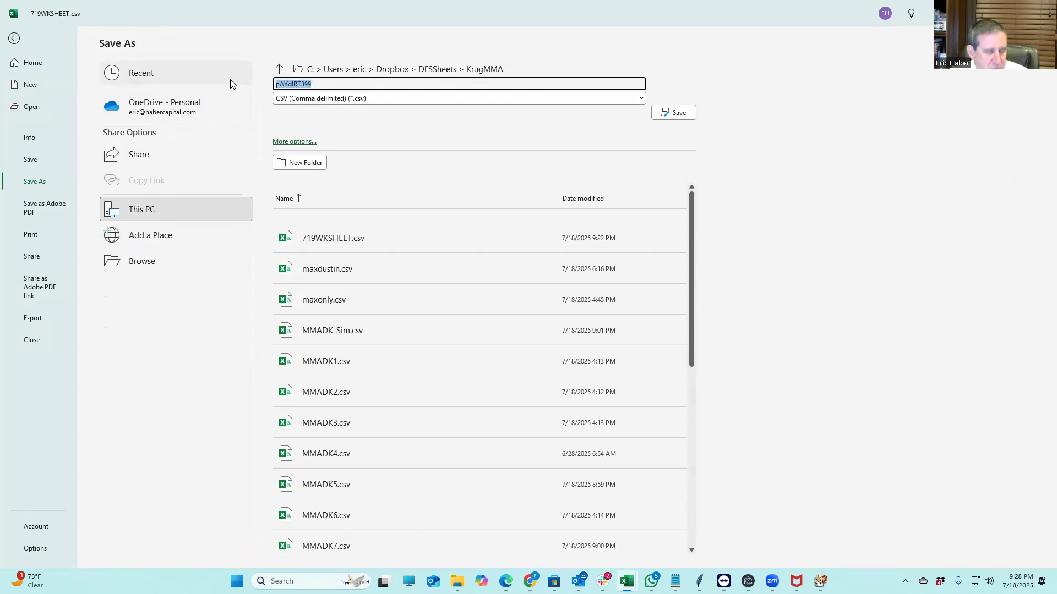
type("Paydir")
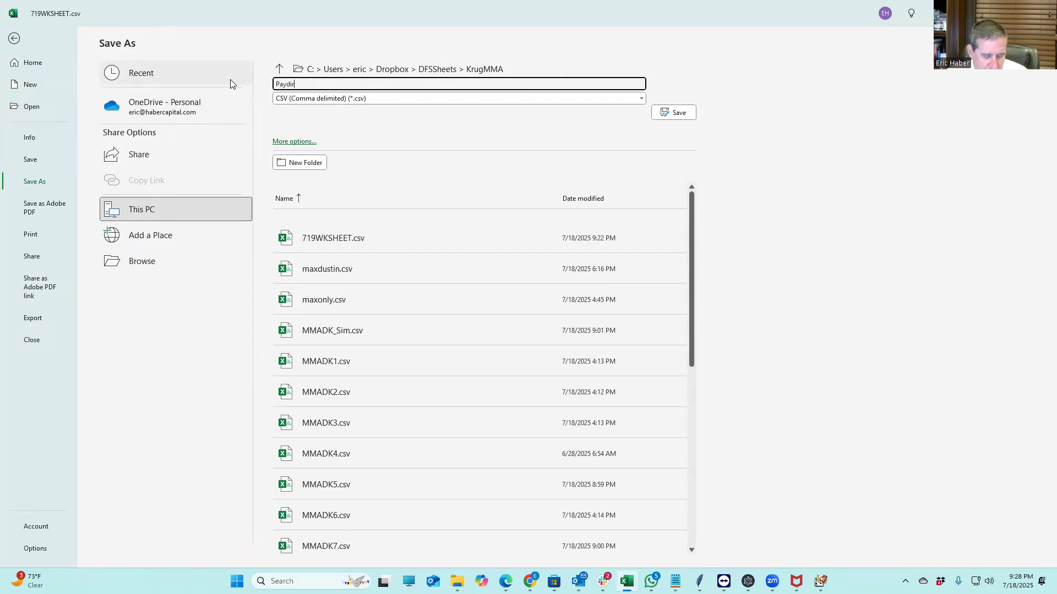
type("t300")
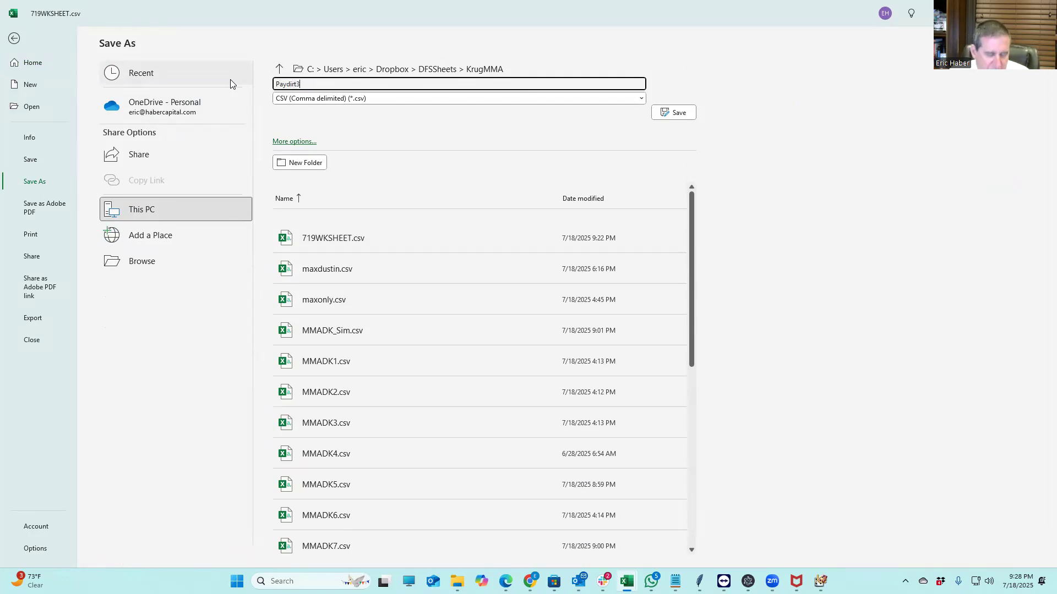
left_click(676, 114)
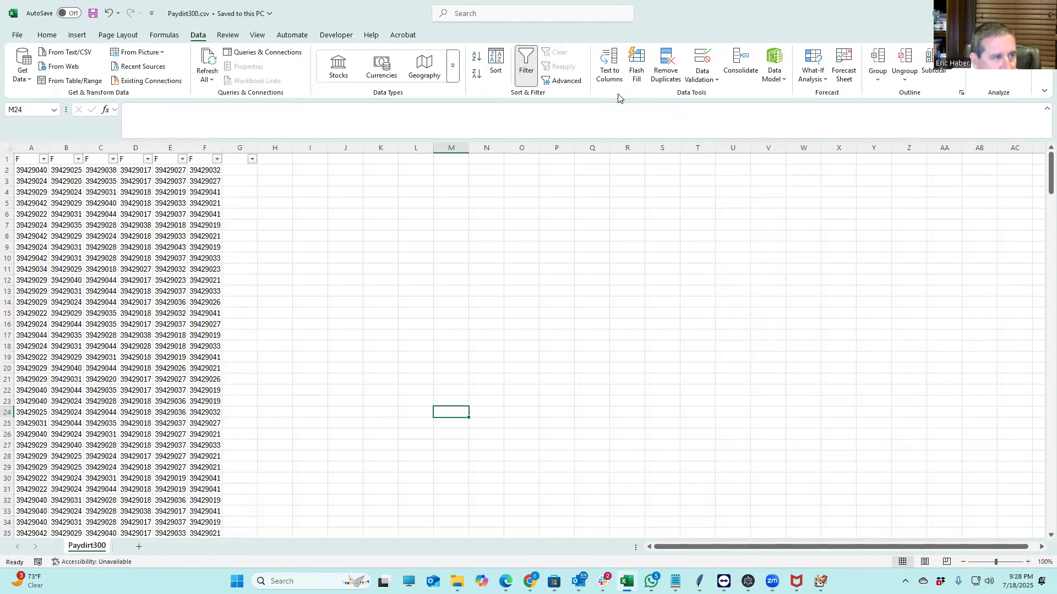
Switch to Chrome and open the Paydirt DFS Portfolio Manager site from the 'pay' address suggestion
left_click(308, 237)
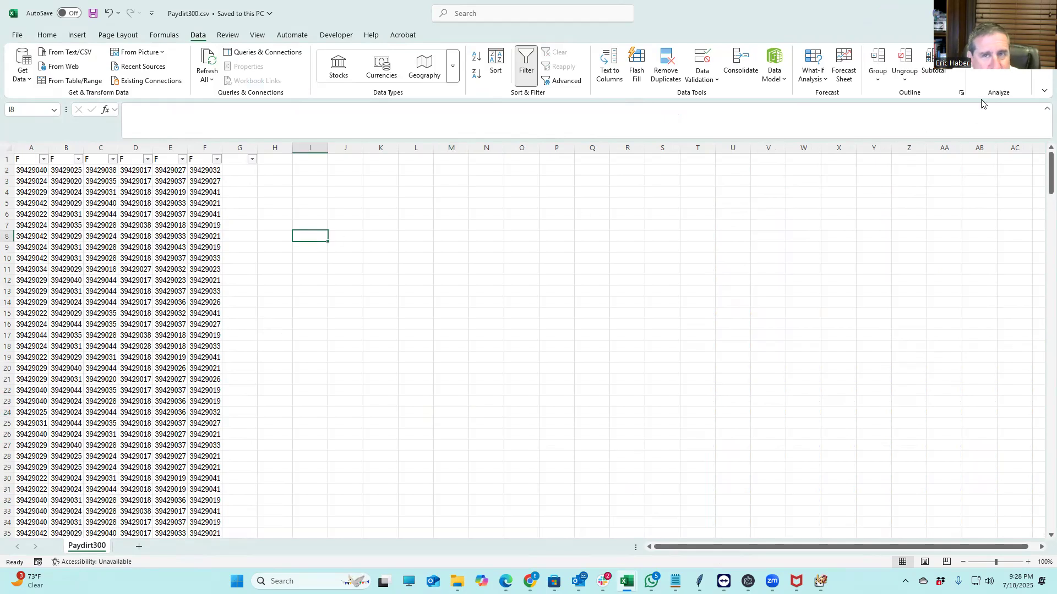
key("alt+Tab")
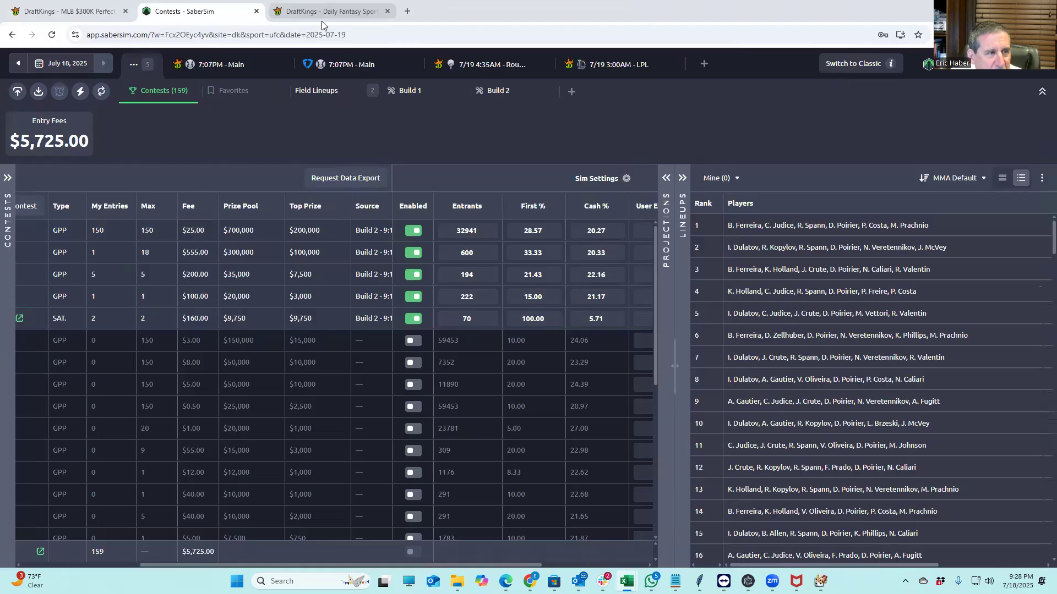
left_click(408, 36)
type("paydirtdfs.com")
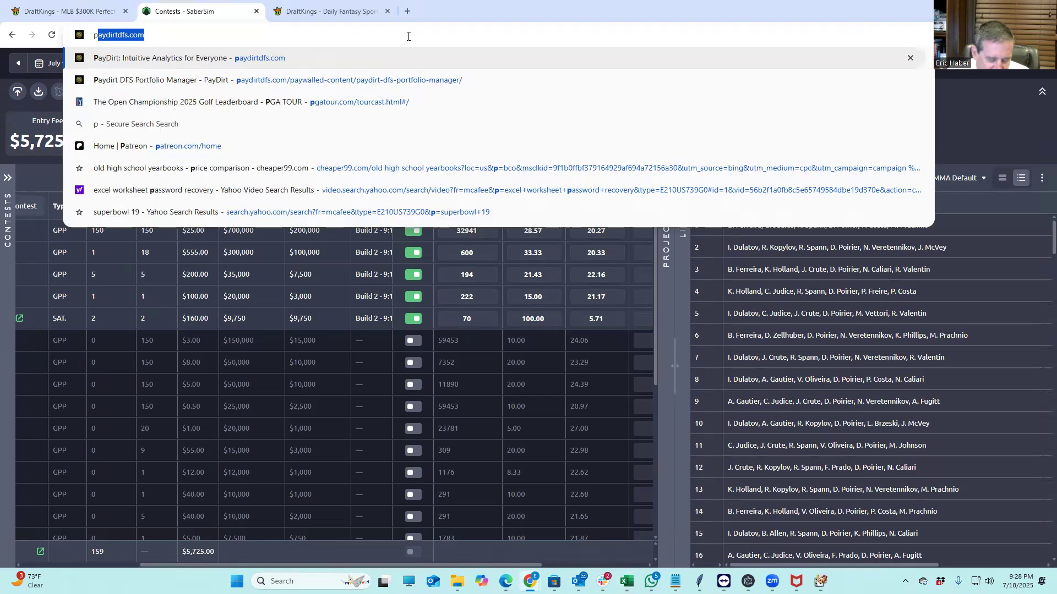
left_click(164, 80)
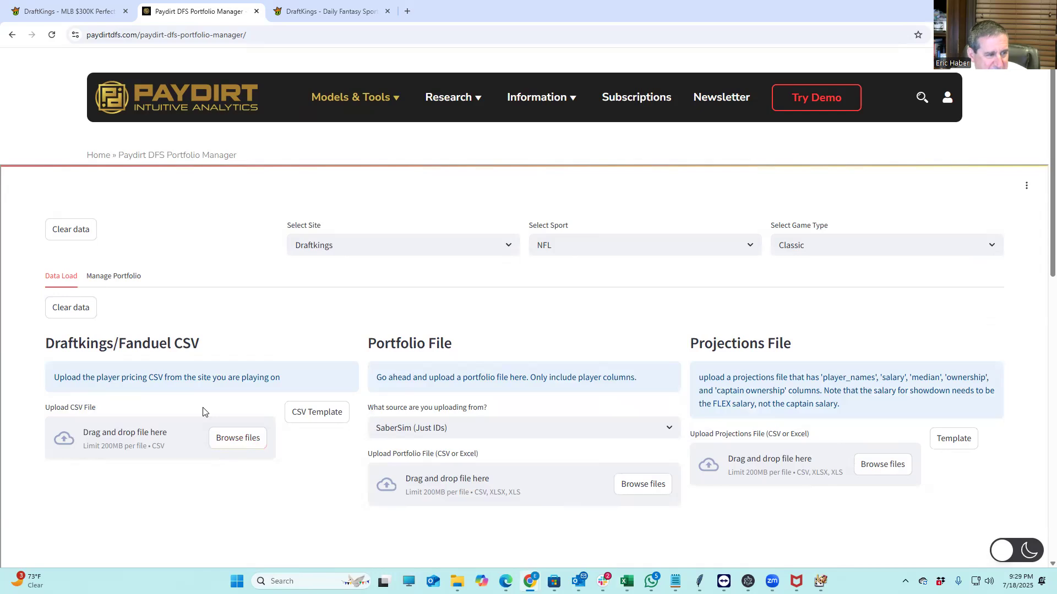
Upload DKSalaries (11).csv from Downloads as the DraftKings salary file and review the fighter table
left_click(237, 439)
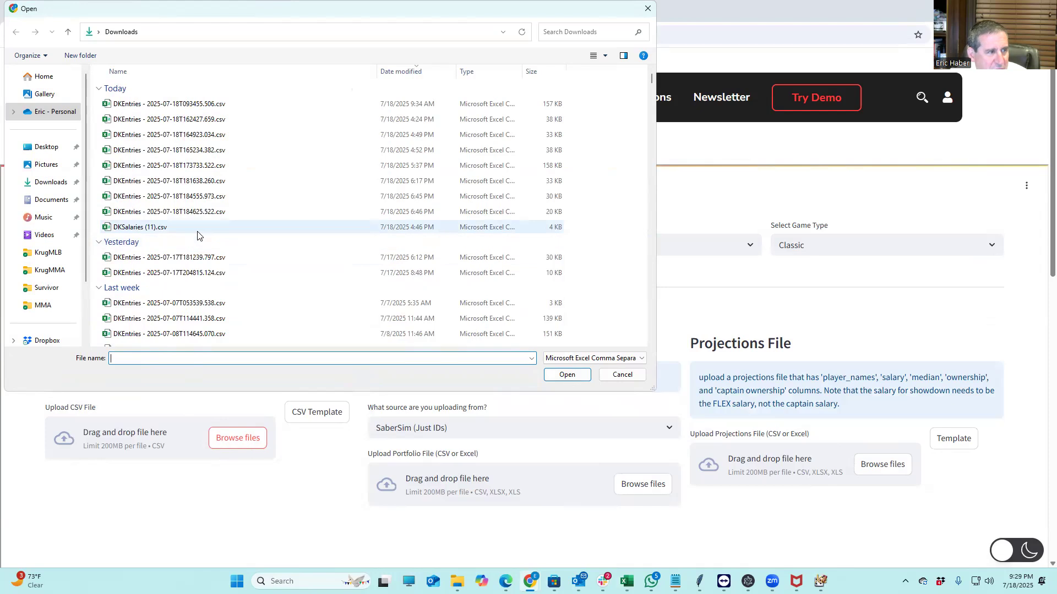
left_click(142, 227)
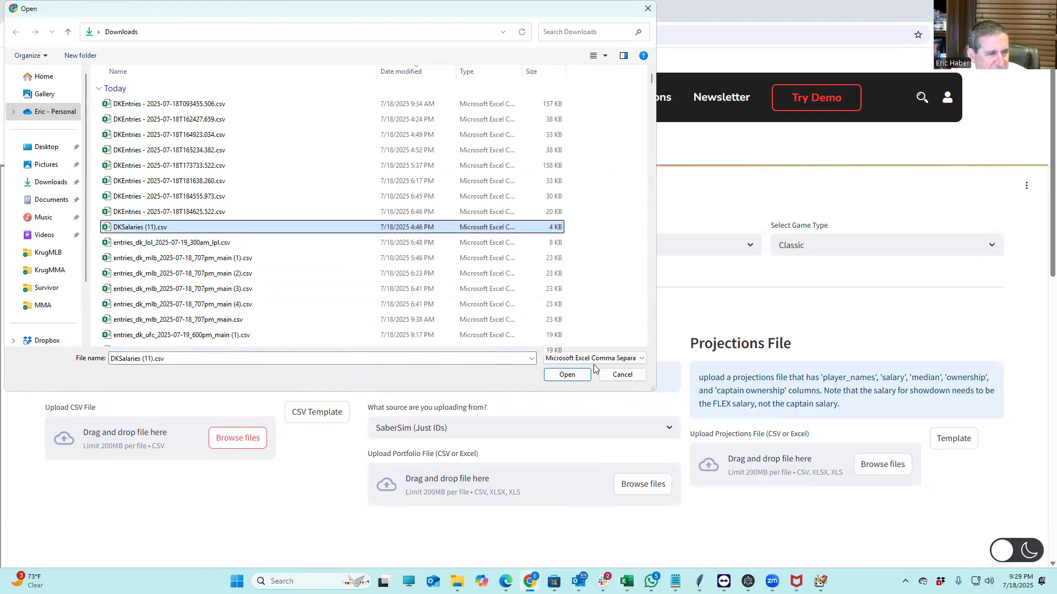
left_click(565, 374)
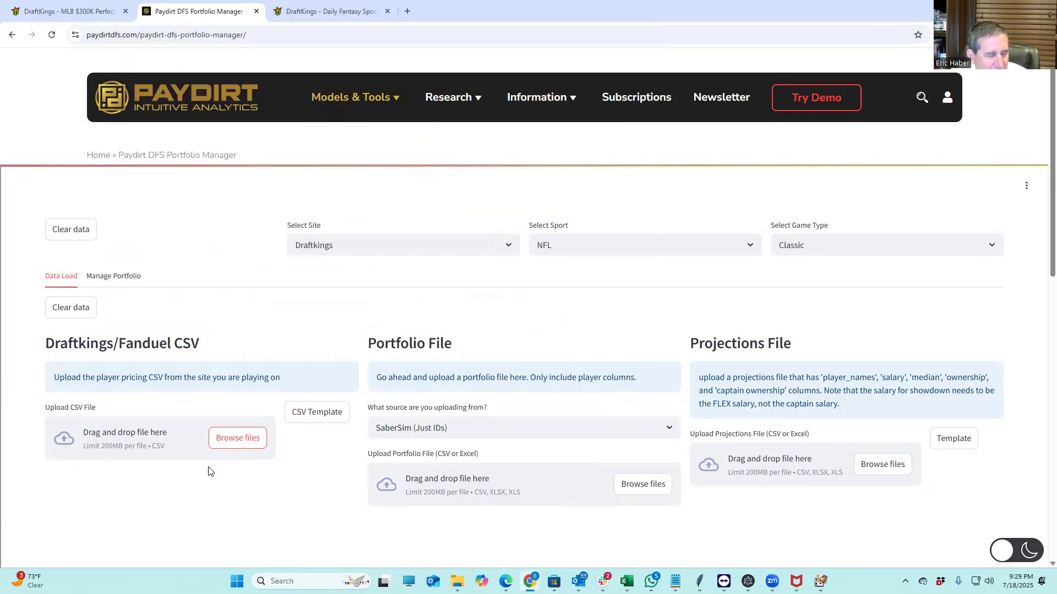
scroll(236, 464, "down", 4)
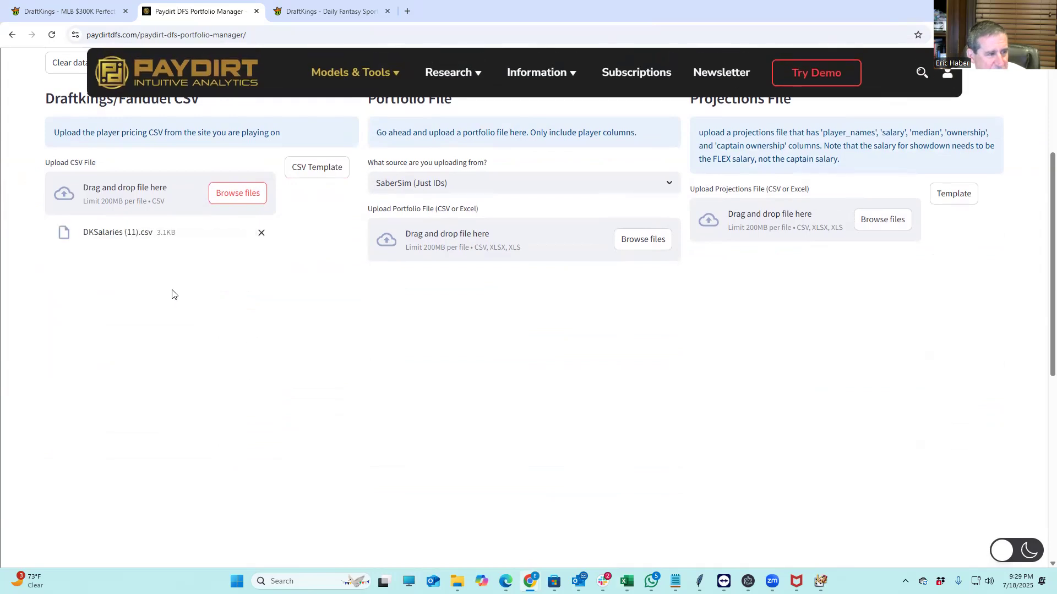
scroll(144, 304, "down", 5)
scroll(147, 294, "up", 7)
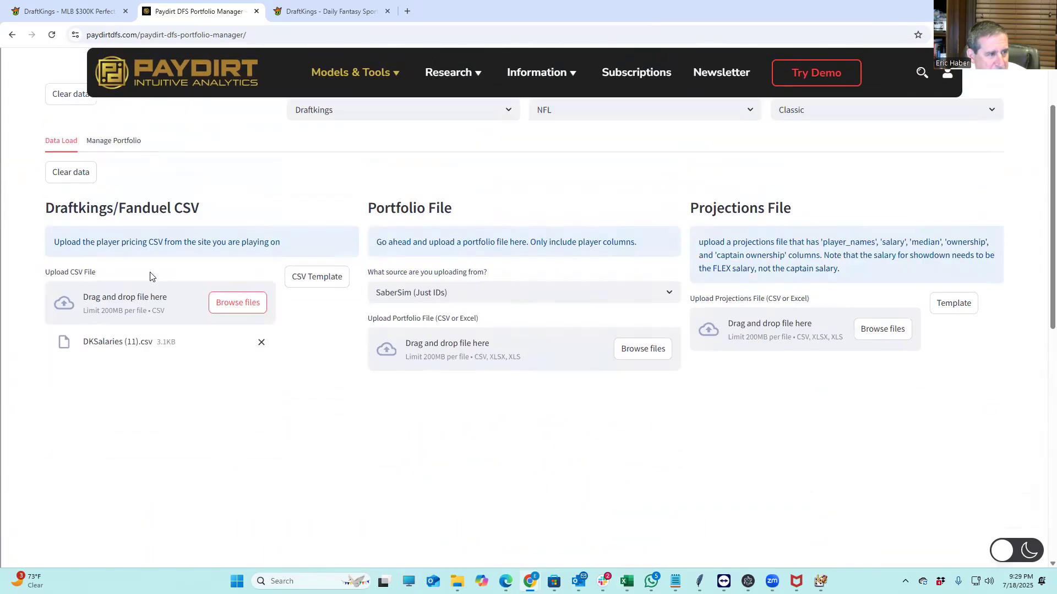
scroll(247, 418, "down", 1)
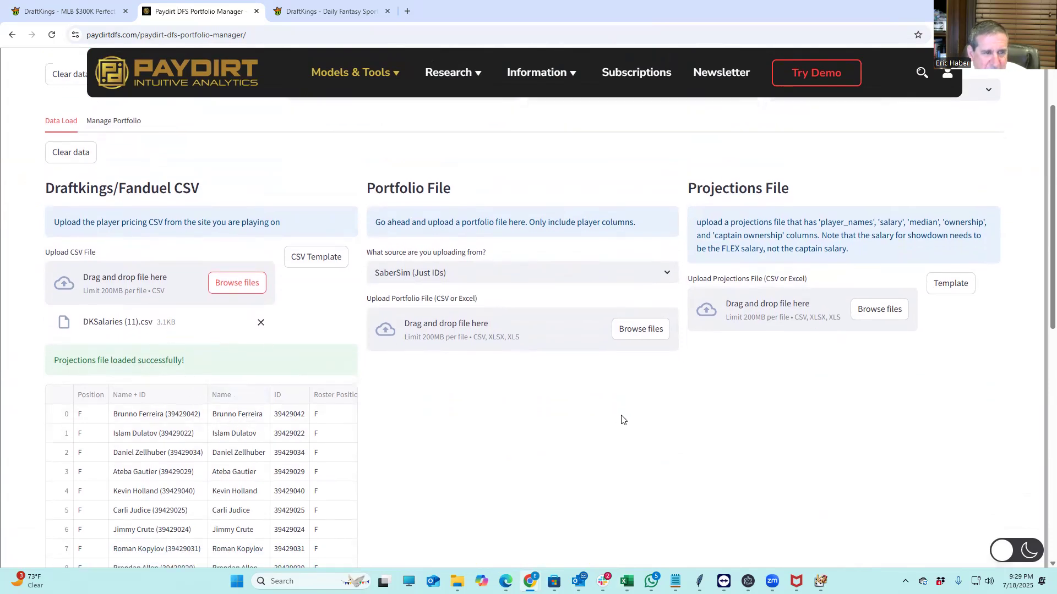
Upload MMAPDPROJ.csv from the KrugMMA folder as the projections file
left_click(872, 310)
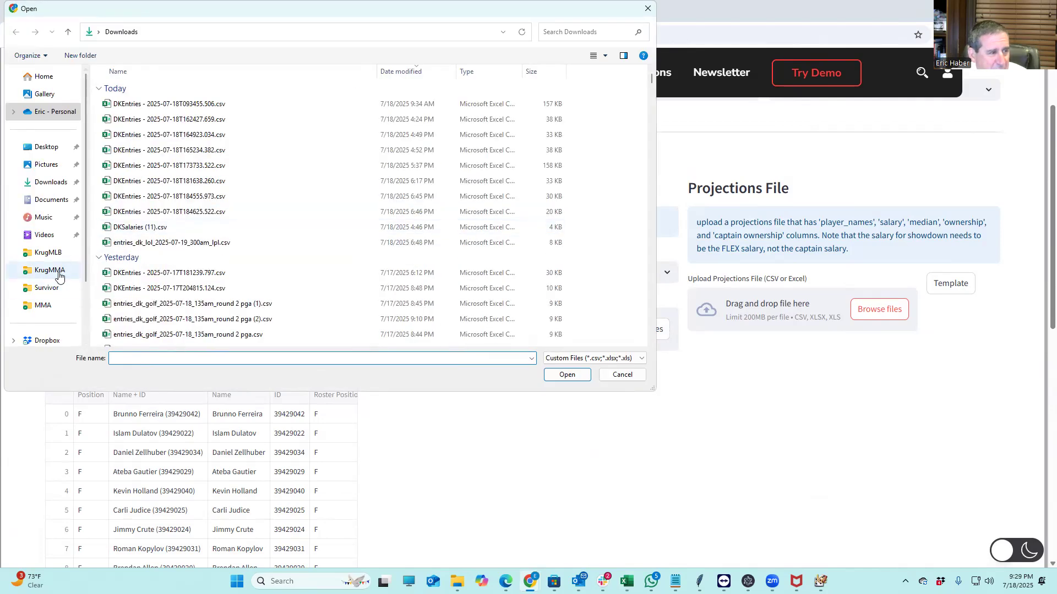
left_click(59, 271)
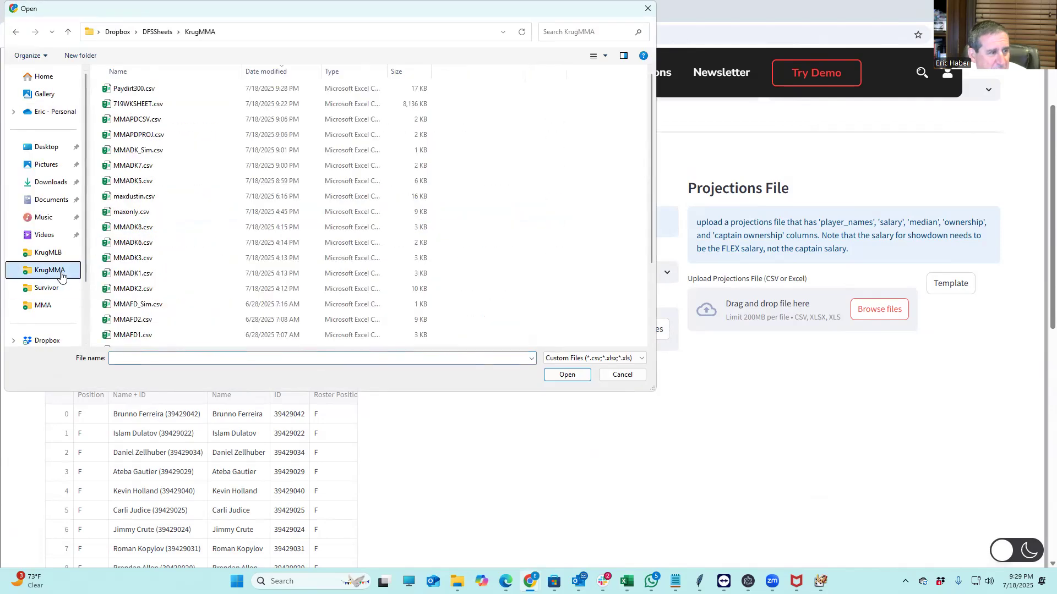
left_click(137, 122)
left_click(141, 136)
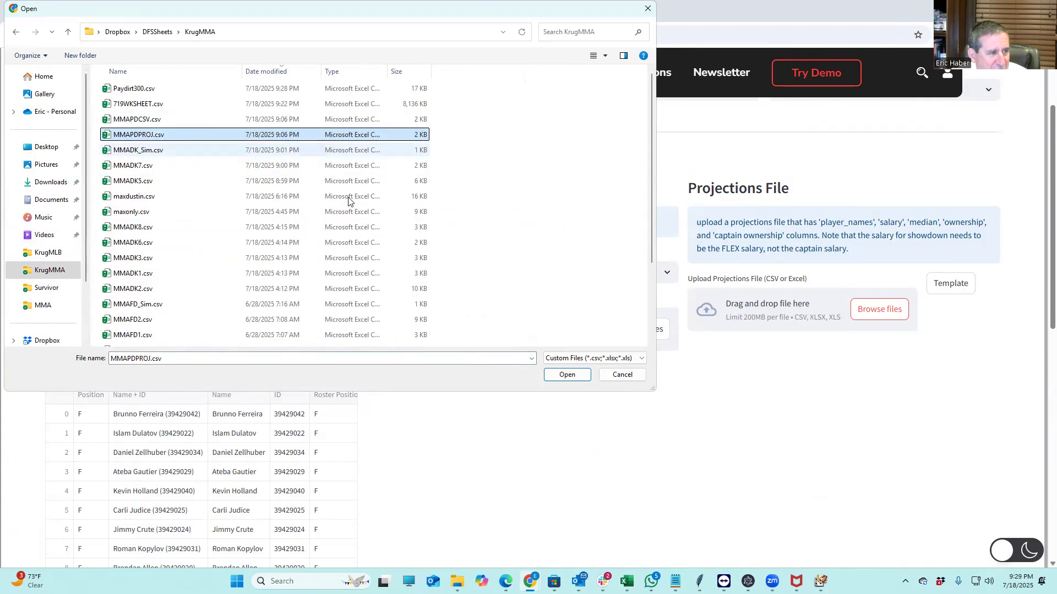
left_click(567, 374)
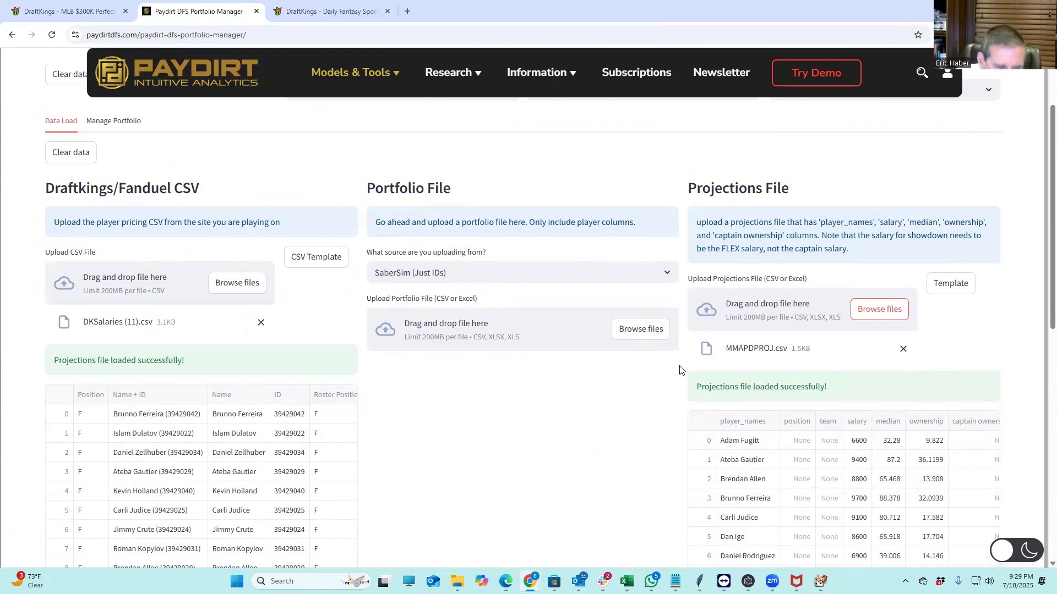
Upload Paydirt300.csv as the portfolio file and go to Manage Portfolio
left_click(633, 334)
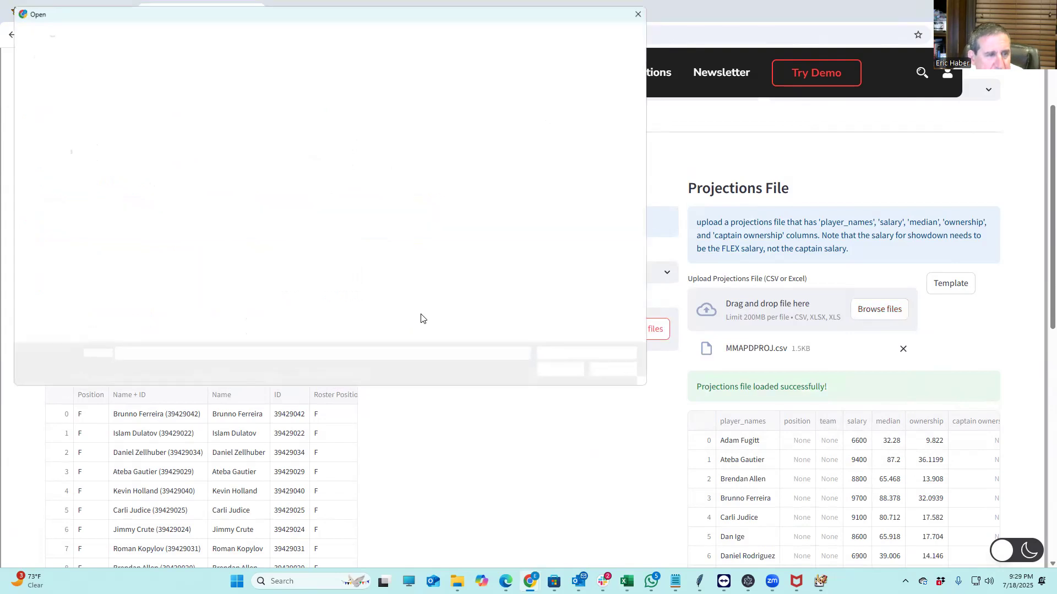
left_click(135, 90)
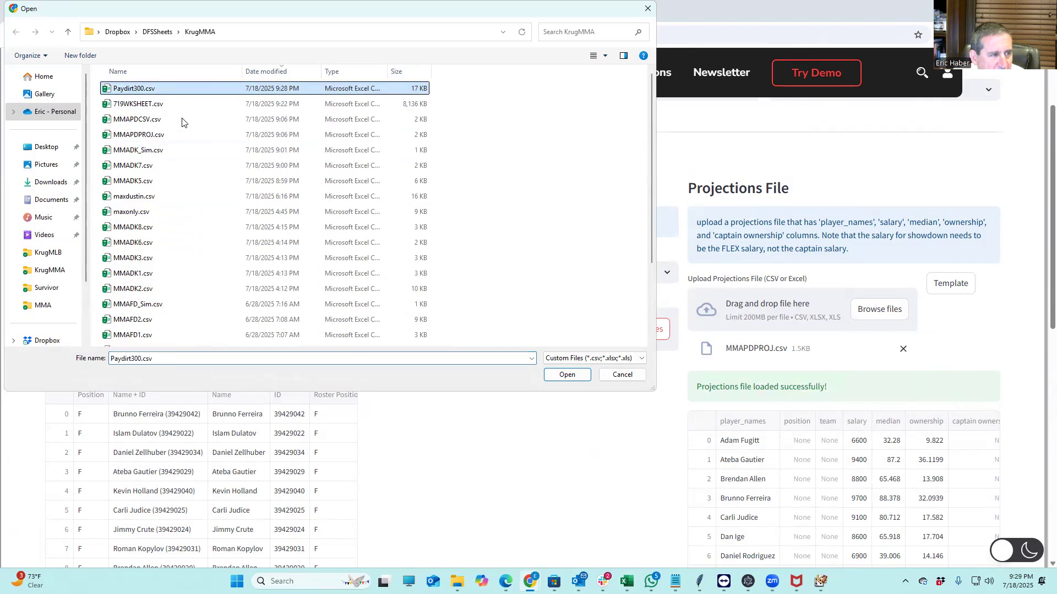
left_click(560, 374)
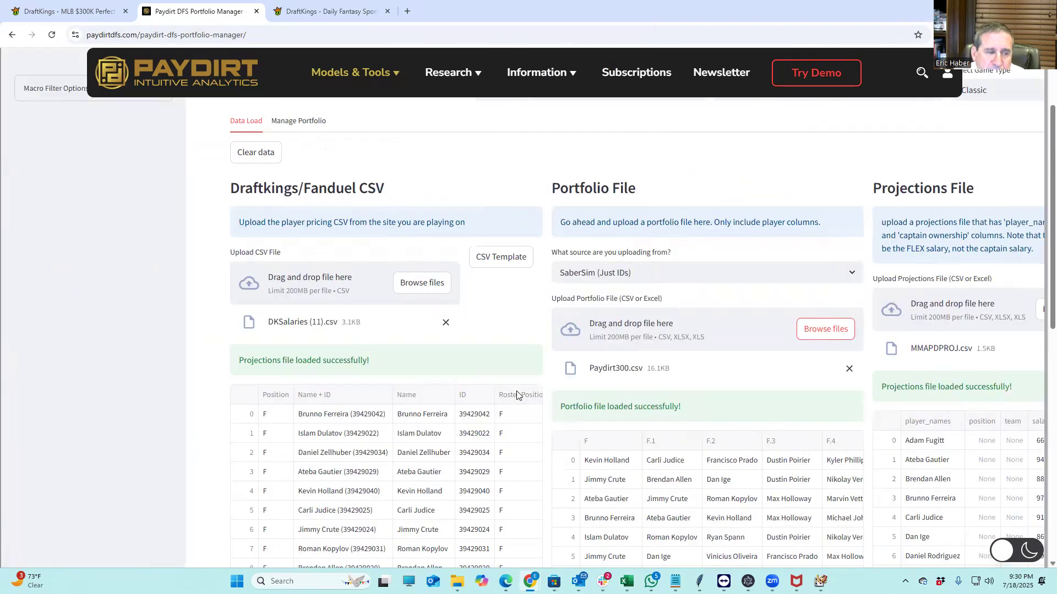
left_click(302, 142)
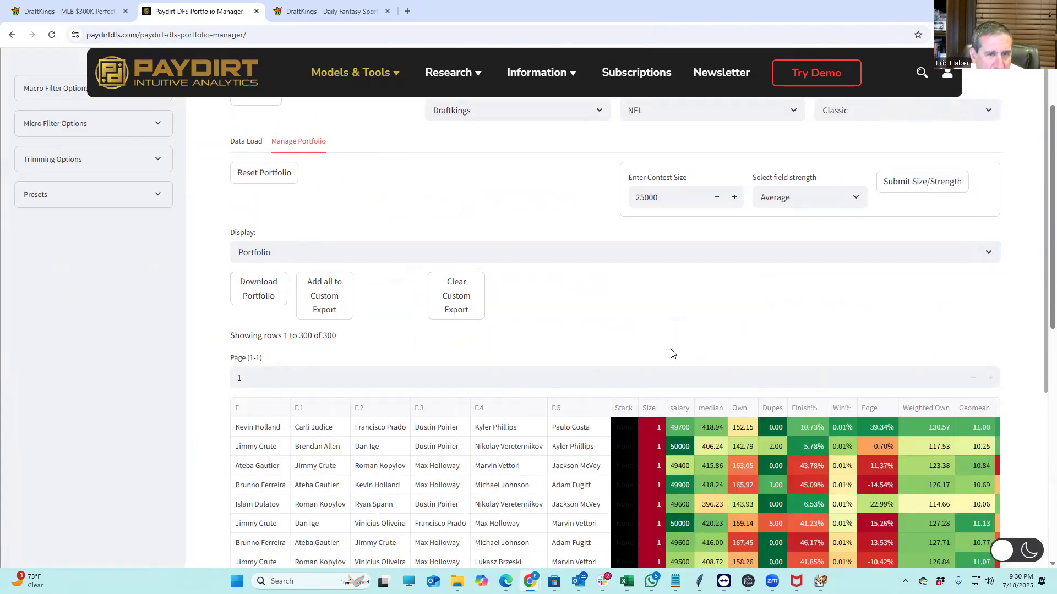
Keep the sport at NFL and set the field strength to Sharp
scroll(670, 353, "up", 3)
left_click(714, 249)
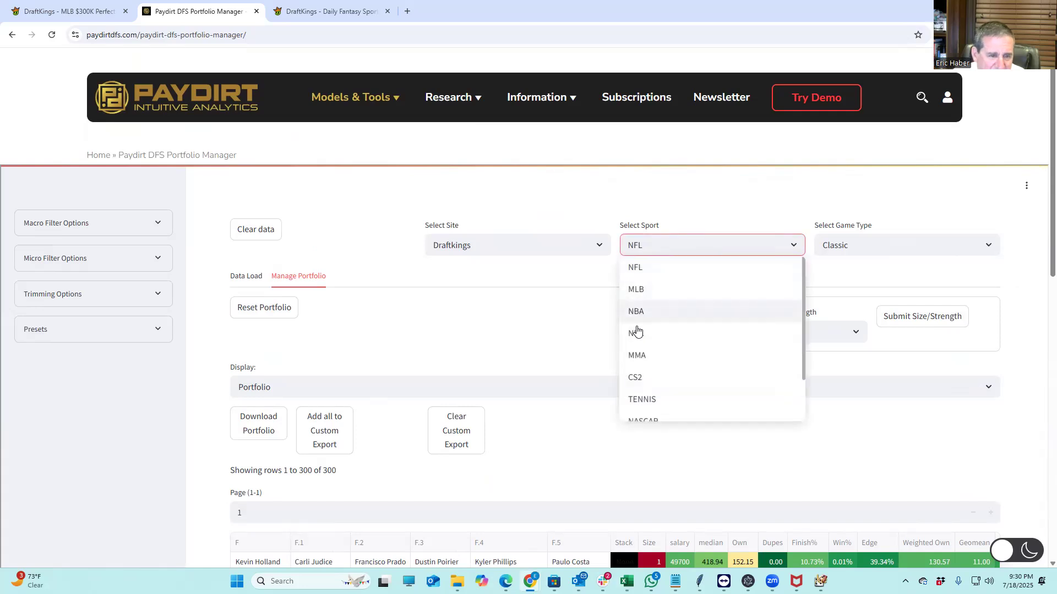
left_click(530, 345)
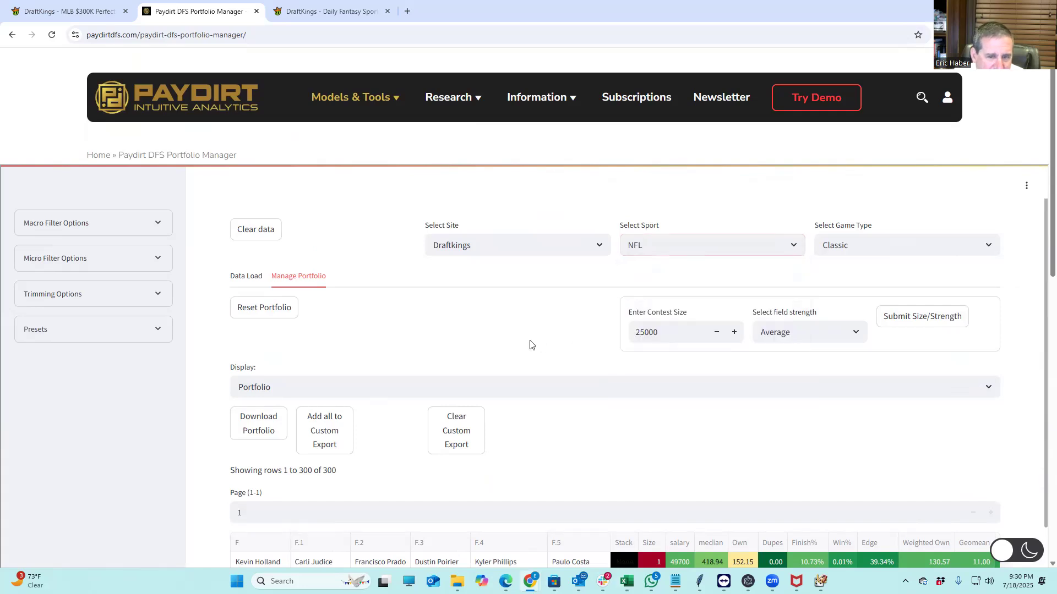
left_click(814, 333)
left_click(780, 376)
left_click(509, 363)
Download the portfolio as portfolio (97).csv and open it from Chrome's downloads
scroll(644, 418, "down", 4)
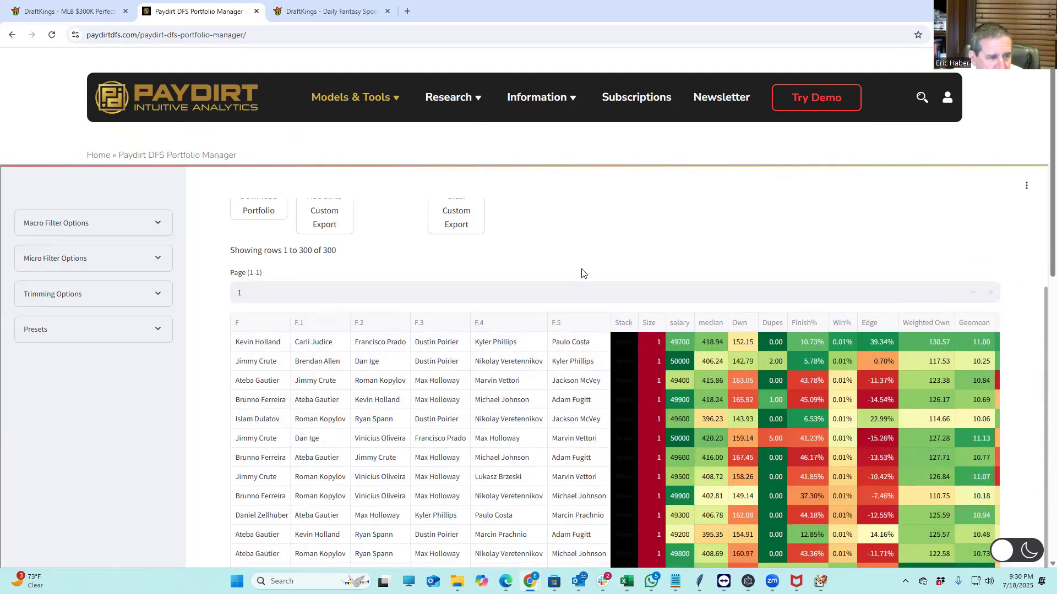
scroll(550, 258, "up", 2)
left_click(253, 321)
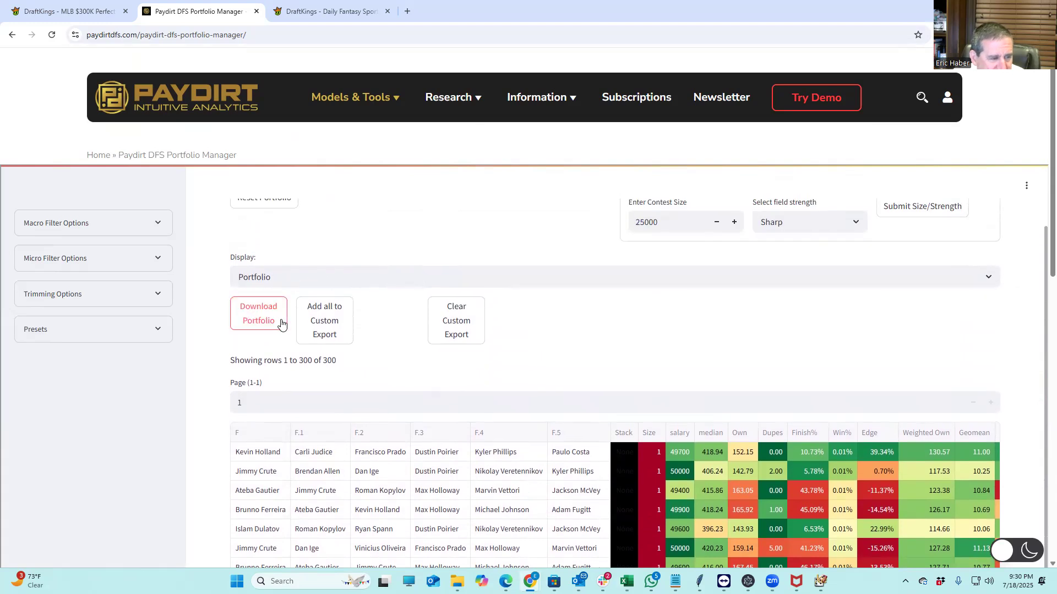
left_click(898, 72)
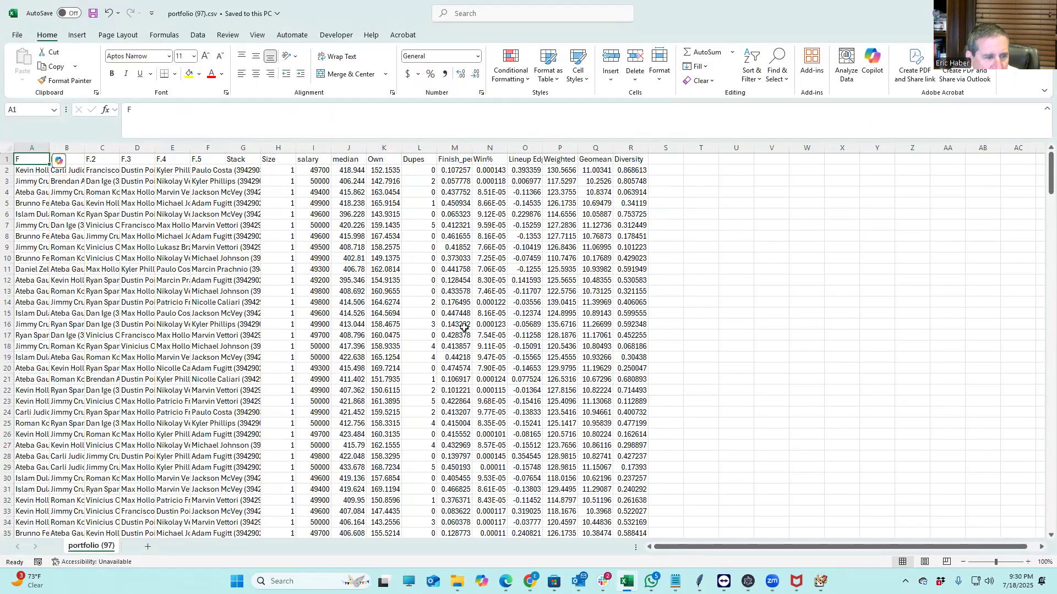
scroll(463, 330, "down", 20)
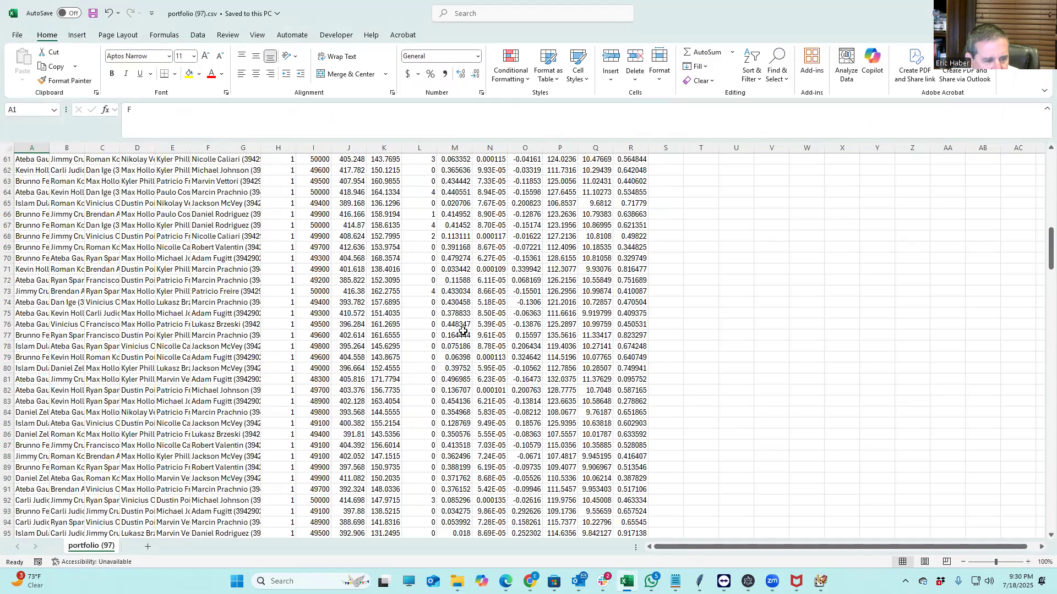
scroll(463, 331, "down", 12)
scroll(464, 331, "down", 20)
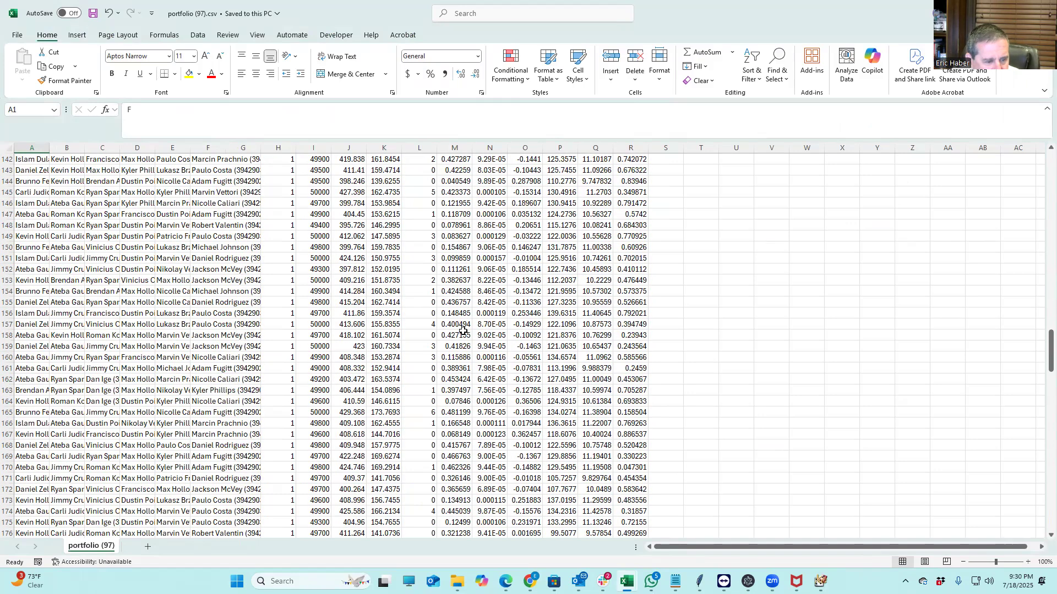
scroll(463, 330, "down", 20)
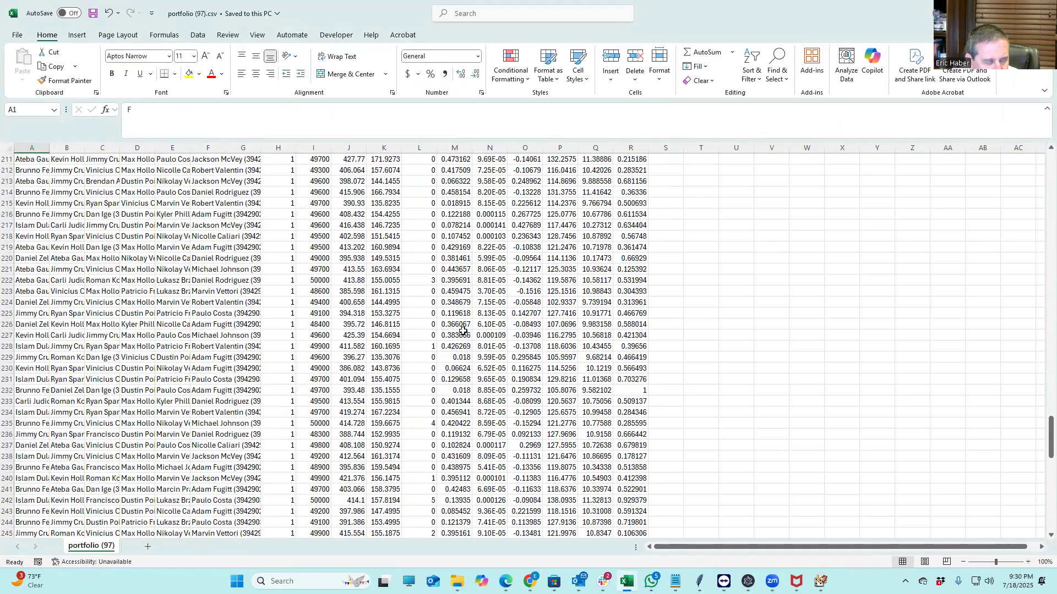
scroll(463, 330, "up", 20)
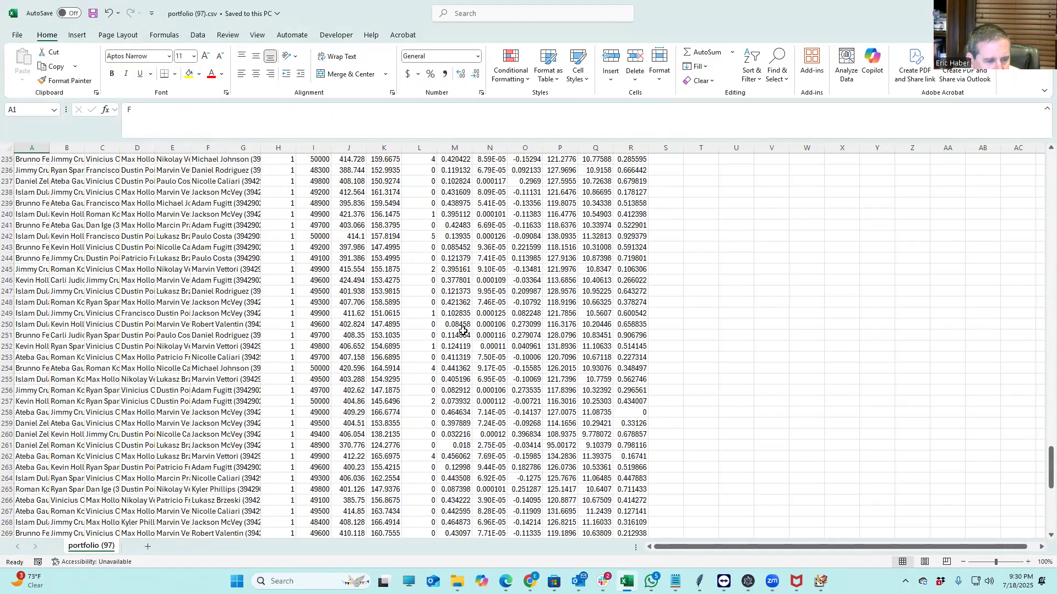
scroll(463, 330, "up", 20)
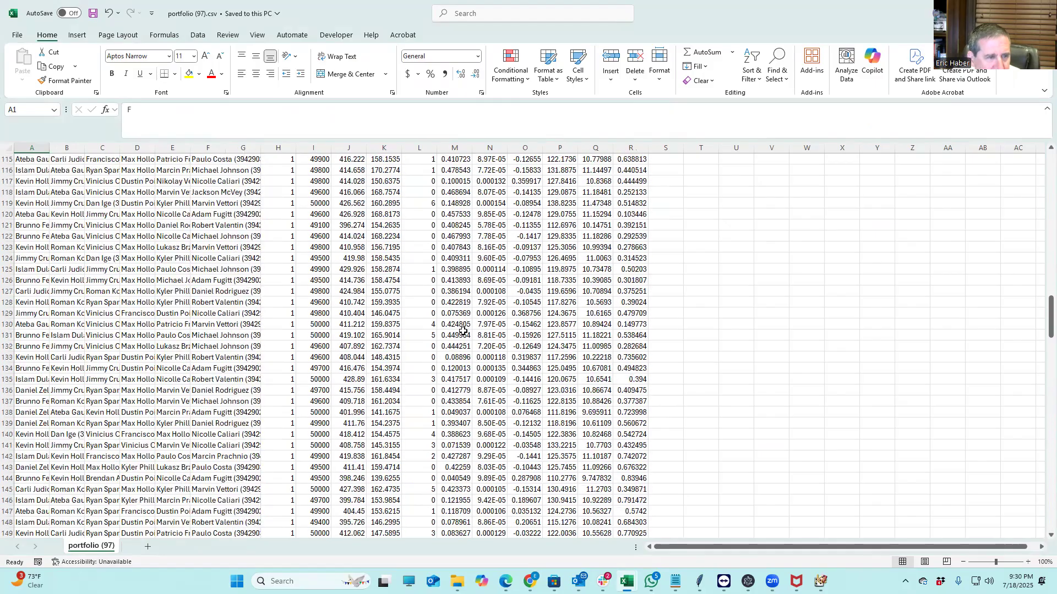
scroll(463, 330, "up", 7)
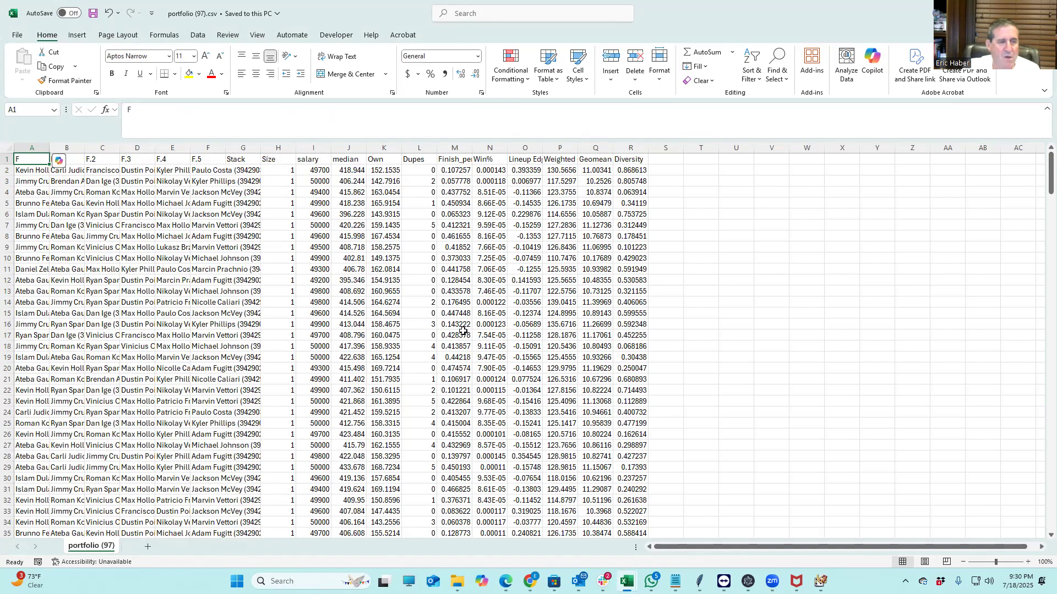
scroll(502, 371, "down", 15)
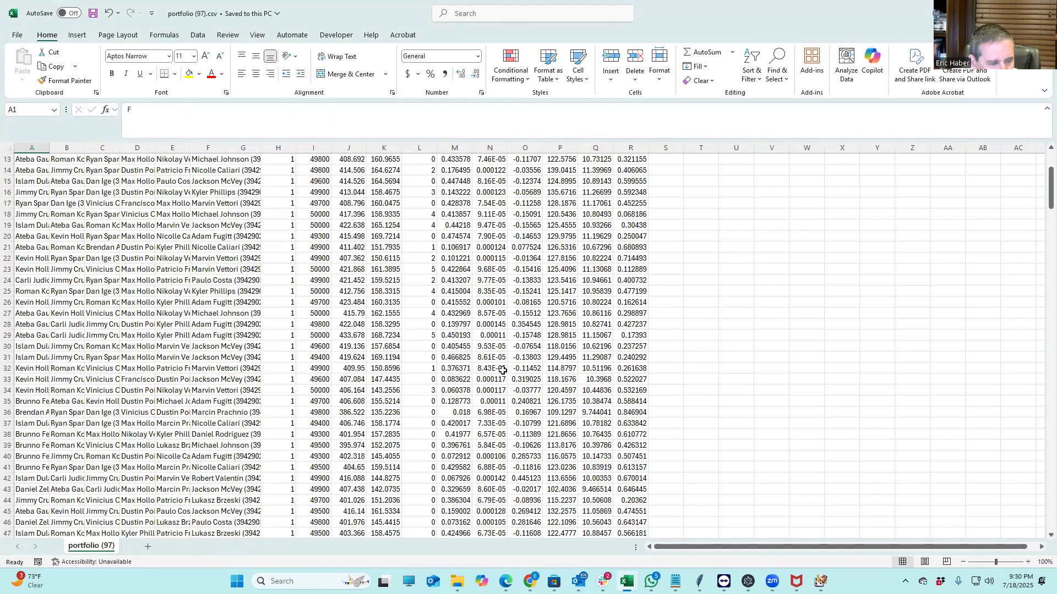
scroll(502, 371, "down", 20)
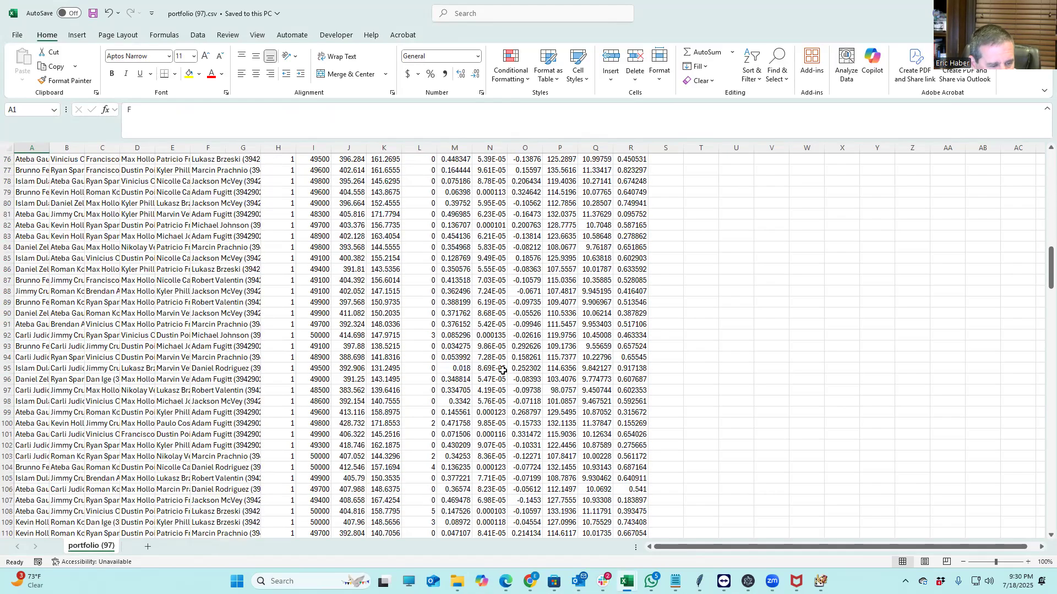
scroll(503, 370, "up", 8)
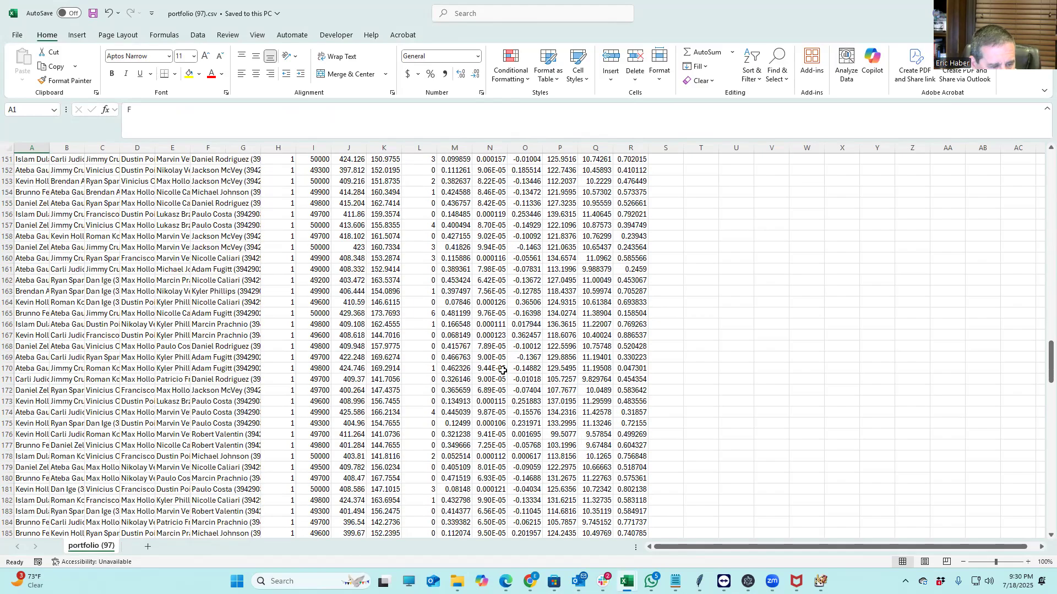
scroll(502, 371, "up", 20)
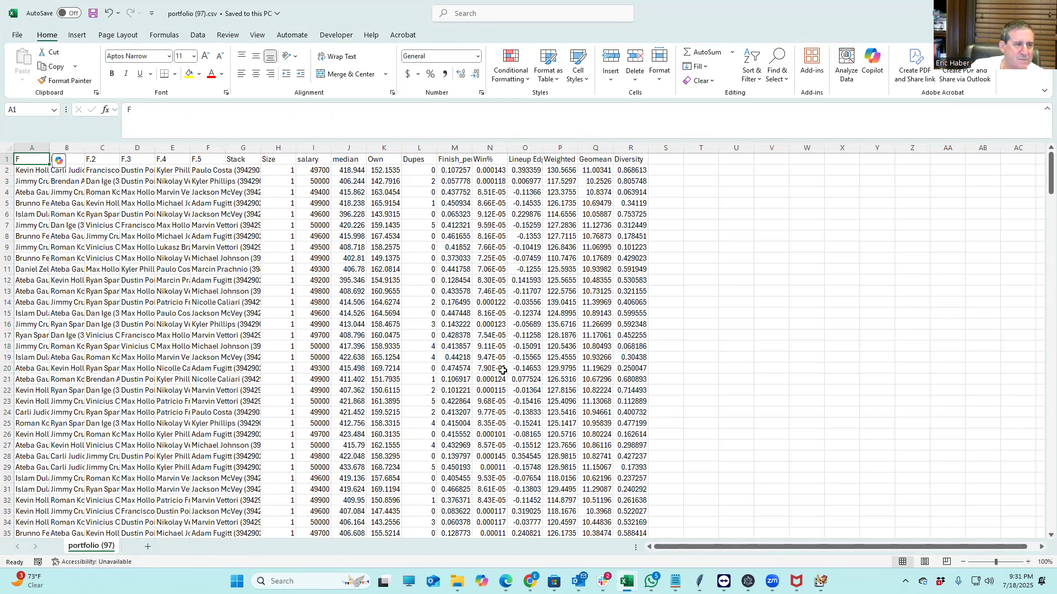
left_click(595, 166)
left_click(594, 302)
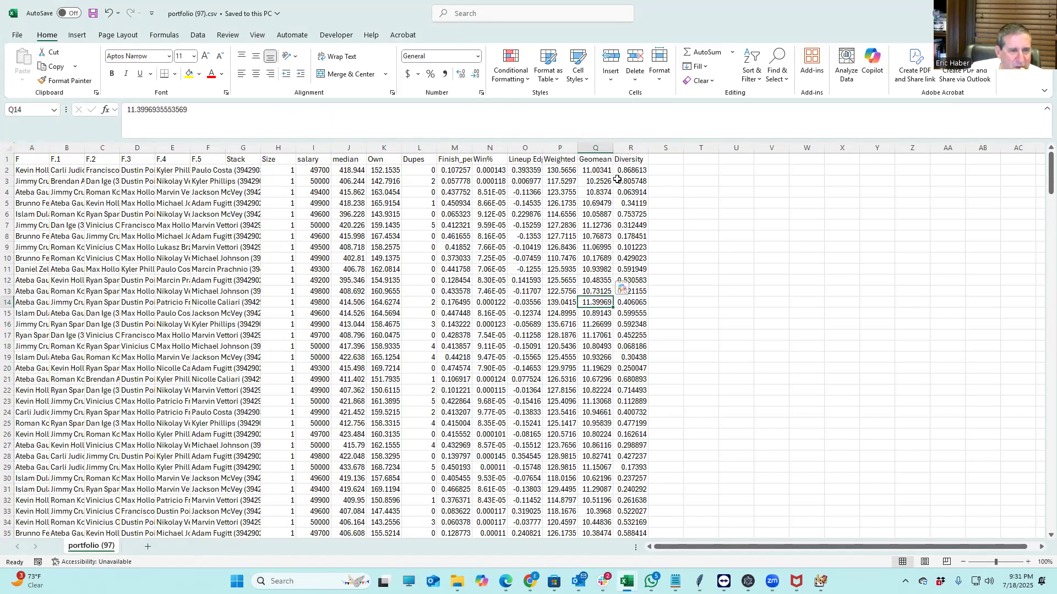
double_click(612, 148)
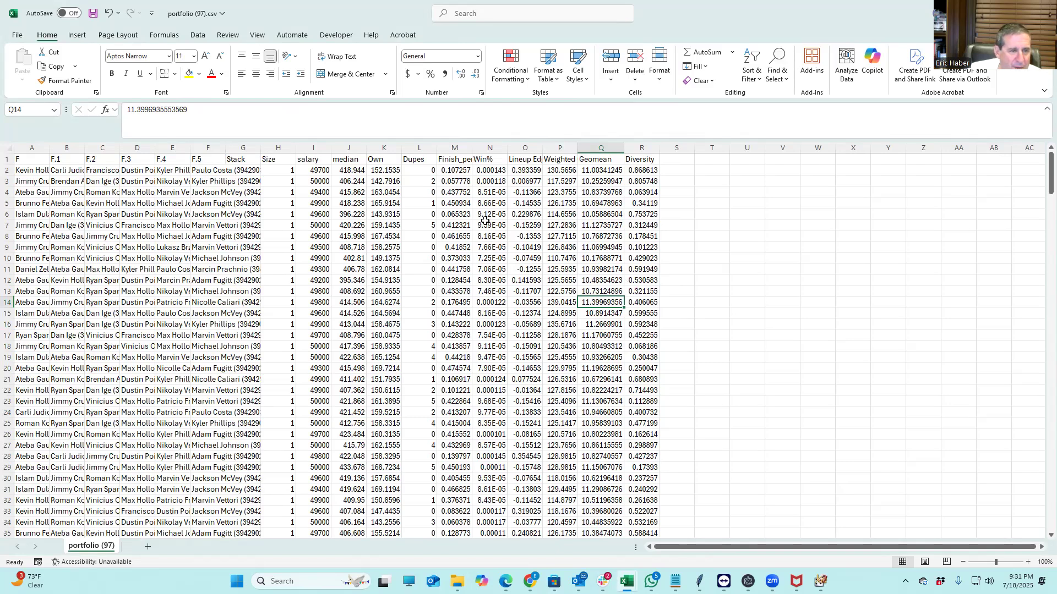
left_click(524, 168)
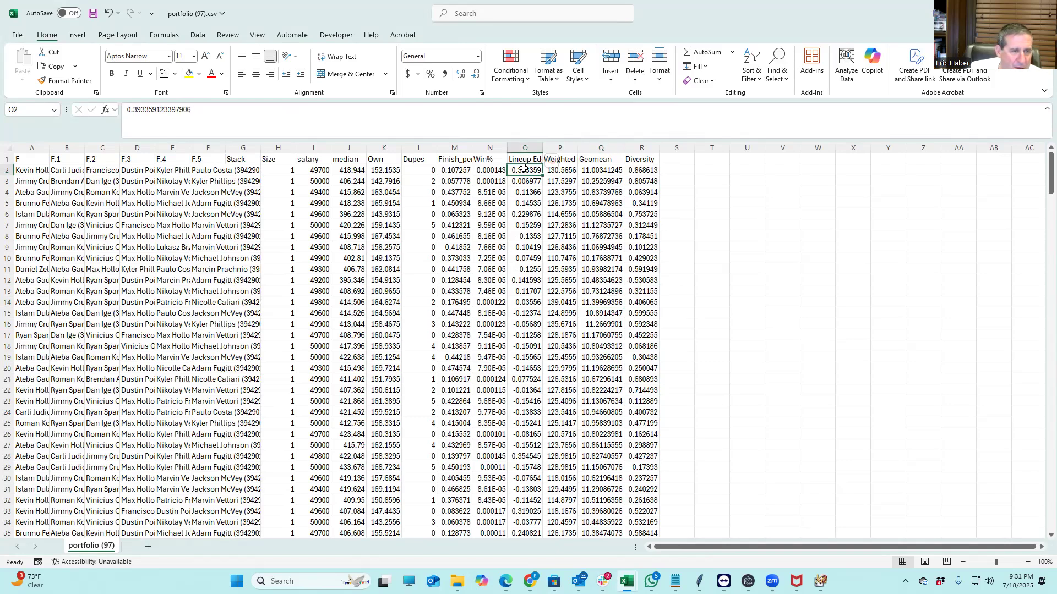
left_click(564, 173)
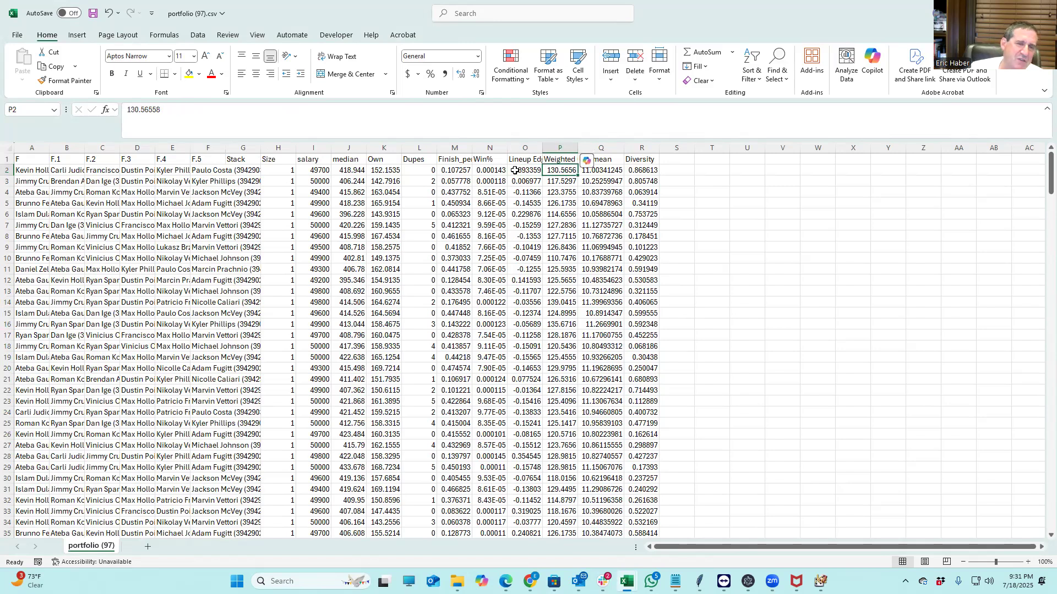
left_click(515, 170)
left_click(508, 159)
left_click(520, 193)
left_click(522, 215)
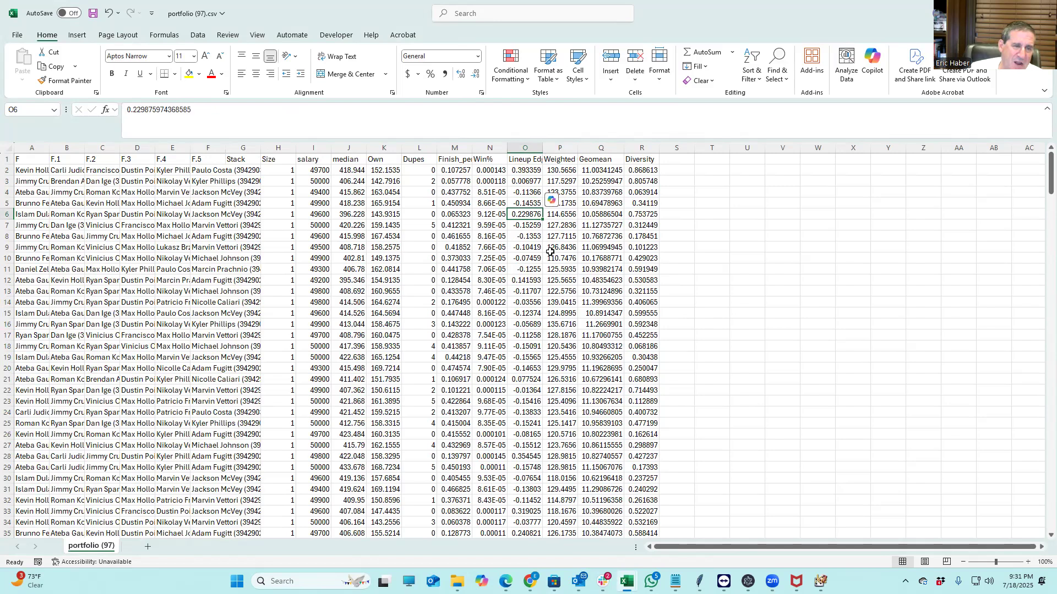
left_click(527, 303)
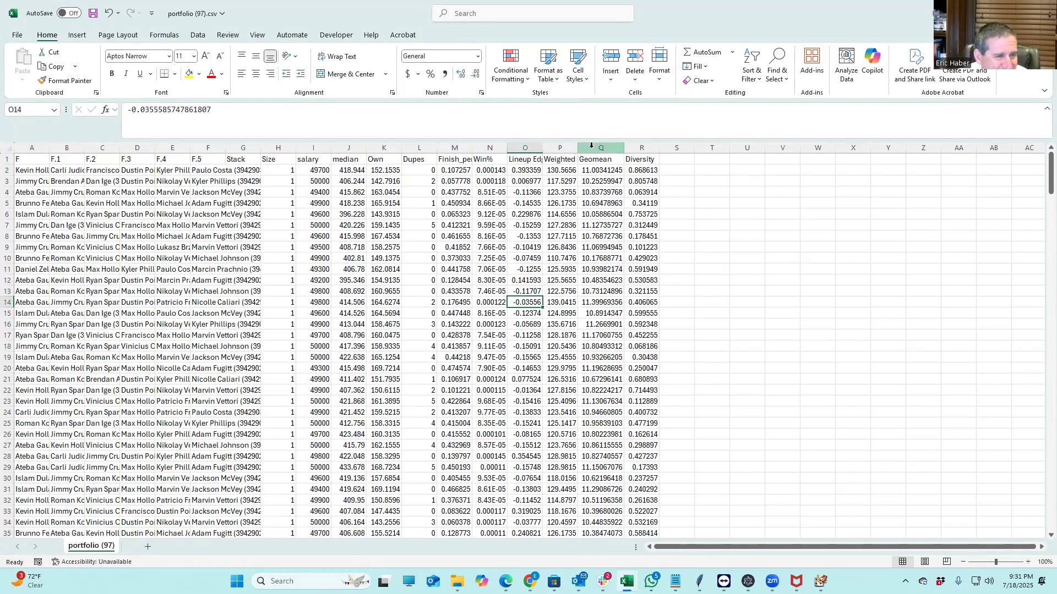
left_click(4, 148)
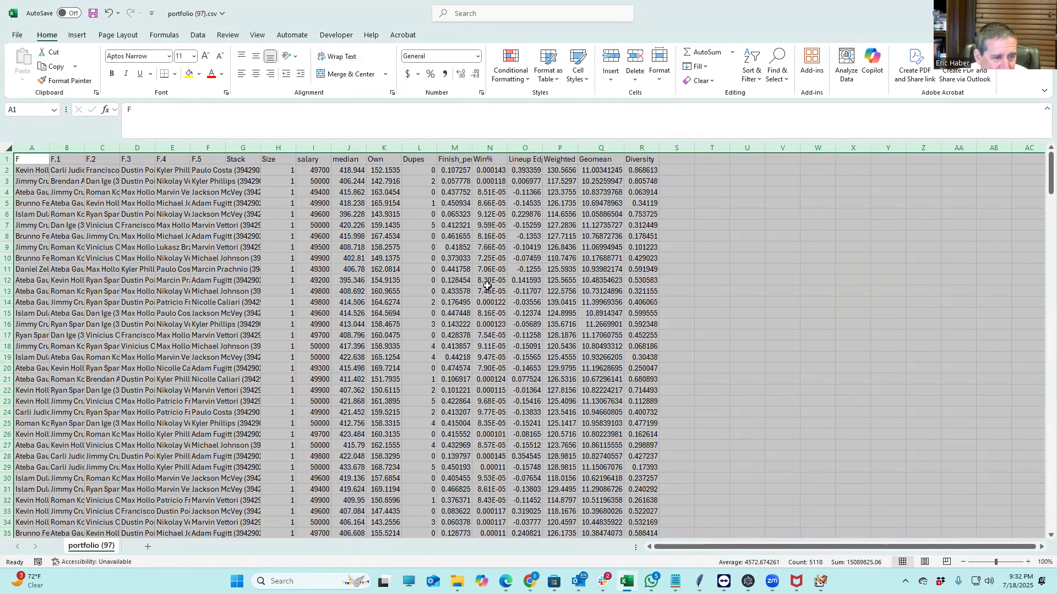
Add filters to the sheet and sort the lineups by median, largest to smallest
left_click(523, 262)
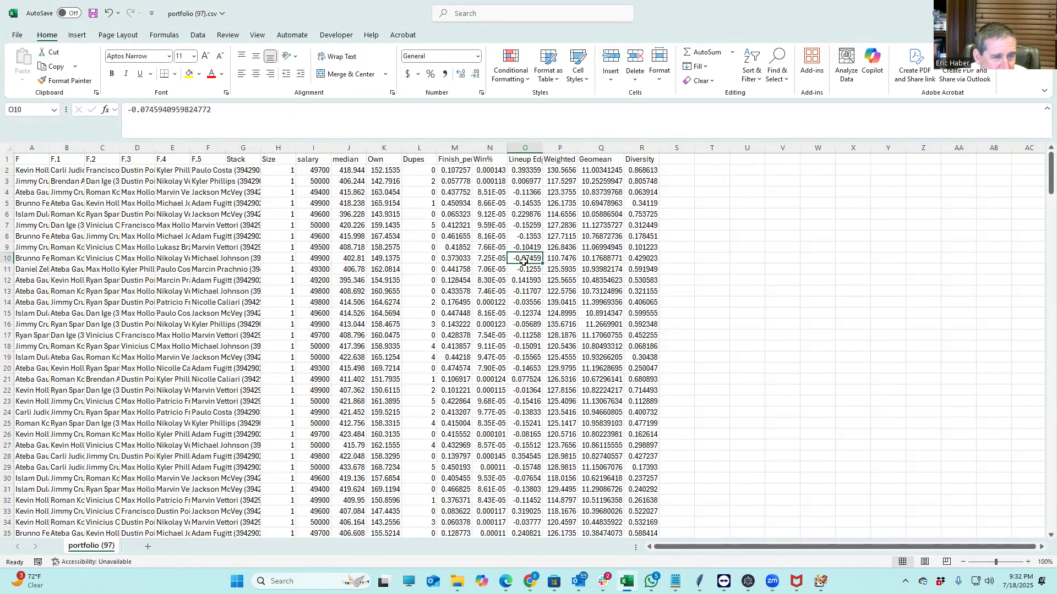
left_click(7, 149)
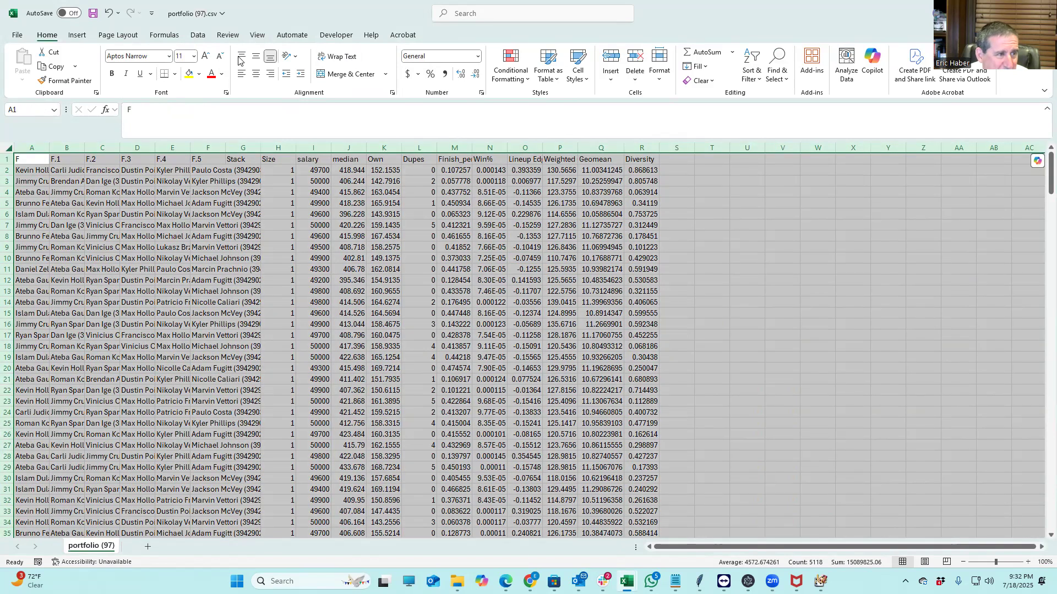
left_click(197, 35)
left_click(526, 70)
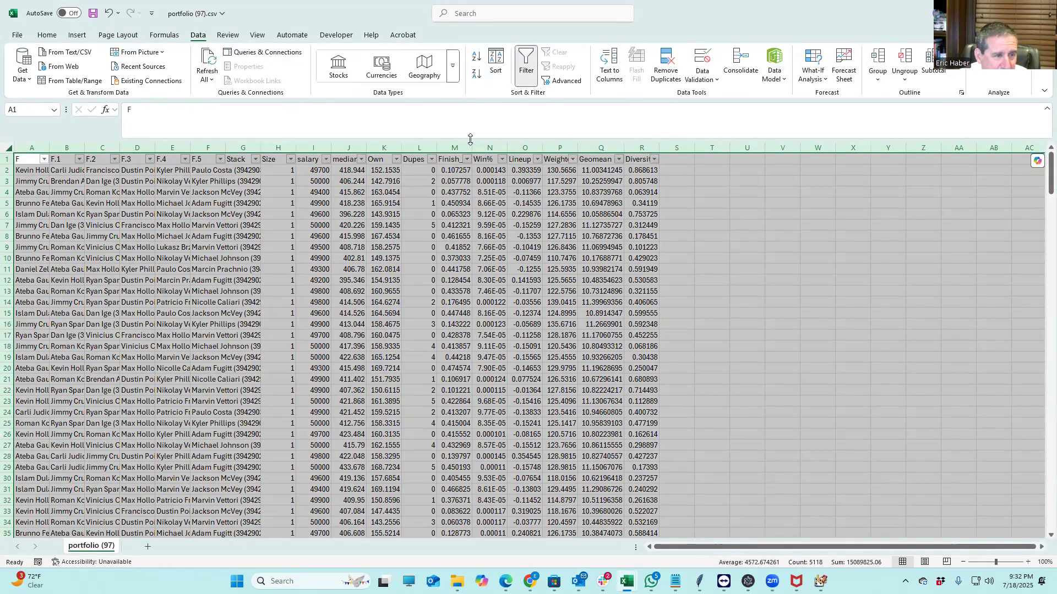
left_click(361, 160)
left_click(259, 187)
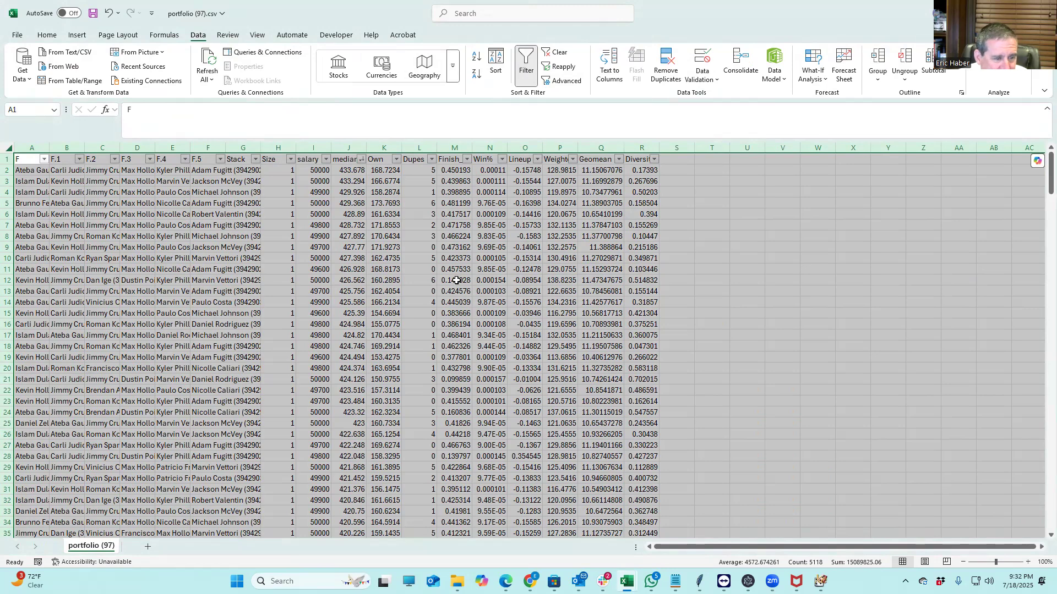
left_click(425, 202)
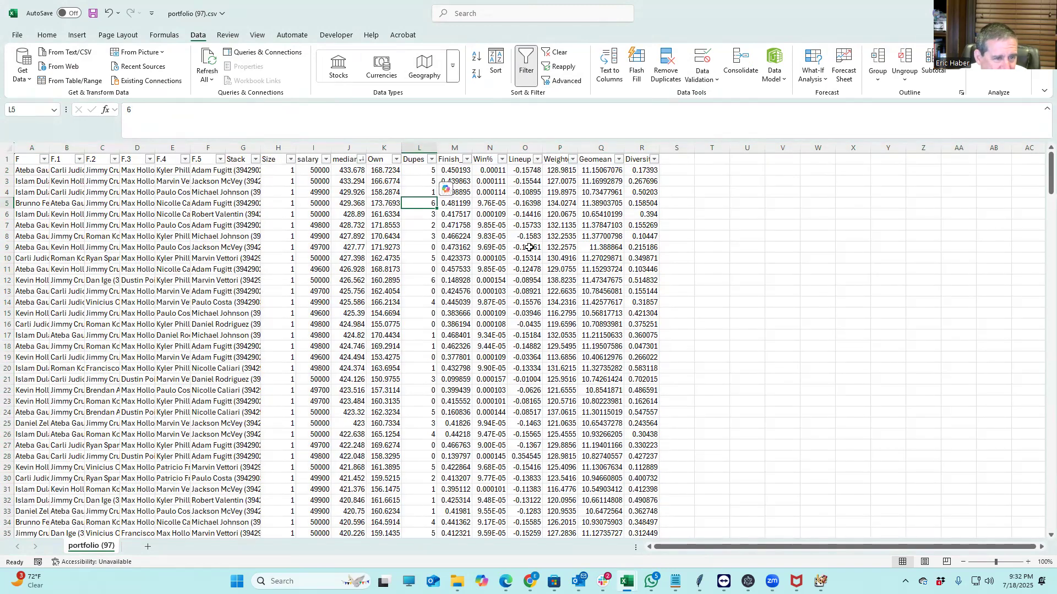
Copy the fighter columns A2:G151 of the top 150 lineups and return to DraftKings
scroll(529, 249, "down", 15)
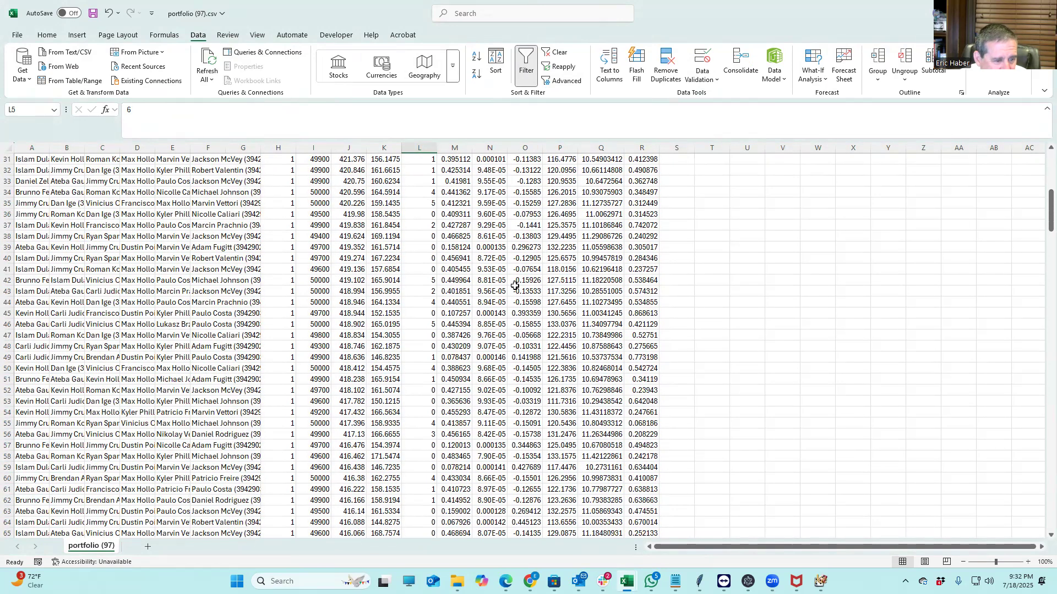
scroll(515, 285, "up", 13)
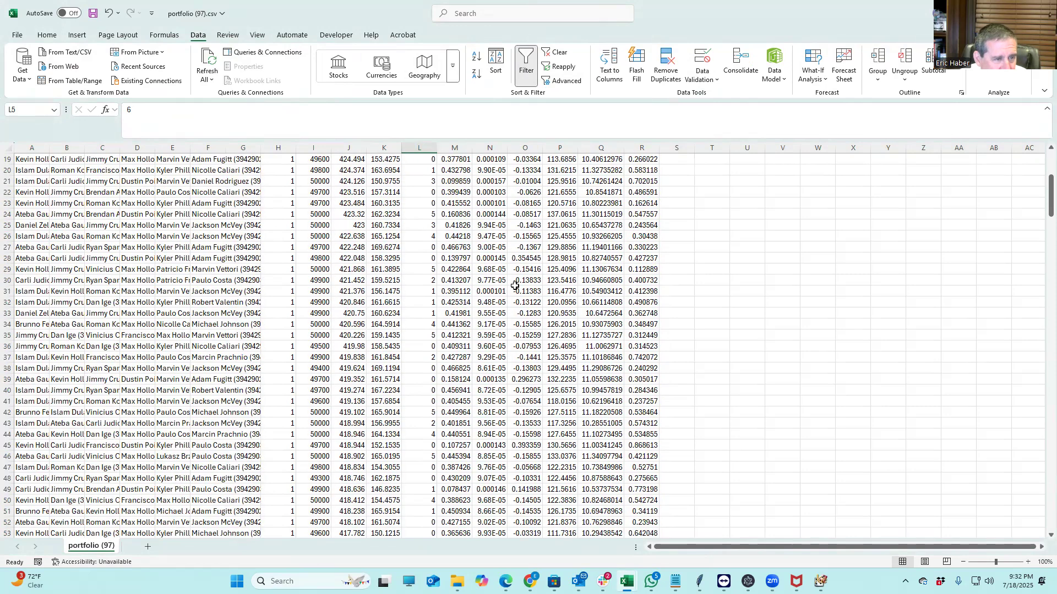
scroll(515, 285, "up", 2)
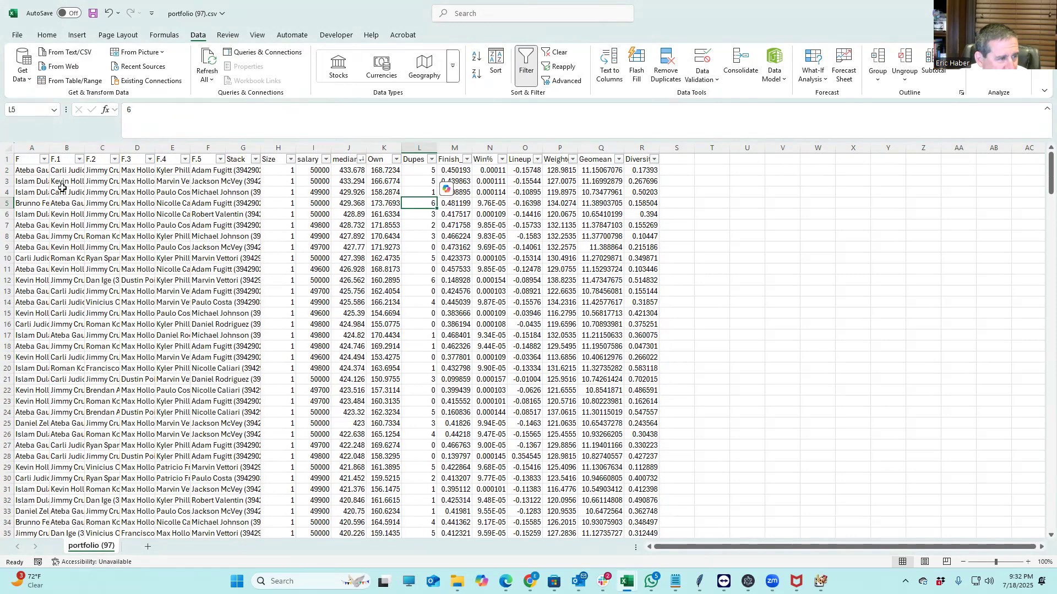
left_click(22, 169)
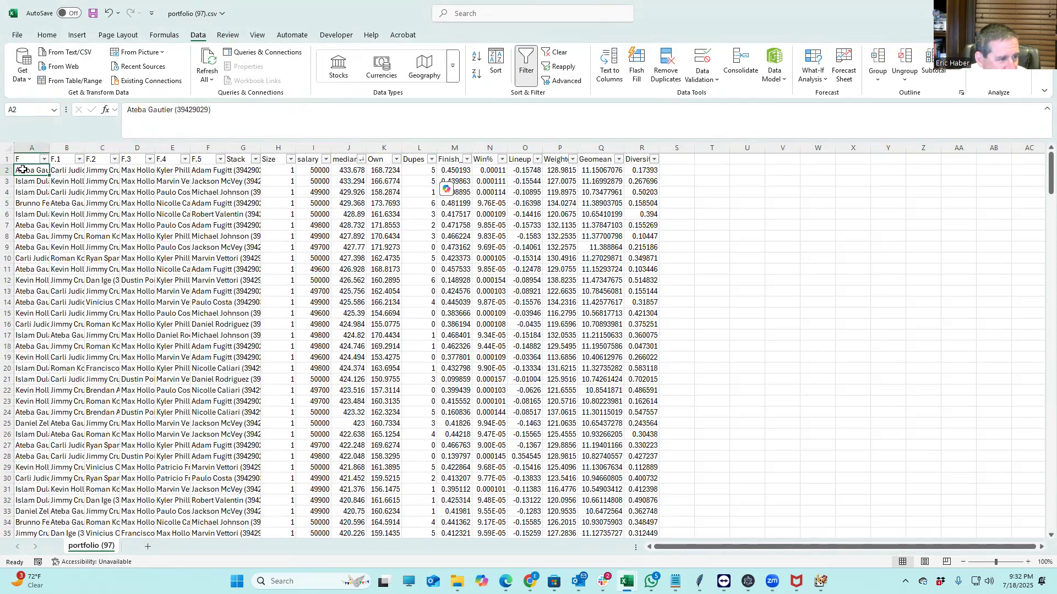
left_click_drag(23, 169, 251, 465)
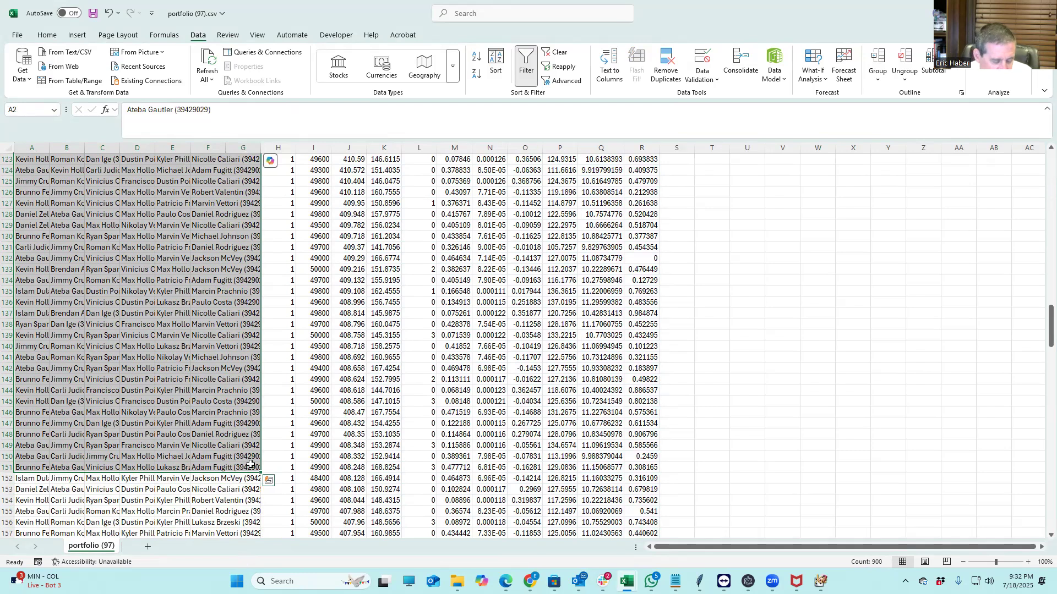
key("ctrl+c")
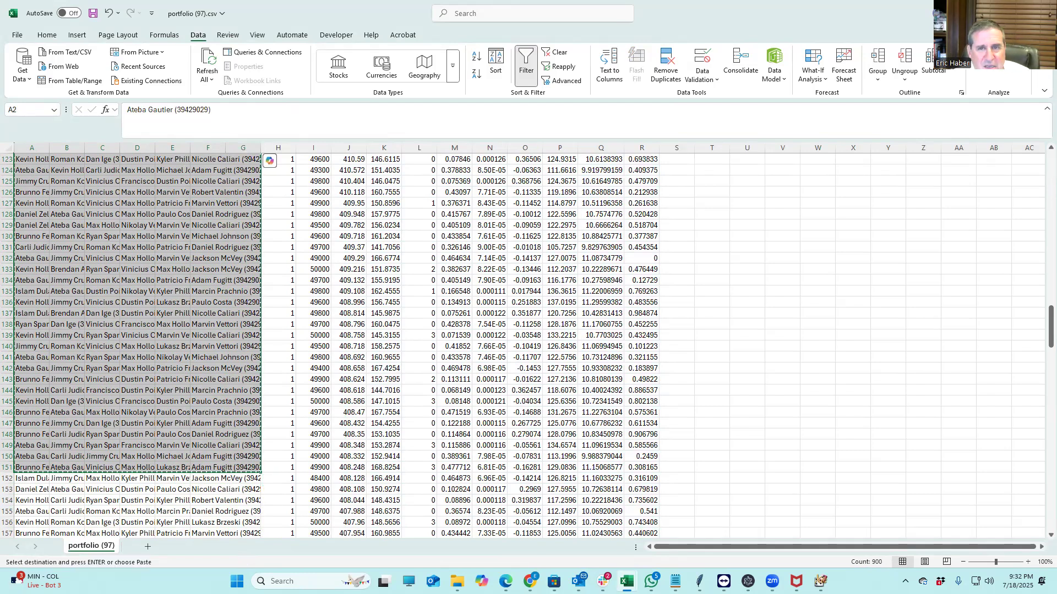
left_click(991, 10)
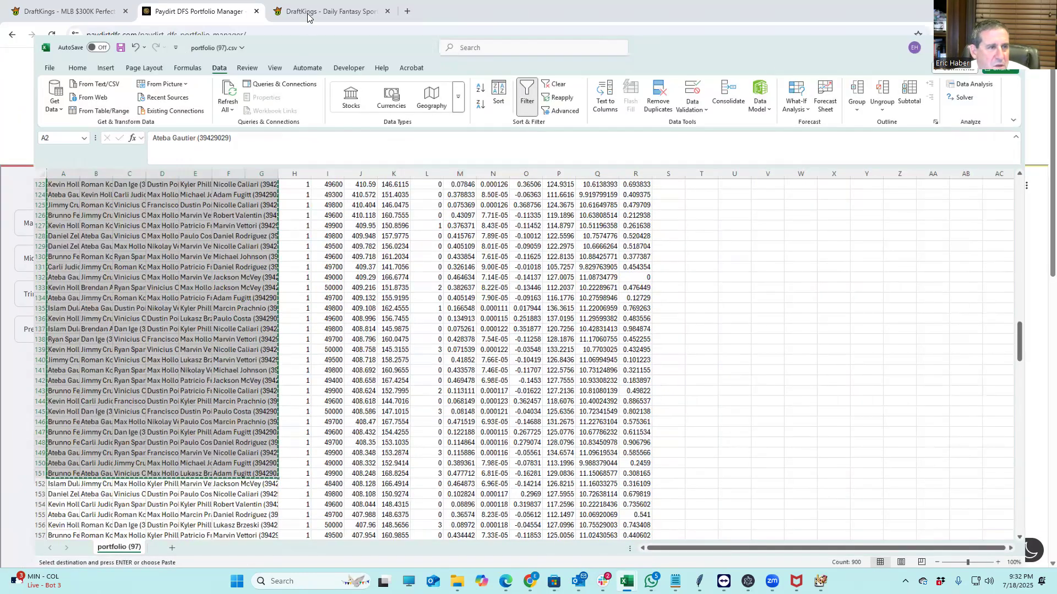
left_click(329, 11)
From Lineups > Edit Entries, download the MMA entries CSV for the 07/19 6:00 pm slate
left_click(301, 79)
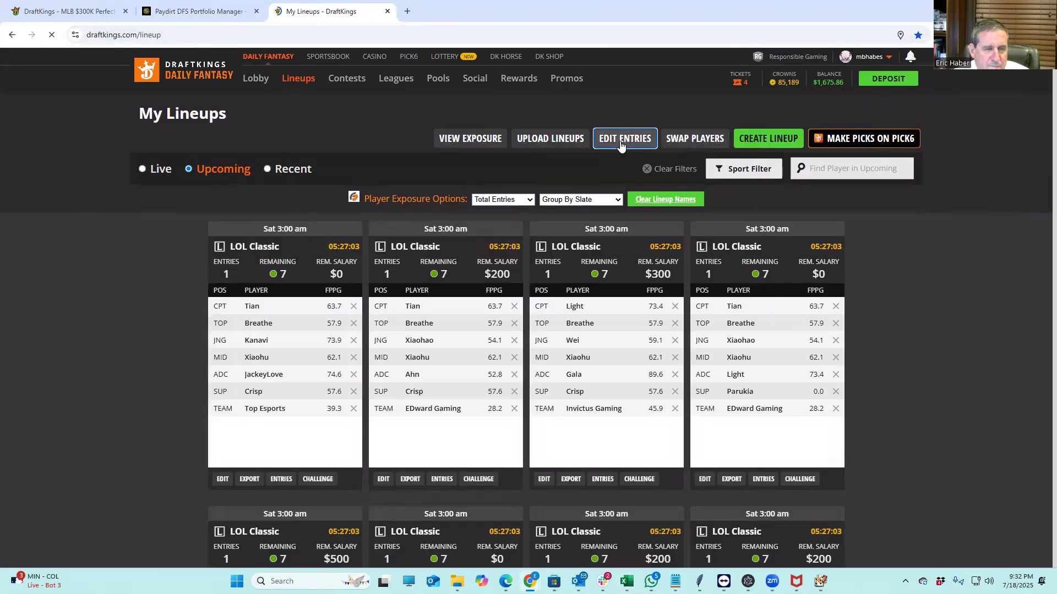
left_click(629, 145)
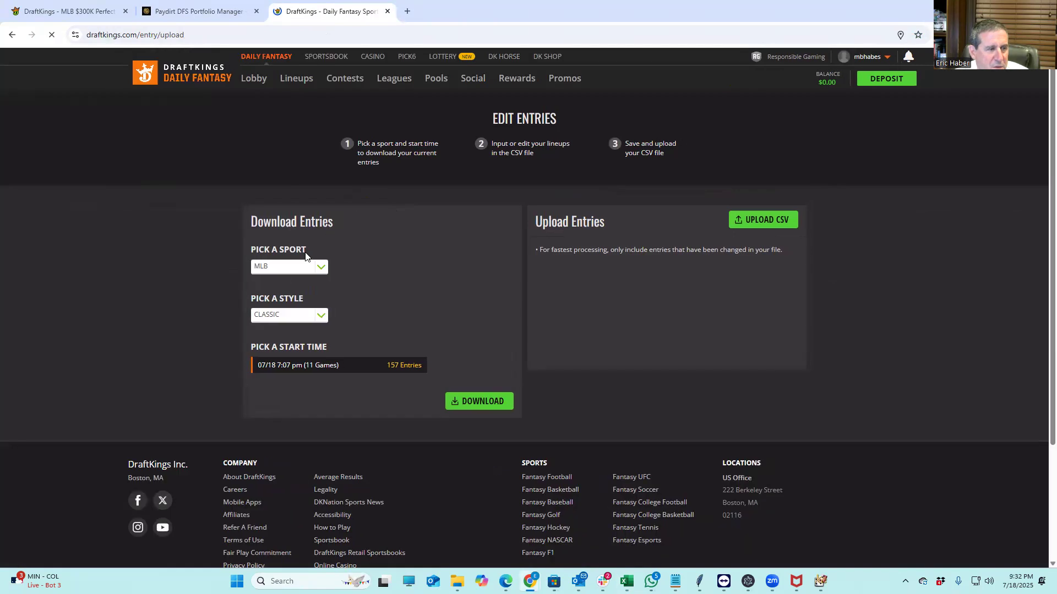
left_click(284, 268)
left_click(267, 327)
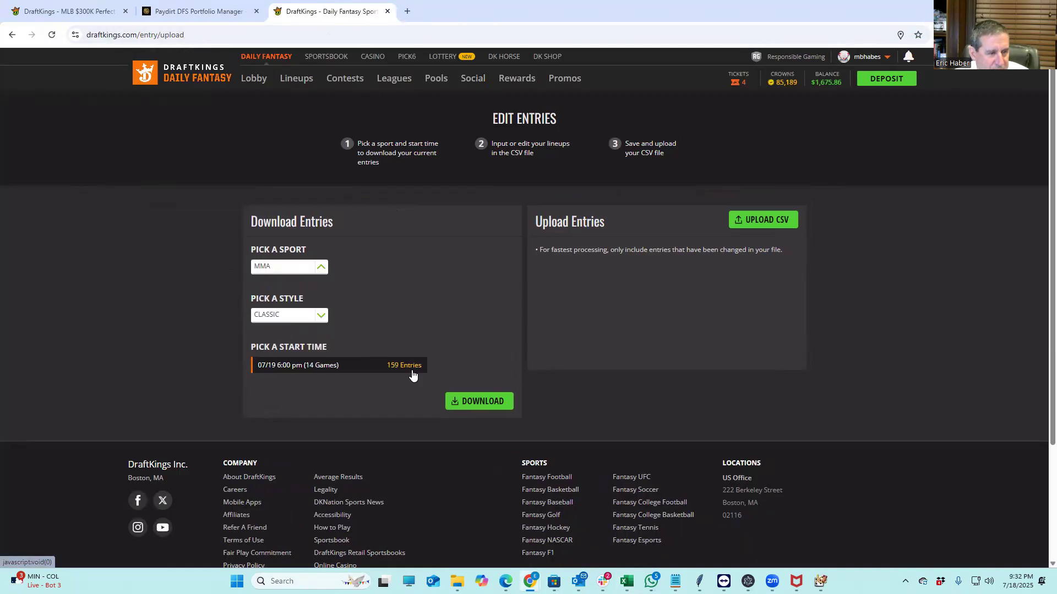
left_click(470, 400)
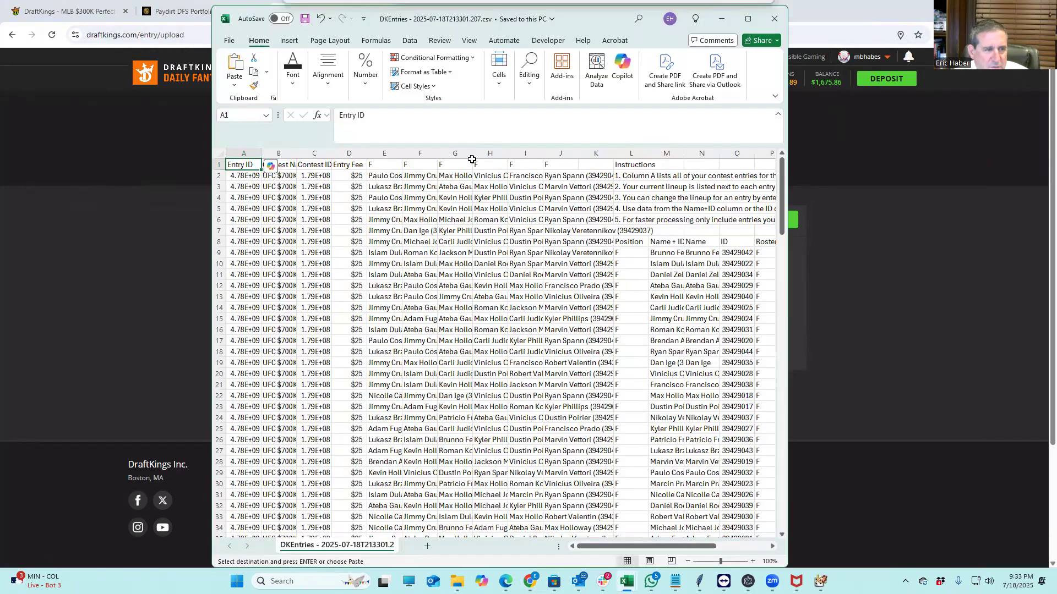
Paste the copied lineups into DKEntries starting at cell E2, save, and minimize Excel
left_click(381, 173)
key("ctrl+v")
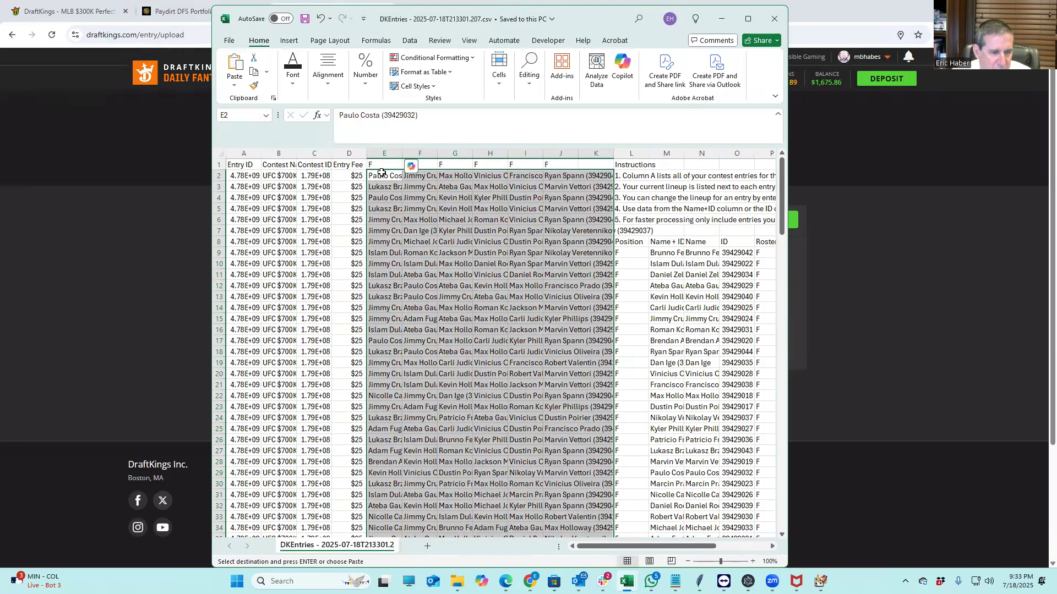
left_click(302, 20)
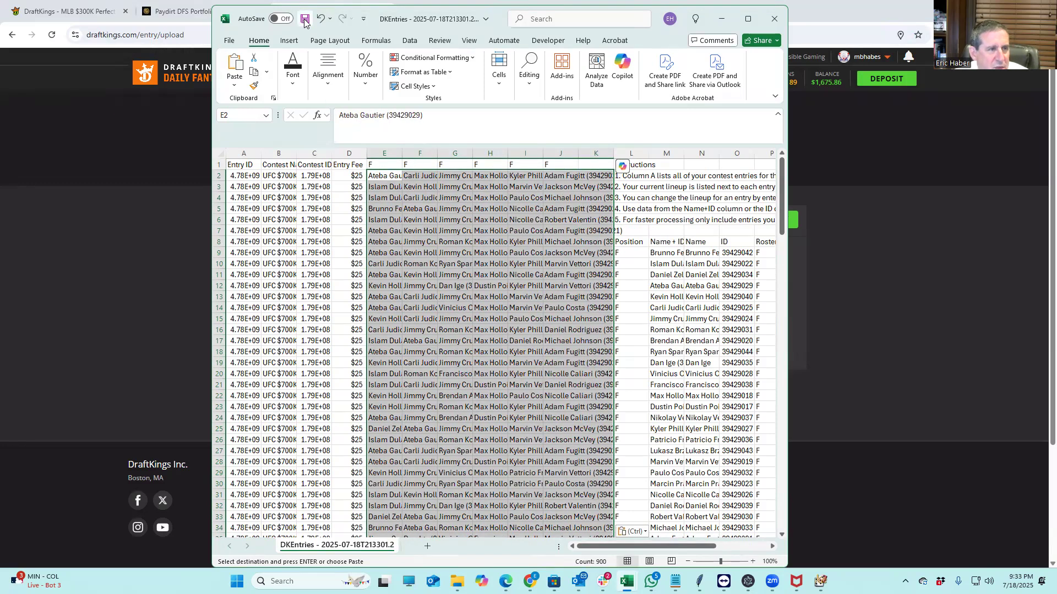
left_click(720, 22)
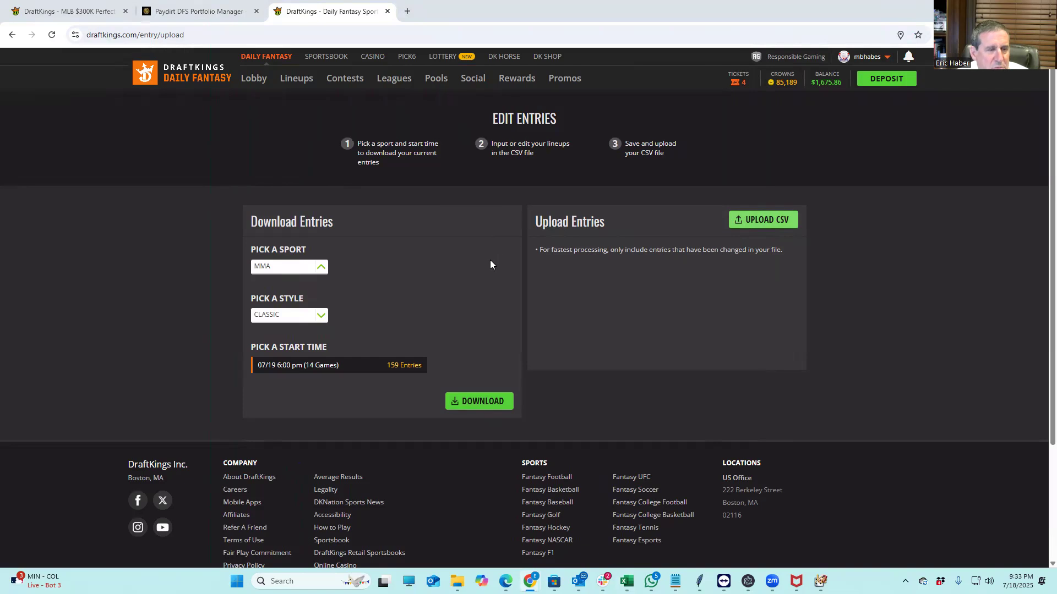
Upload DKEntries - 2025-07-18T213301.207.csv from Downloads through DraftKings' UPLOAD CSV
left_click(750, 219)
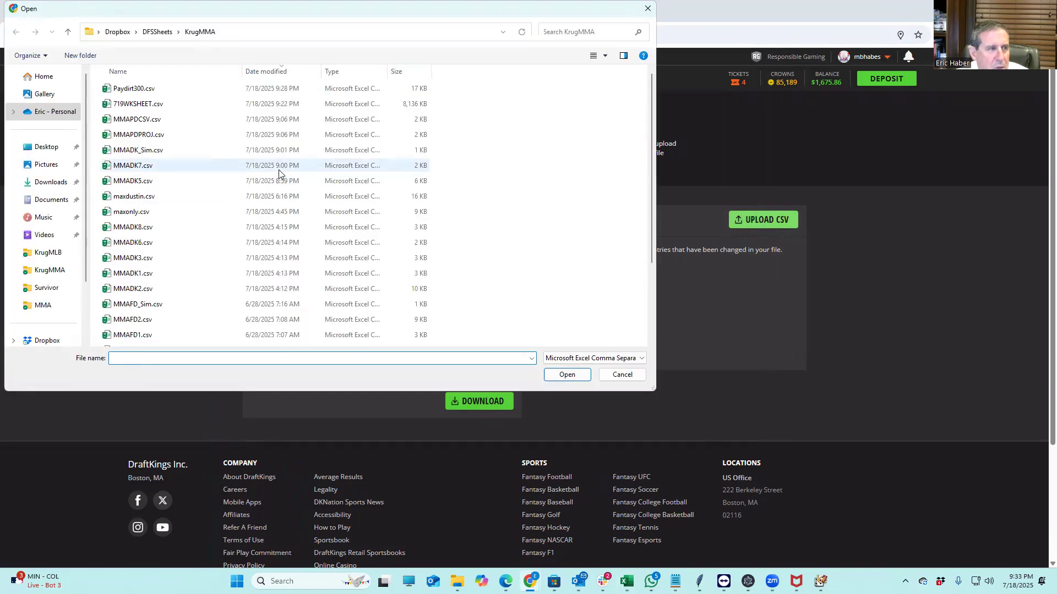
left_click(50, 182)
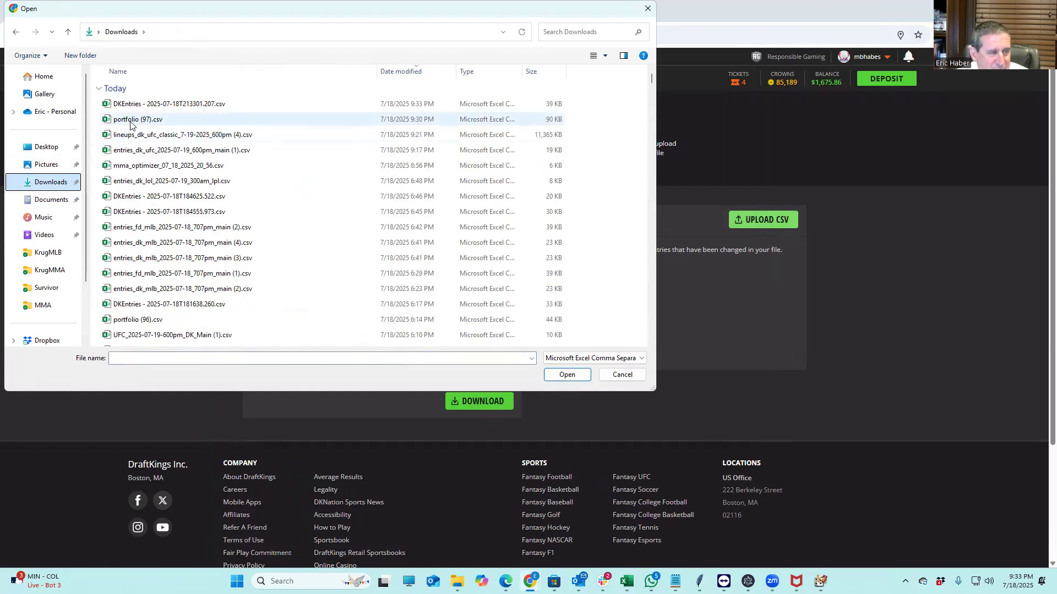
left_click(162, 104)
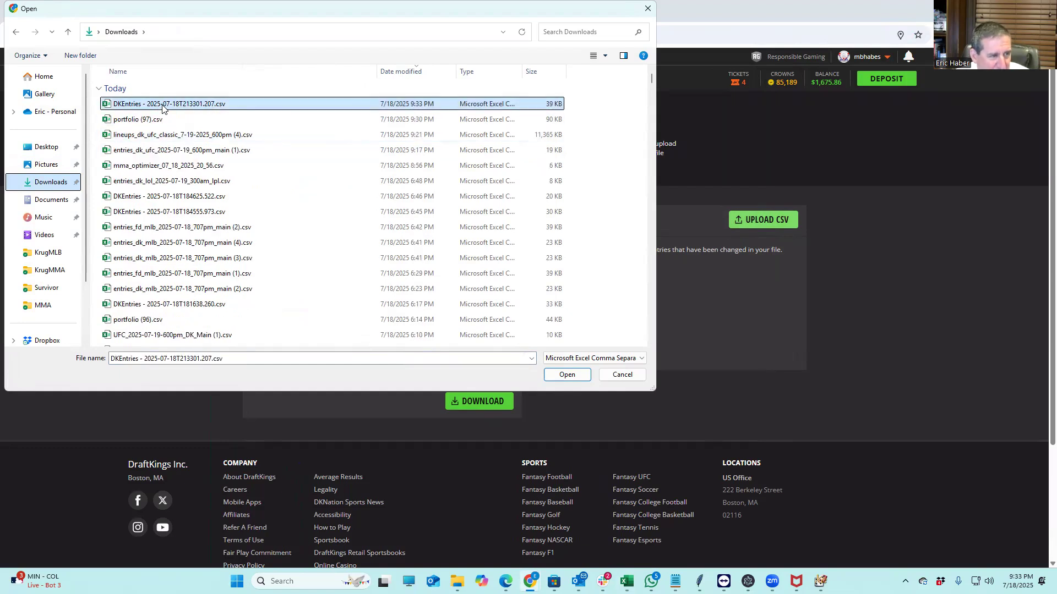
left_click(564, 375)
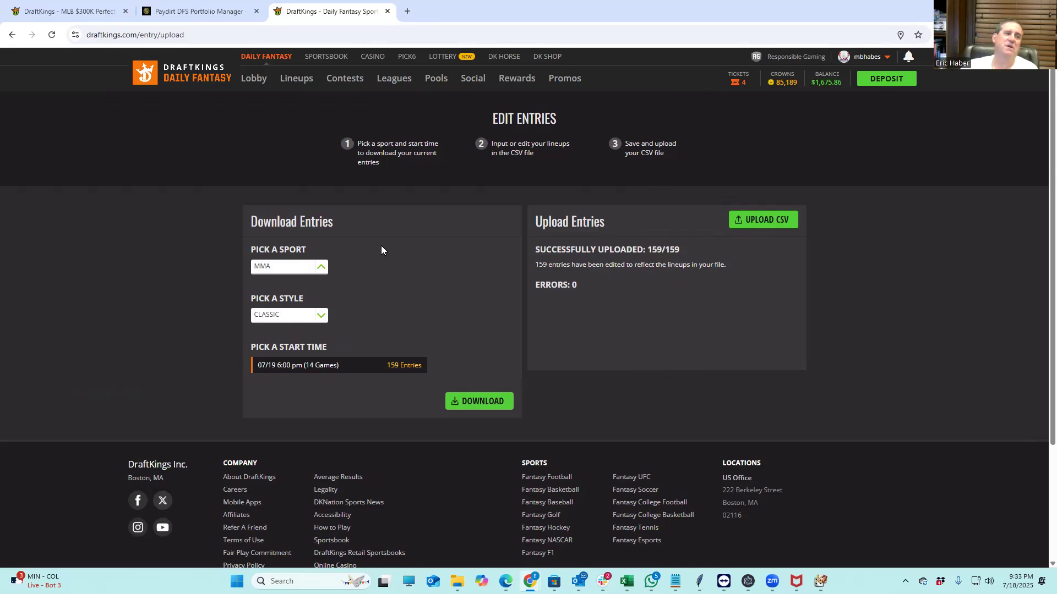
Filter My Lineups to the upcoming lineups containing Max Holloway
left_click(294, 78)
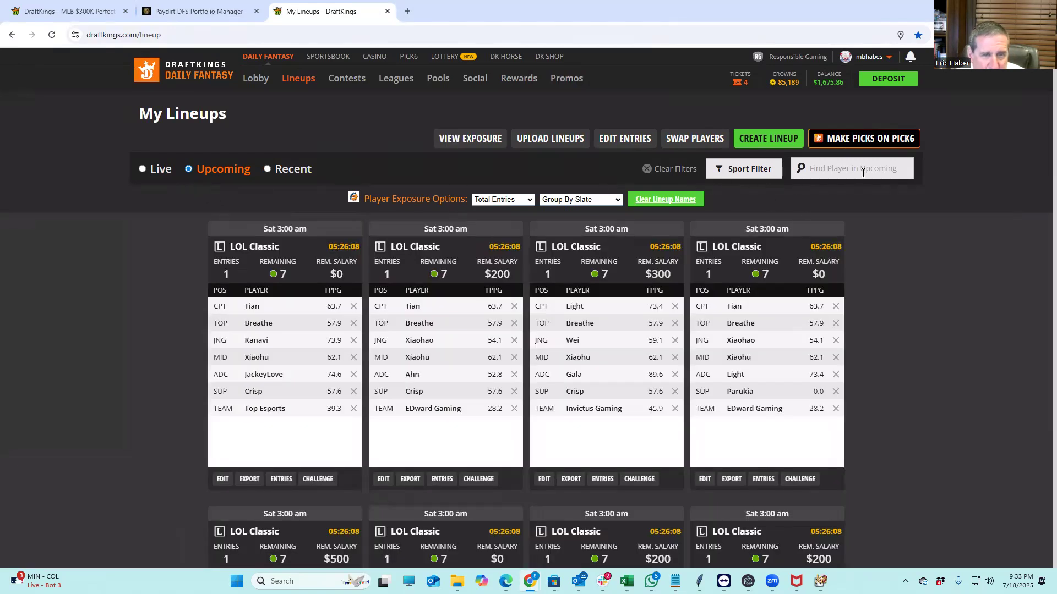
left_click(862, 172)
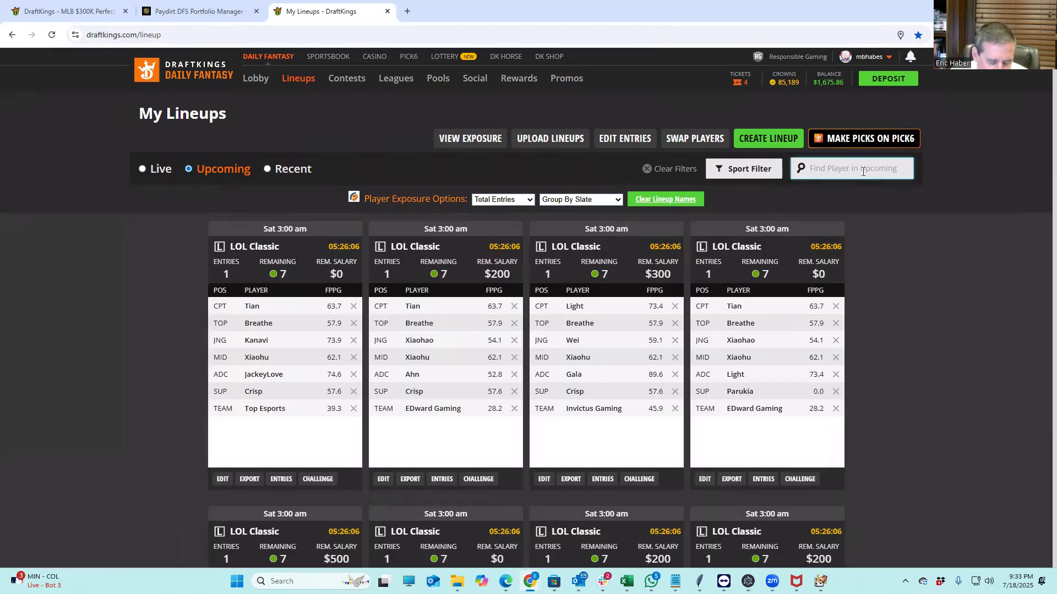
type("hol")
left_click(854, 190)
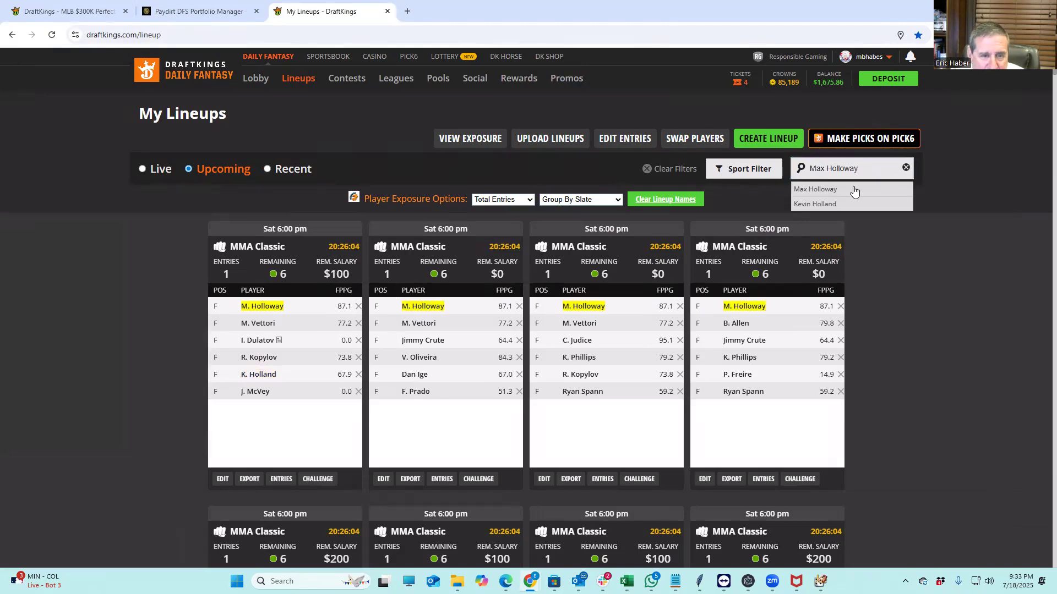
scroll(495, 386, "down", 15)
scroll(517, 371, "down", 15)
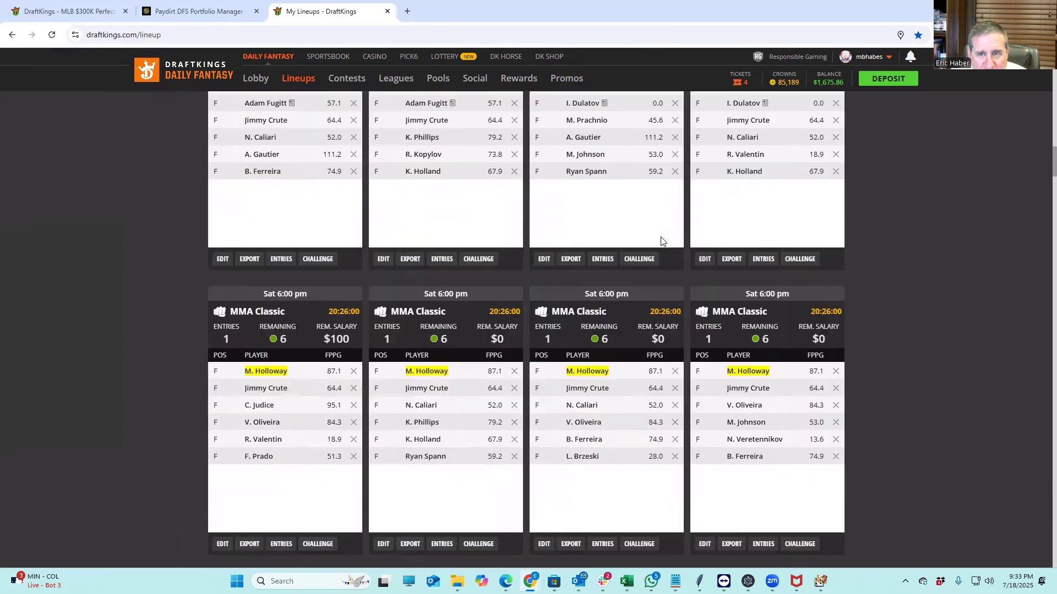
scroll(661, 241, "up", 20)
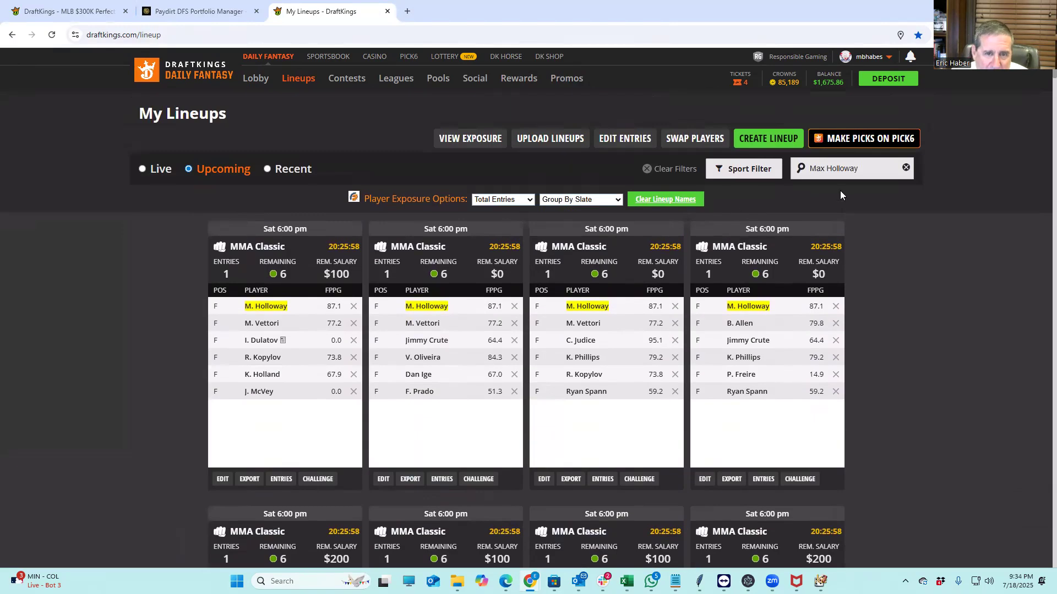
Switch the player filter to Dustin Poirier and open the player exposure summary
key("ctrl+a")
type("Dustin Poirier")
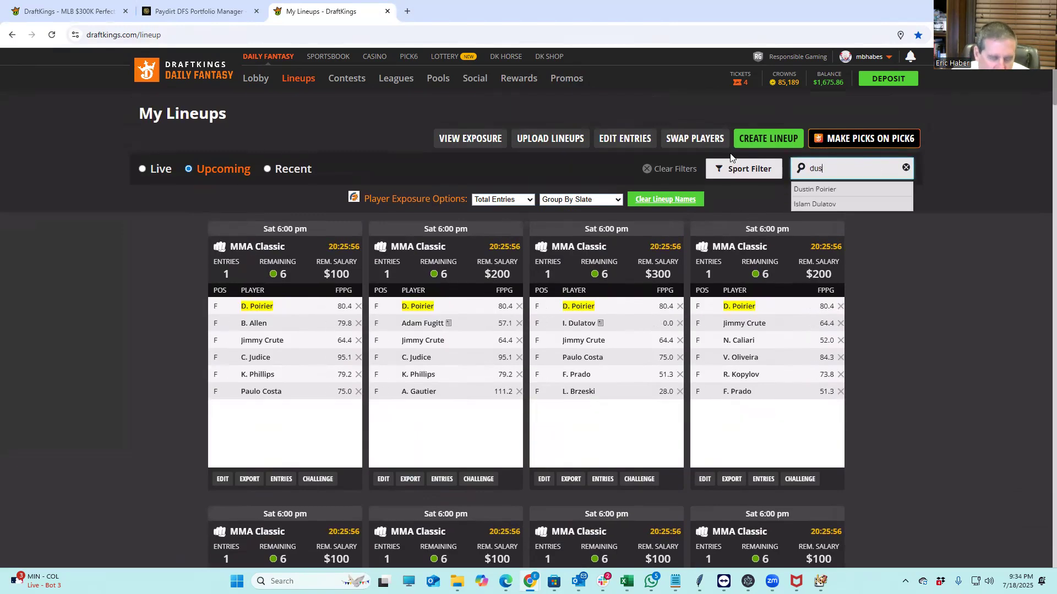
scroll(684, 354, "down", 15)
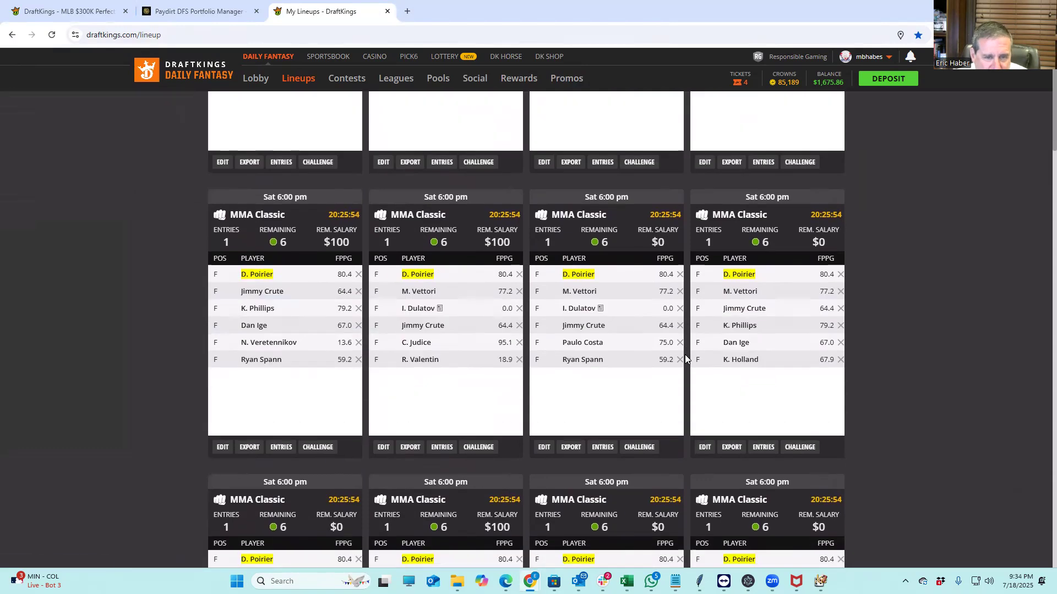
scroll(684, 354, "down", 5)
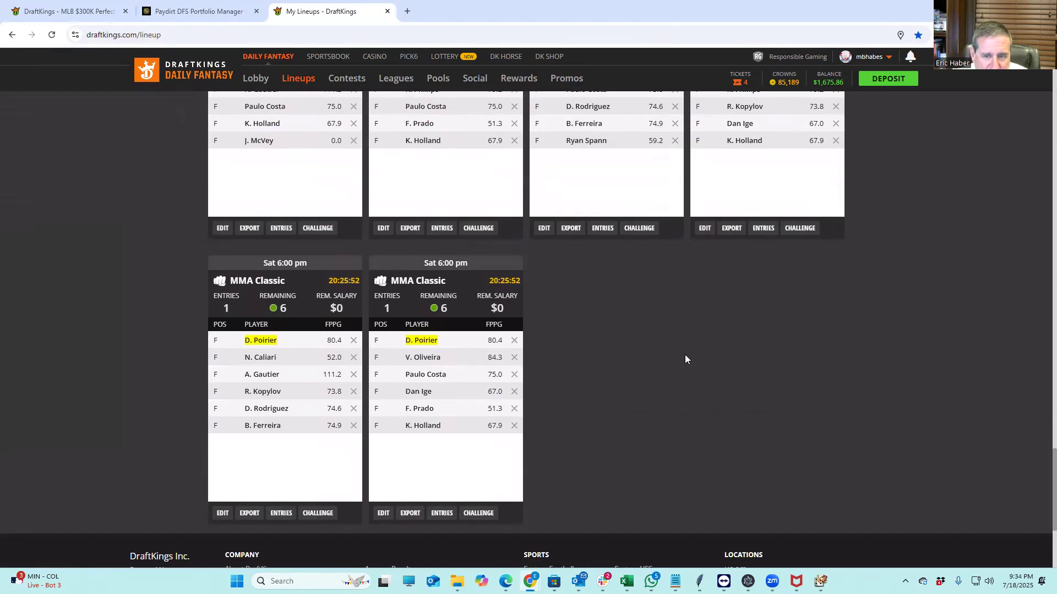
scroll(685, 355, "up", 7)
scroll(684, 354, "up", 10)
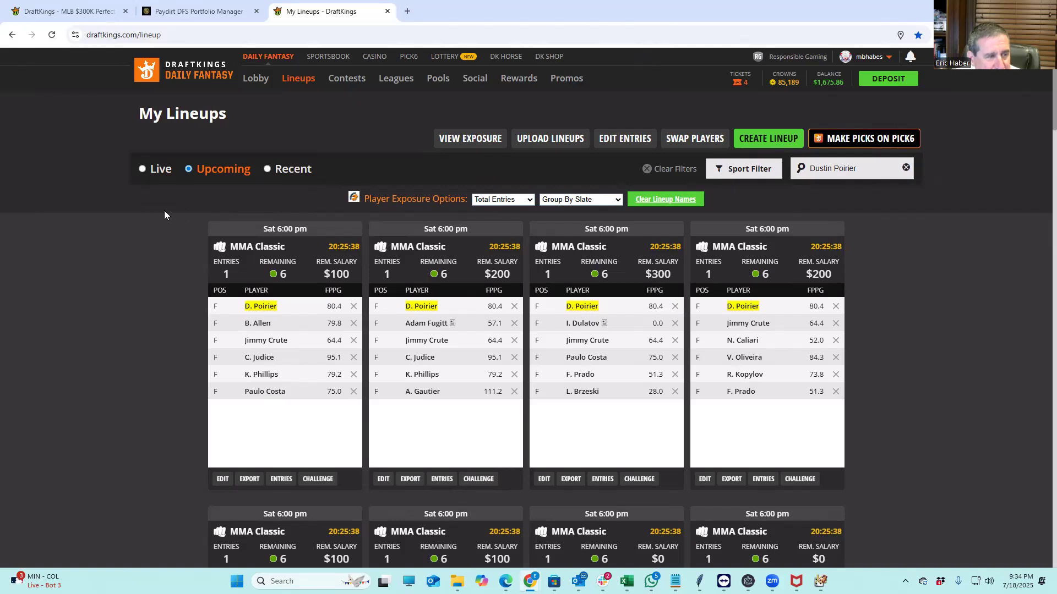
left_click(468, 139)
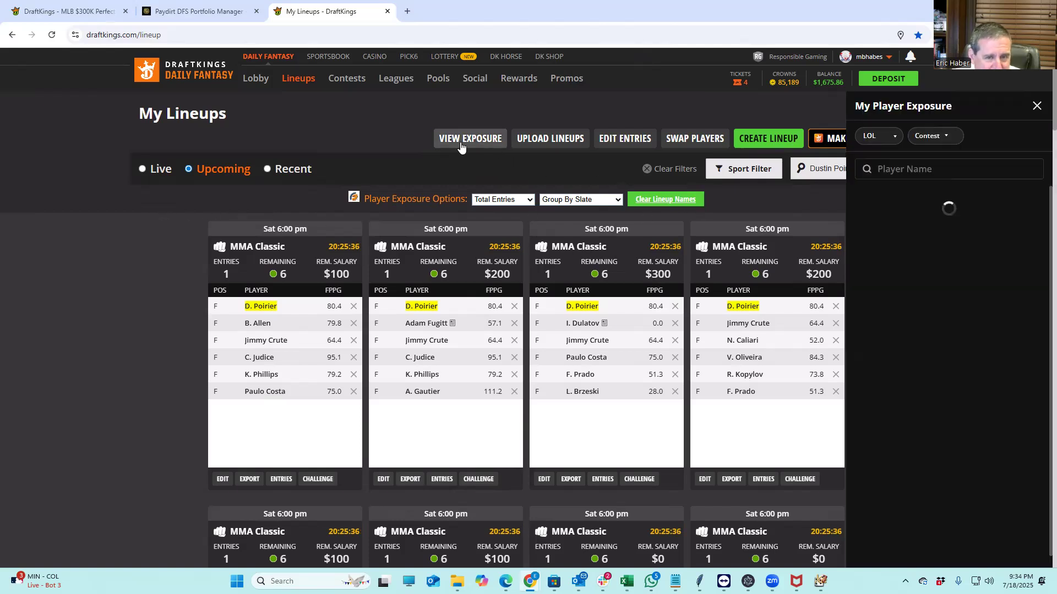
Show player exposure for MMA fighters and scroll through the list
left_click(881, 137)
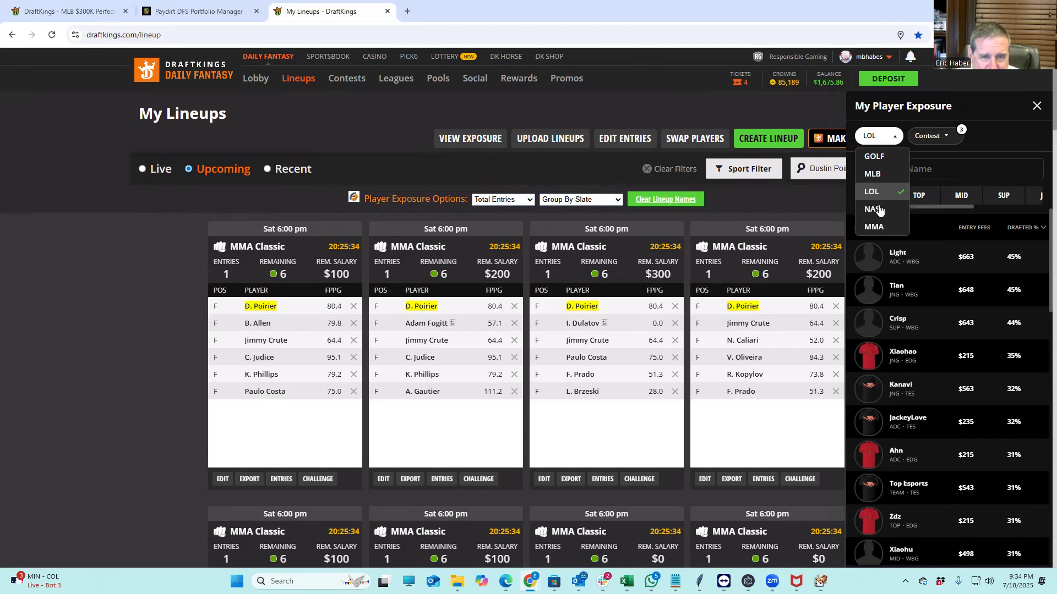
left_click(874, 221)
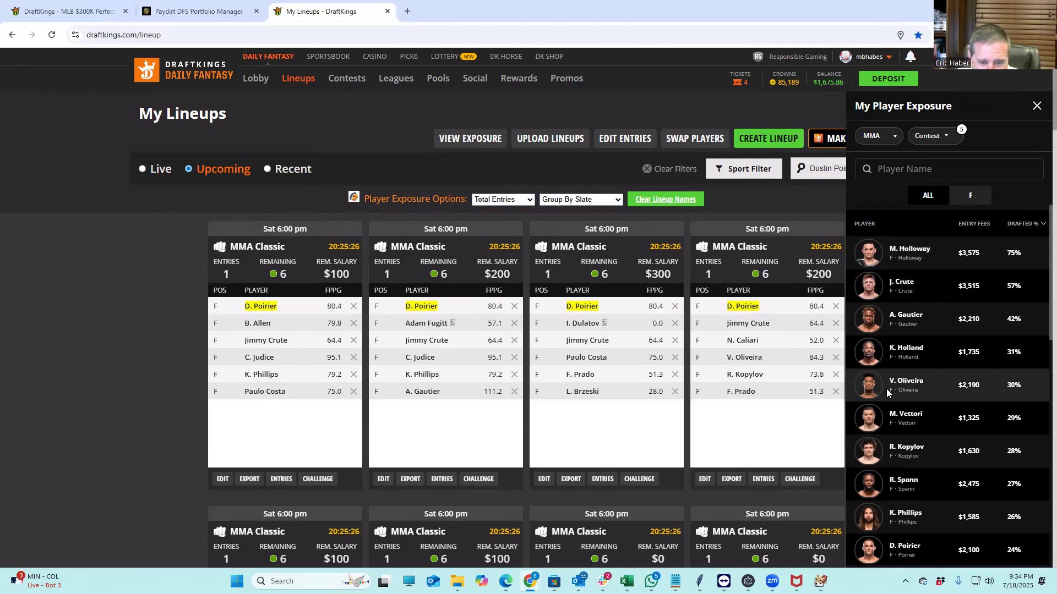
scroll(966, 416, "down", 4)
scroll(967, 415, "down", 7)
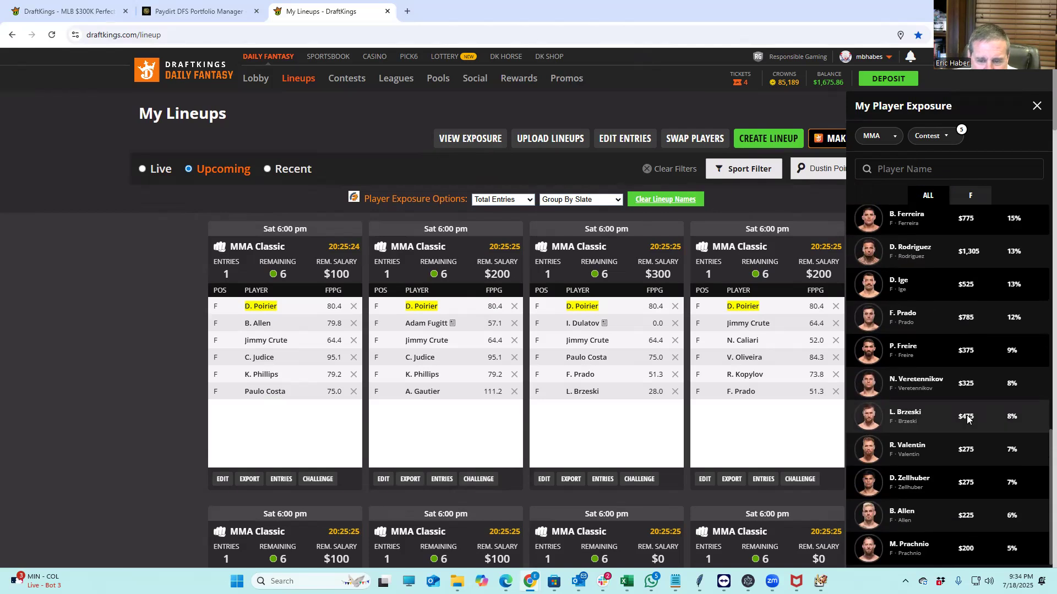
scroll(948, 383, "up", 11)
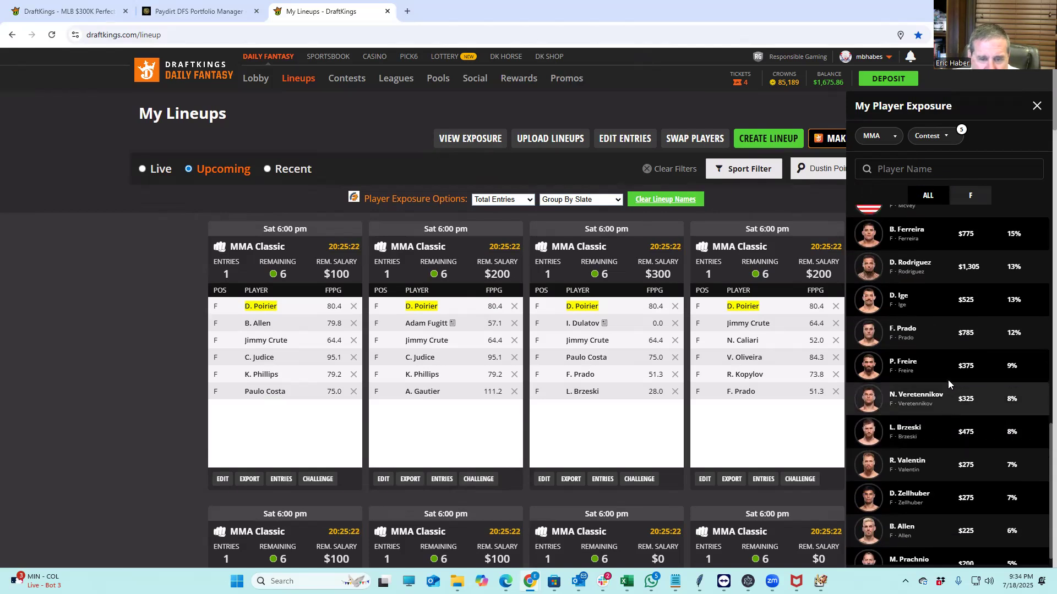
Compare against the Paydirt portfolio, then minimize DraftKings to reveal the We Want Picks cheat sheet
left_click(185, 12)
left_click(311, 12)
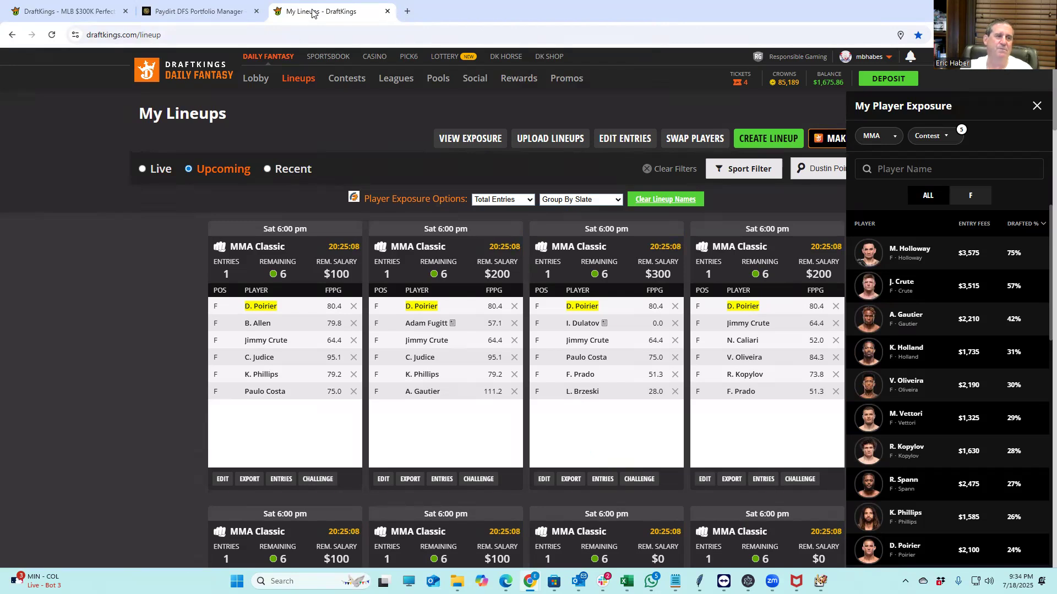
left_click(203, 17)
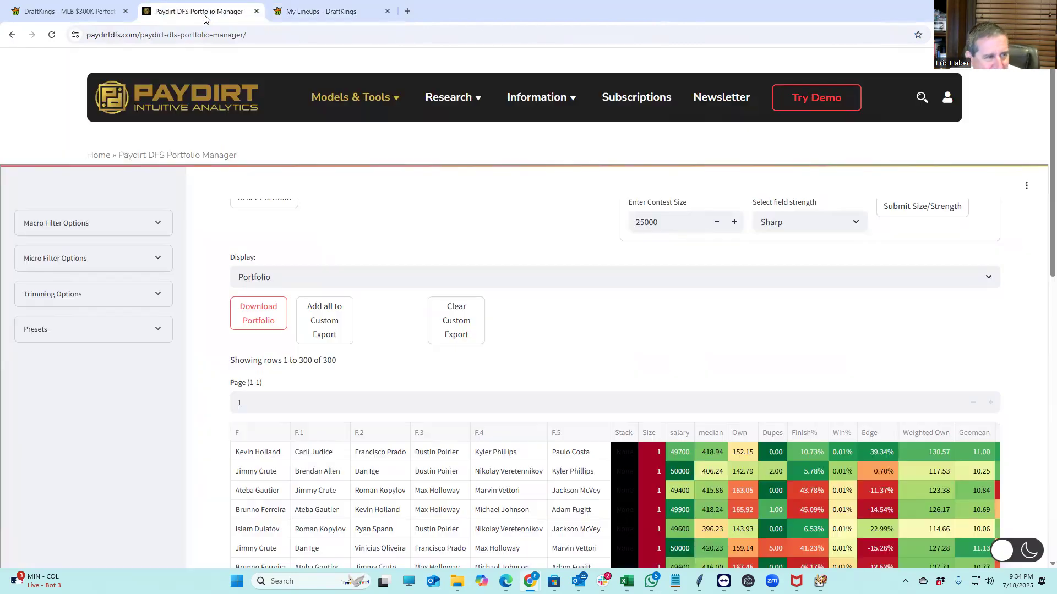
left_click(319, 12)
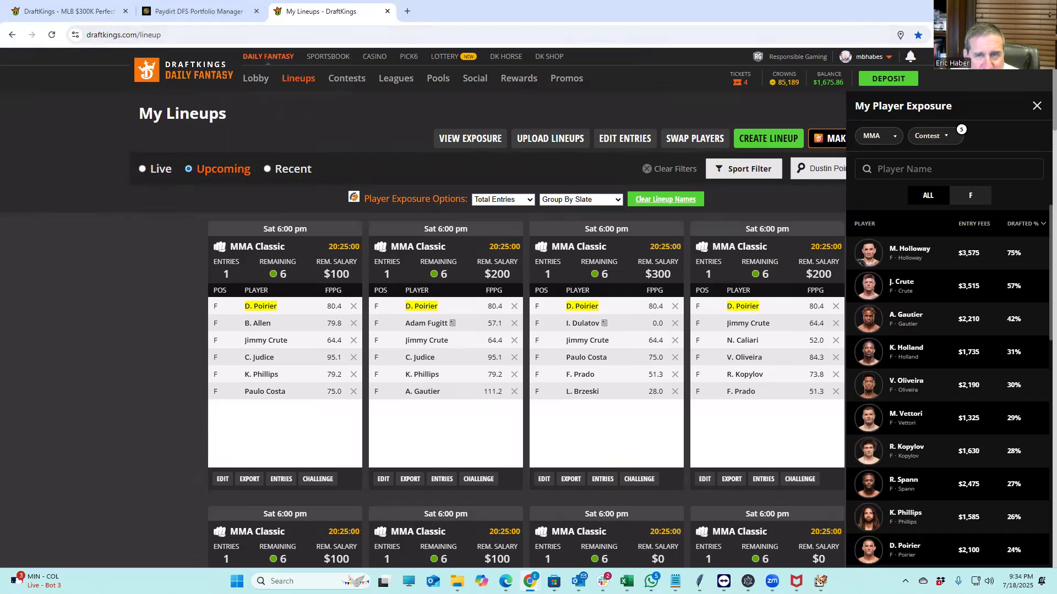
left_click(993, 9)
left_click(274, 35)
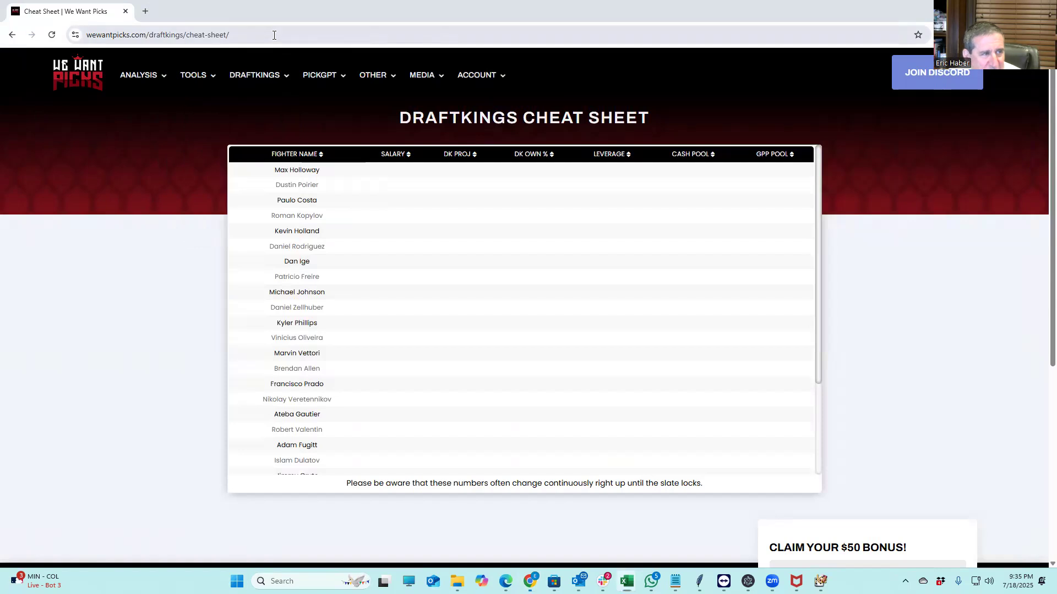
Log in at sabersim.com to load the Build 13 golf build, then bring File Explorer forward
type("sa")
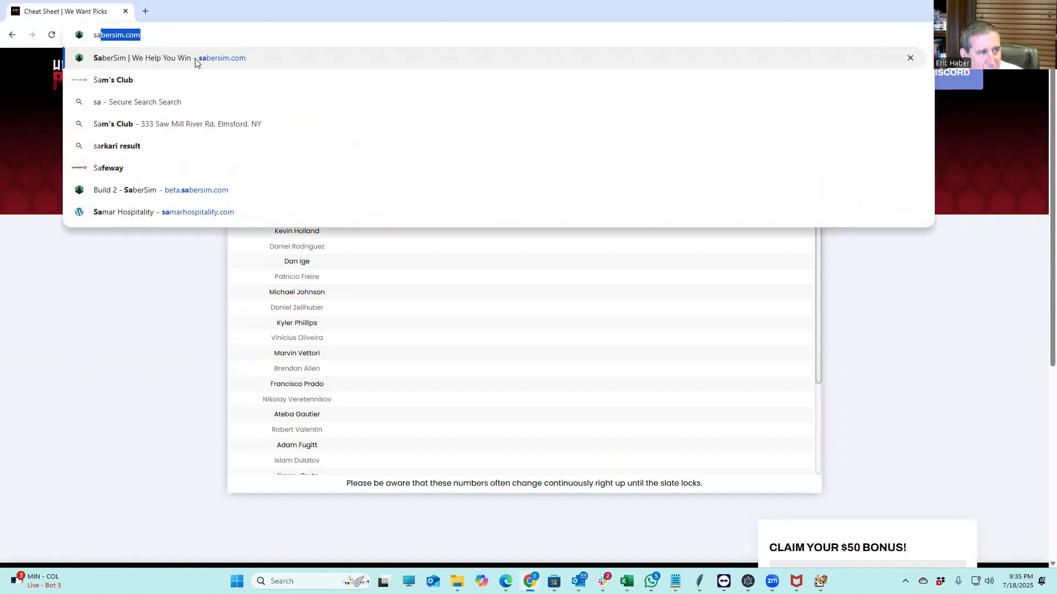
left_click(197, 60)
left_click(798, 77)
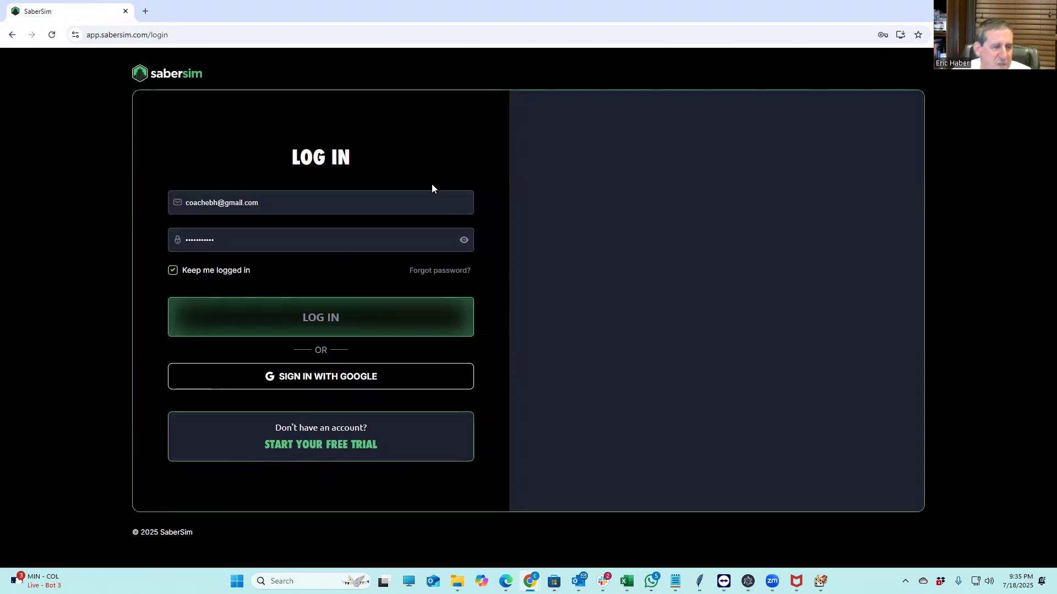
left_click(335, 318)
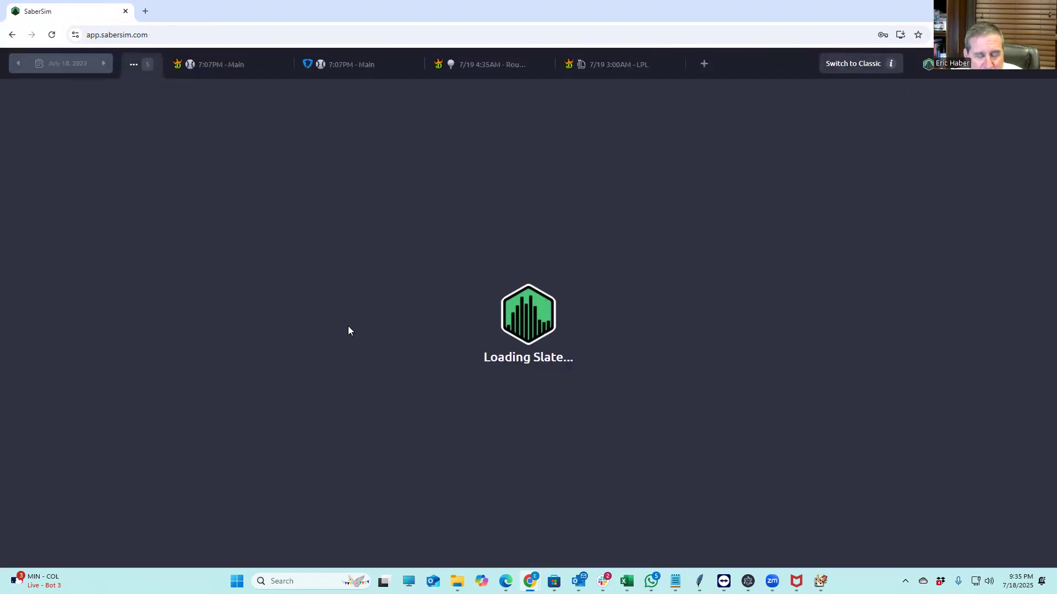
mouse_move(626, 575)
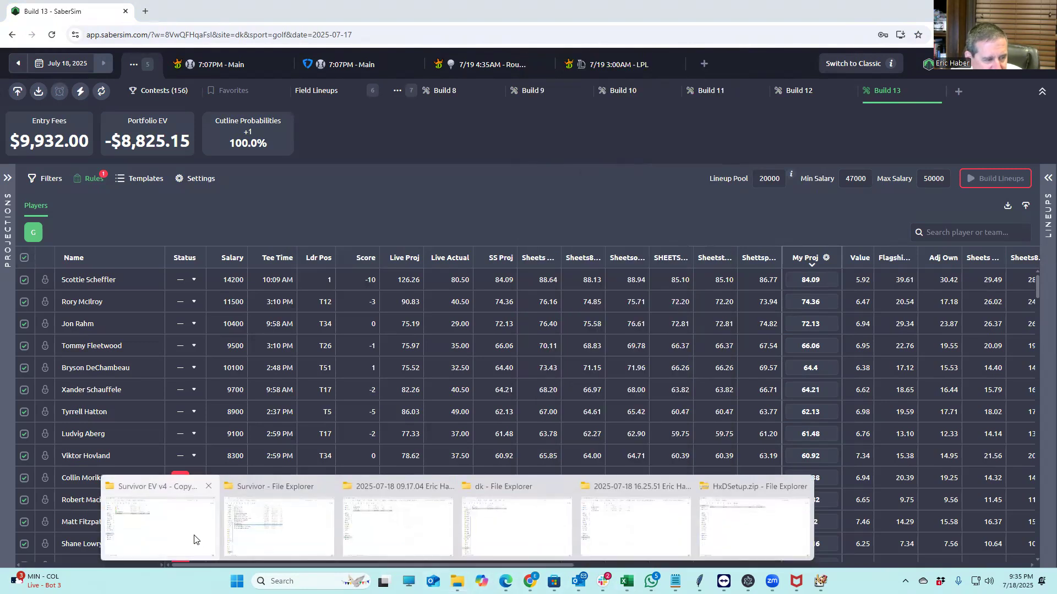
left_click(194, 540)
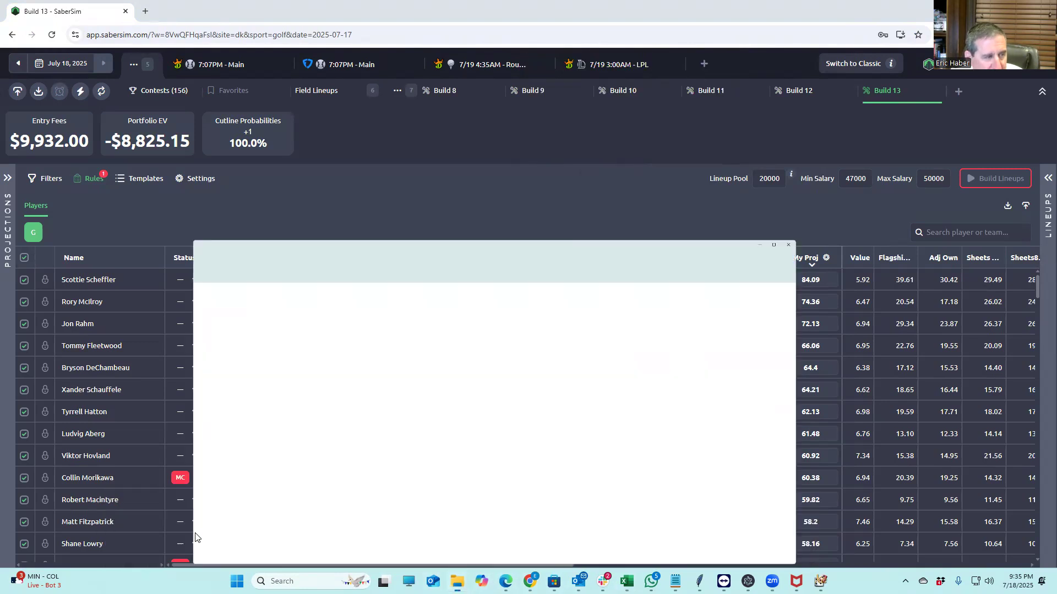
Open 719WKSHEET.csv from the KrugMMA folder in Excel
left_click(50, 282)
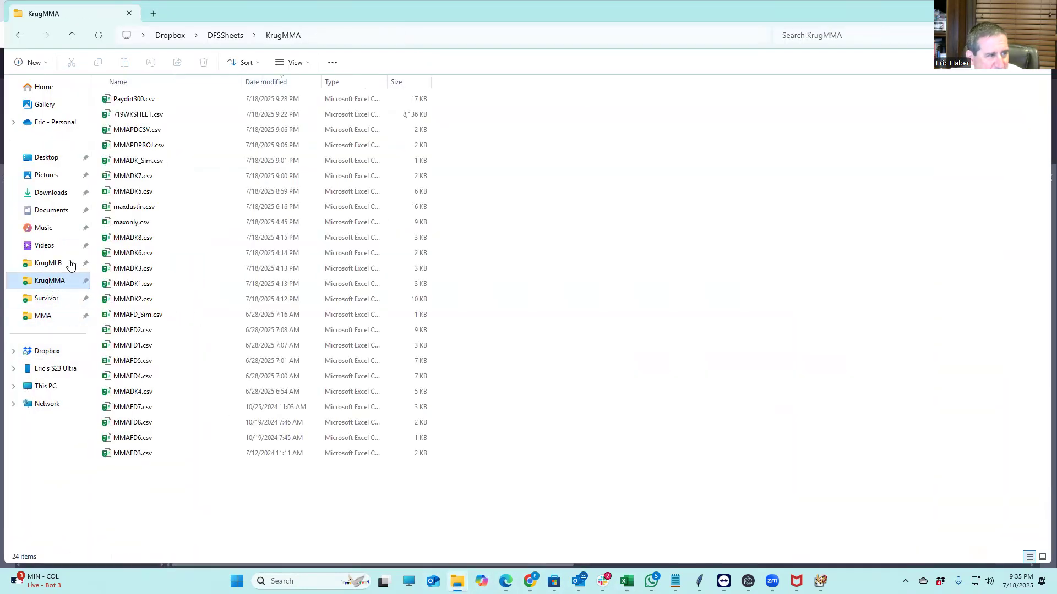
double_click(148, 115)
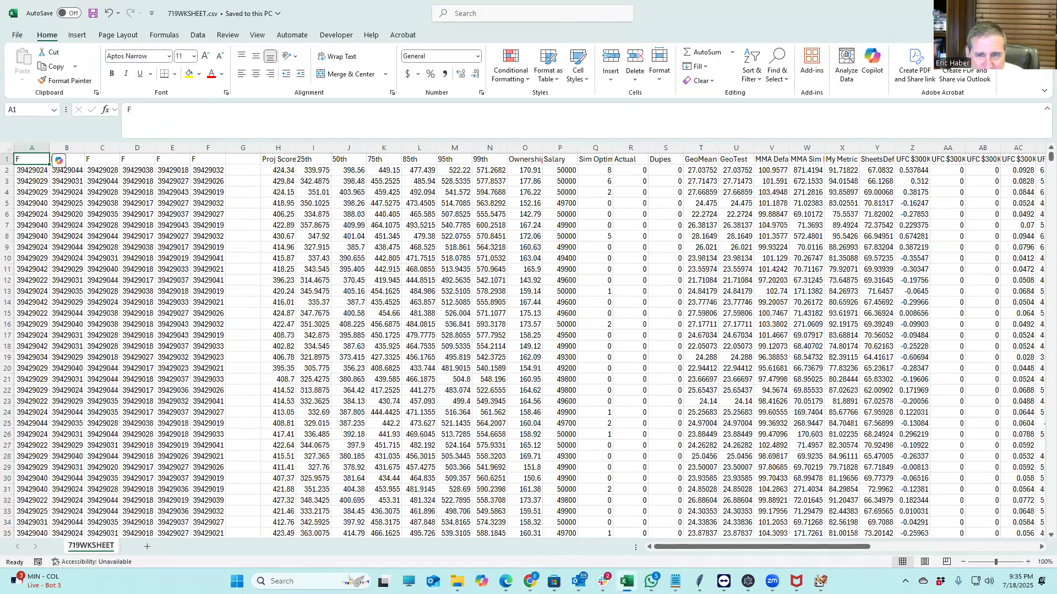
scroll(1043, 208, "down", 20)
left_click_drag(1041, 288, 1042, 77)
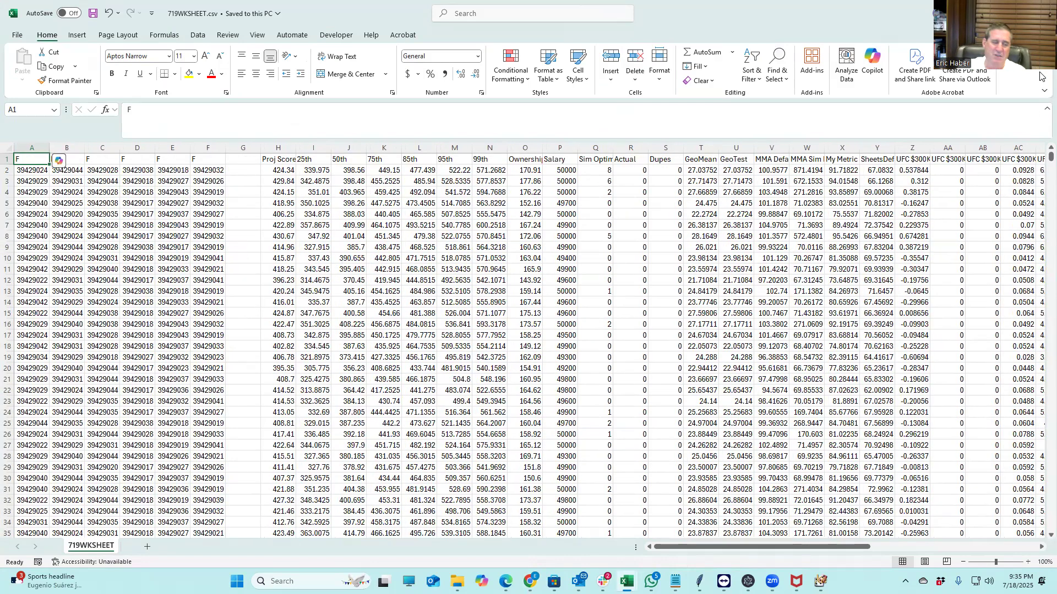
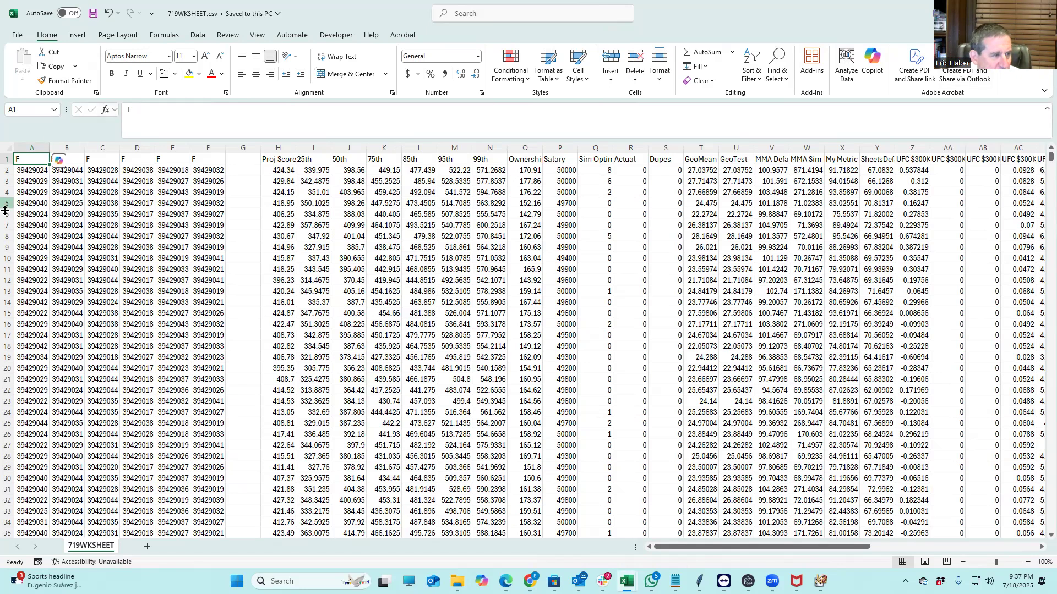
Compare the player IDs 39429018 and 39429017 in A2, E2 and E9, then open Find and Replace
left_click(34, 172)
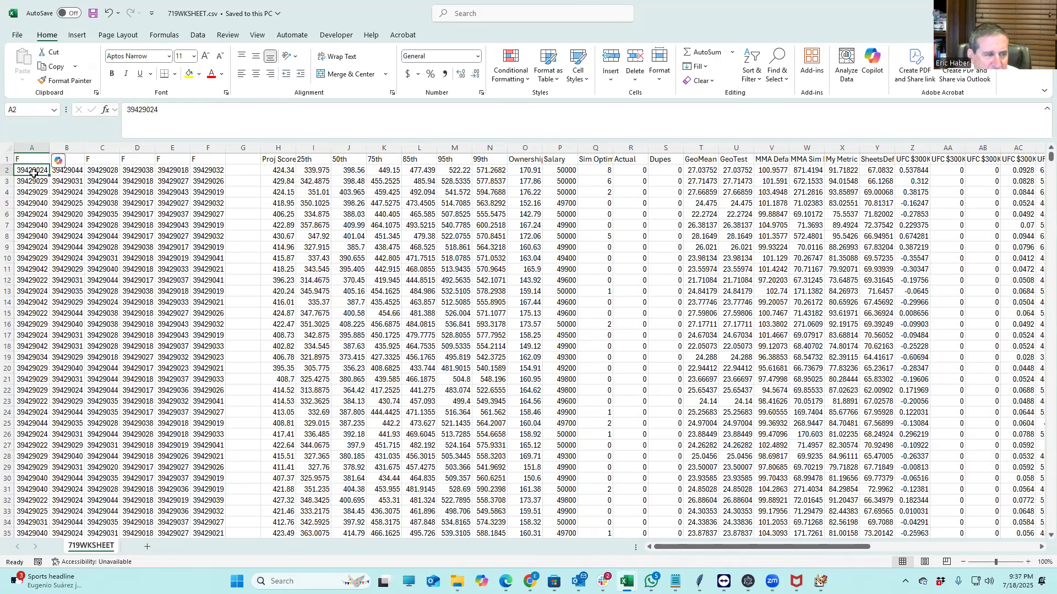
left_click(177, 171)
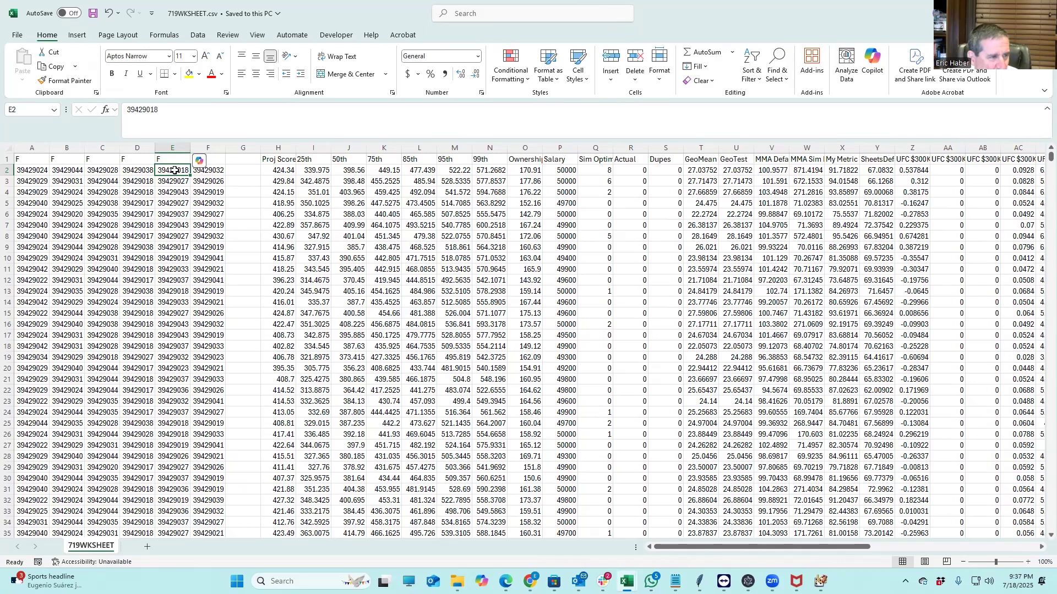
left_click(168, 246)
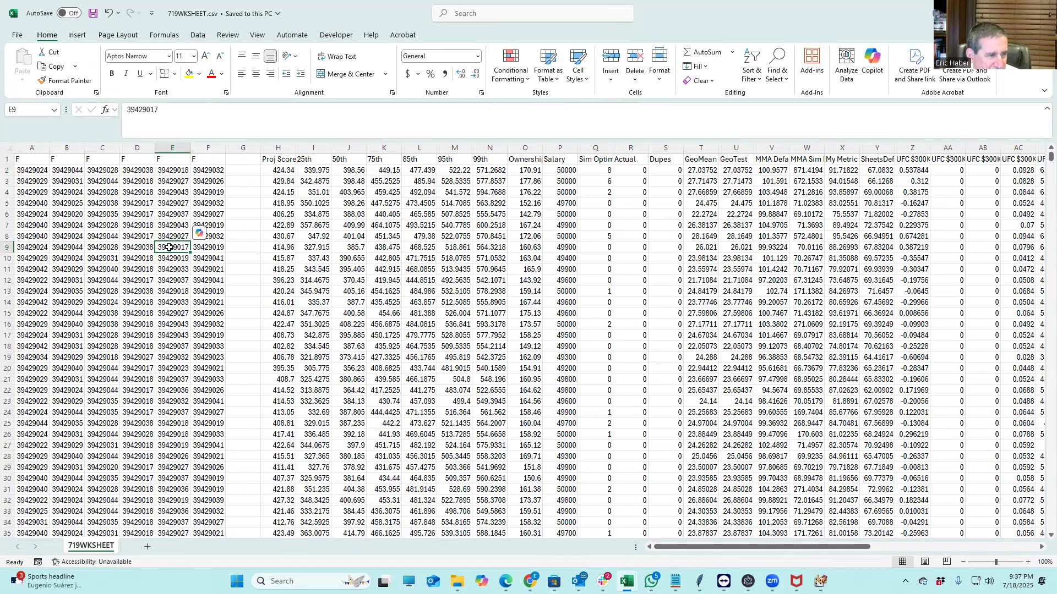
left_click(170, 171)
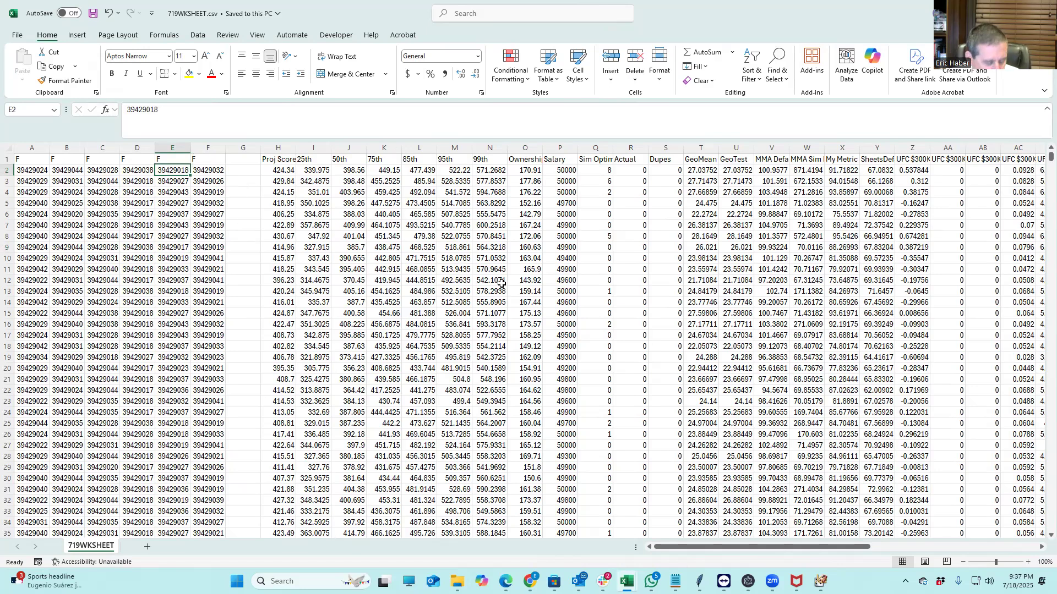
left_click(557, 322)
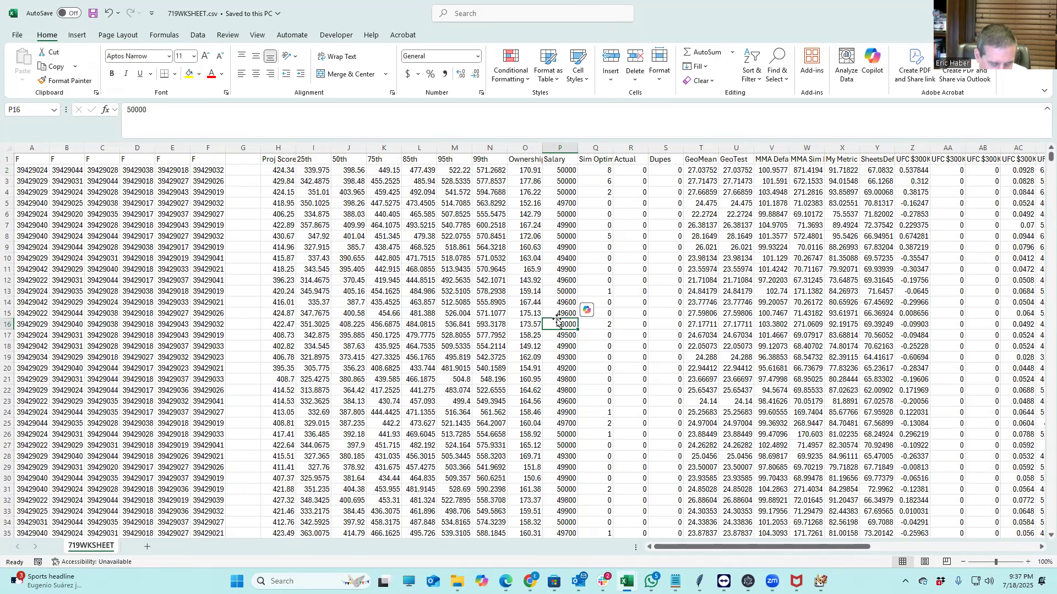
key("ctrl+f")
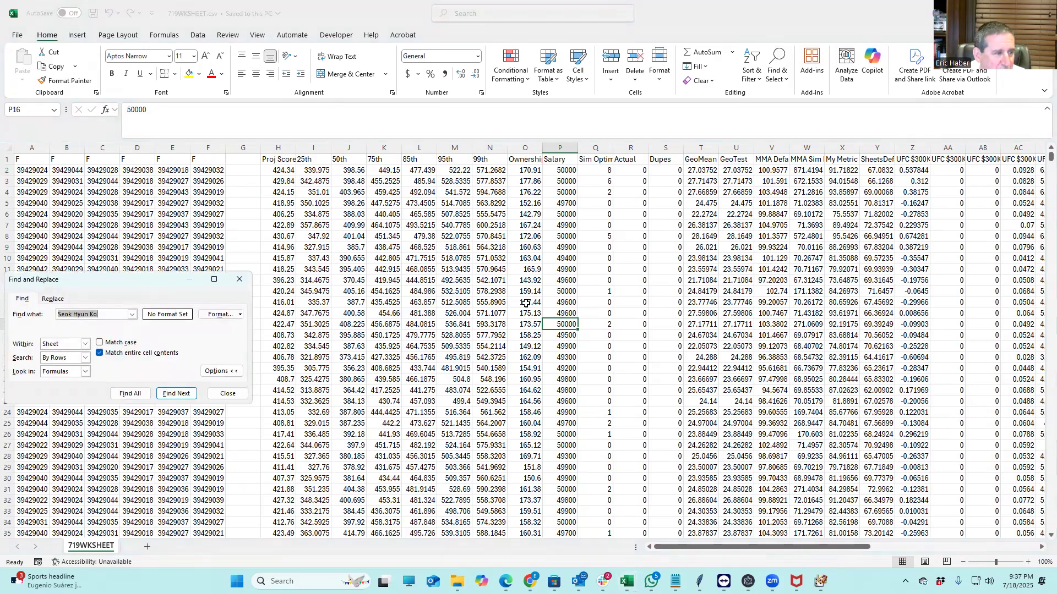
Replace all 9348 occurrences of player ID 39429018 with 39429017 in 719WKSHEET
left_click(66, 301)
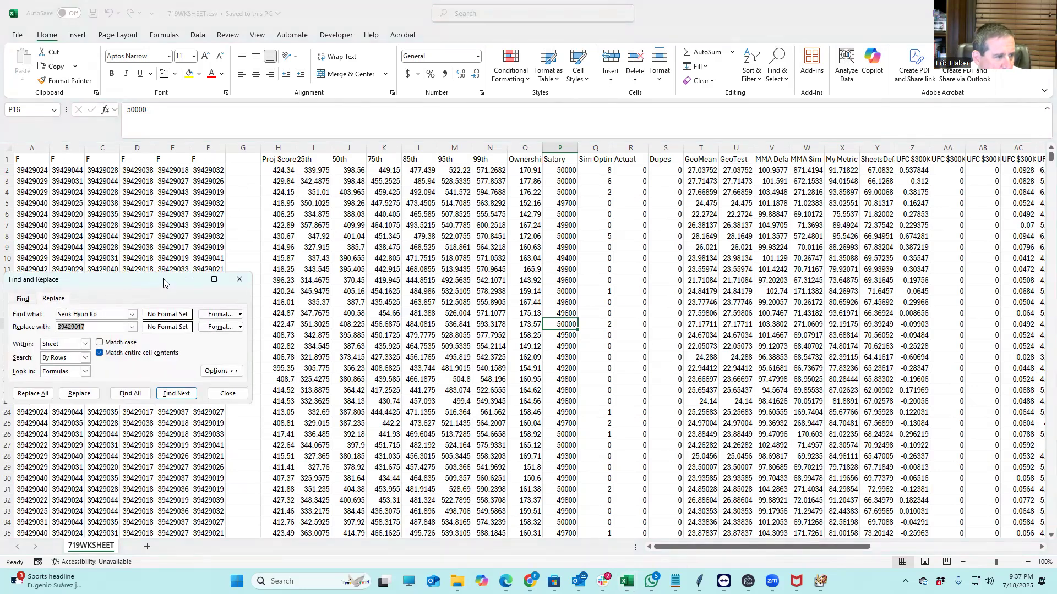
left_click_drag(163, 283, 686, 283)
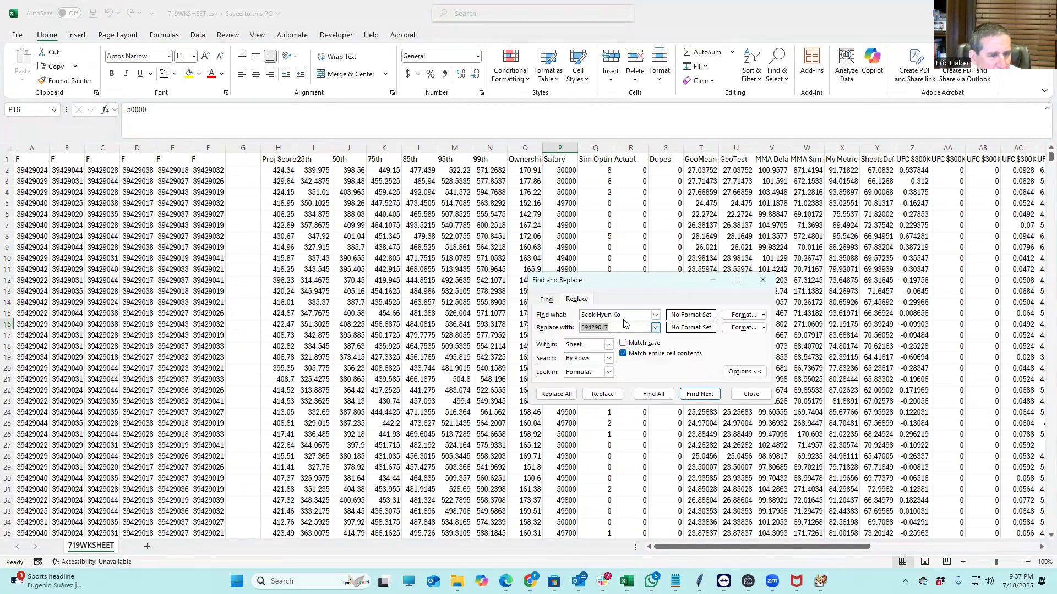
key("shift+Tab")
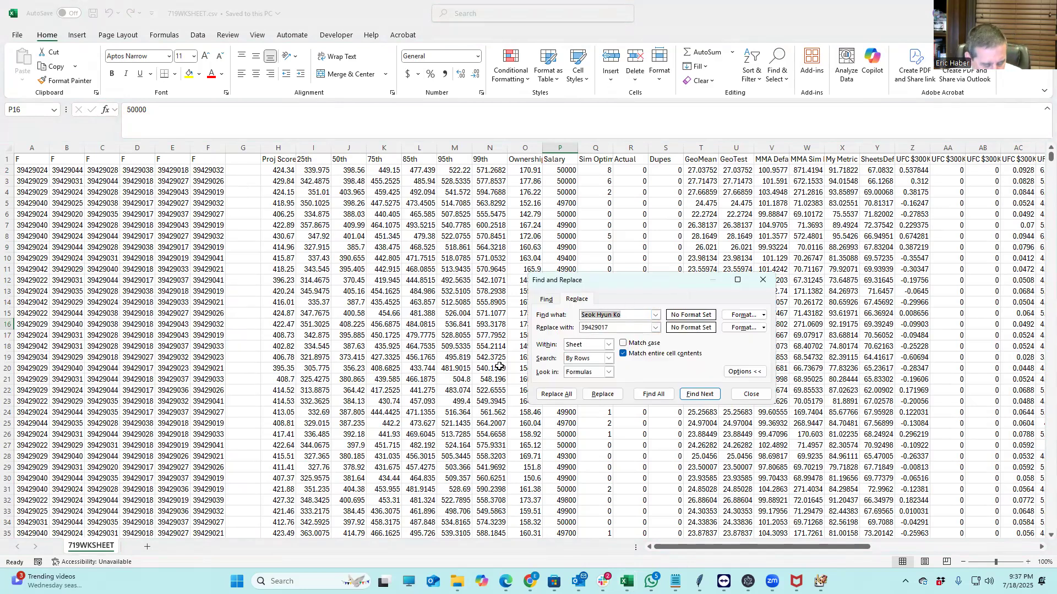
type("39")
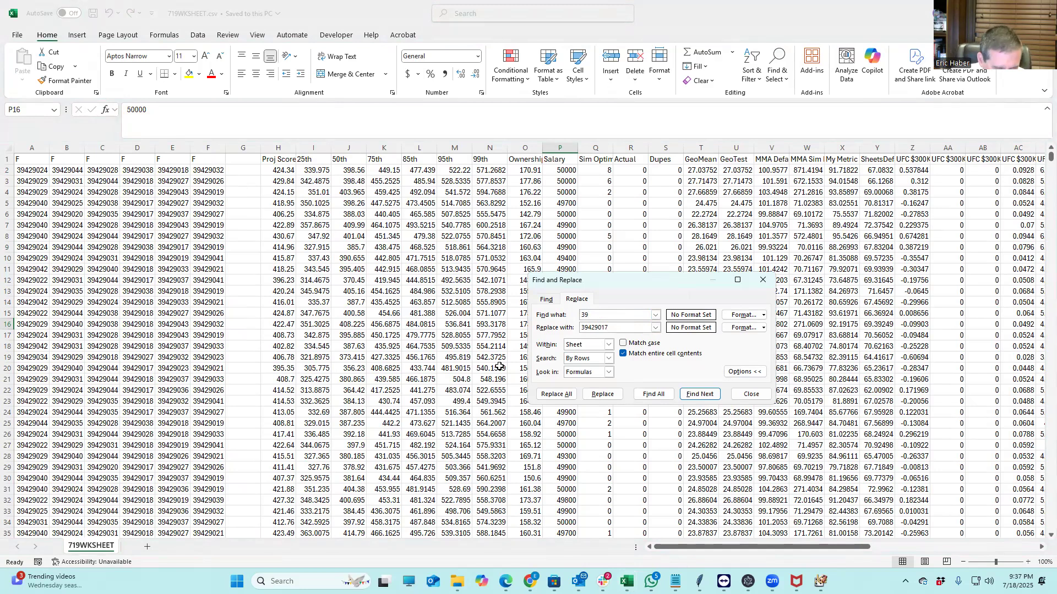
type("429018")
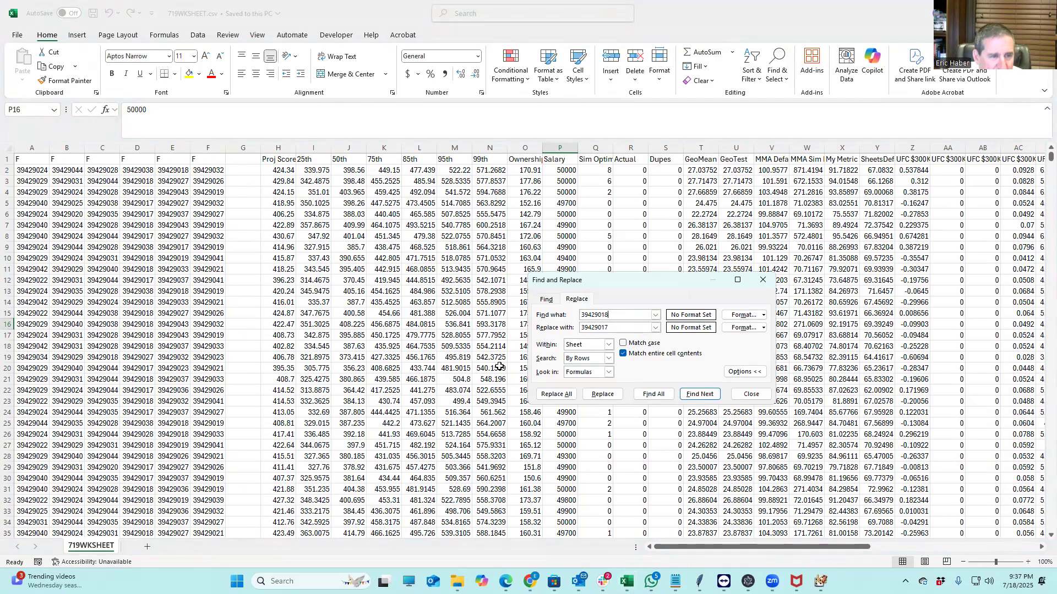
left_click(636, 328)
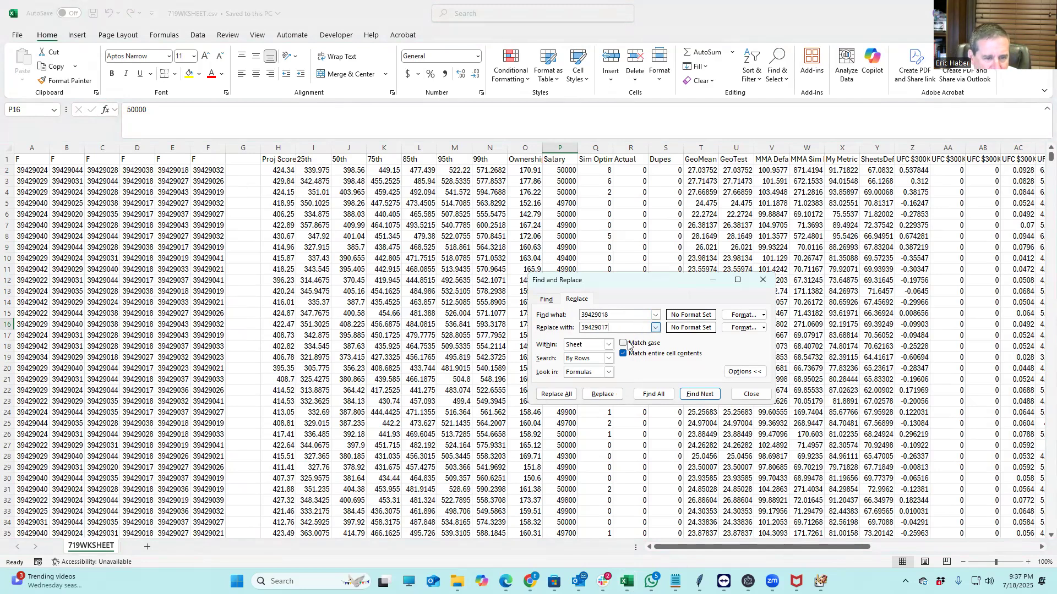
left_click(552, 394)
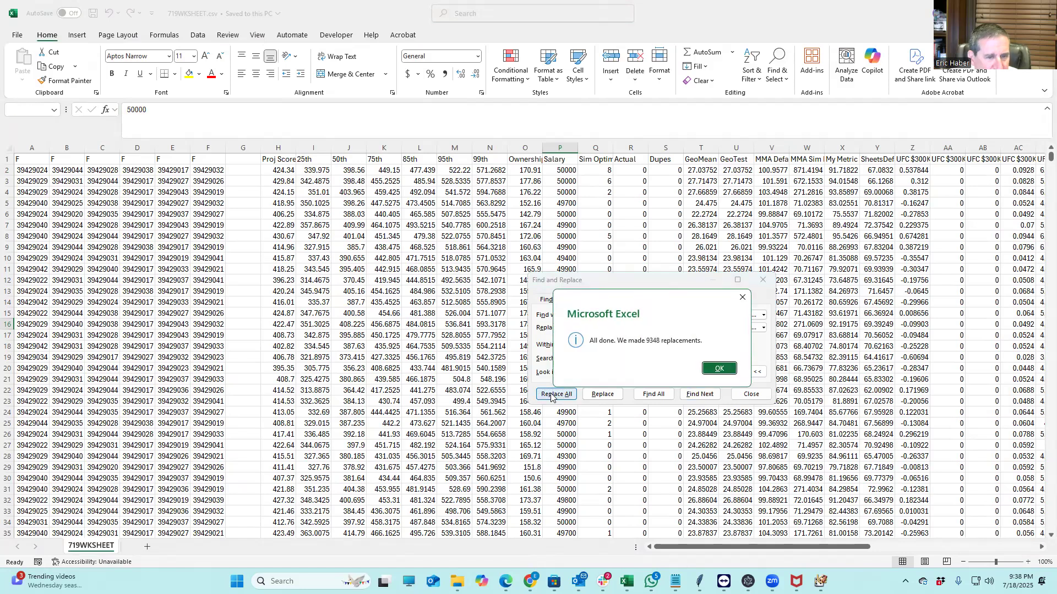
left_click(717, 367)
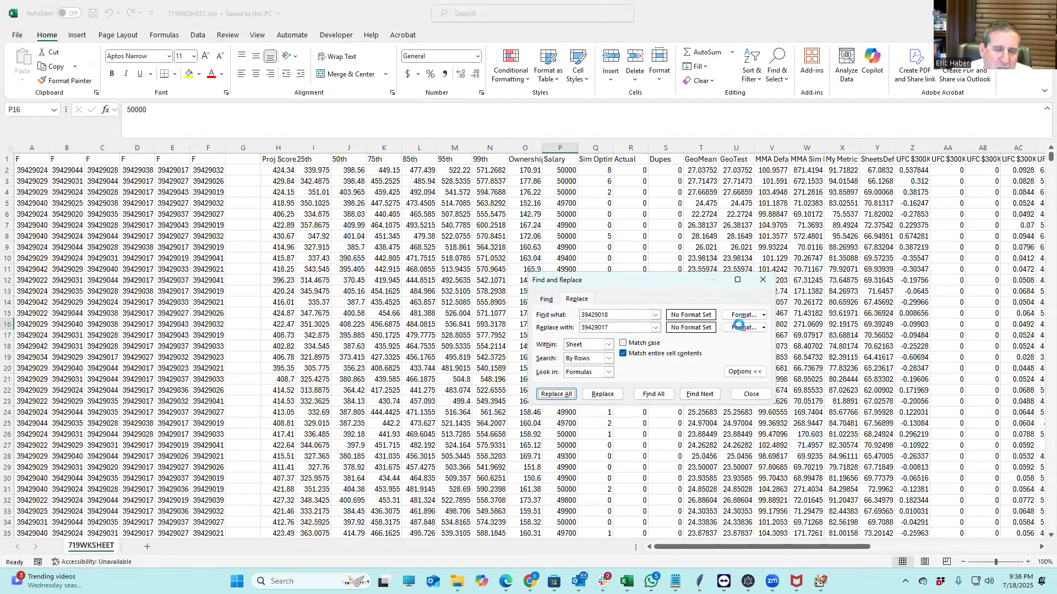
left_click(762, 281)
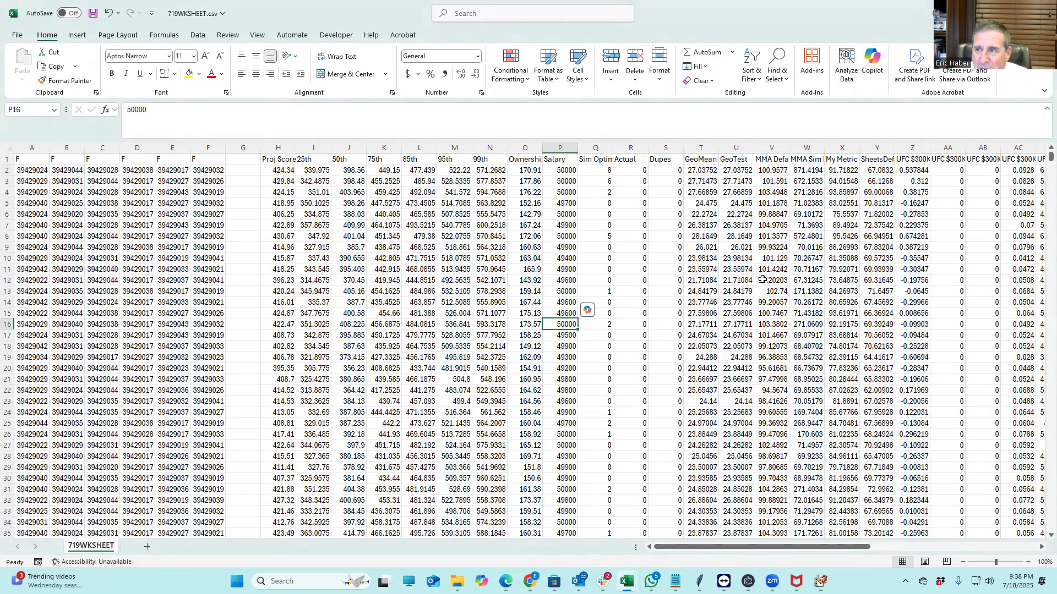
Copy the lineup IDs in A2:F70 and restore Excel to reveal the KrugMMA folder
left_click(176, 228)
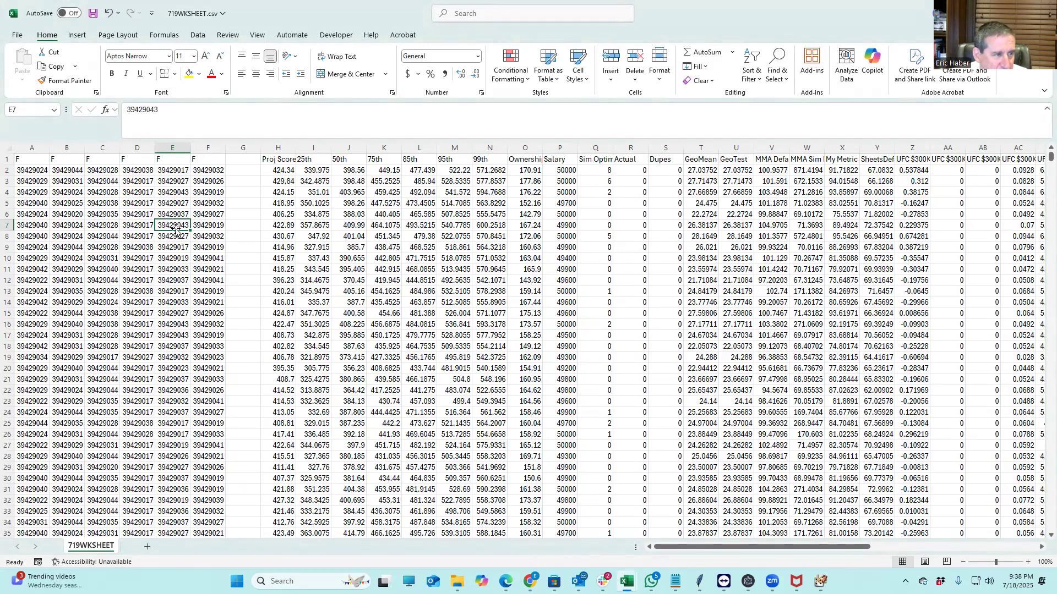
left_click(22, 173)
left_click_drag(109, 193, 215, 229)
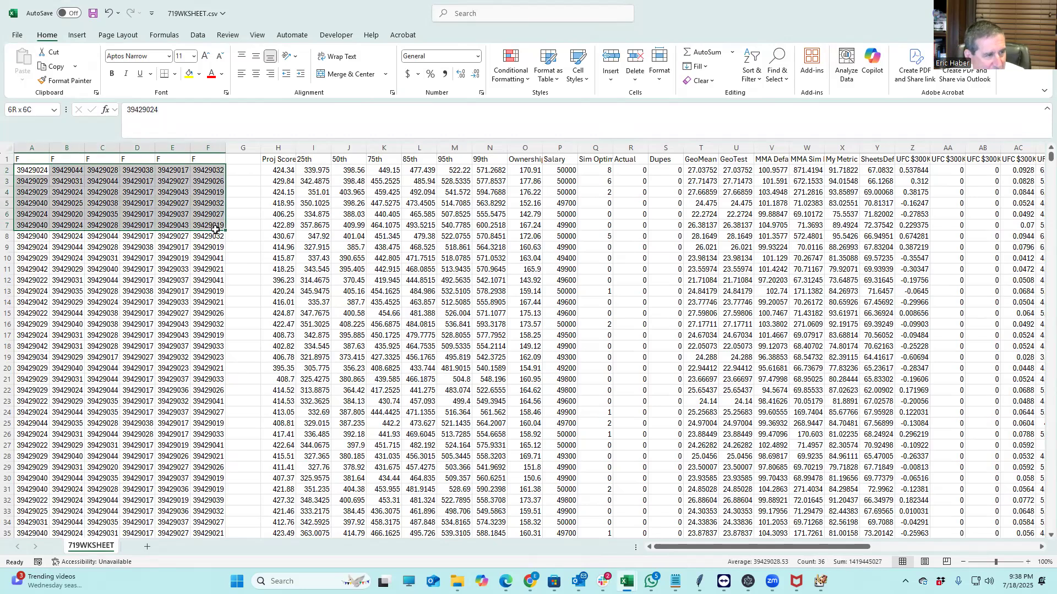
left_click(237, 184)
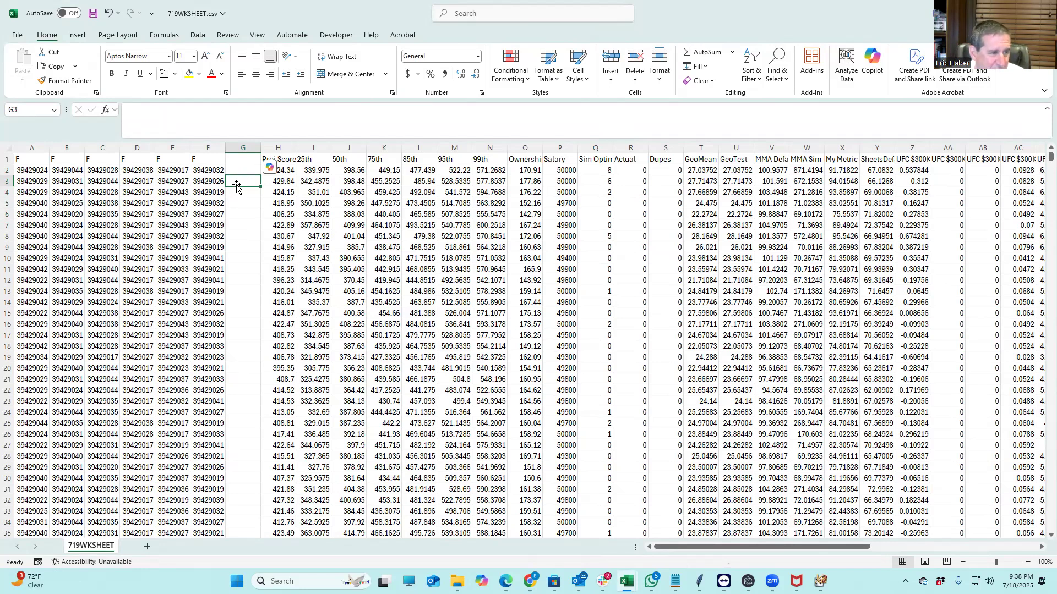
left_click(229, 224)
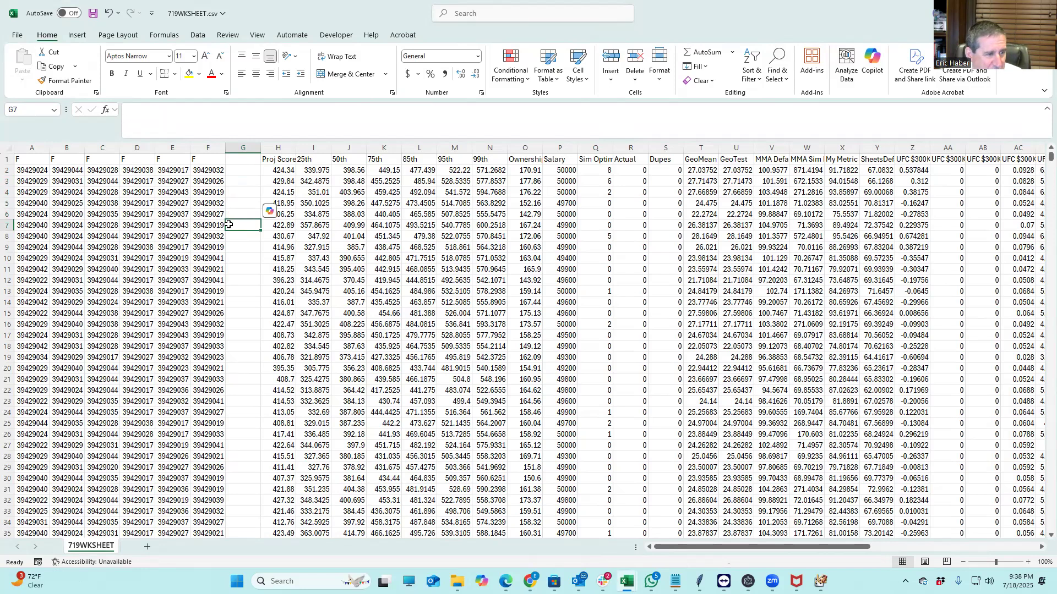
left_click(18, 171)
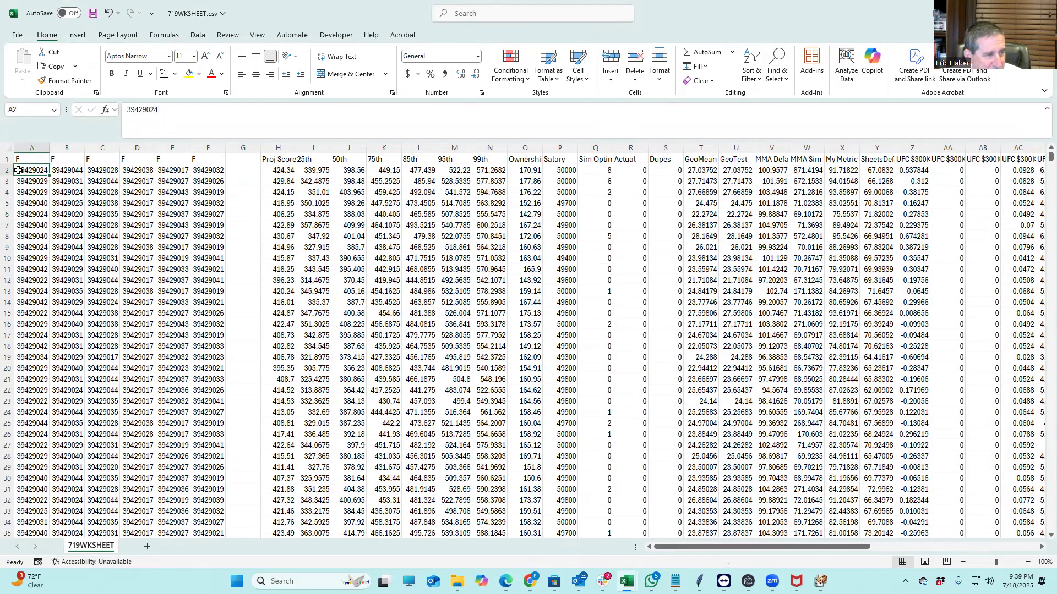
left_click_drag(18, 171, 224, 535)
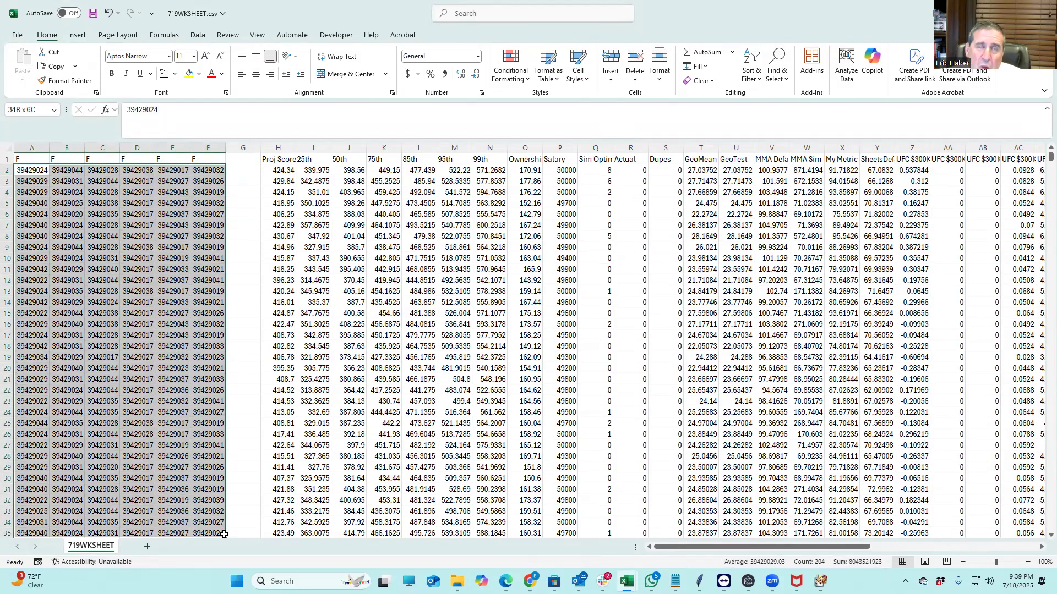
left_click_drag(225, 535, 196, 524)
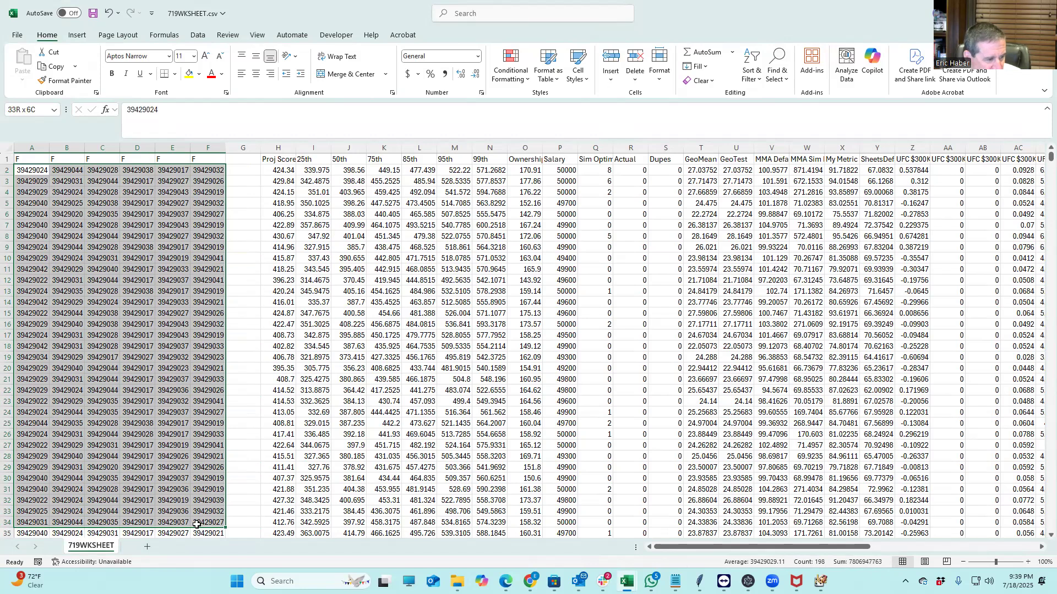
left_click_drag(196, 524, 198, 465)
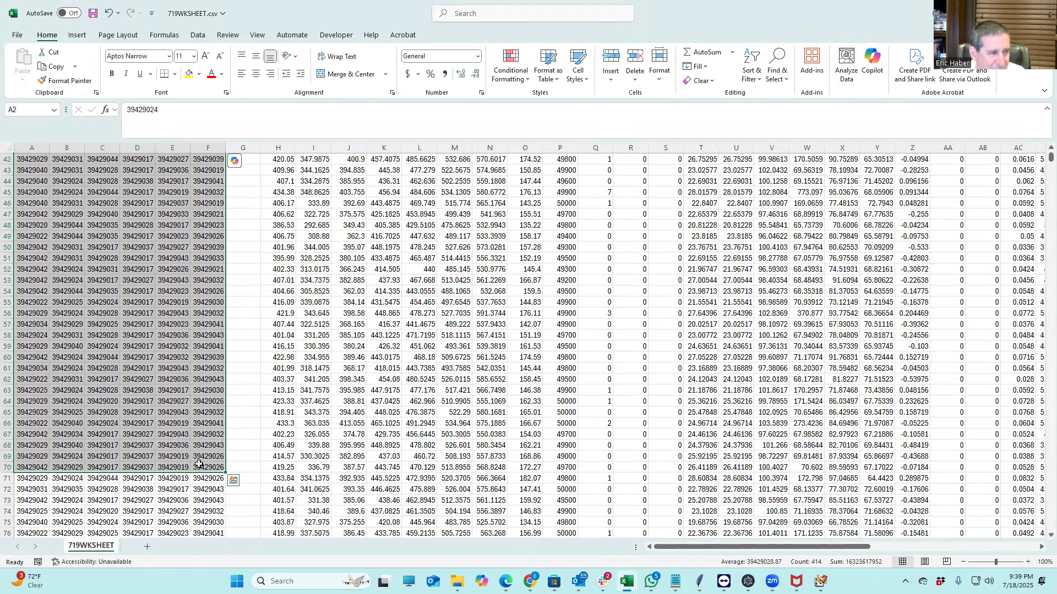
key("ctrl+c")
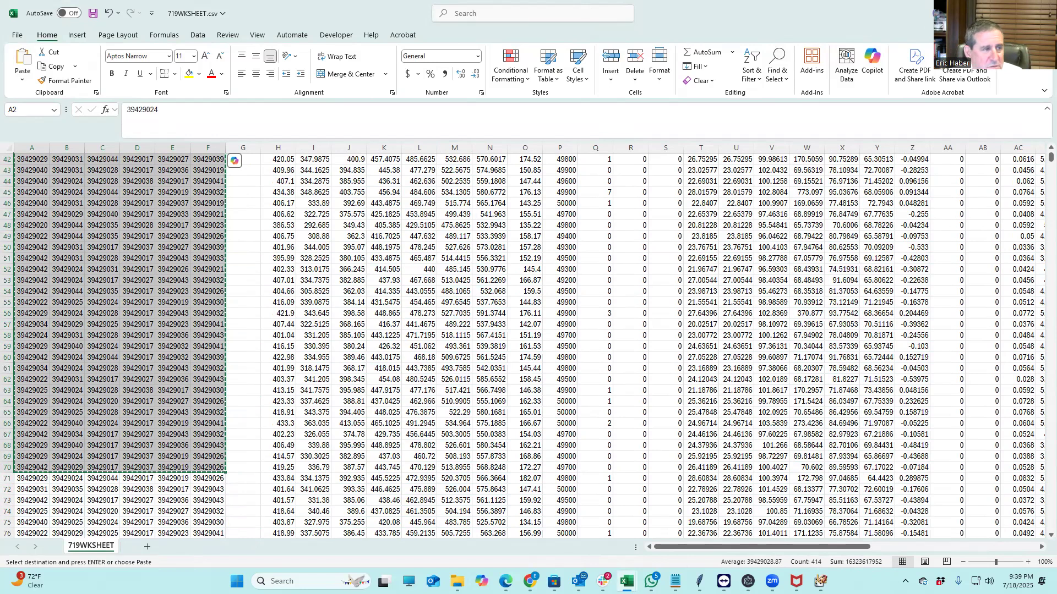
double_click(287, 17)
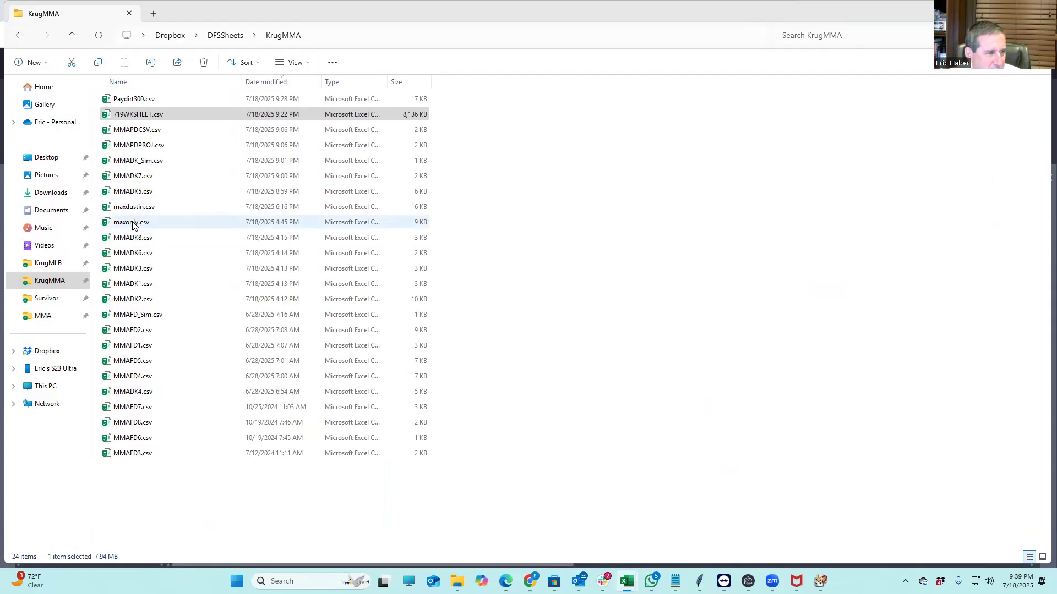
Open maxonly.csv and paste the copied lineup IDs starting at A2
left_click(133, 226)
double_click(133, 223)
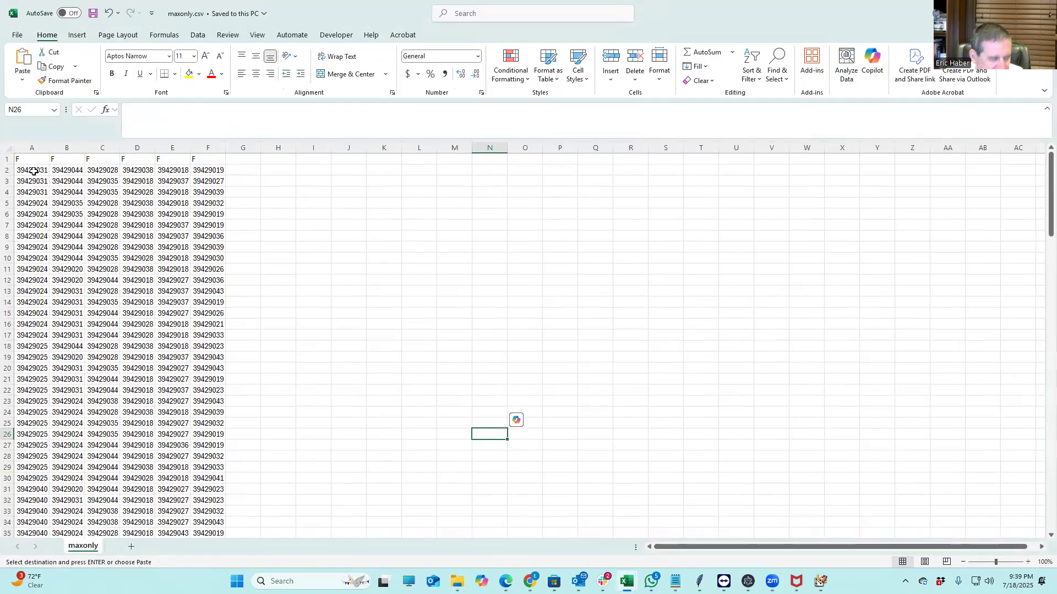
left_click(34, 171)
key("ctrl+v")
Delete rows 71–151 so 70 lineups remain, and save maxonly.csv
scroll(396, 308, "down", 5)
scroll(386, 325, "down", 12)
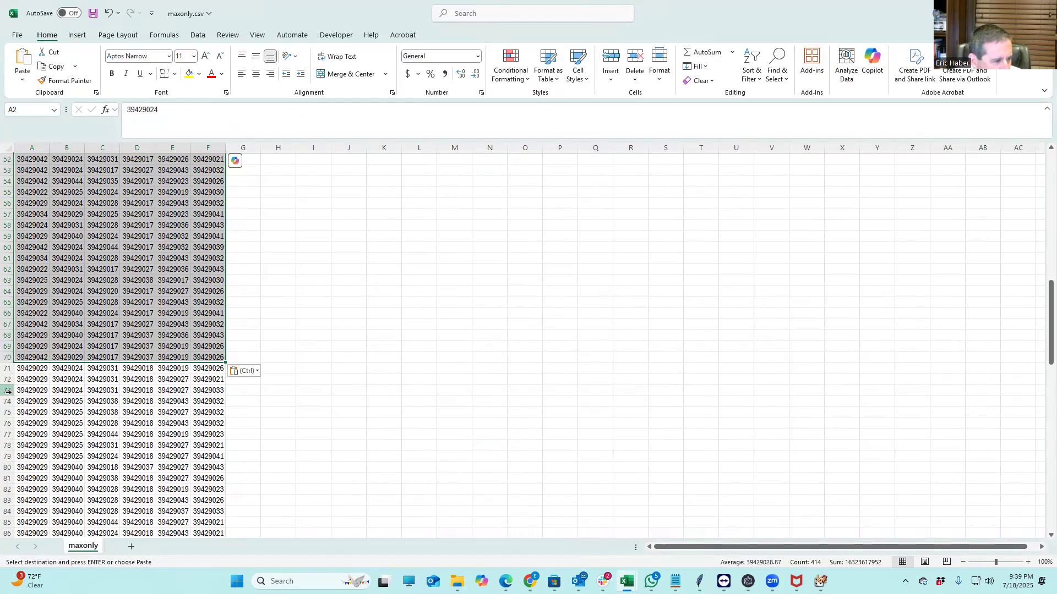
left_click_drag(8, 368, 7, 526)
left_click_drag(66, 544, 76, 525)
right_click(96, 427)
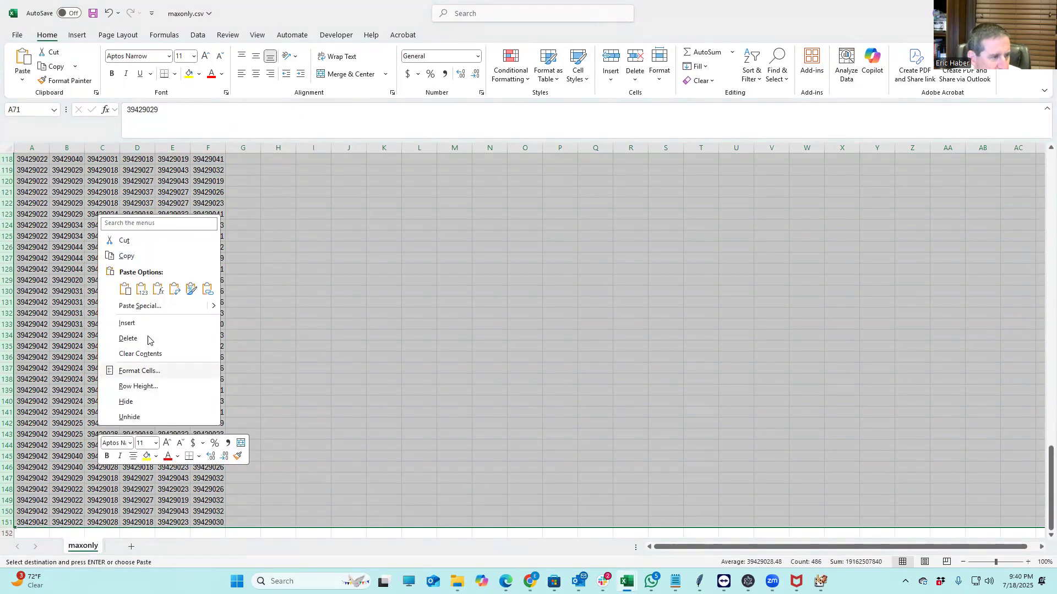
left_click(141, 340)
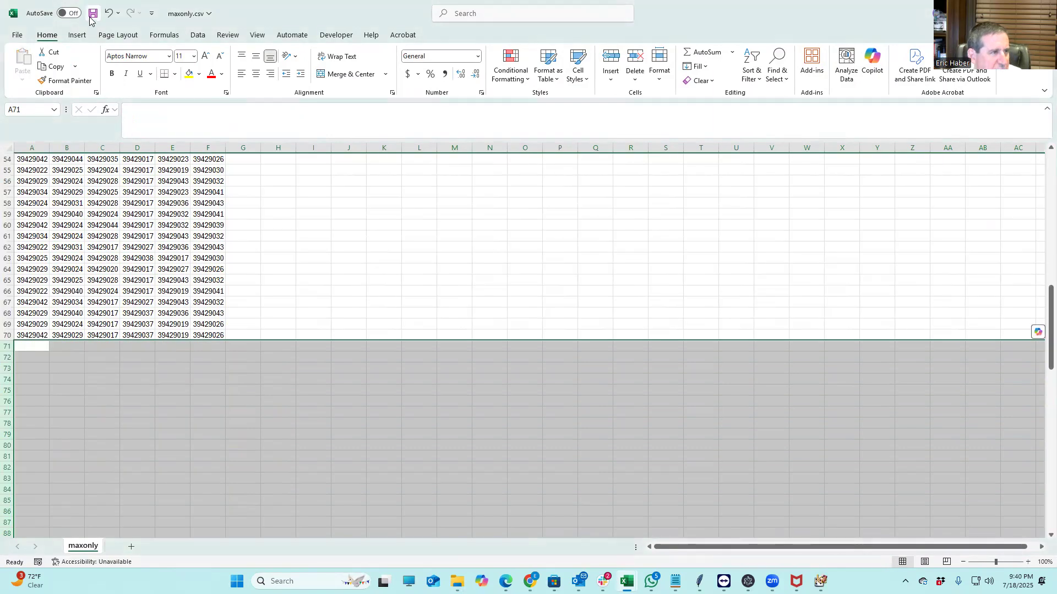
key("ctrl+s")
left_click(349, 244)
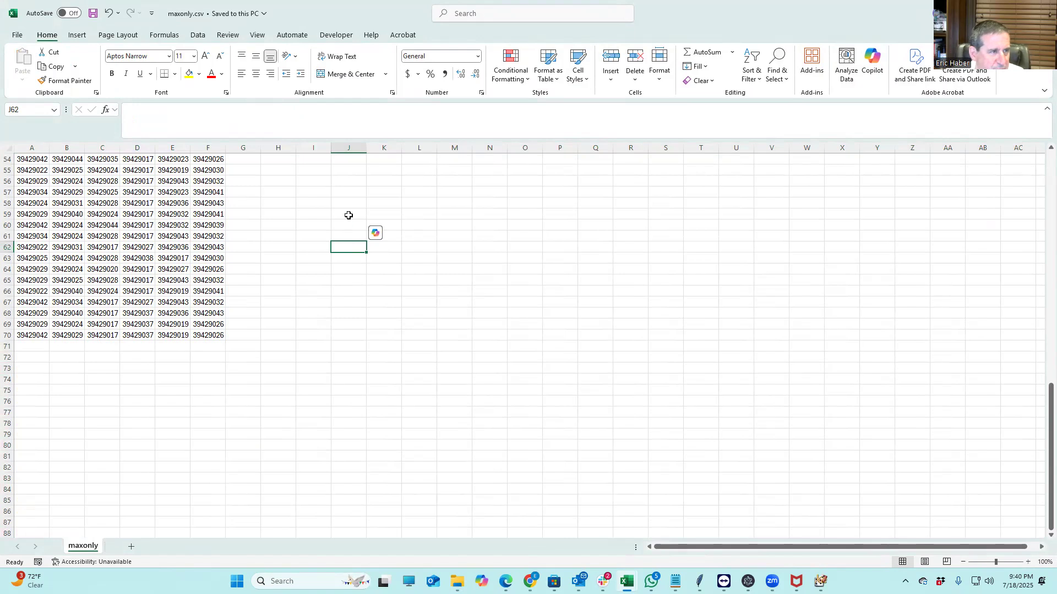
left_click(16, 36)
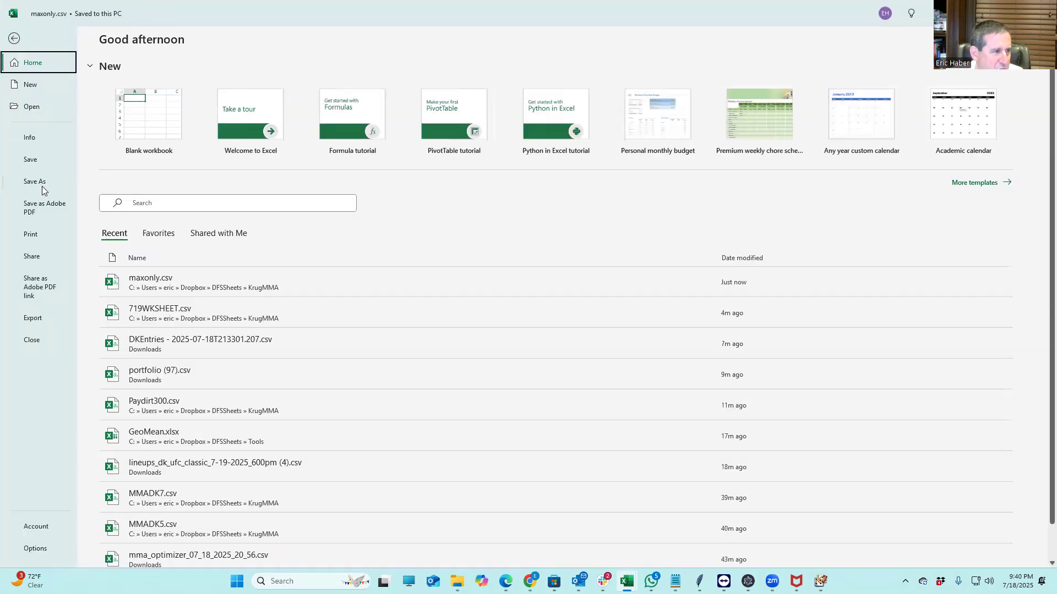
Save a copy as DPonly.csv in the KrugMMA folder, then minimize Excel
left_click(42, 177)
left_click(136, 75)
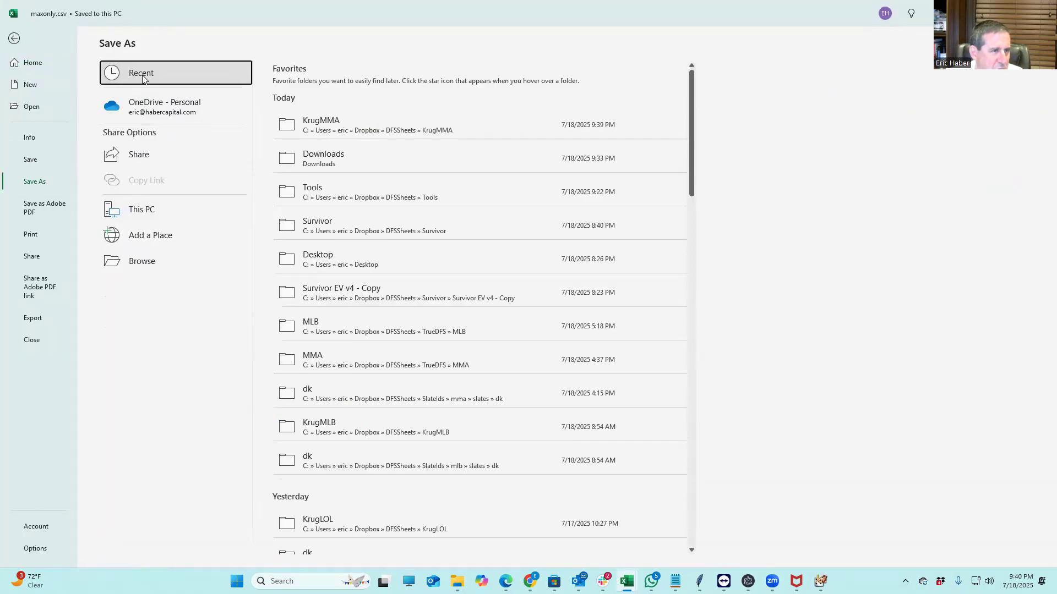
left_click(308, 123)
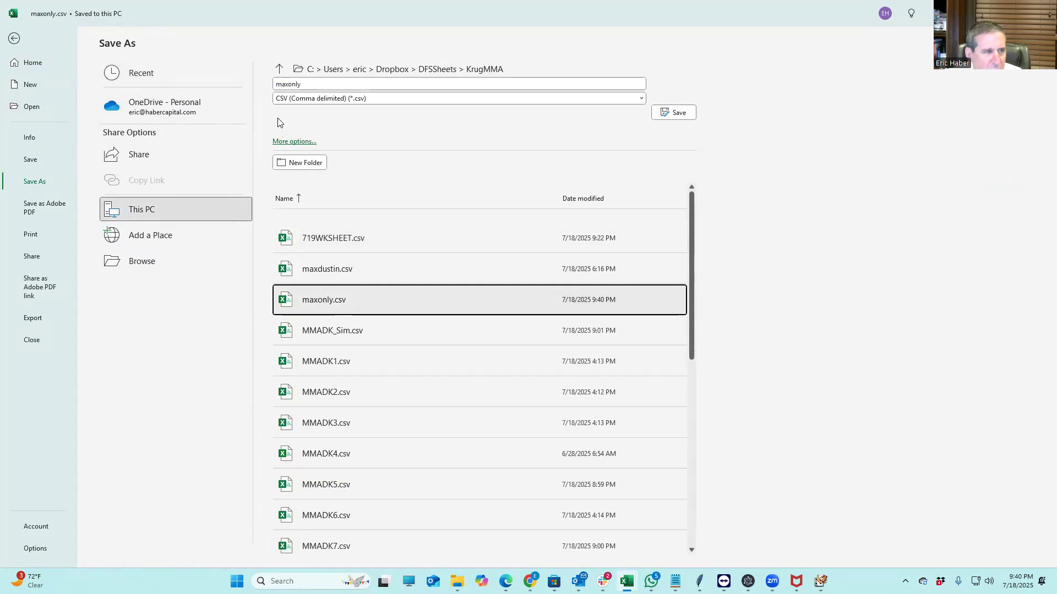
left_click(308, 84)
type("DOPonly")
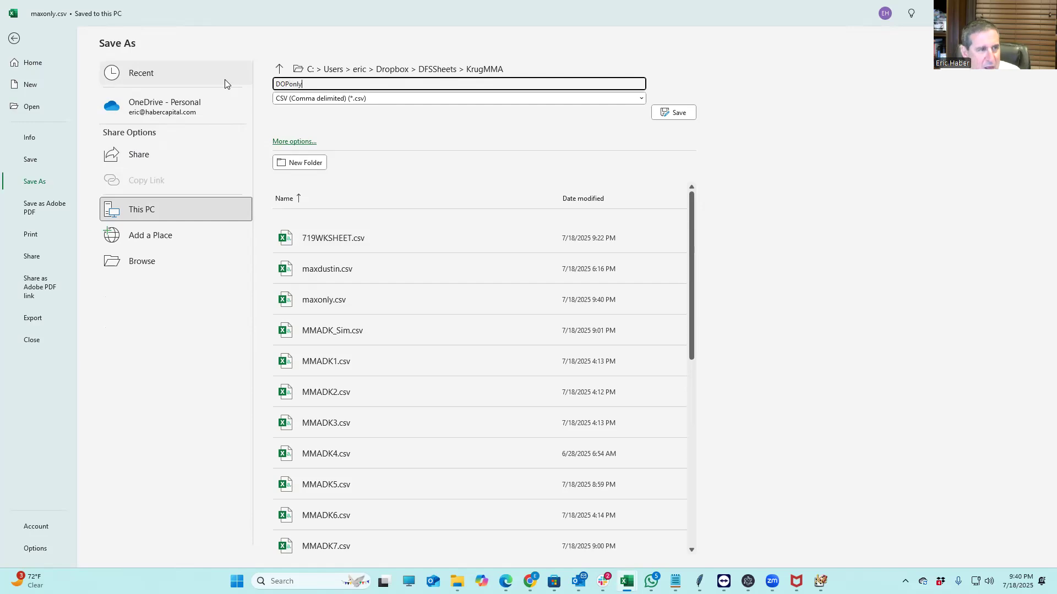
left_click_drag(276, 84, 285, 84)
type("DP")
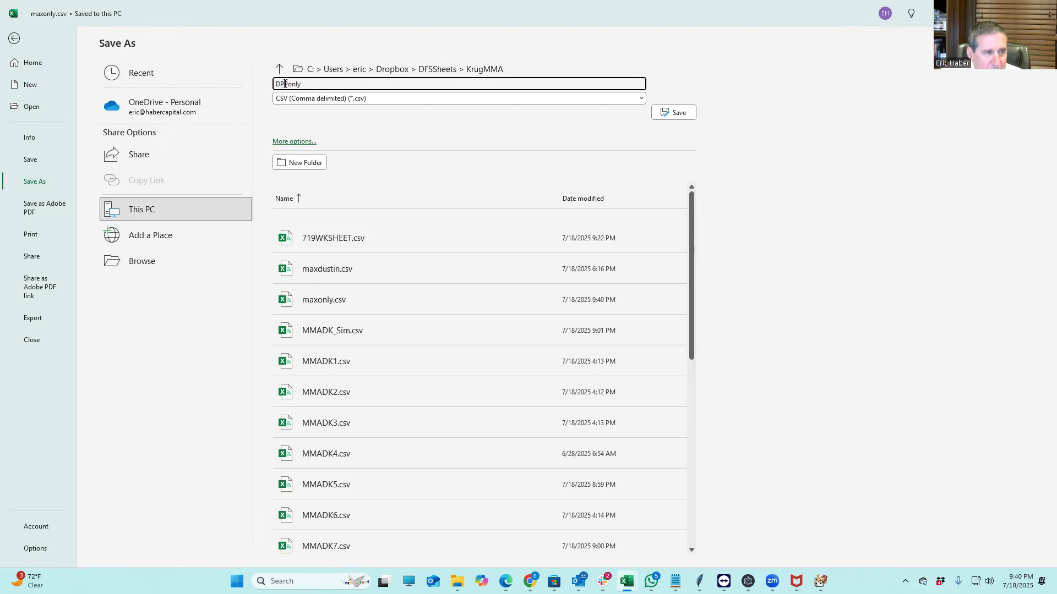
key("Delete")
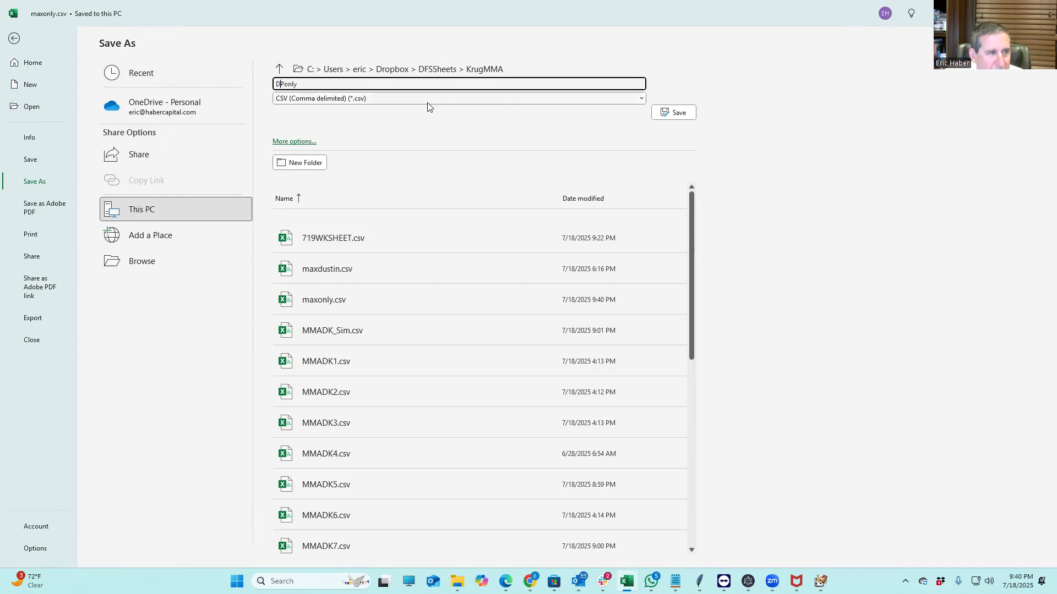
left_click(660, 112)
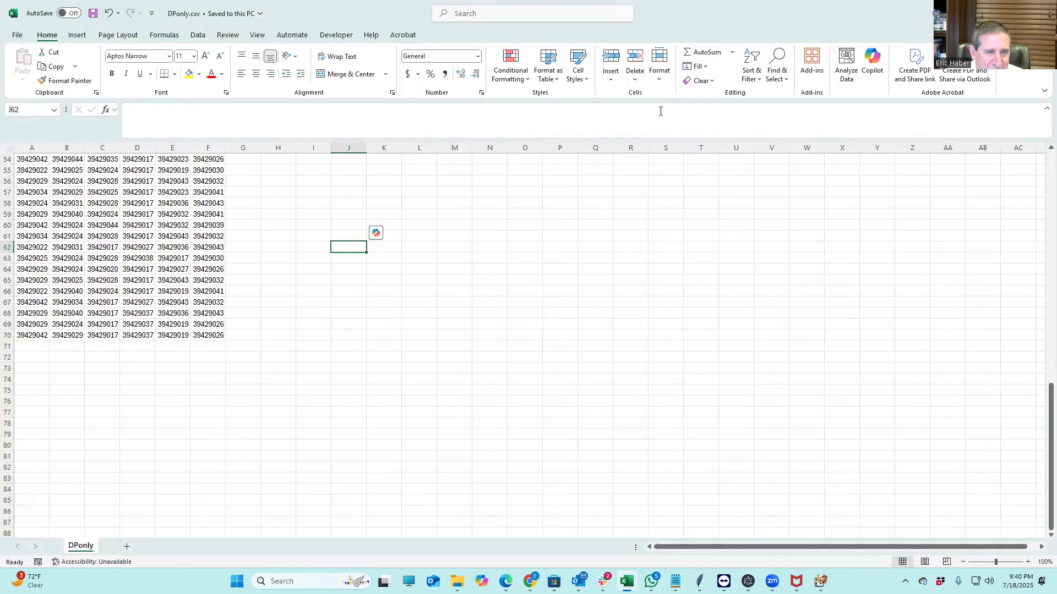
left_click(991, 10)
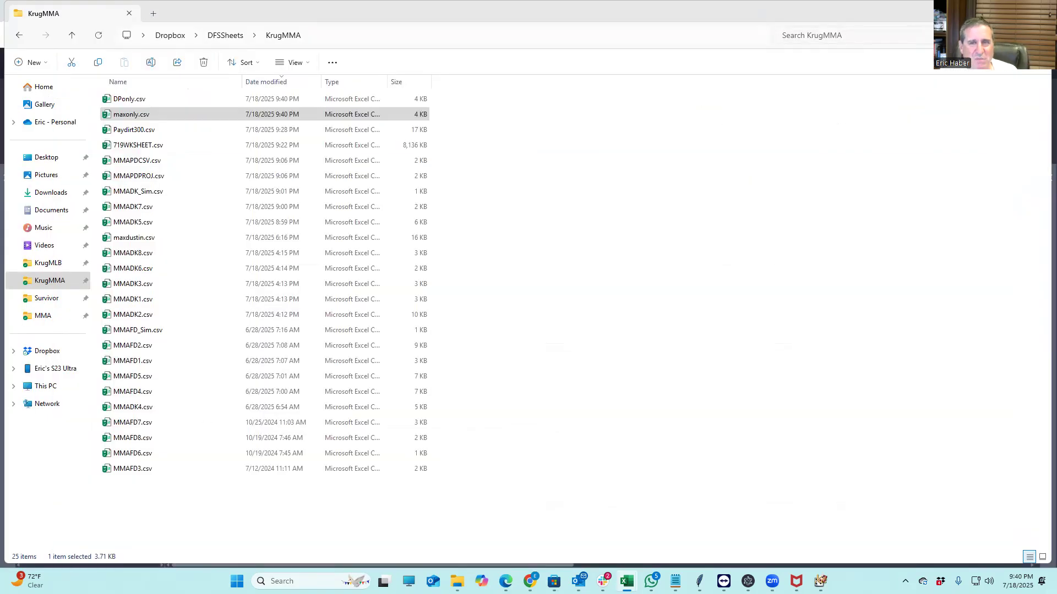
Pick the '7/19 6:00PM - Main' slate from SaberSim's hidden slates list
left_click(990, 10)
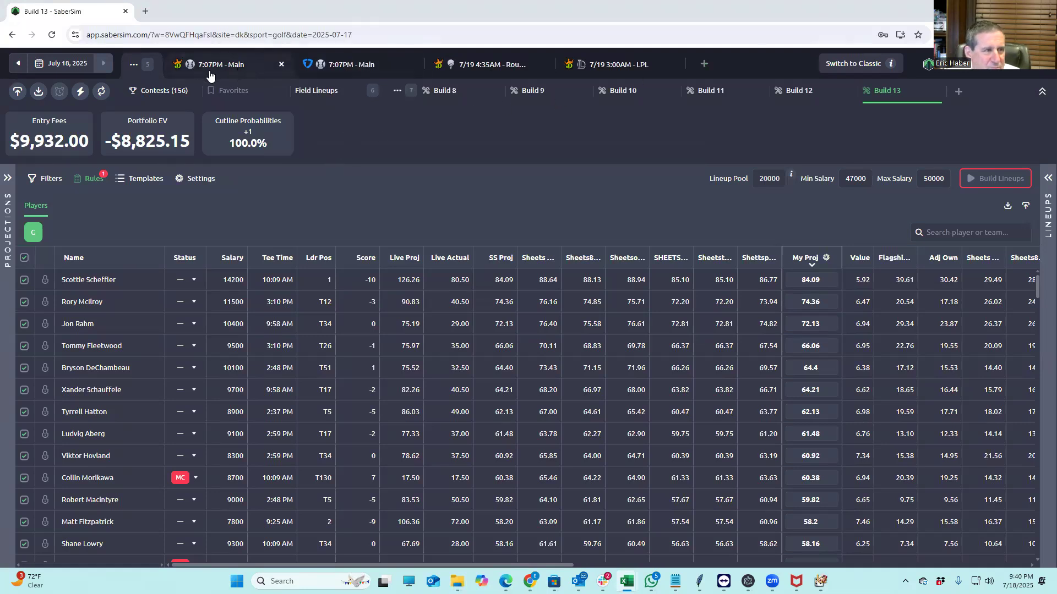
mouse_move(529, 581)
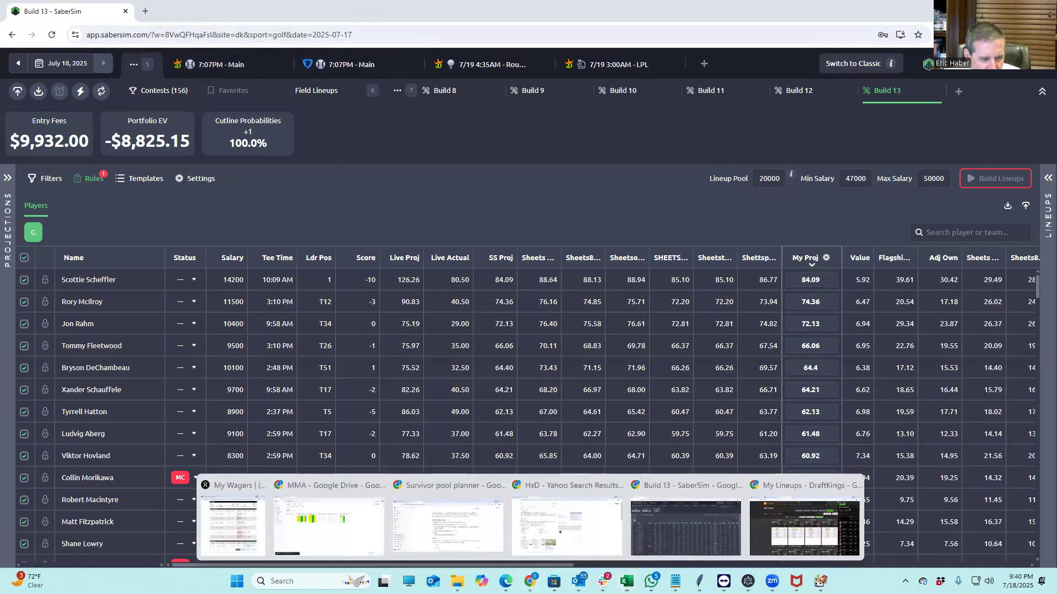
left_click(672, 527)
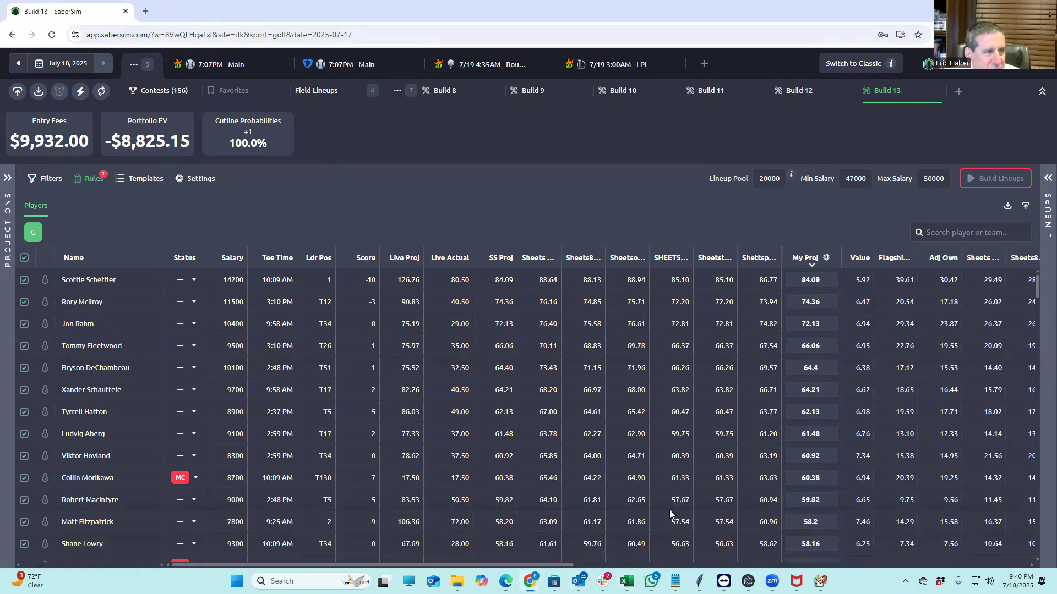
left_click(144, 69)
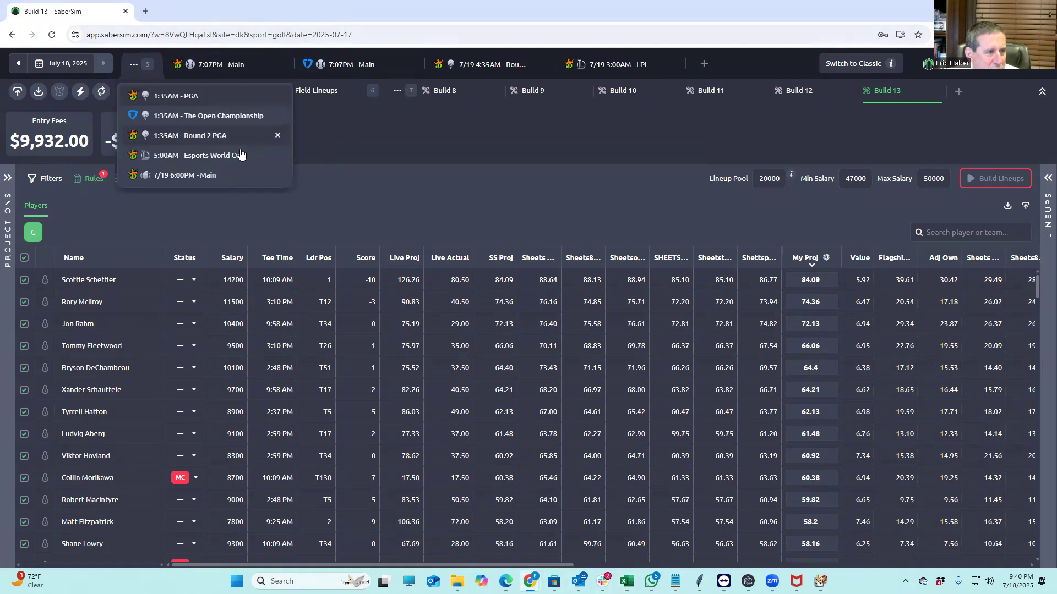
left_click(185, 175)
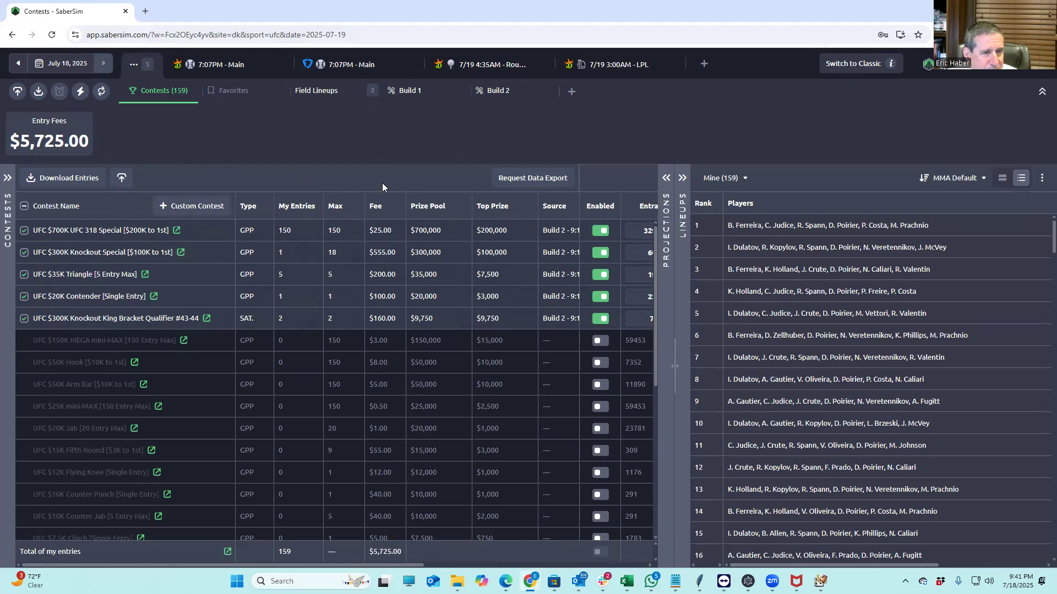
Lock Max Holloway into all Build 2 lineups, apply, and download the pool lineups CSV
left_click(666, 178)
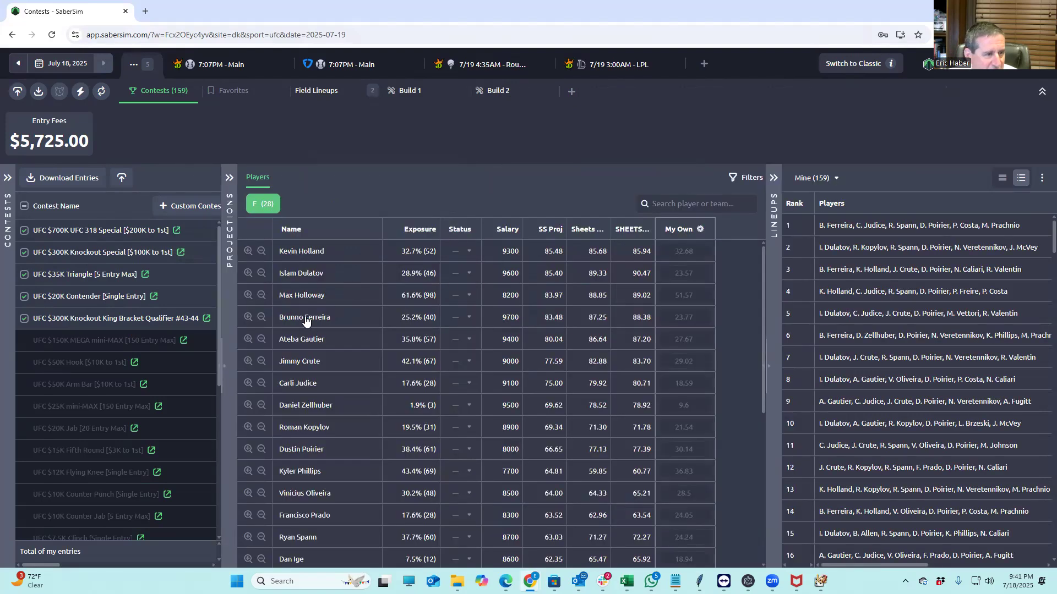
scroll(490, 524, "down", 4)
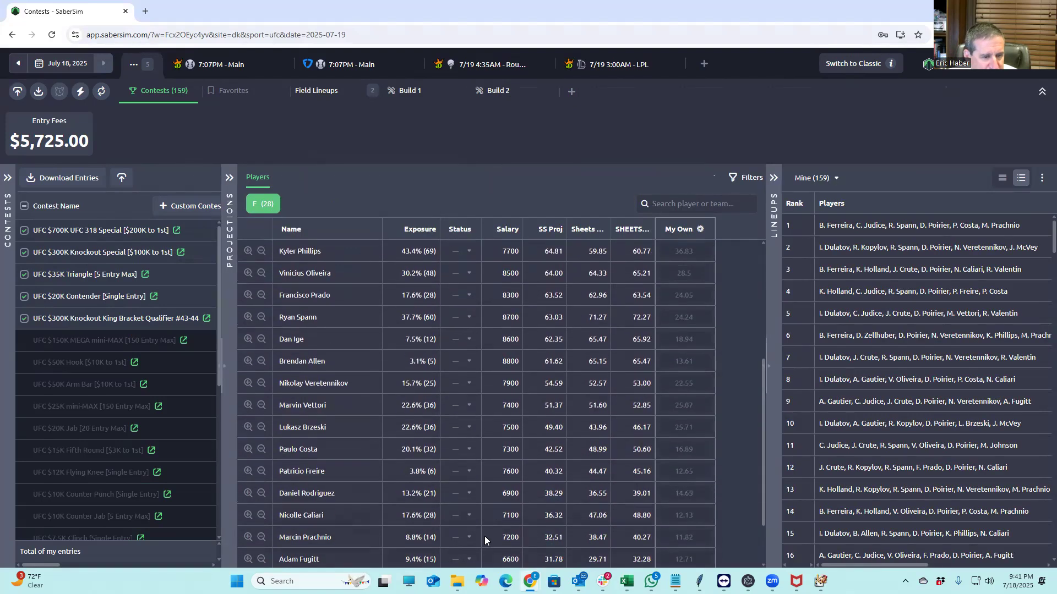
left_click(490, 91)
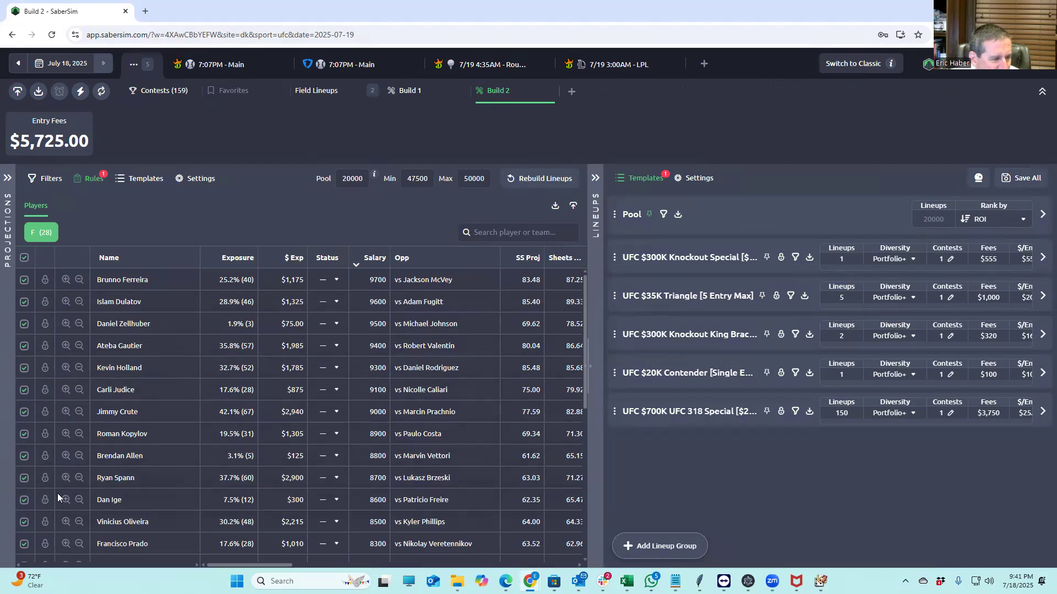
scroll(128, 494, "down", 2)
scroll(130, 493, "up", 2)
scroll(166, 418, "down", 6)
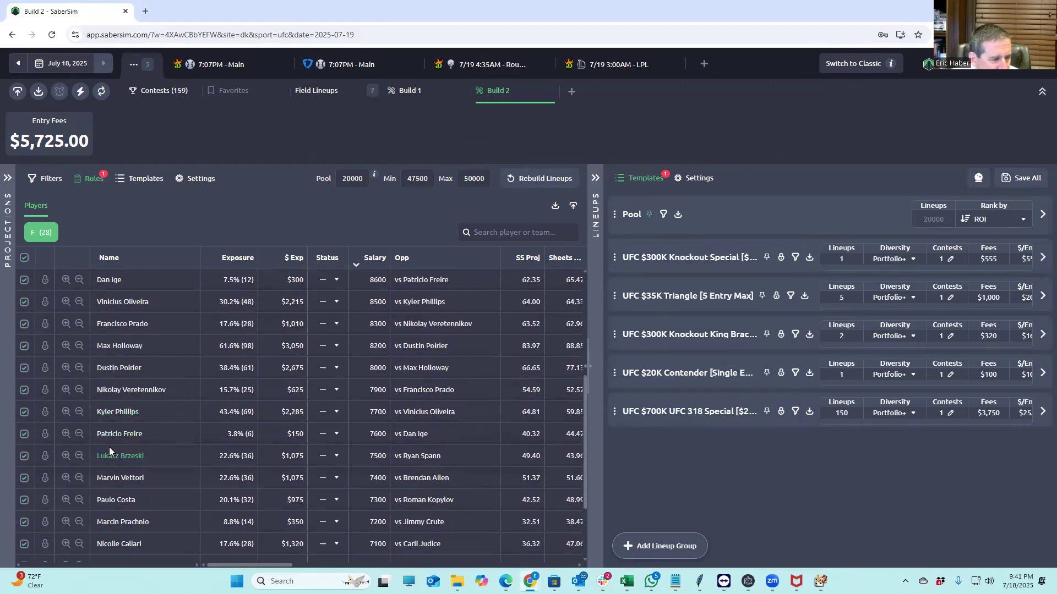
scroll(171, 455, "up", 2)
left_click(238, 257)
scroll(224, 357, "up", 3)
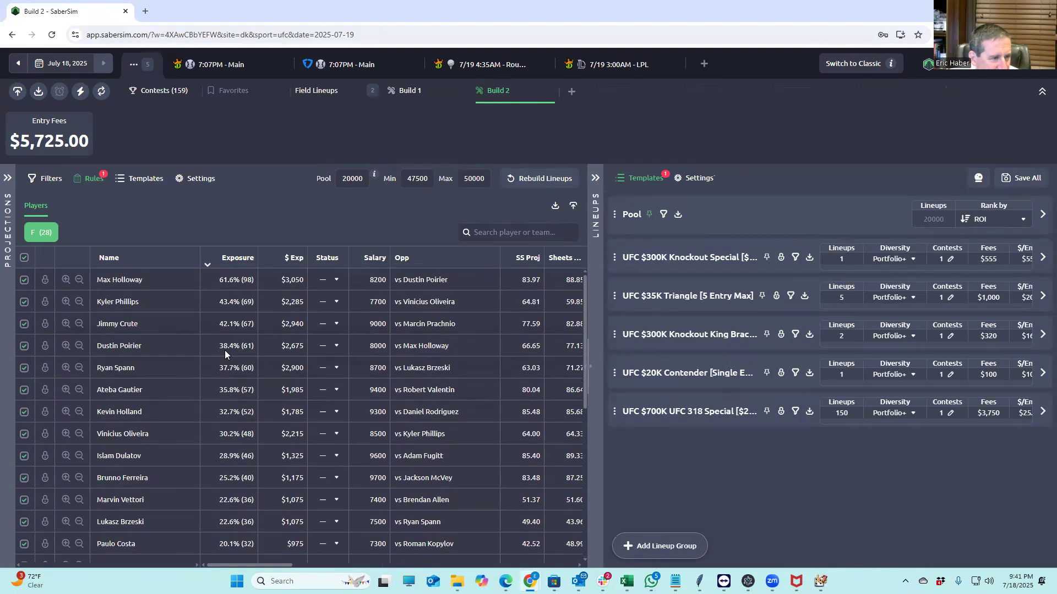
left_click(45, 282)
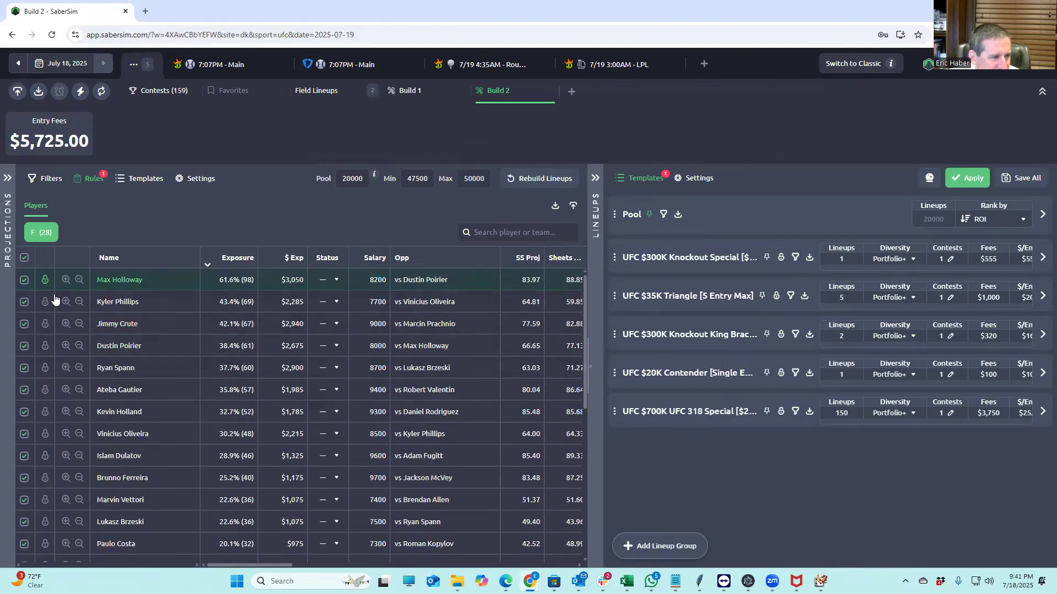
left_click(970, 178)
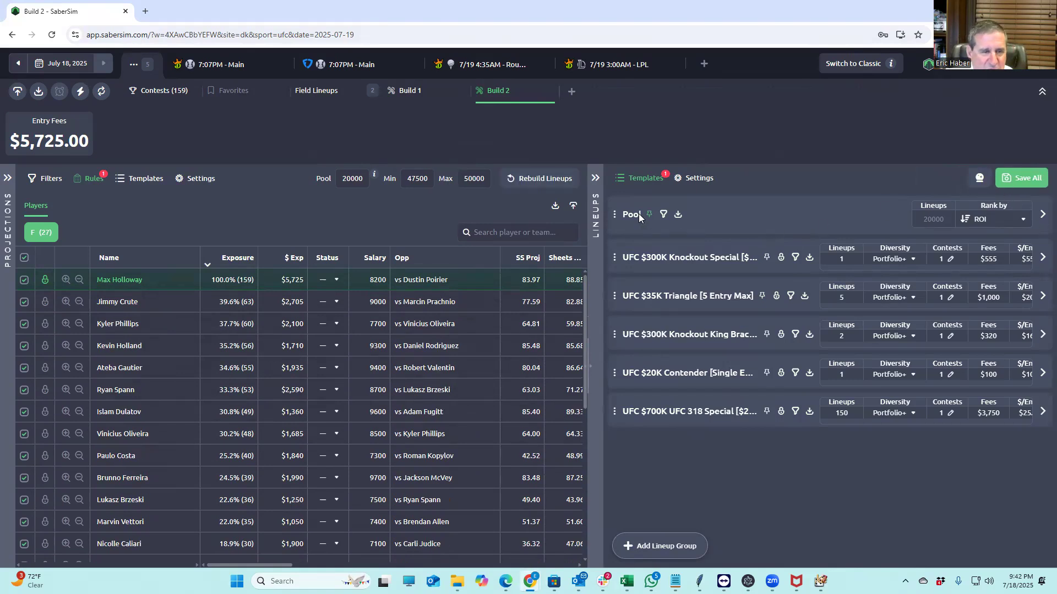
left_click(678, 216)
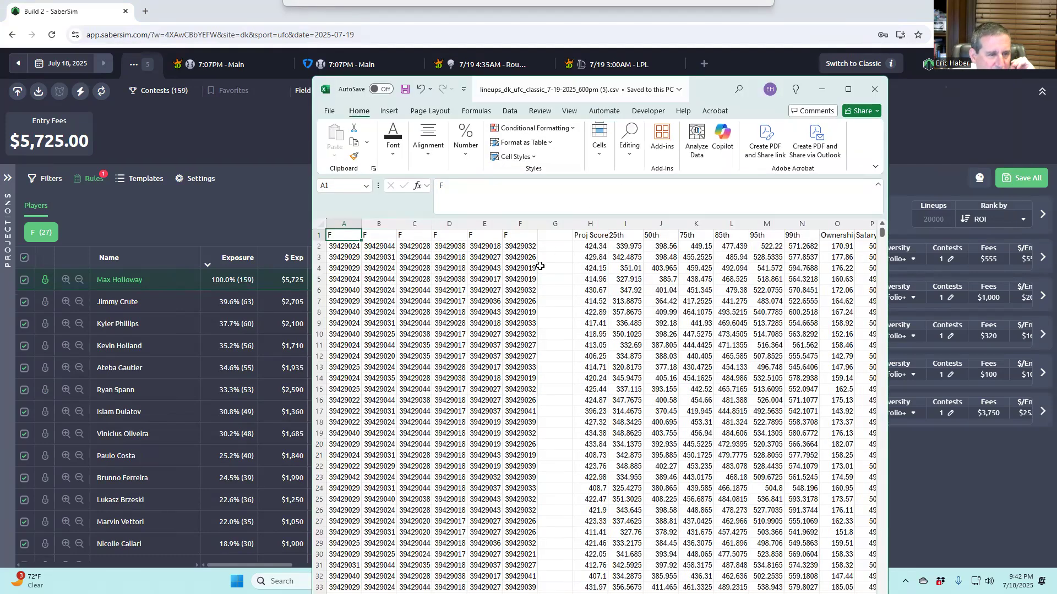
Save all 159 lineups to the 5 contests and download and open the UFC $700K lineups
left_click(874, 91)
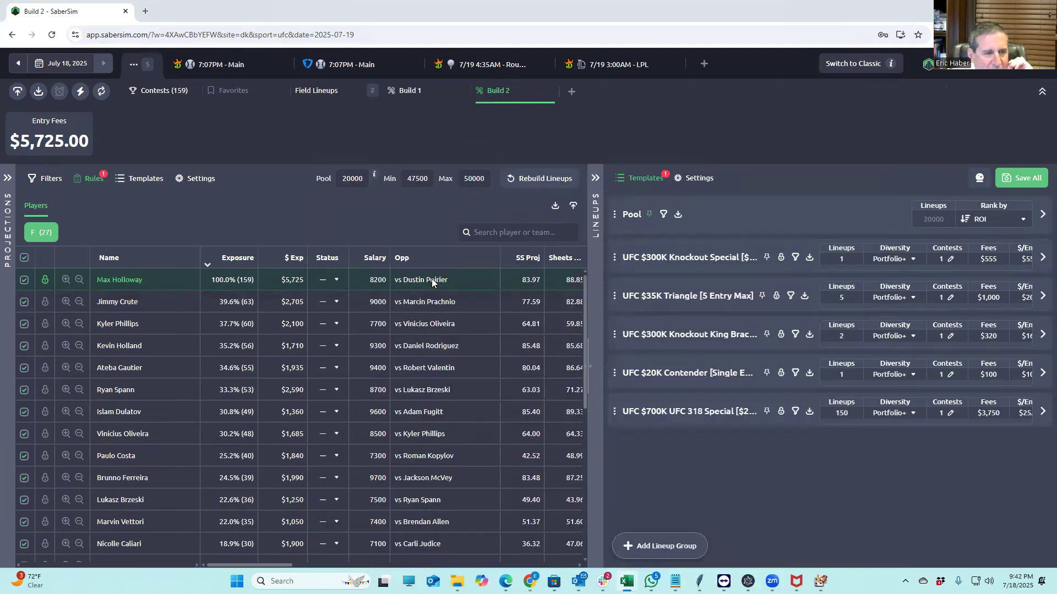
left_click(1013, 180)
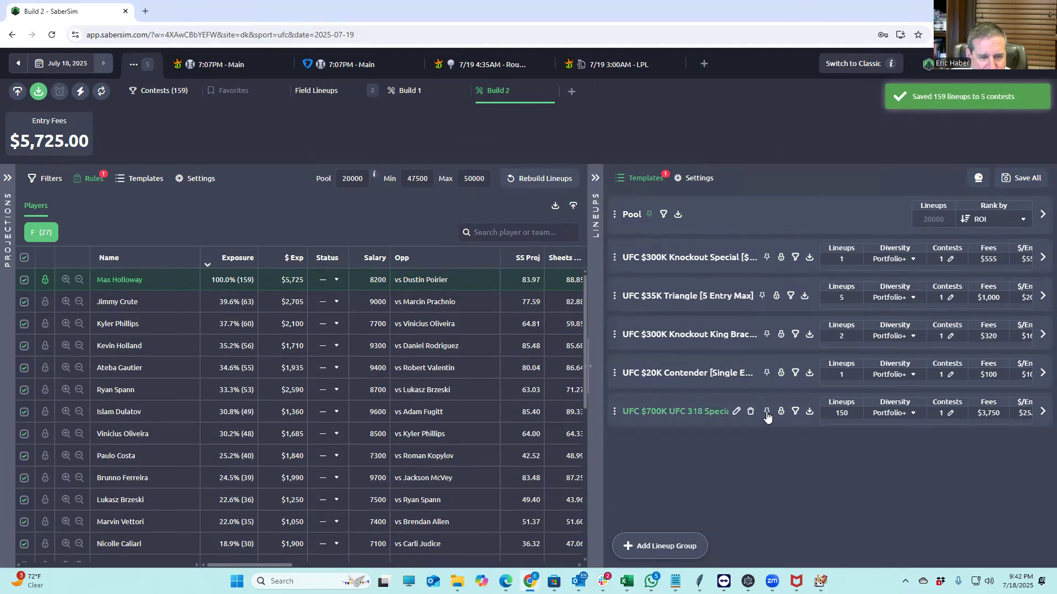
left_click(809, 412)
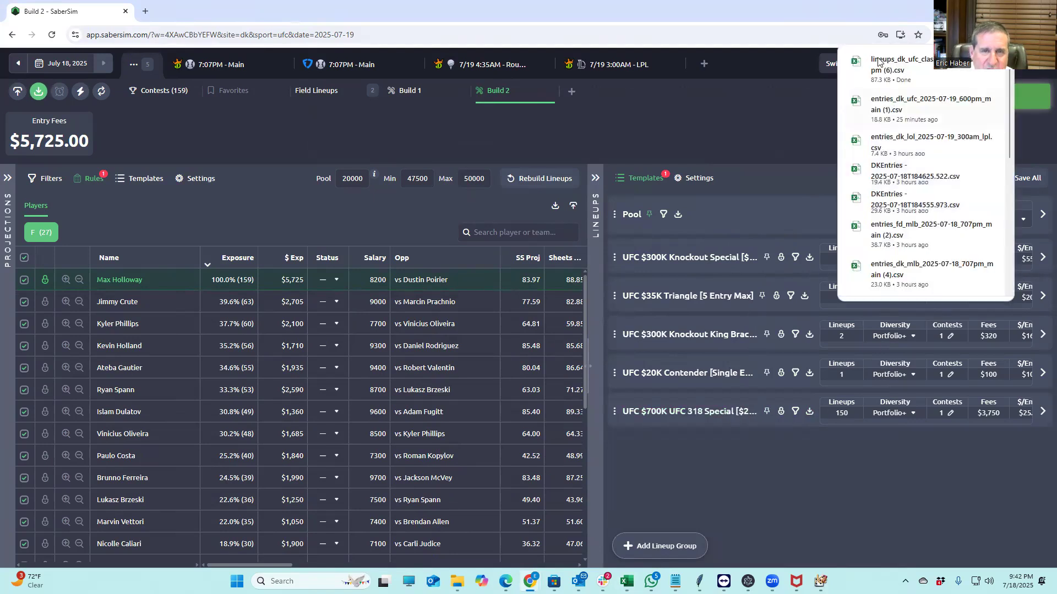
left_click(879, 65)
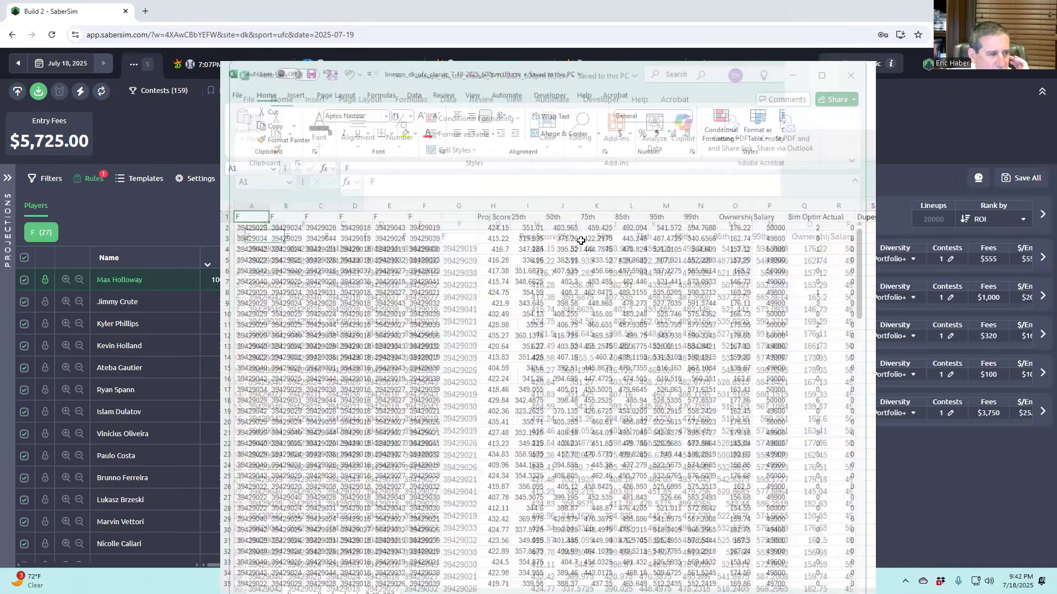
Add header filters and sort the lineups by GeoMean, largest to smallest
scroll(581, 240, "down", 15)
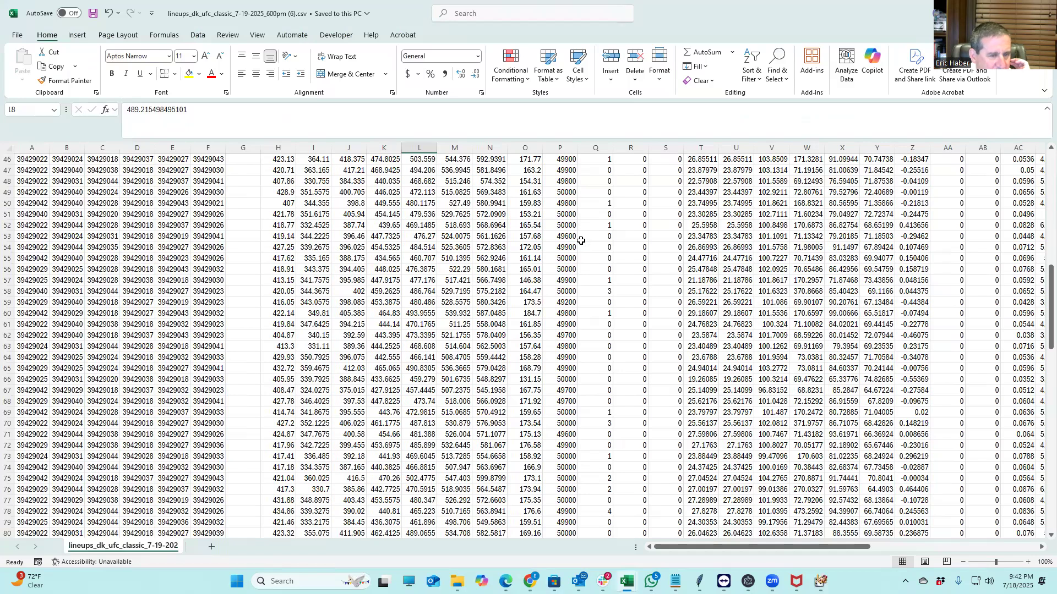
scroll(575, 243, "up", 12)
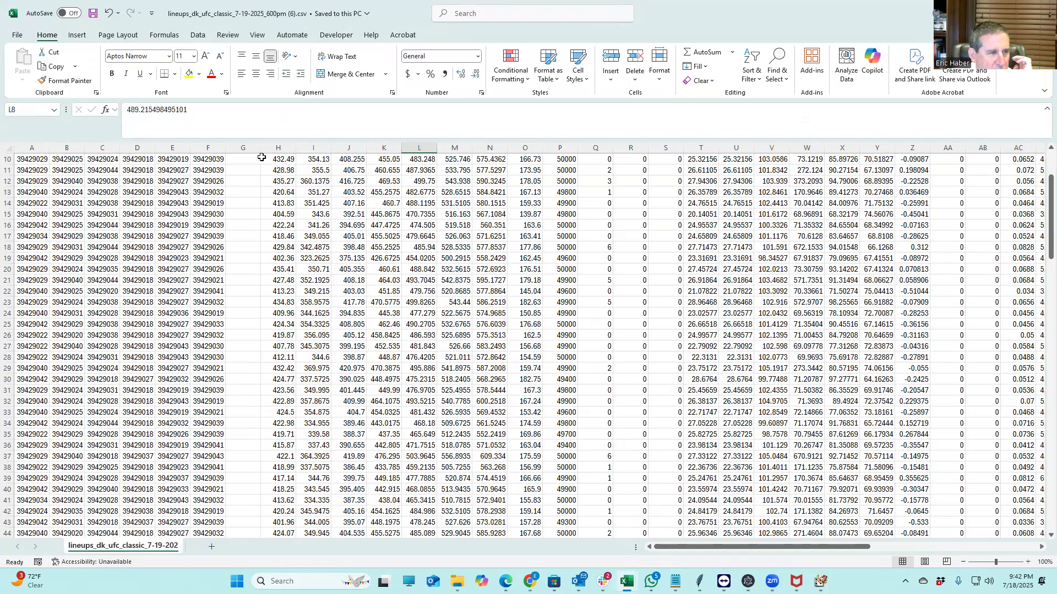
scroll(262, 158, "up", 3)
left_click_drag(262, 148, 1025, 148)
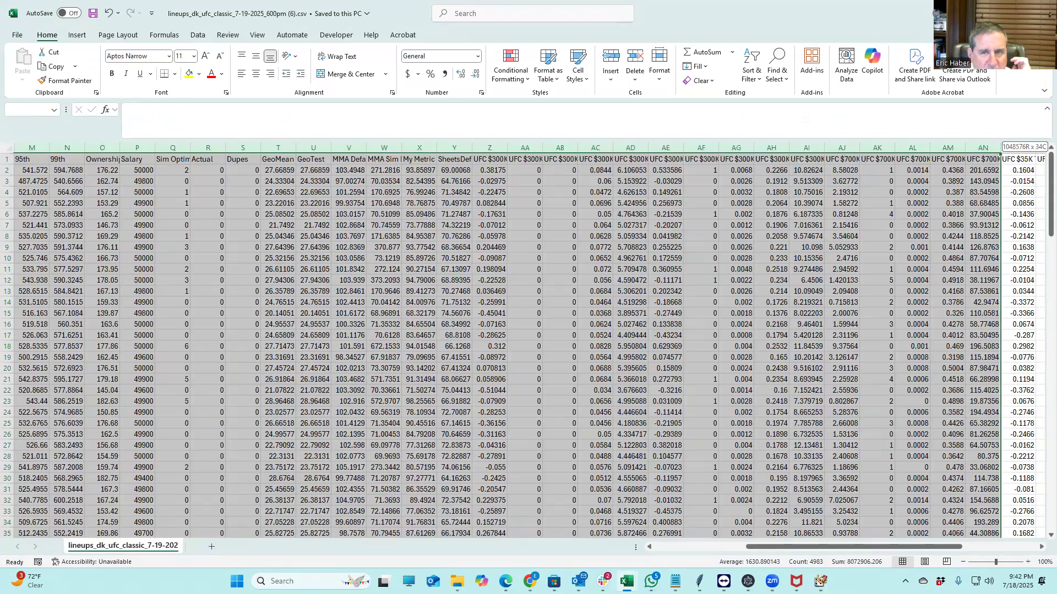
left_click_drag(867, 158, 866, 157)
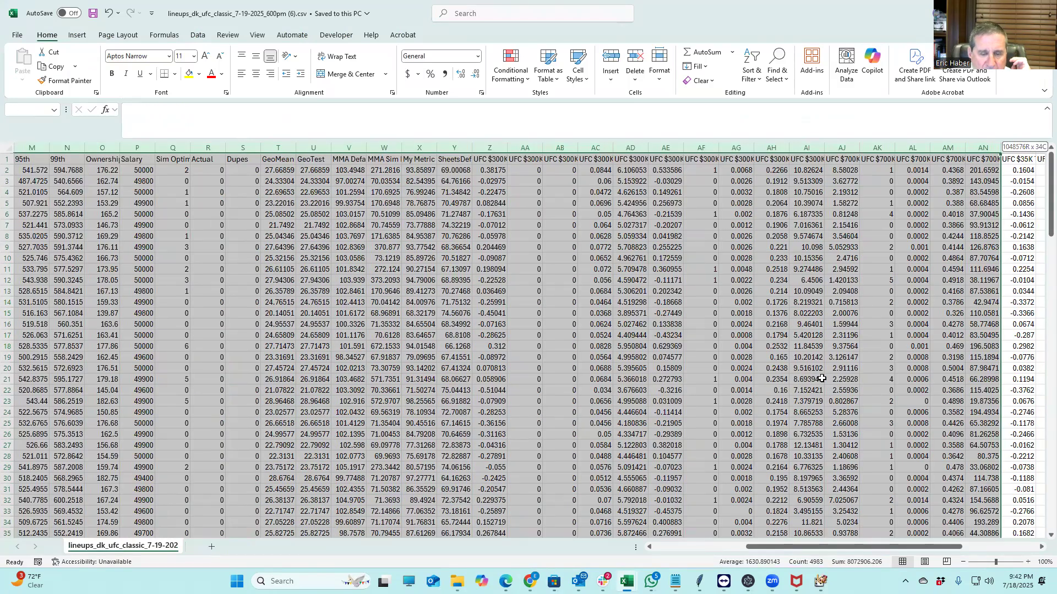
left_click_drag(962, 548, 519, 499)
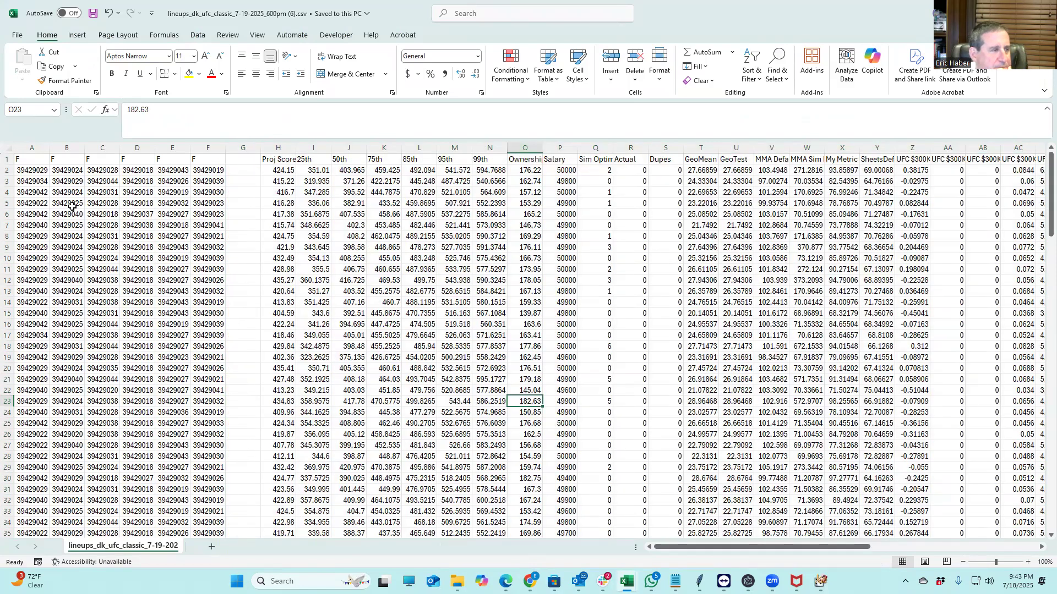
left_click(8, 147)
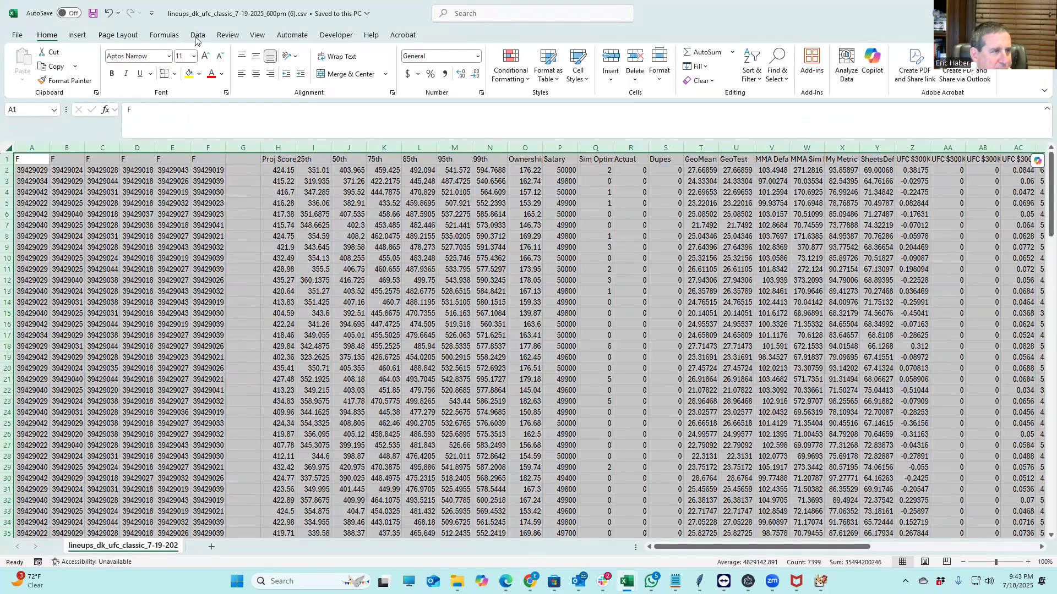
key("alt+a")
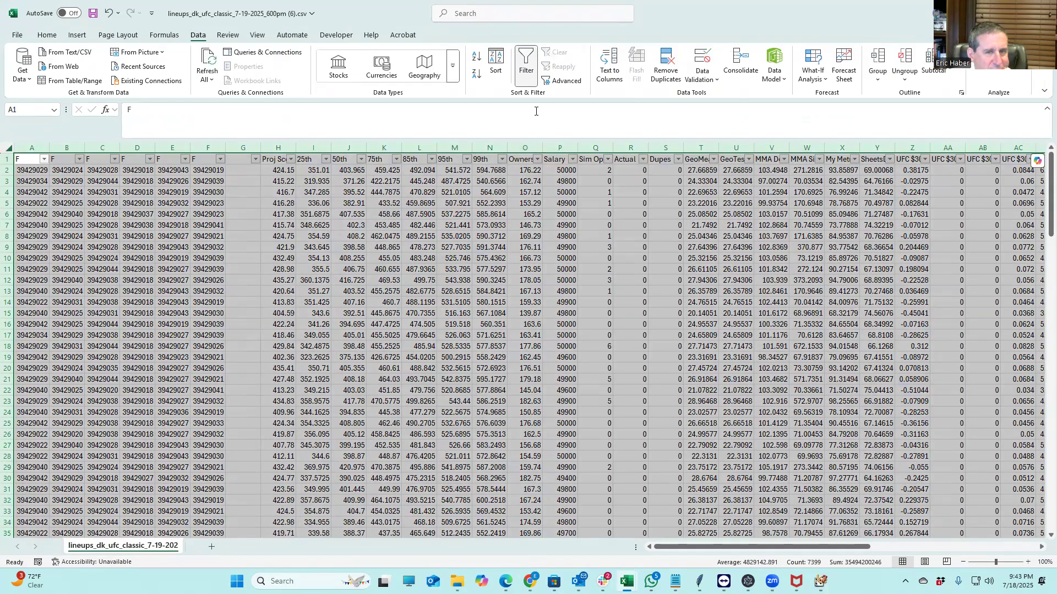
key("t")
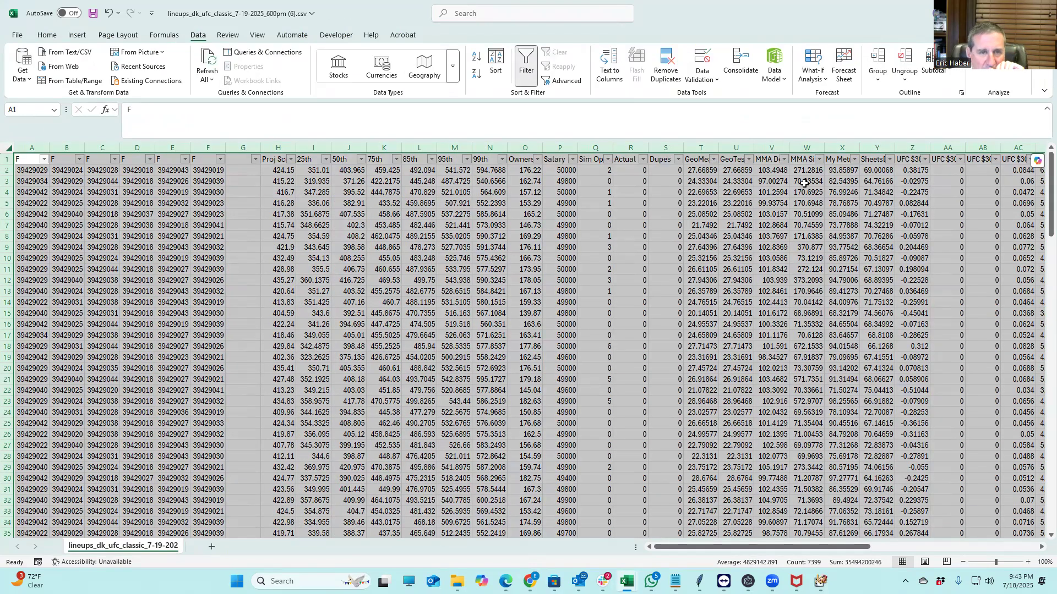
left_click(713, 159)
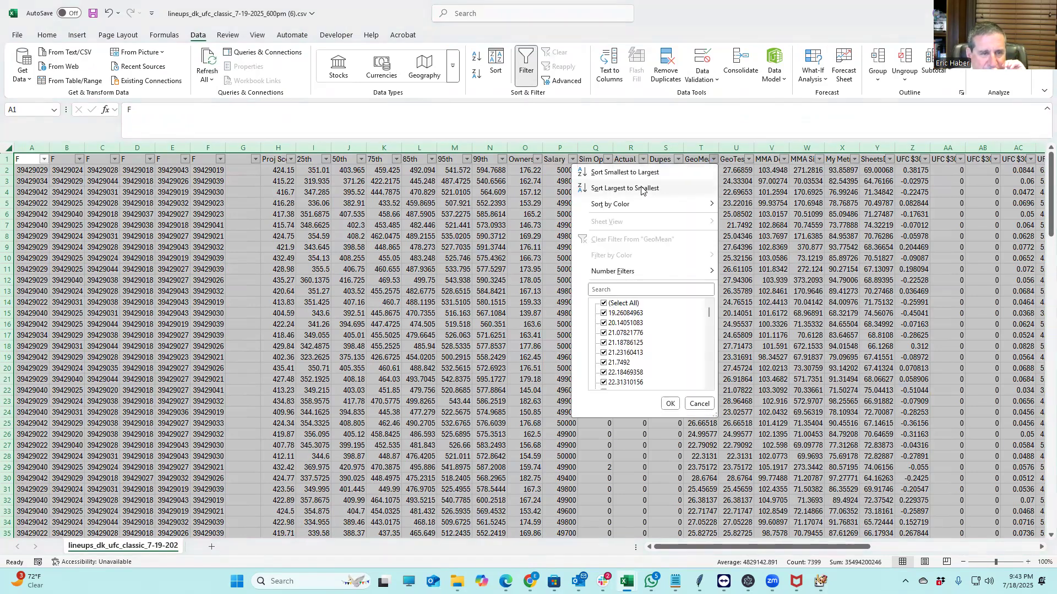
key("Escape")
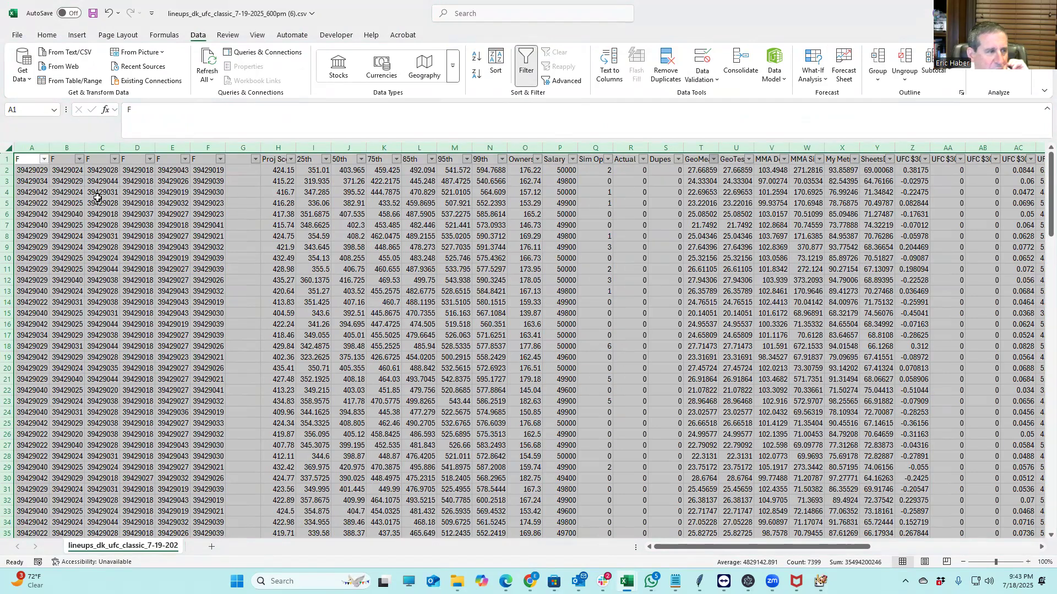
left_click_drag(9, 169, 163, 325)
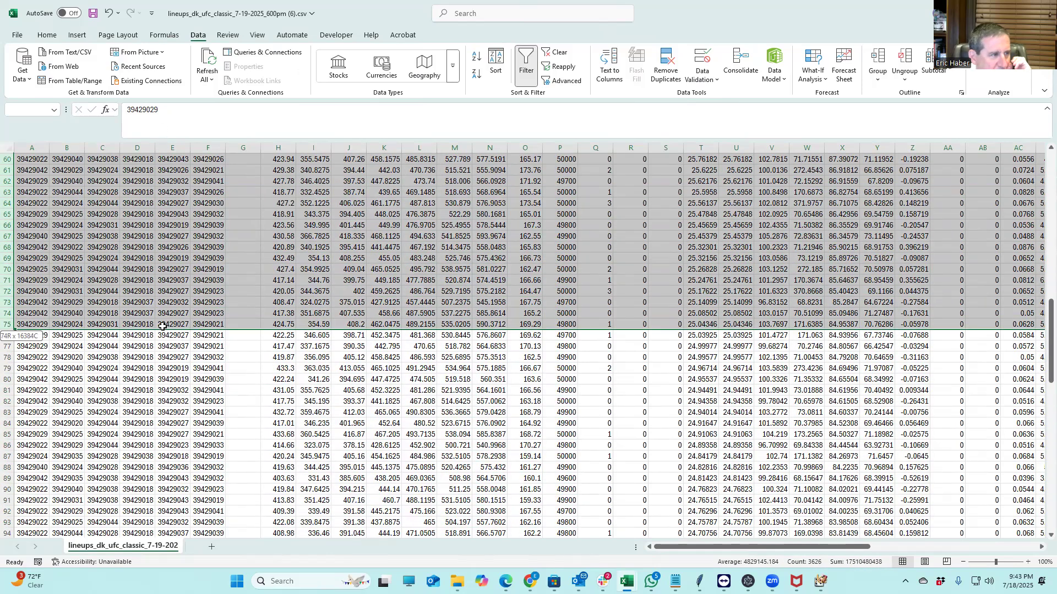
Delete rows 2–61 to drop the top 60 lineups
right_click(9, 250)
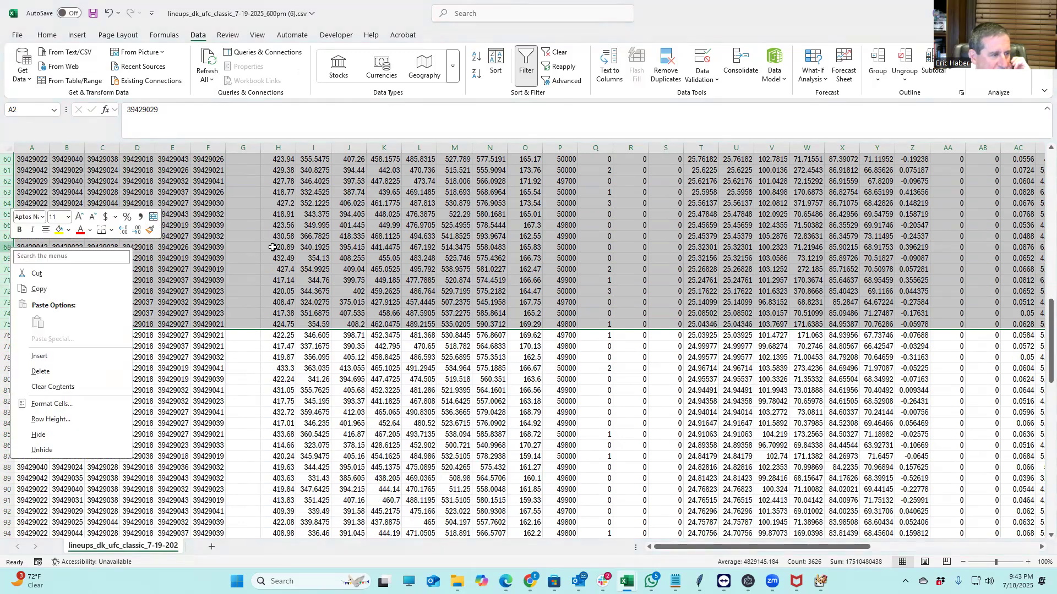
key("Escape")
scroll(58, 276, "up", 13)
scroll(58, 277, "up", 7)
left_click(7, 170)
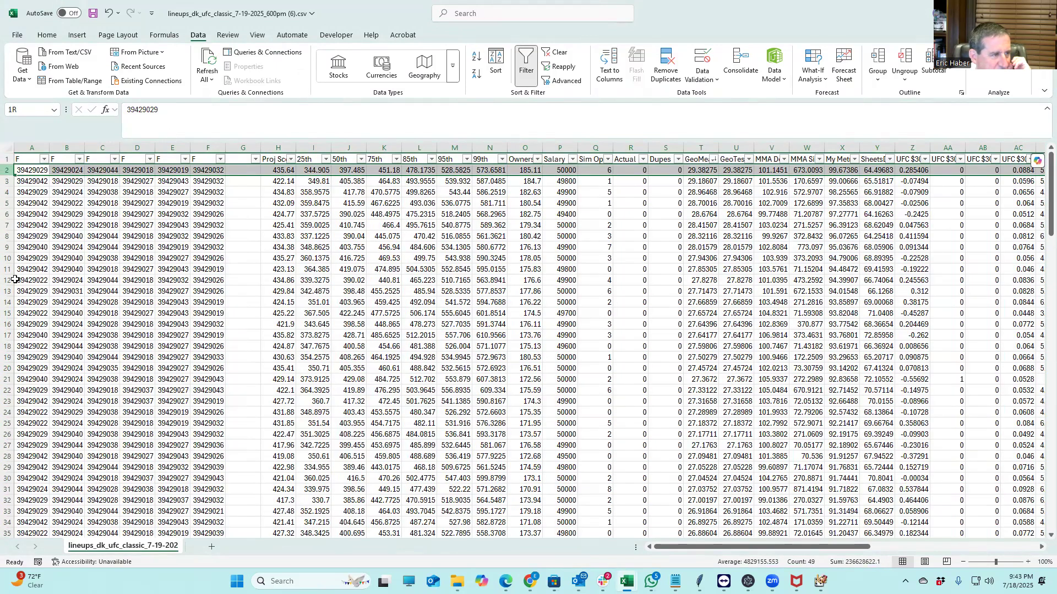
left_click_drag(18, 480, 21, 504)
right_click(11, 423)
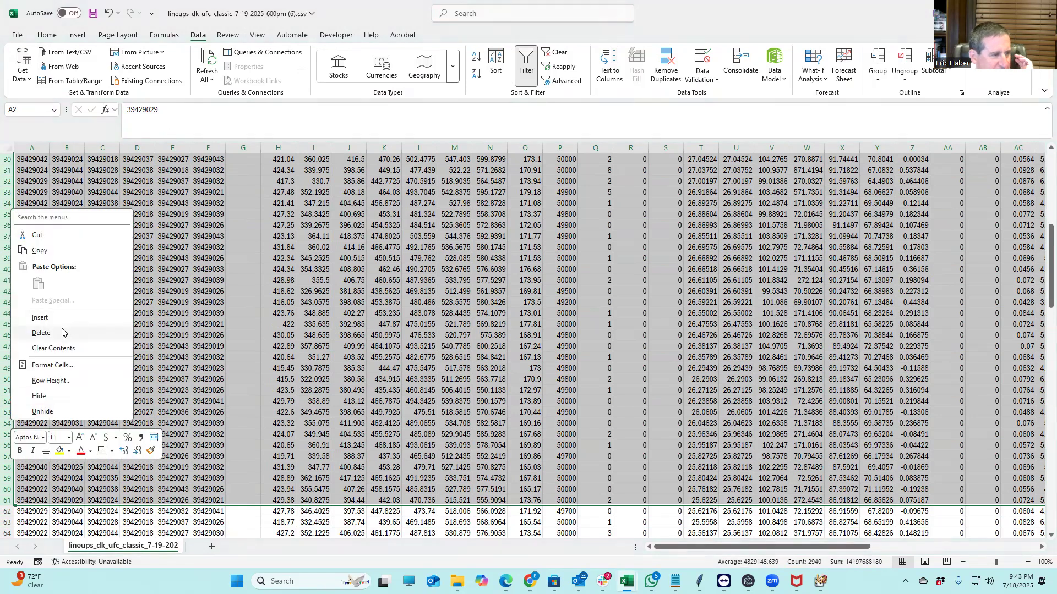
left_click(62, 333)
left_click(211, 337)
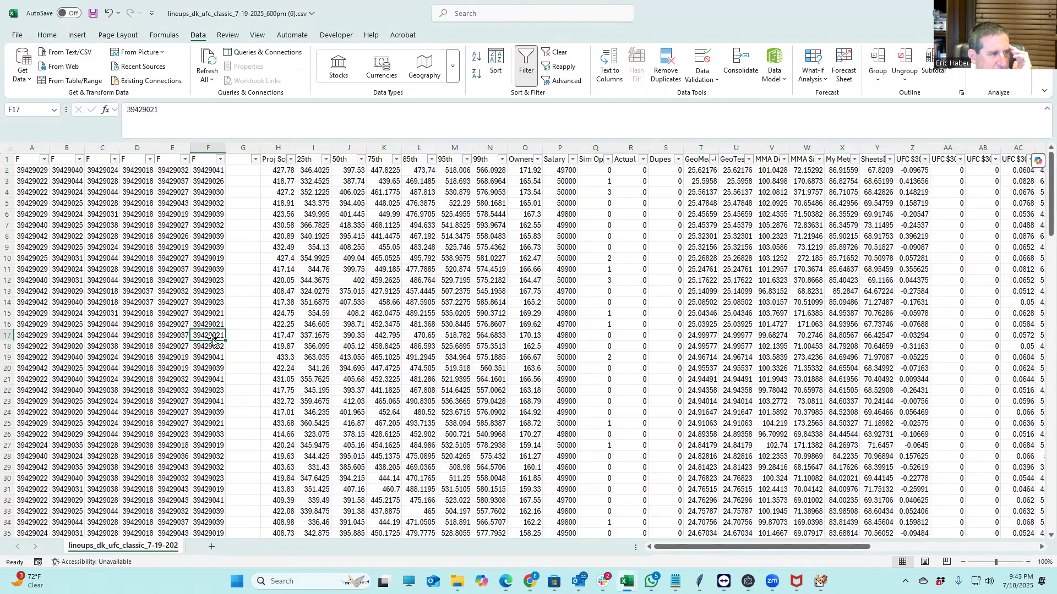
Delete rows 82–92 so only 80 lineups remain
left_click_drag(31, 170, 223, 533)
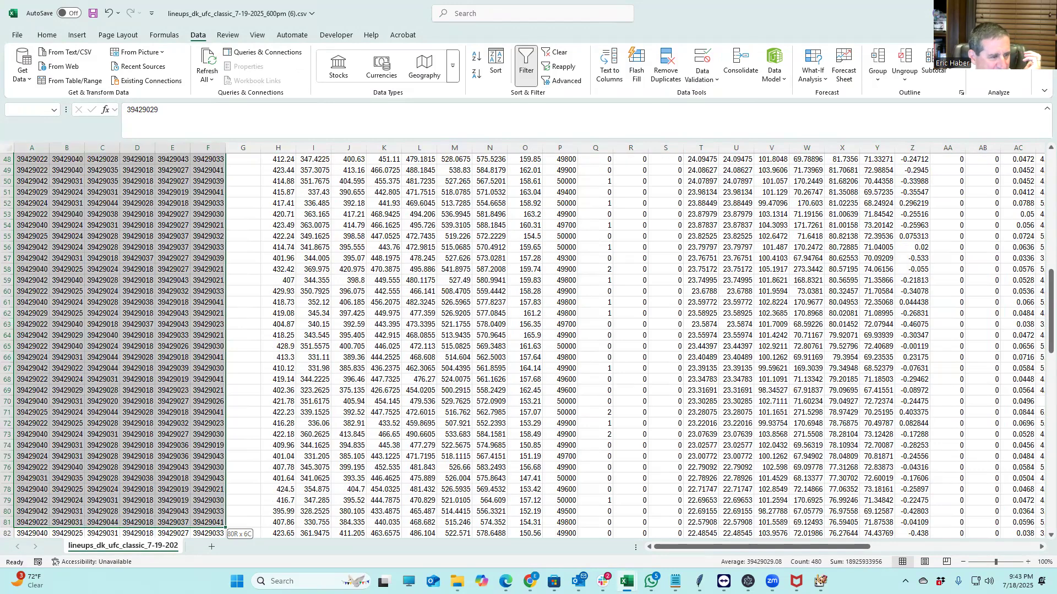
left_click_drag(207, 573, 207, 511)
scroll(133, 480, "down", 3)
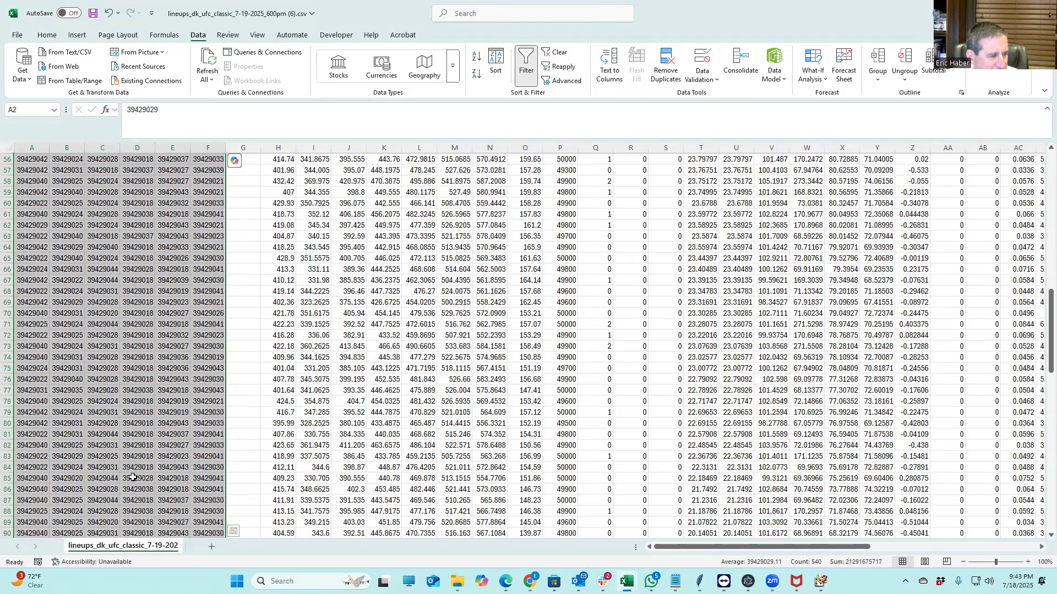
left_click(66, 425)
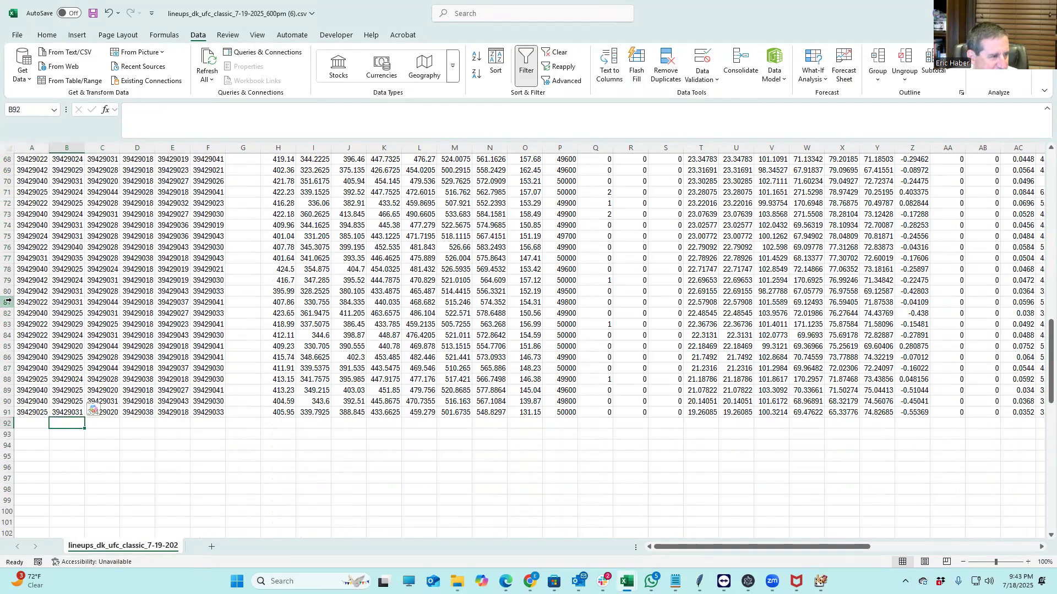
left_click(10, 302)
left_click_drag(9, 319, 8, 432)
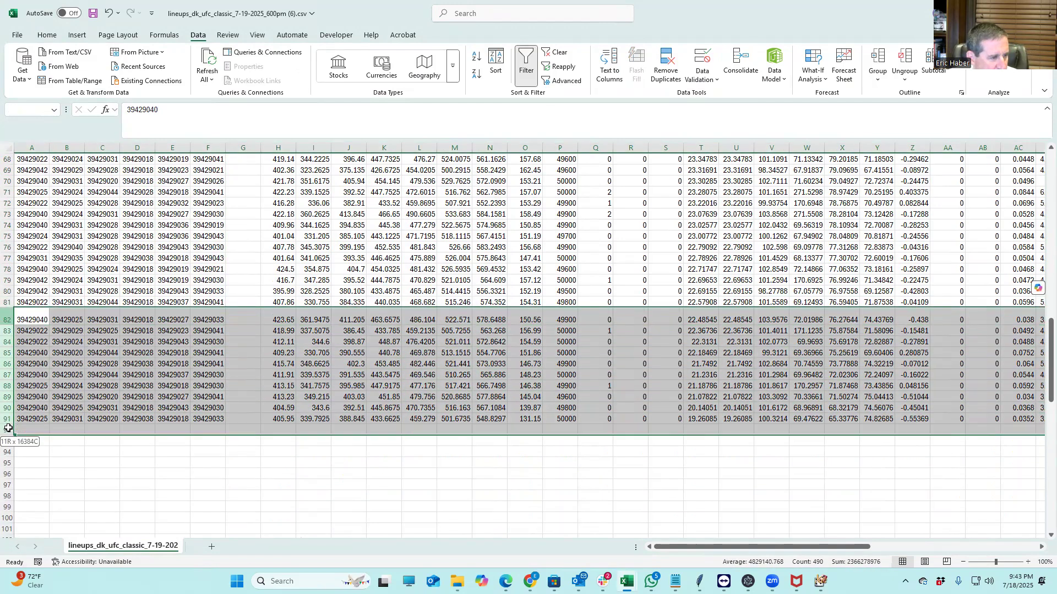
right_click(7, 364)
left_click(38, 270)
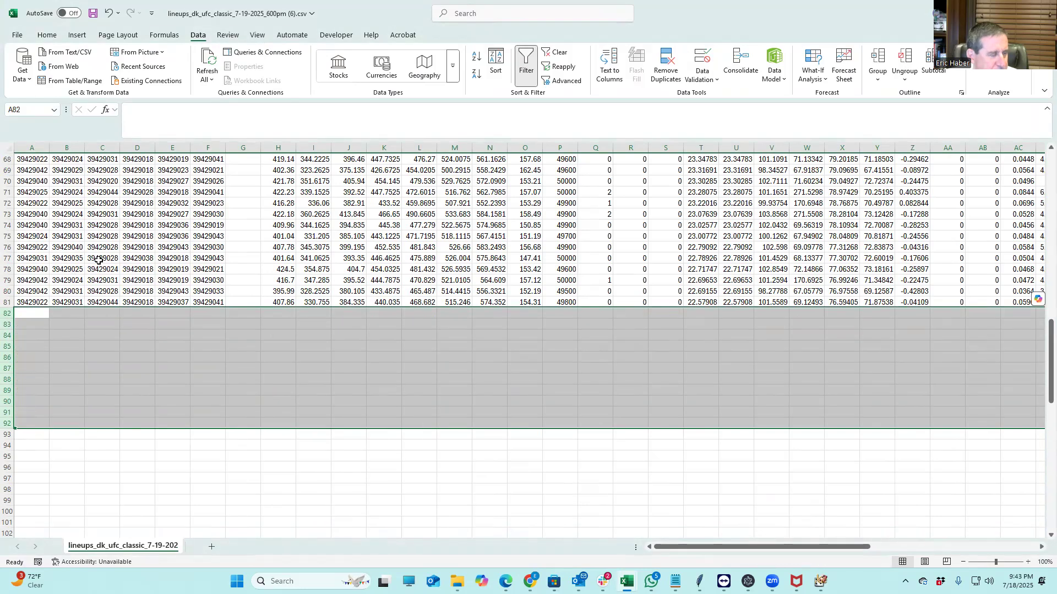
Save the file and select the lineup IDs in A2:F81
scroll(334, 279, "up", 20)
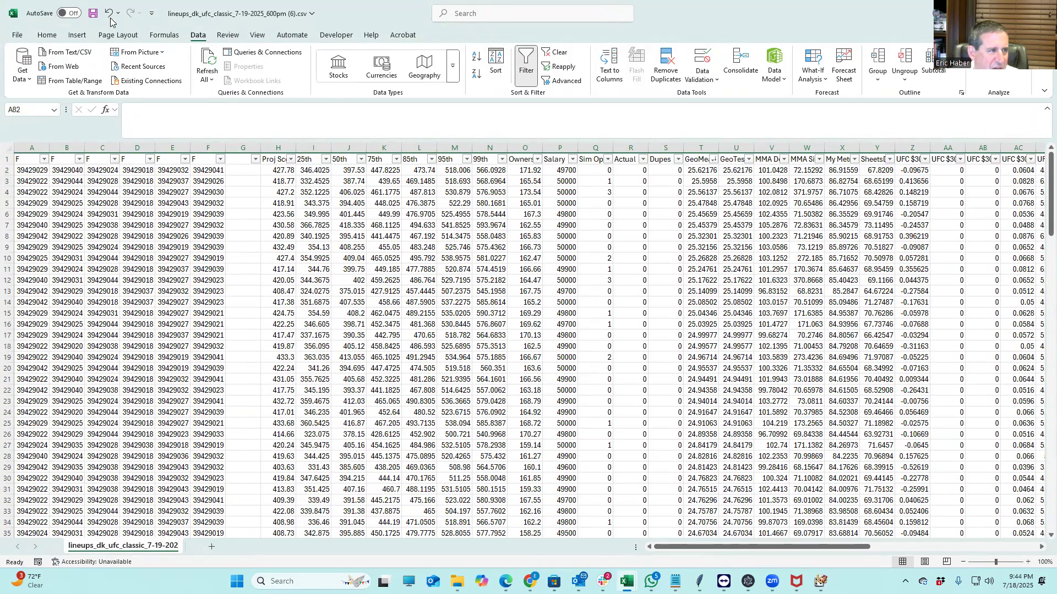
left_click(92, 13)
left_click_drag(21, 171, 208, 513)
Append the 80 copied lineups to DPonly.csv starting at A71 and save it
key("ctrl+c")
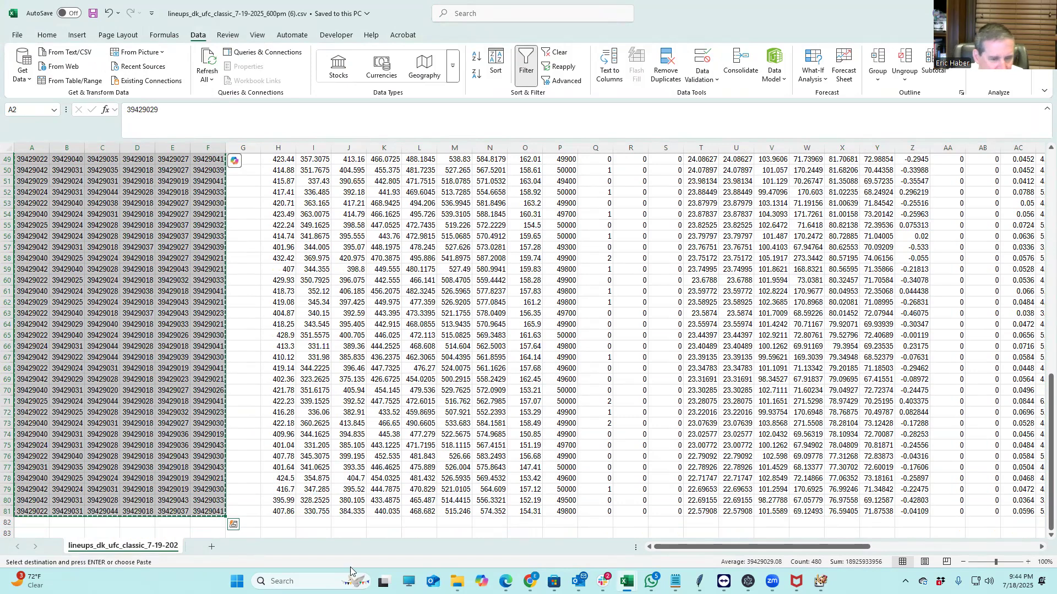
left_click(627, 581)
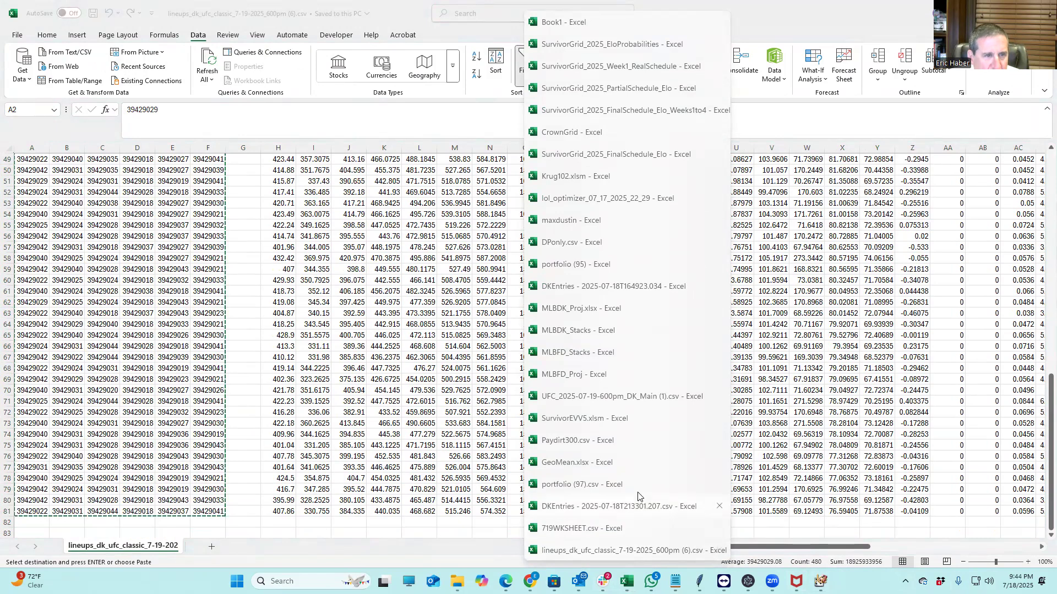
left_click(561, 244)
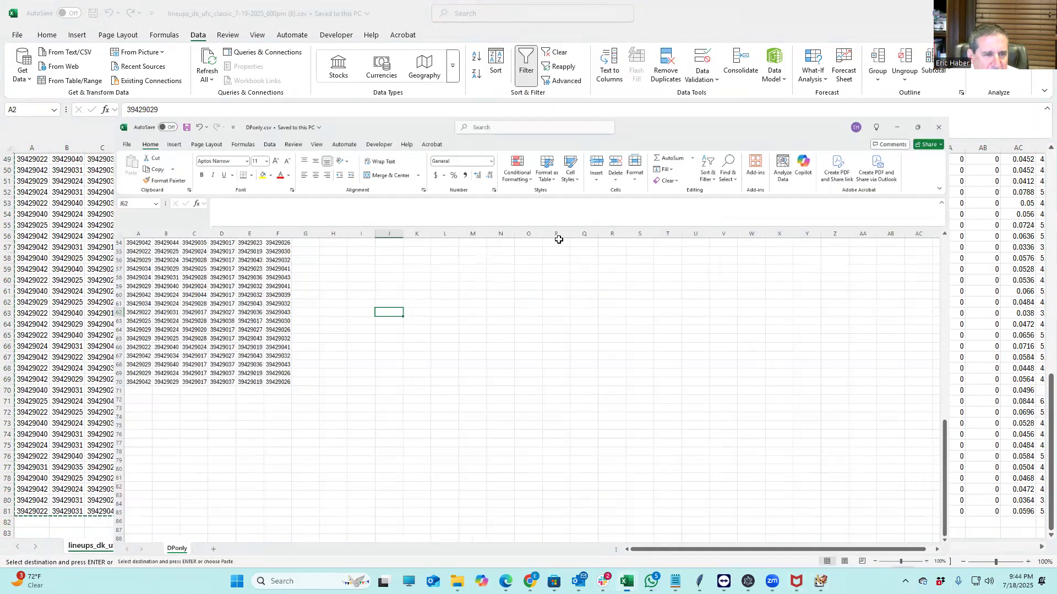
left_click(32, 347)
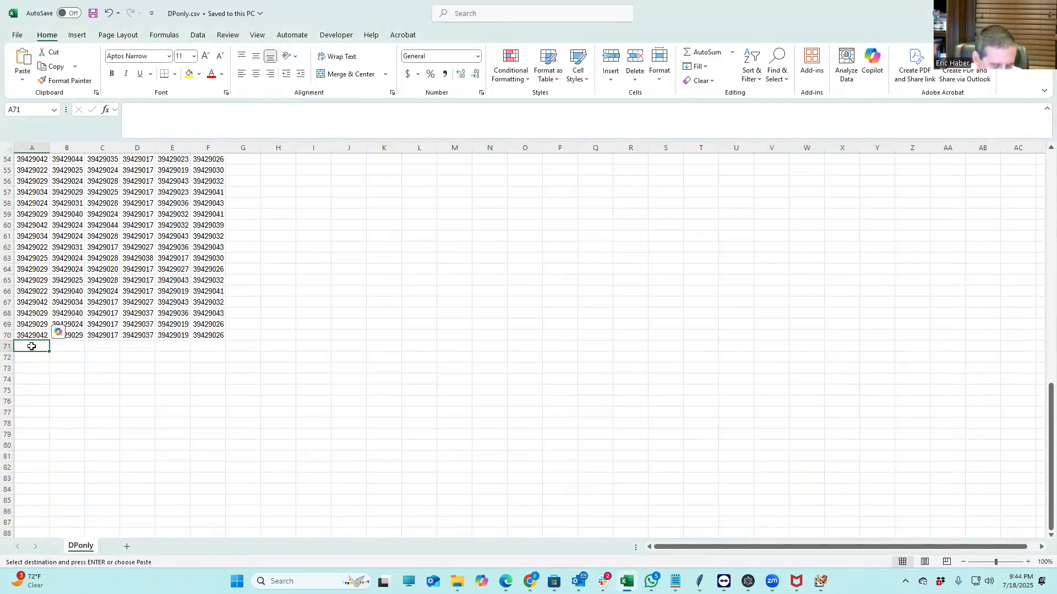
key("ctrl+v")
scroll(417, 427, "down", 20)
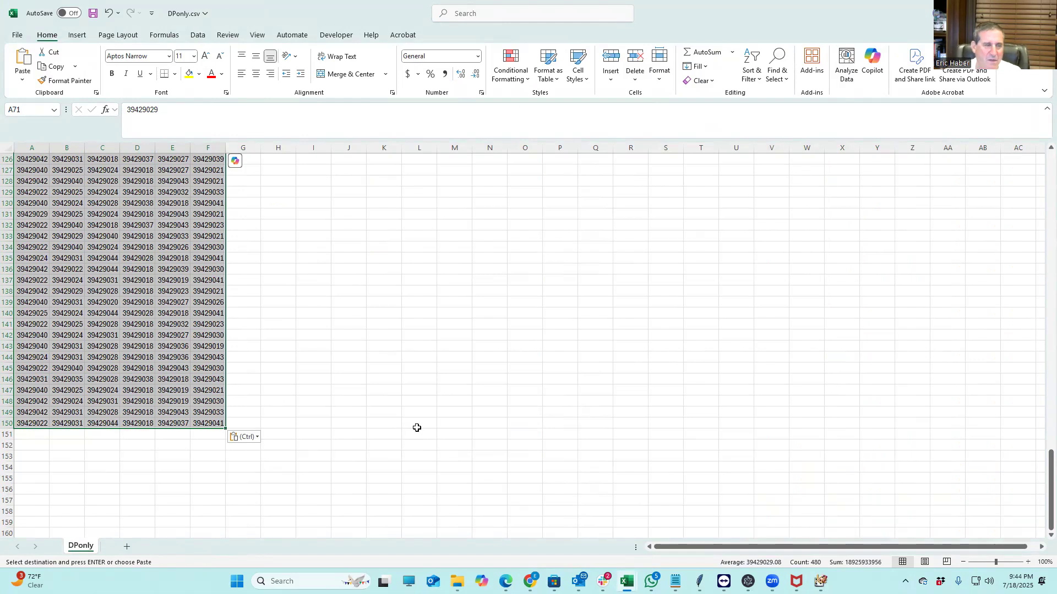
left_click_drag(1051, 484, 1050, 182)
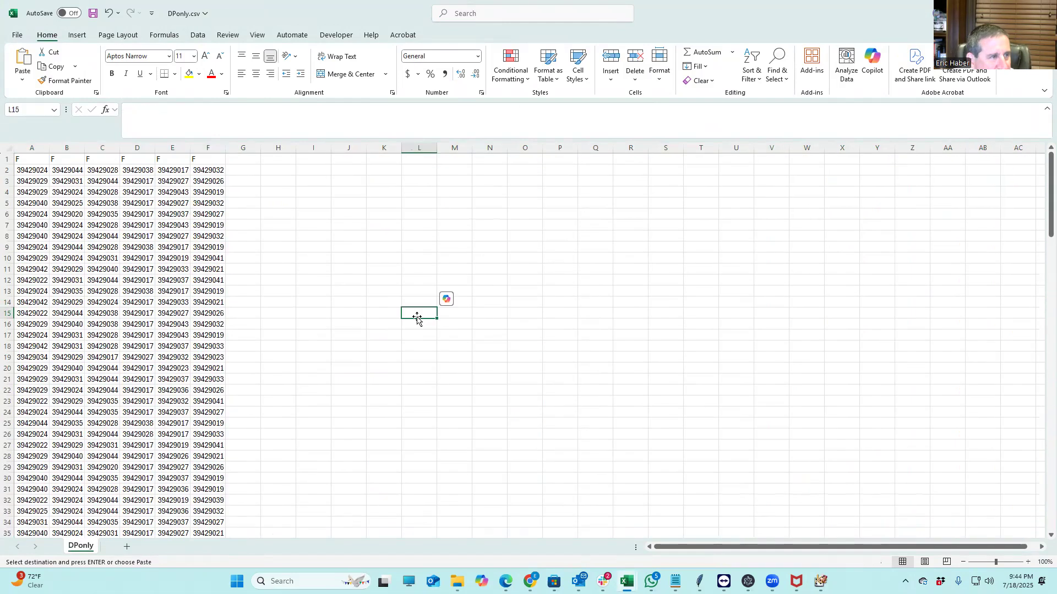
left_click(93, 18)
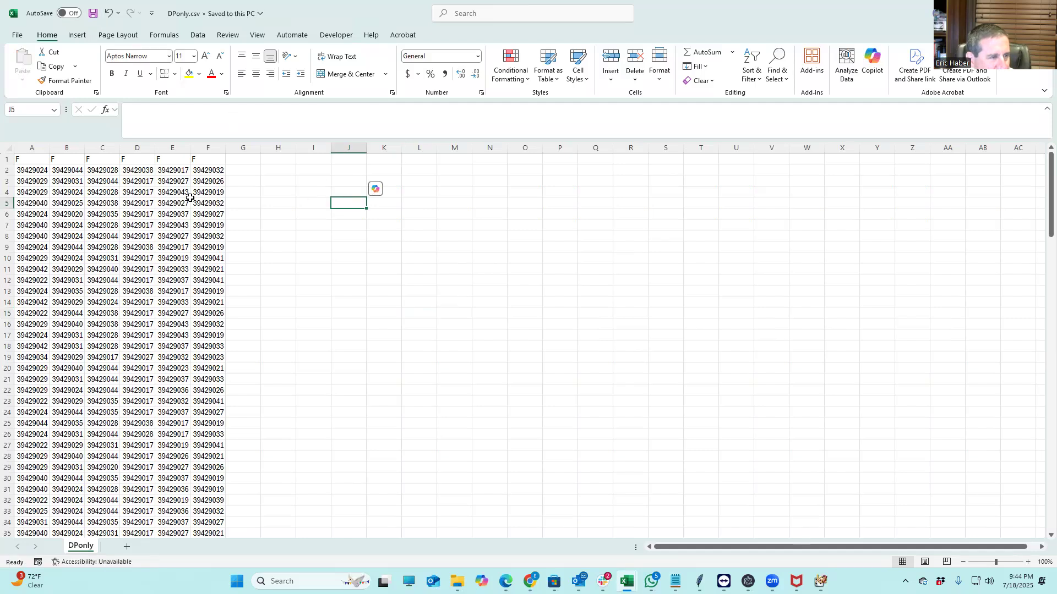
Copy the player-ID lineups A2:F150 from DPonly.csv and switch to the lineups workbook
left_click_drag(25, 170, 212, 519)
key("ctrl+c")
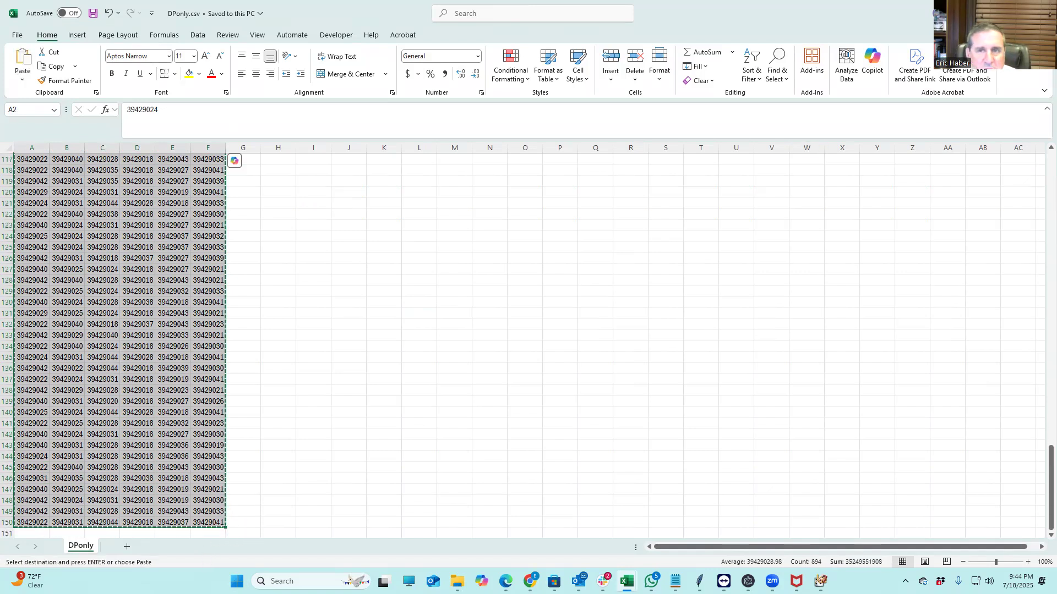
key("alt+Tab")
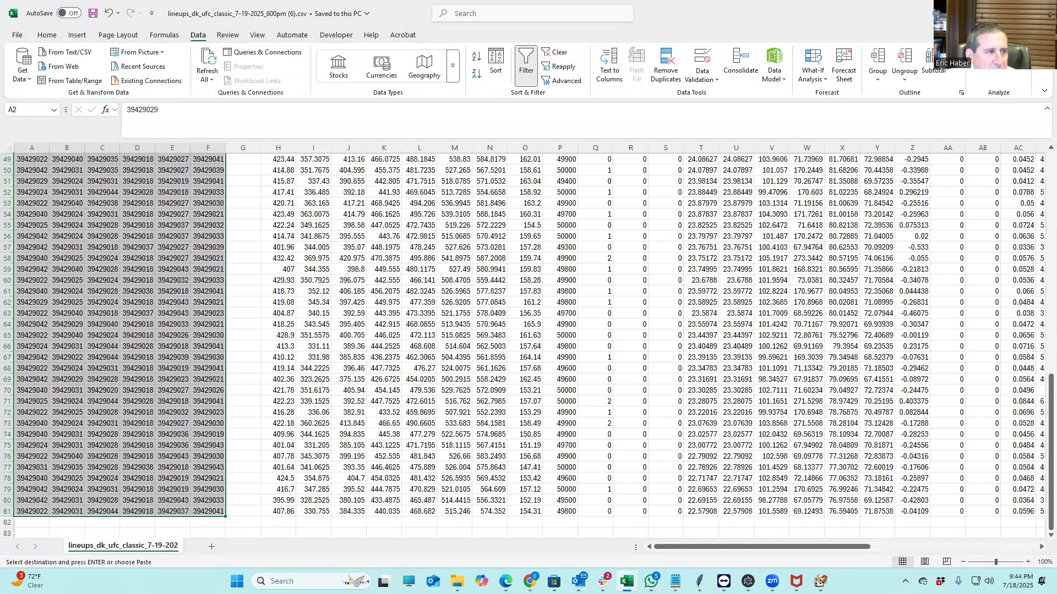
key("alt+Tab")
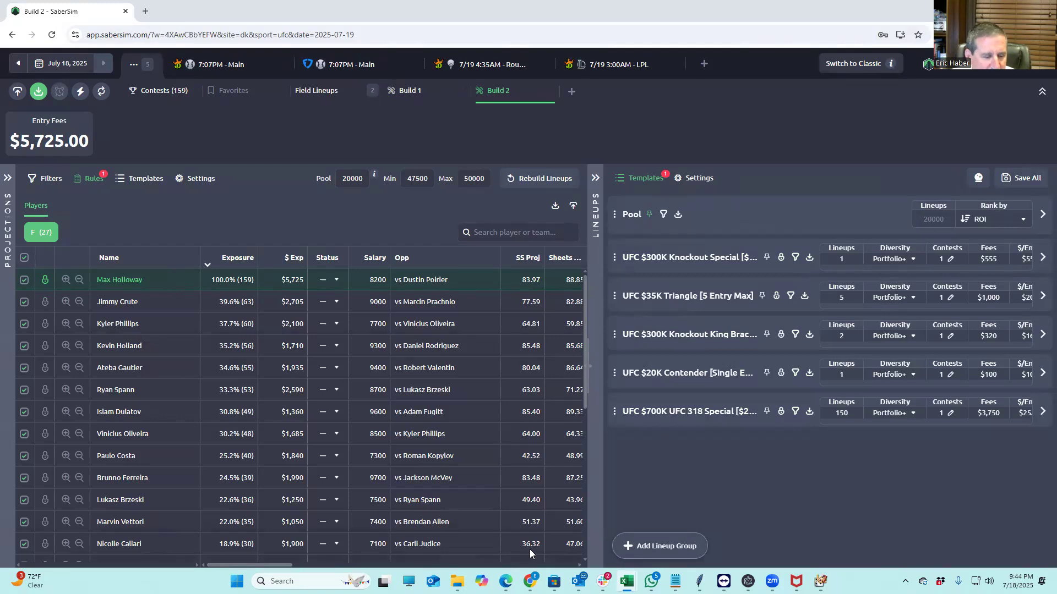
Bring up DPonly.csv, then minimize it, the SaberSim Chrome window and the eXtreme Gammon game
mouse_move(626, 581)
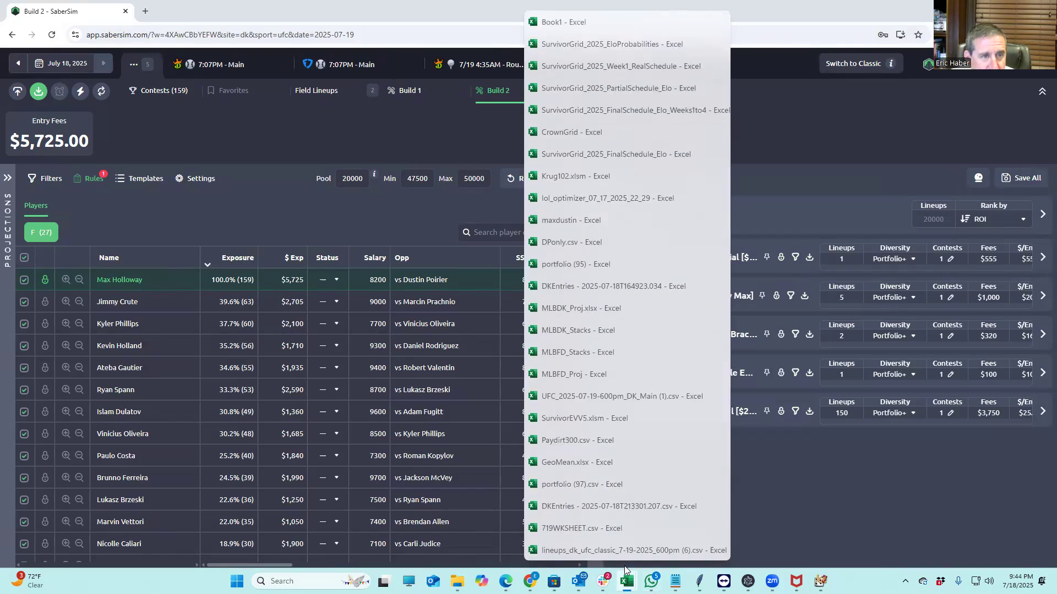
left_click(566, 245)
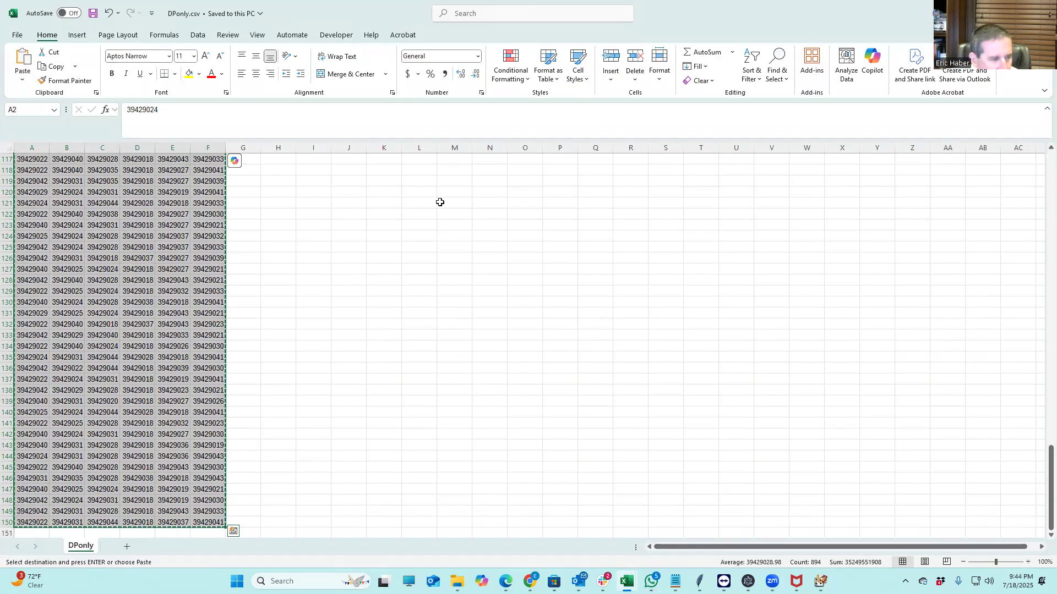
left_click(992, 11)
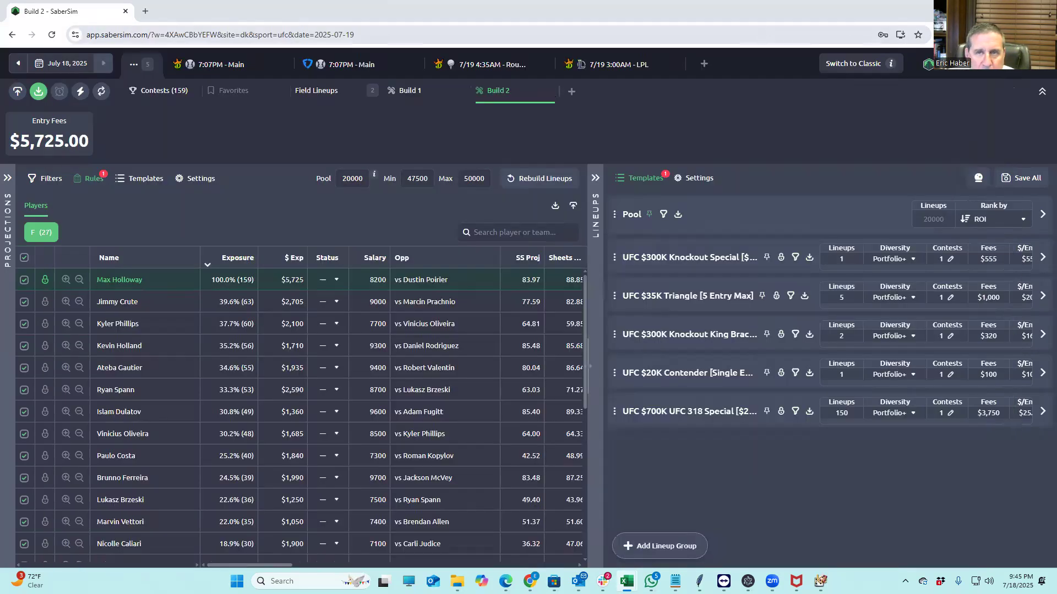
left_click(992, 10)
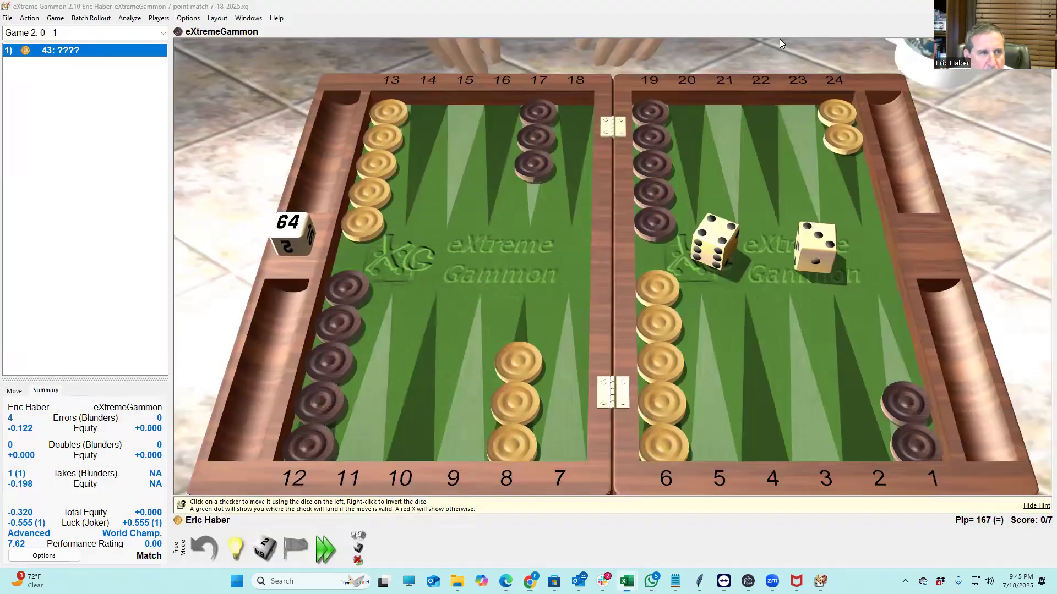
left_click(993, 8)
Download the MMA entries from DraftKings Edit Entries and open DKEntries - 2025-07-18T214513.887.csv
mouse_move(530, 581)
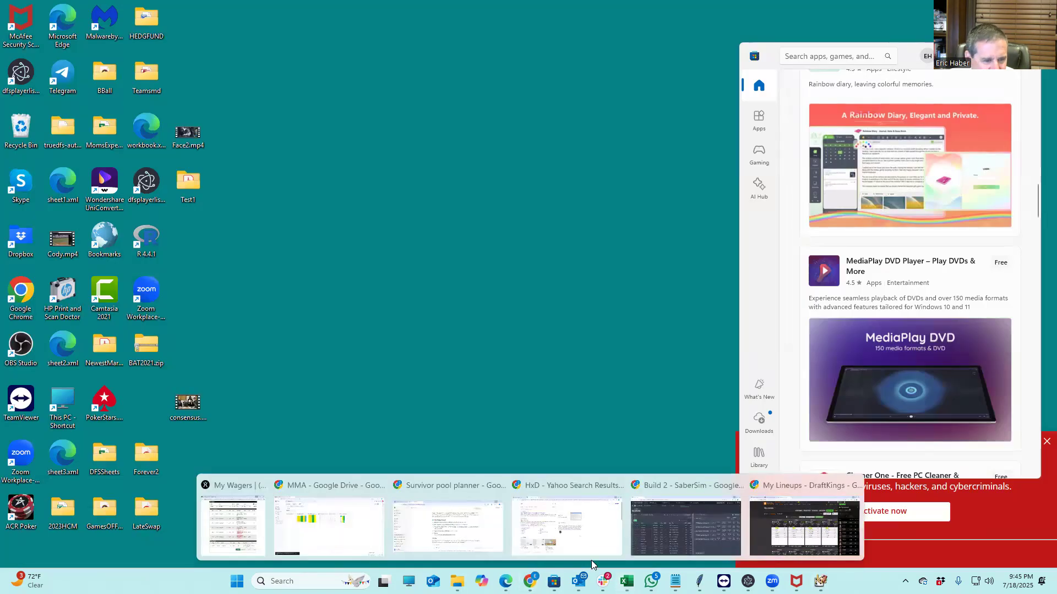
left_click(804, 526)
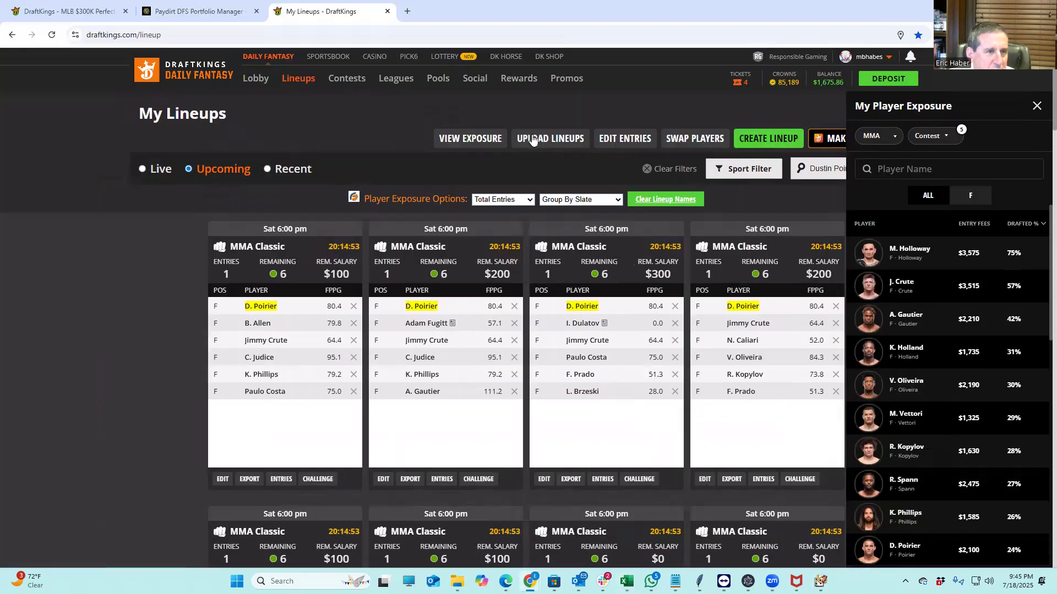
left_click(621, 145)
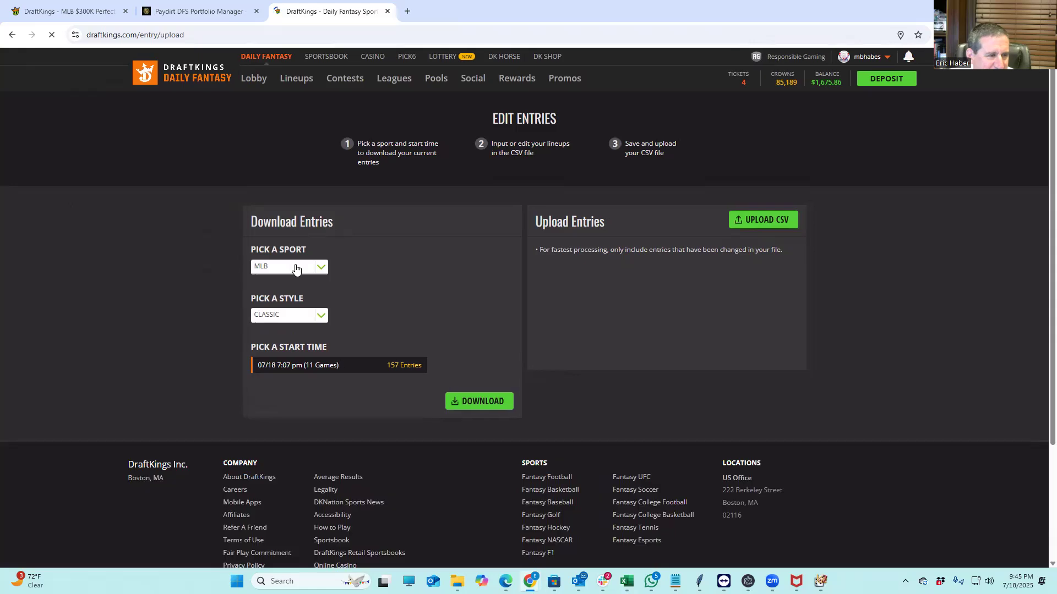
left_click(294, 267)
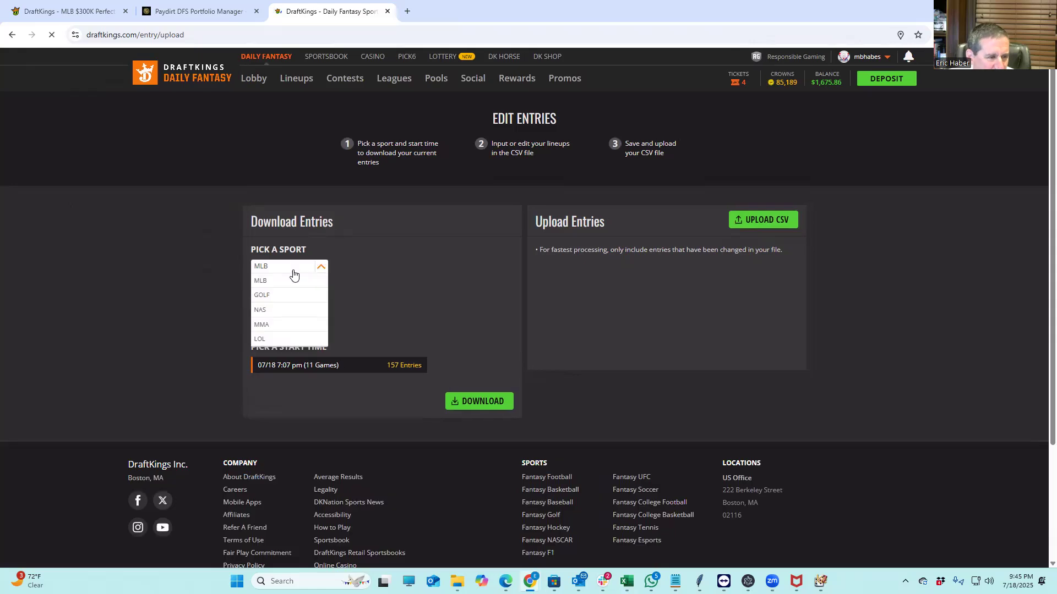
left_click(275, 325)
left_click(489, 407)
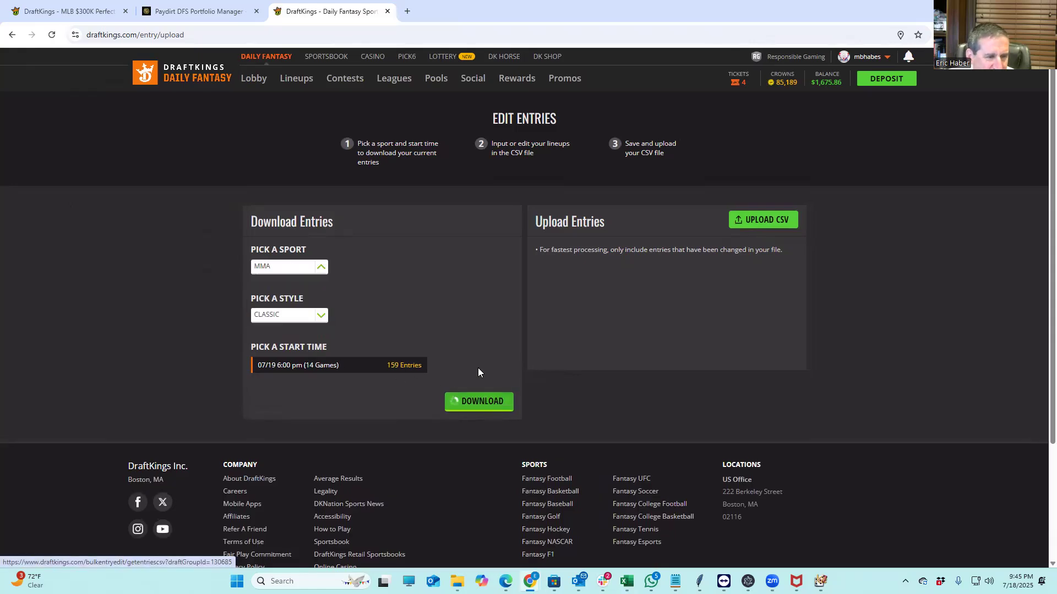
left_click(900, 67)
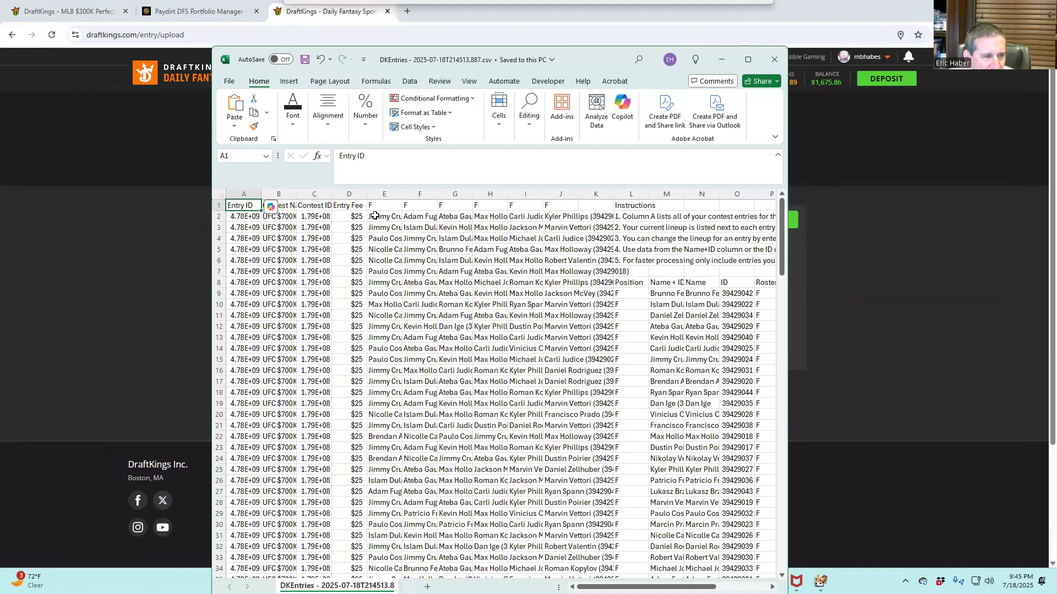
Paste the player IDs from E2 into the DKEntries file, save it, and start a DraftKings CSV upload
left_click(381, 217)
key("ctrl+v")
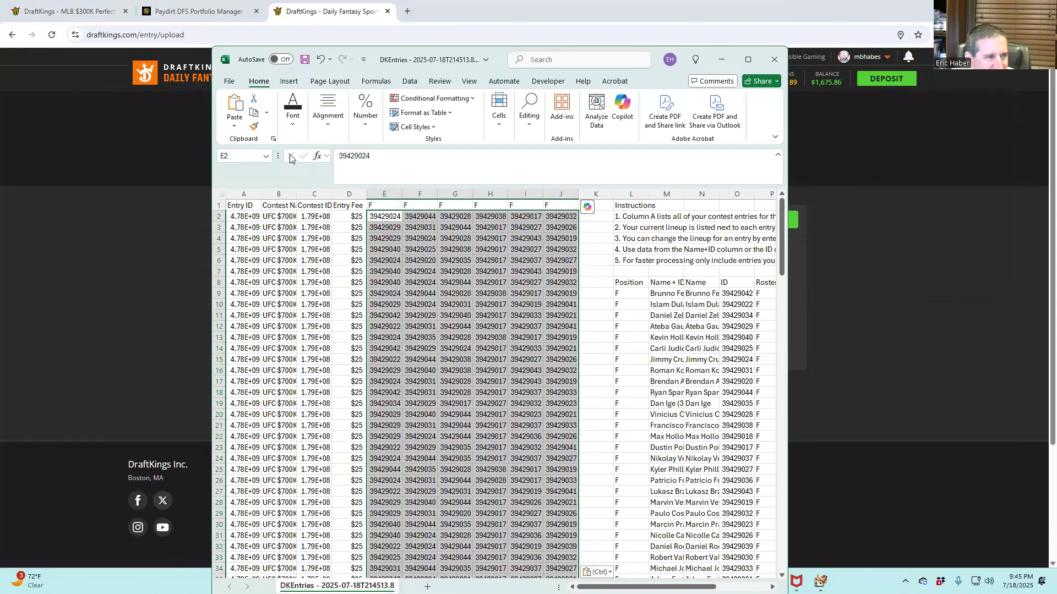
left_click(306, 61)
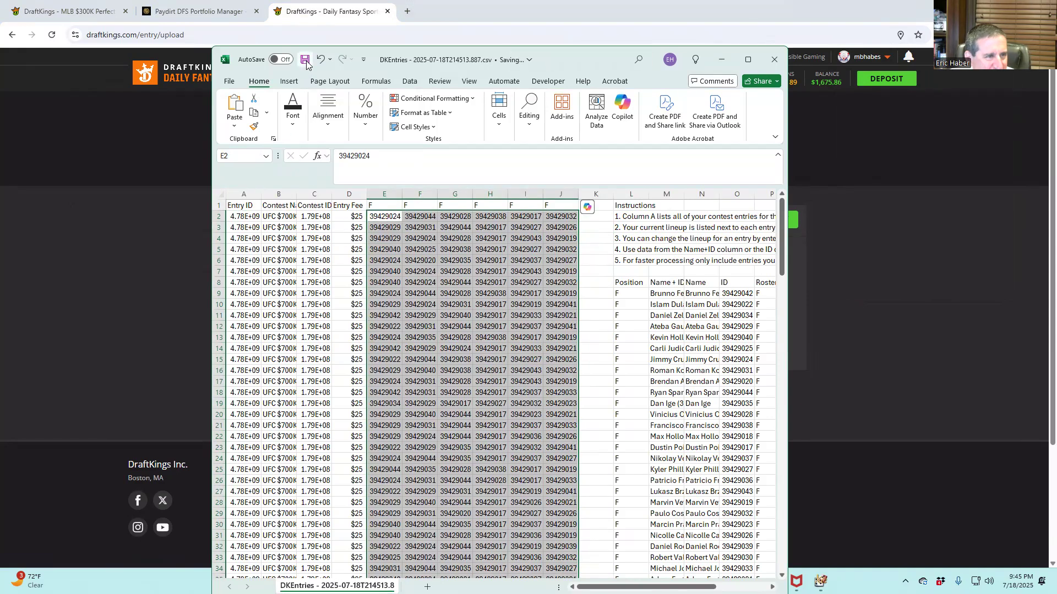
left_click(722, 63)
left_click(747, 219)
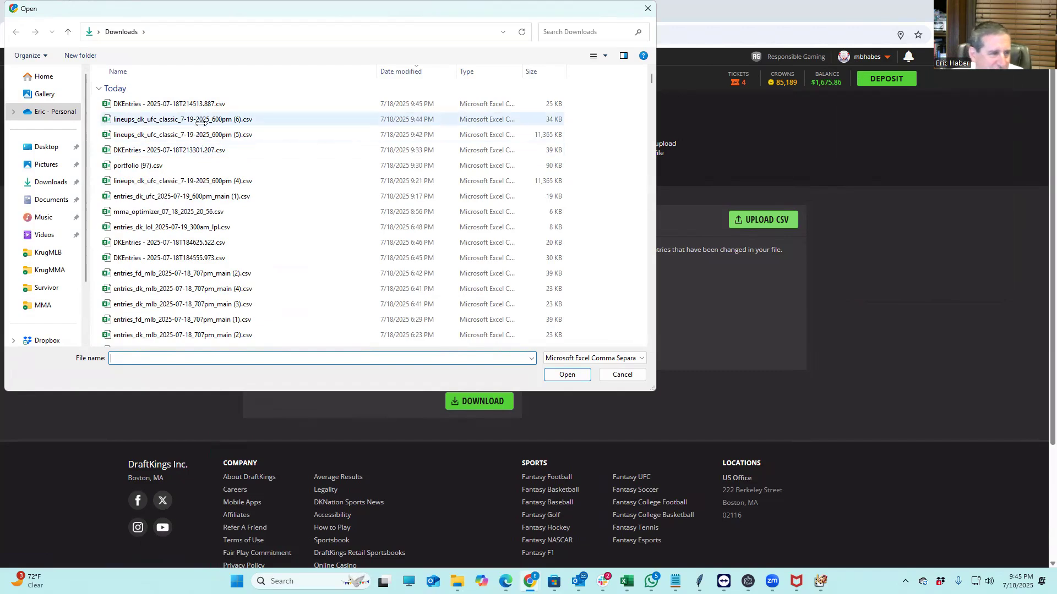
Upload the edited DKEntries - 2025-07-18T214513.887.csv, with 159/159 entries and 0 errors
left_click(186, 105)
left_click(567, 375)
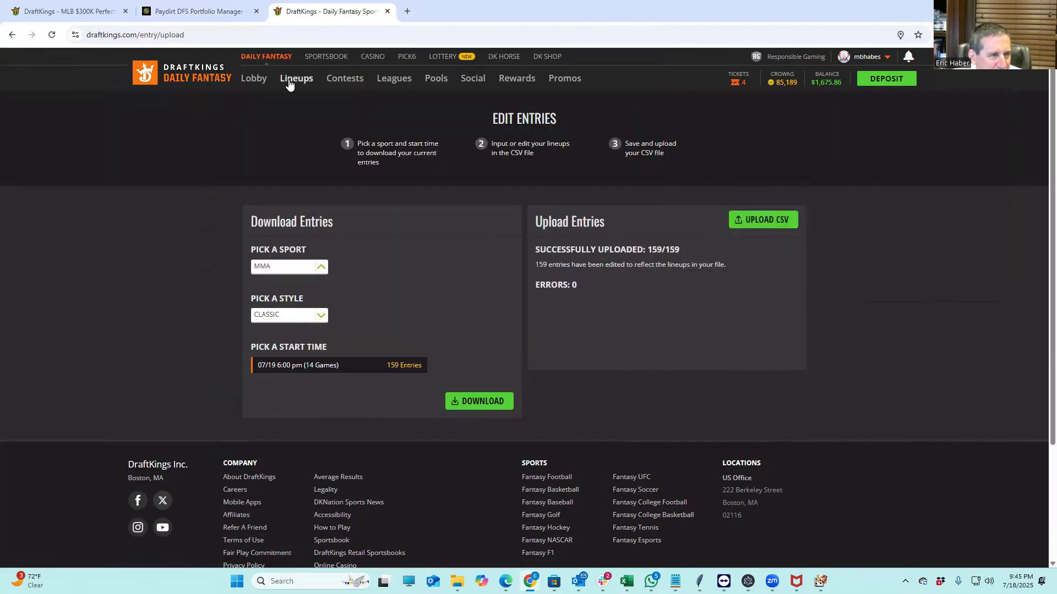
left_click(289, 80)
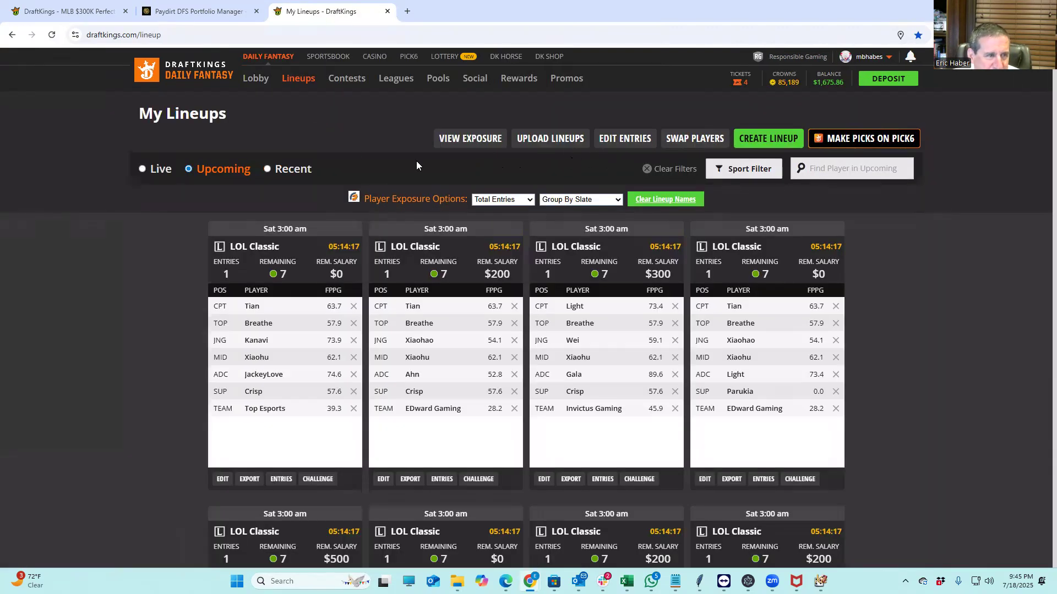
Show MMA player exposure across the lineups, with M. Holloway at 53% of entries
left_click(465, 139)
left_click(881, 142)
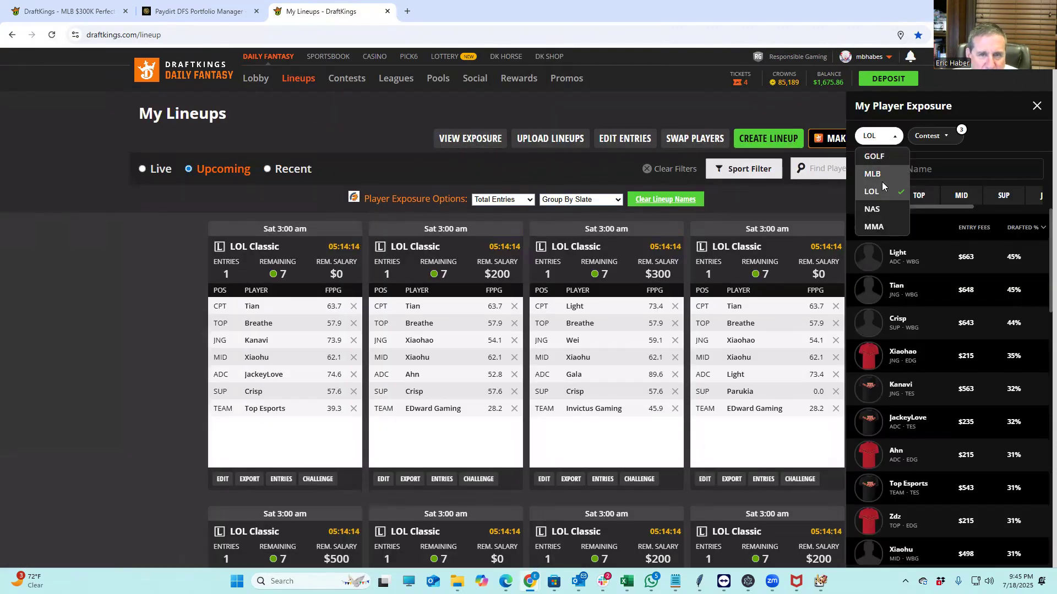
left_click(874, 223)
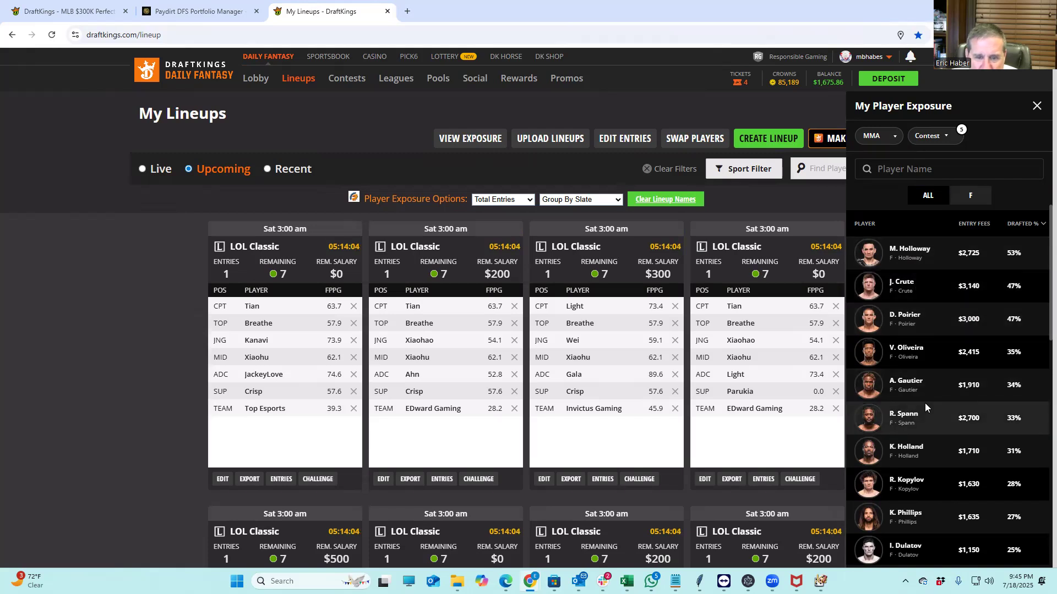
scroll(924, 402, "down", 2)
scroll(925, 392, "down", 4)
scroll(925, 392, "up", 6)
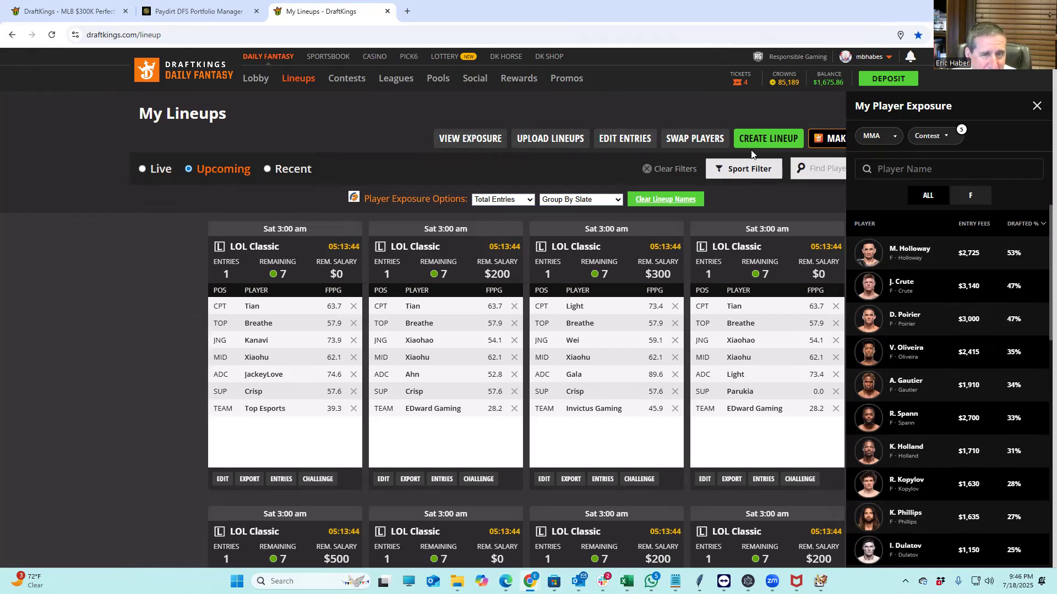
Download the updated 159 MMA entries as DKEntries - 2025-07-18T214622.734.csv
left_click(624, 142)
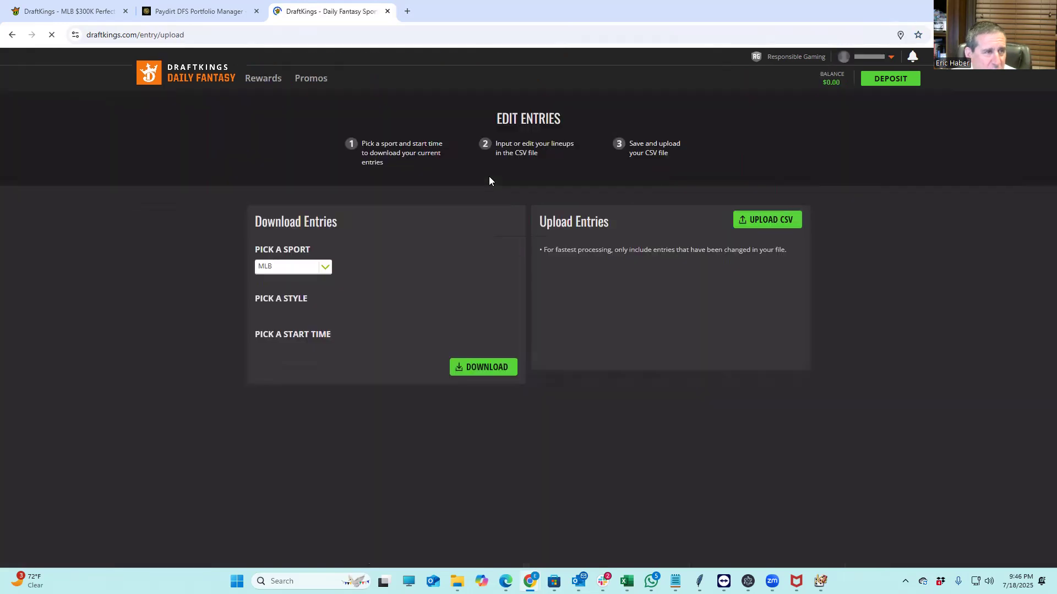
left_click(302, 267)
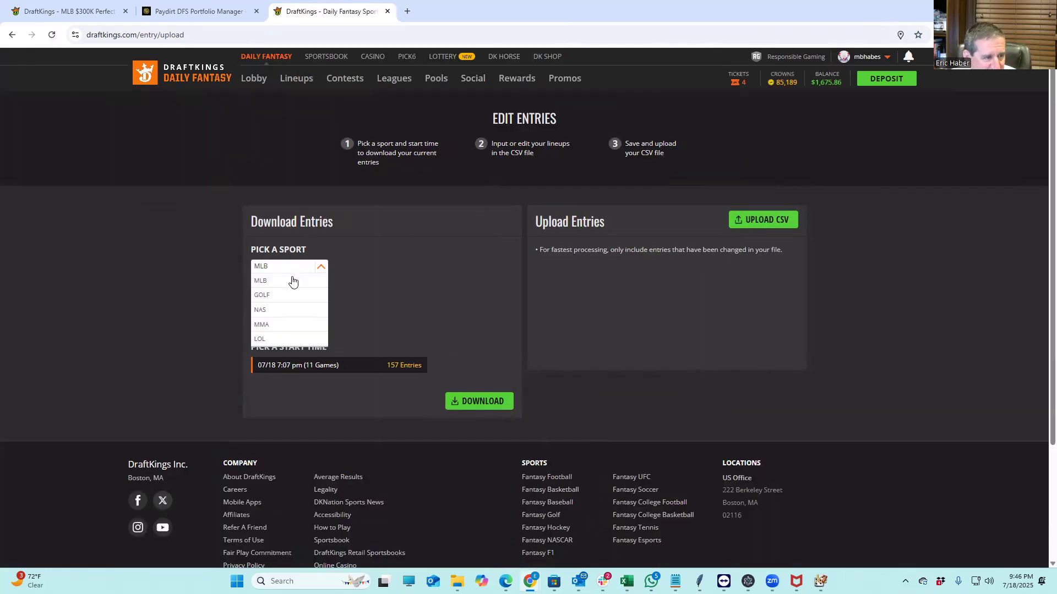
left_click(276, 327)
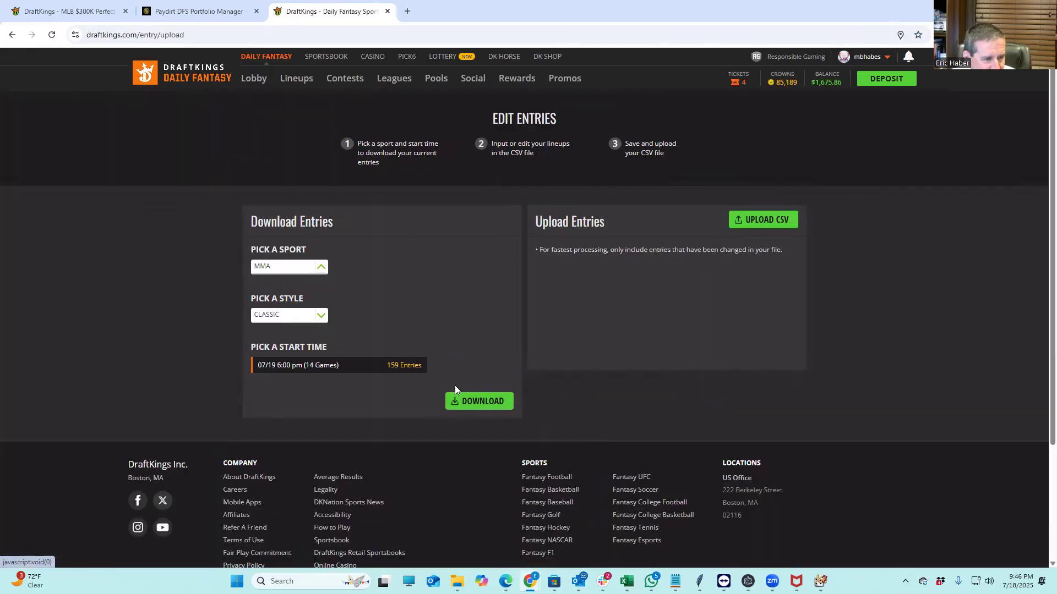
left_click(480, 397)
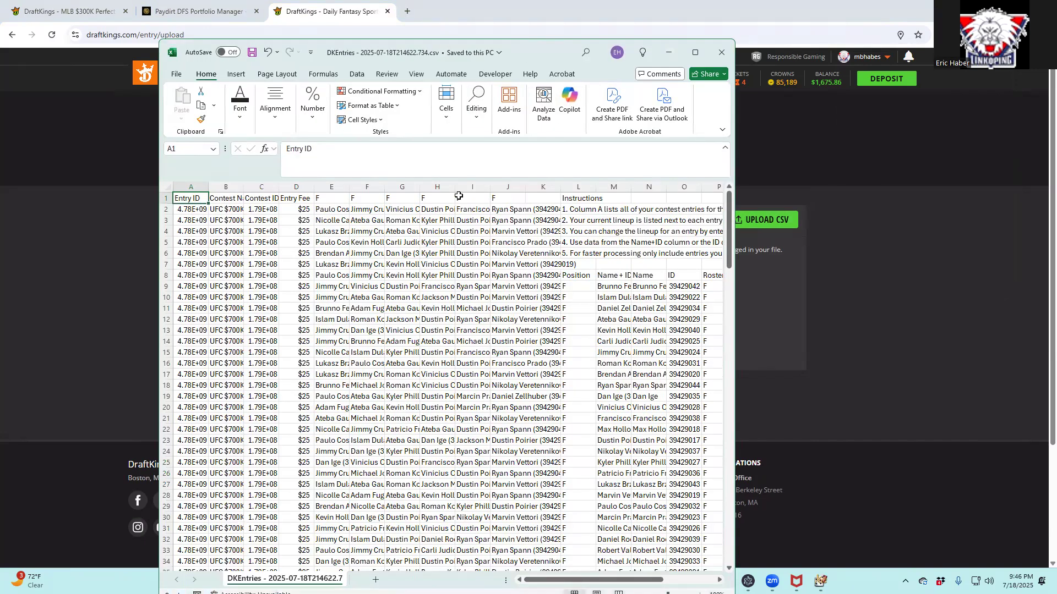
Delete columns A–D and the extra Instructions and player-pool columns H–T
left_click(328, 167)
left_click_drag(301, 188, 84, 181)
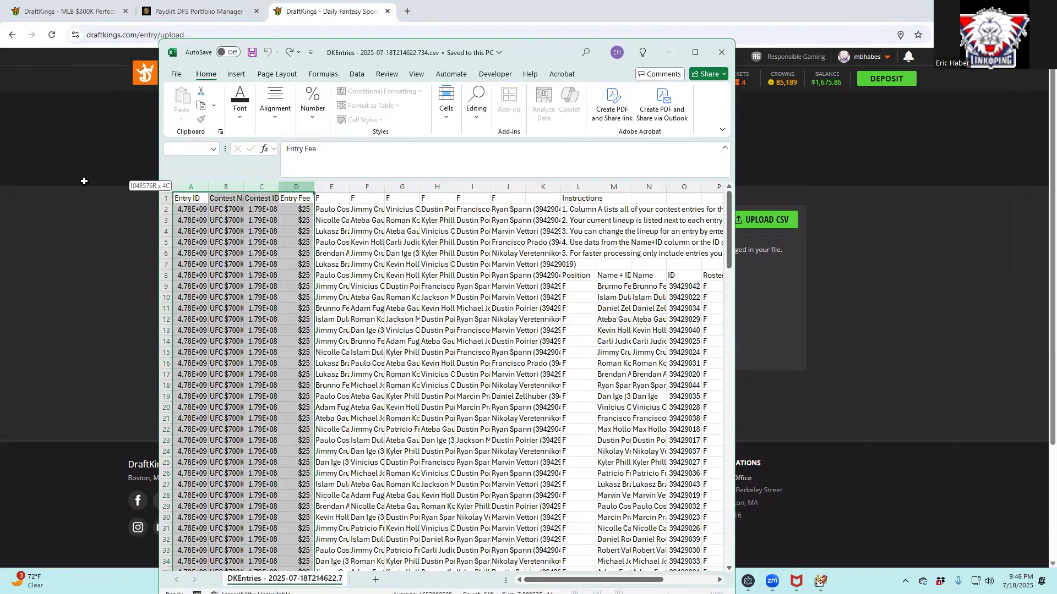
right_click(250, 187)
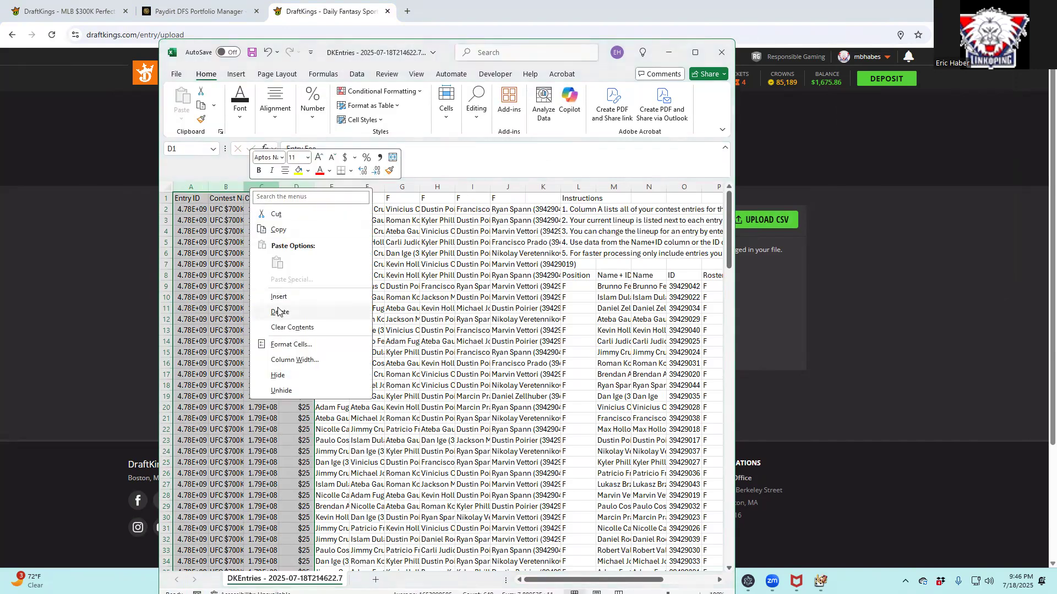
left_click(330, 312)
left_click_drag(440, 187, 782, 234)
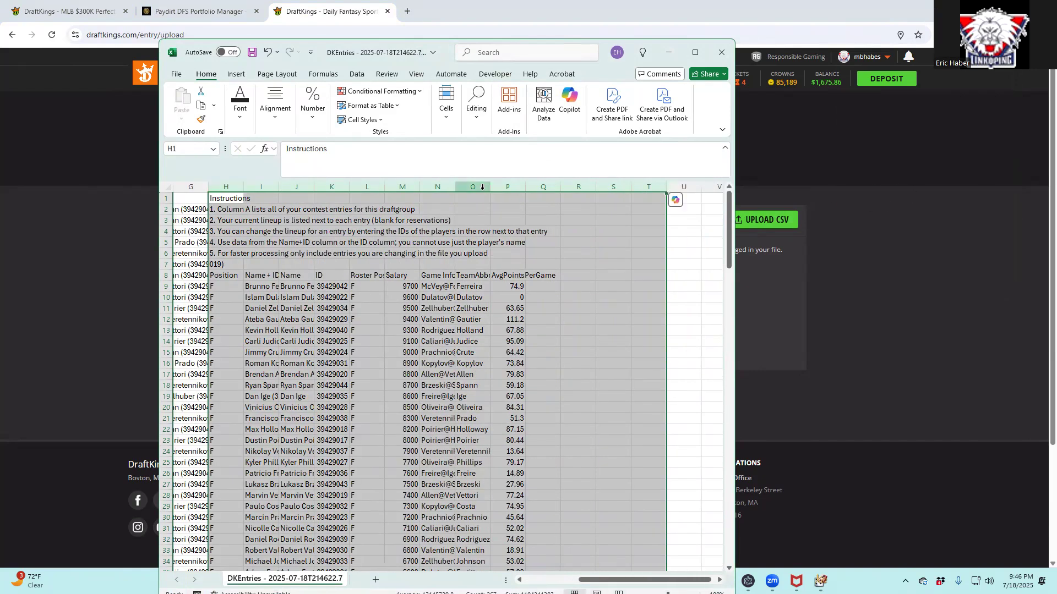
right_click(484, 188)
left_click(513, 313)
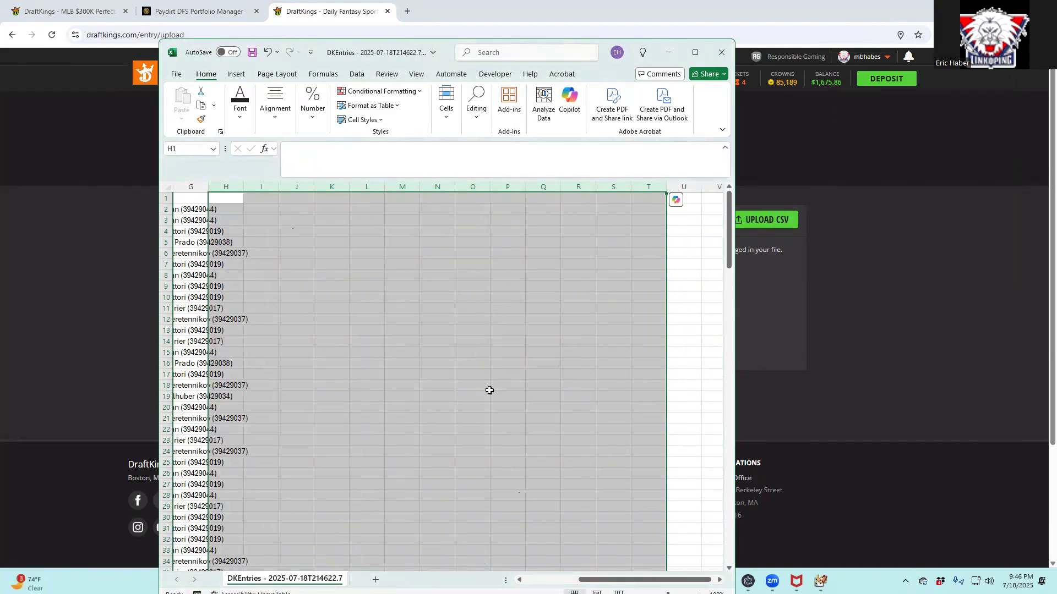
left_click_drag(625, 580, 489, 569)
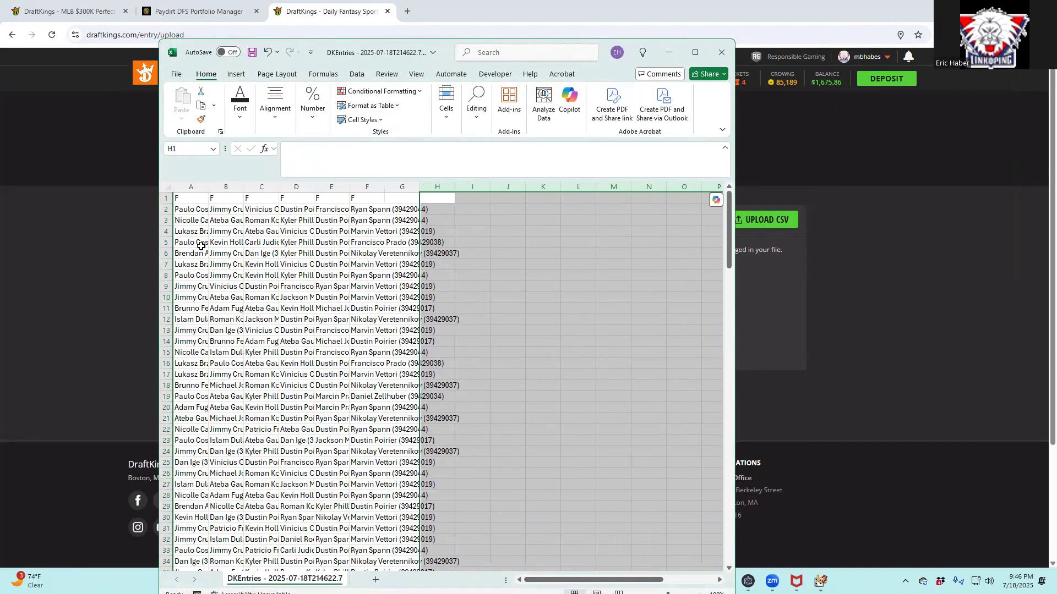
Save a copy of the entries sheet as ENTRYTEST.csv in the KrugMMA folder
left_click(177, 76)
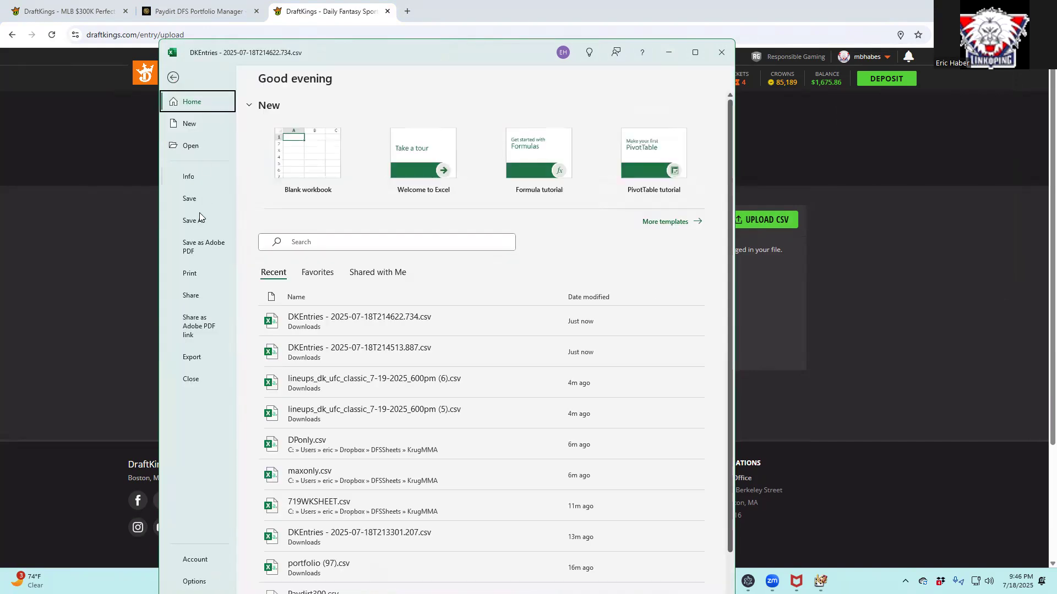
left_click(195, 220)
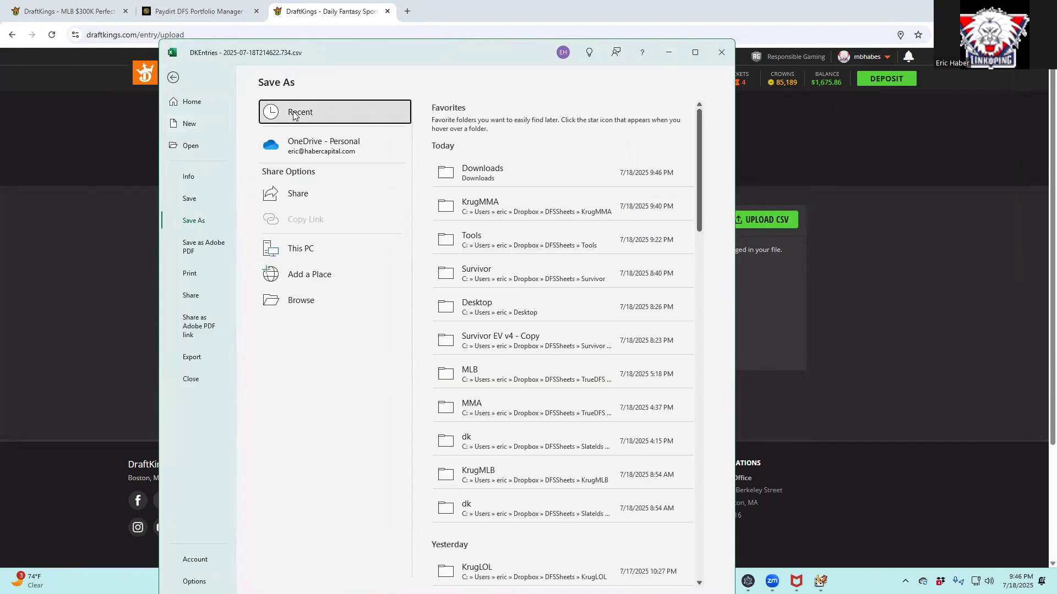
left_click(495, 203)
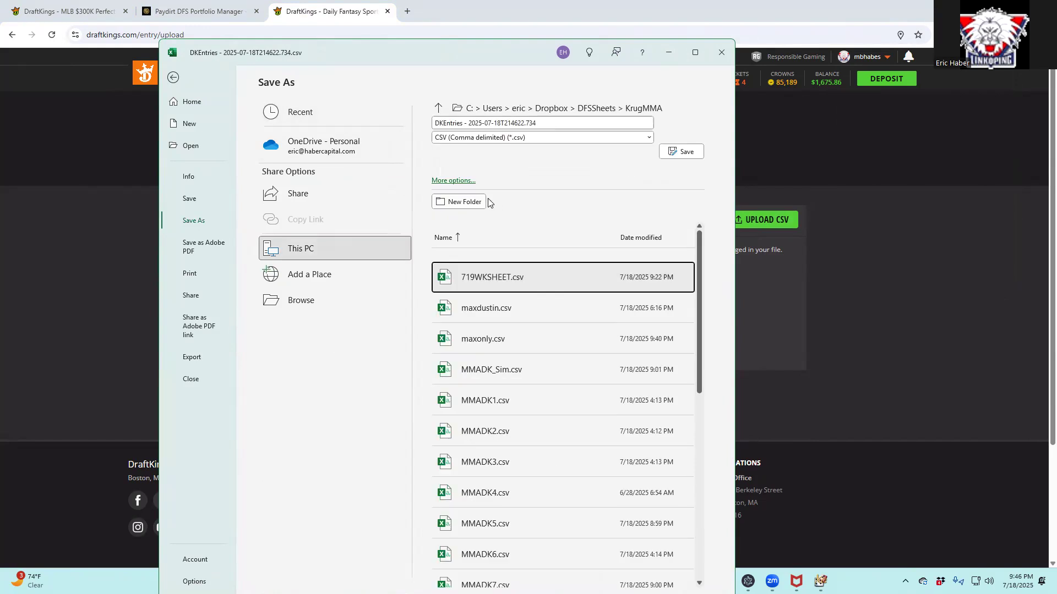
left_click(571, 122)
type("ENTR")
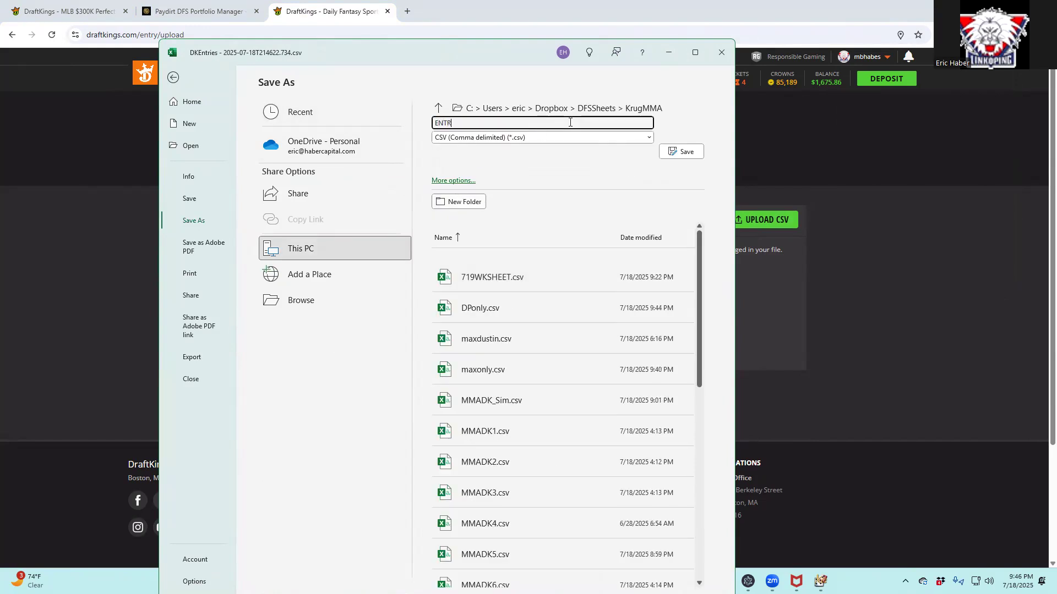
type("YTEST")
left_click(667, 152)
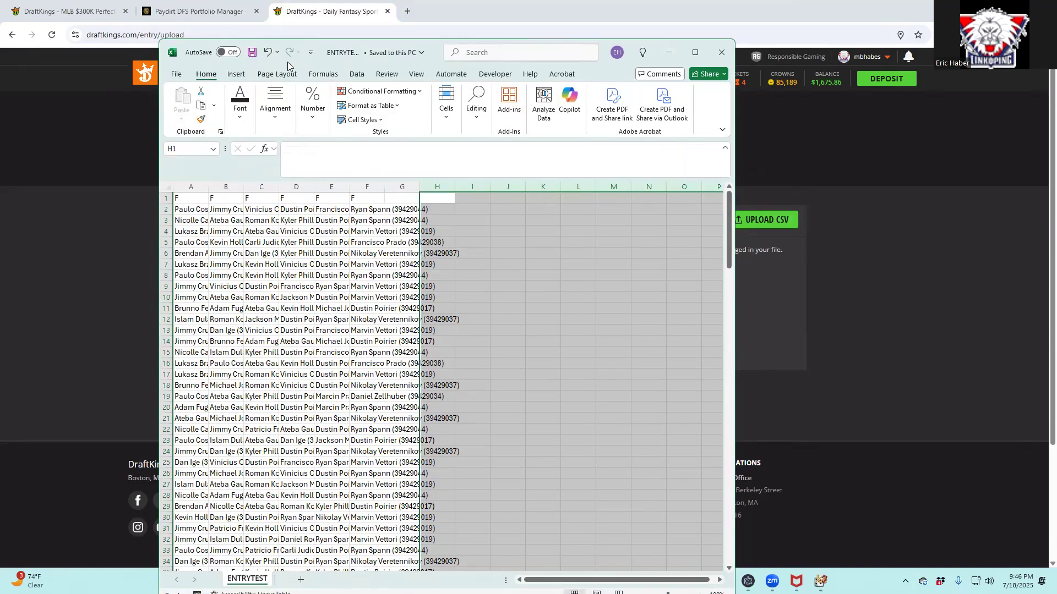
left_click(212, 13)
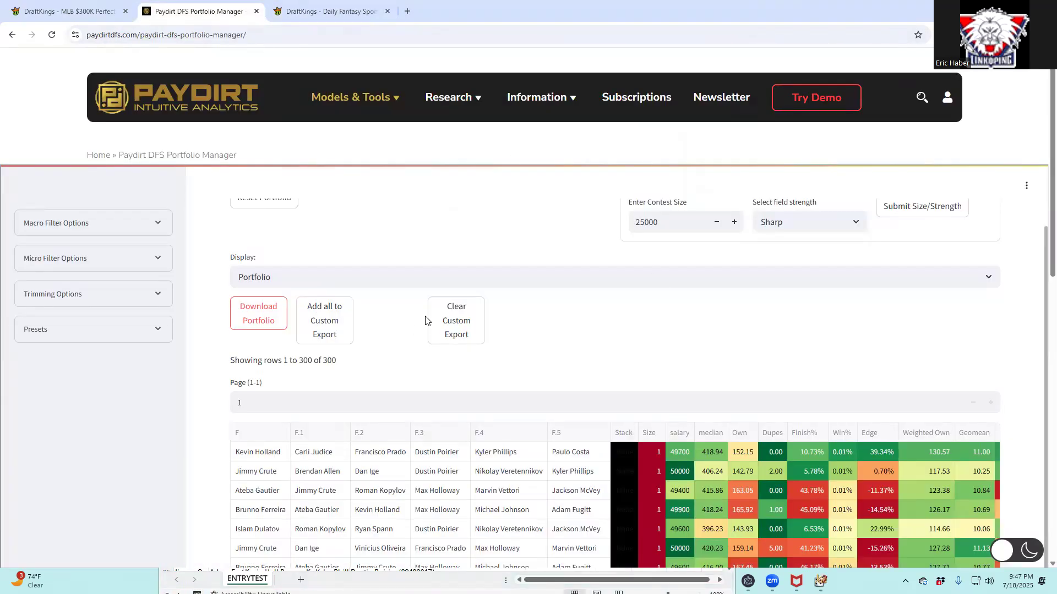
On Data Load, set the portfolio source to Draftkings/Fanduel (Names + IDs) and remove Paydirt300.csv
scroll(424, 319, "up", 2)
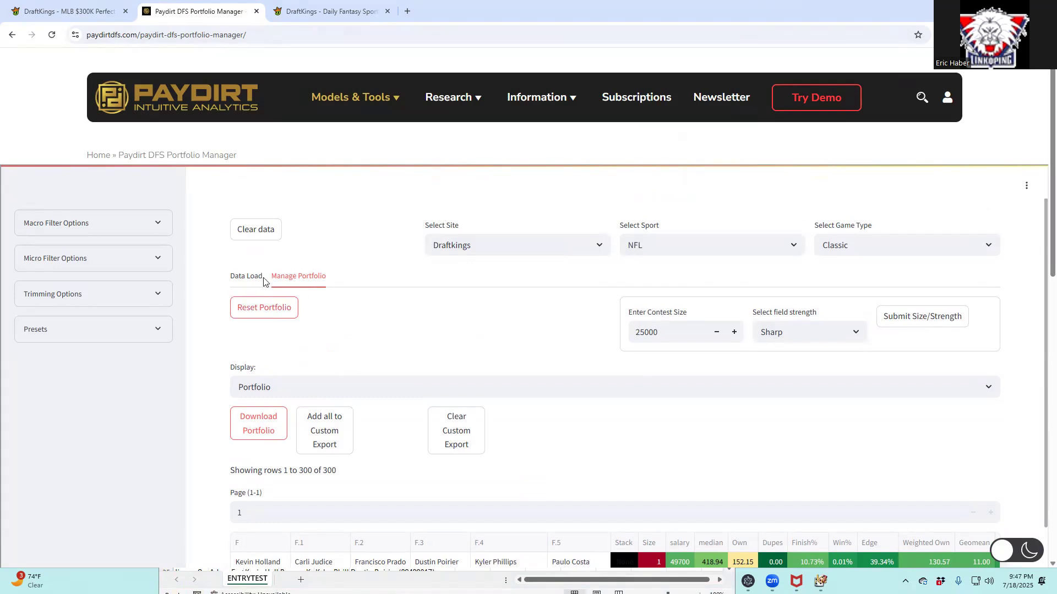
left_click(247, 276)
scroll(638, 394, "down", 3)
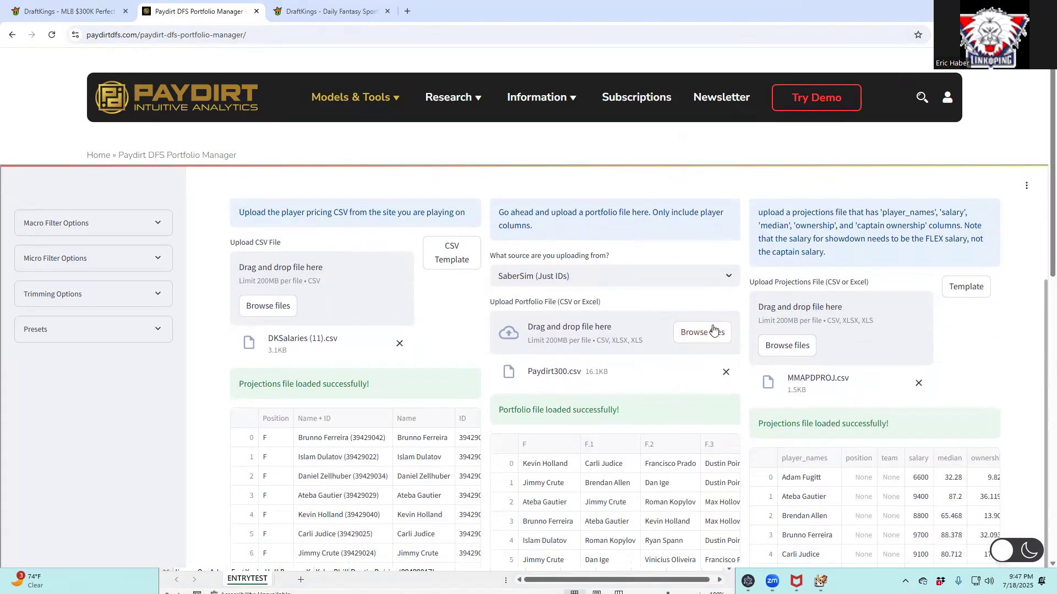
left_click(731, 277)
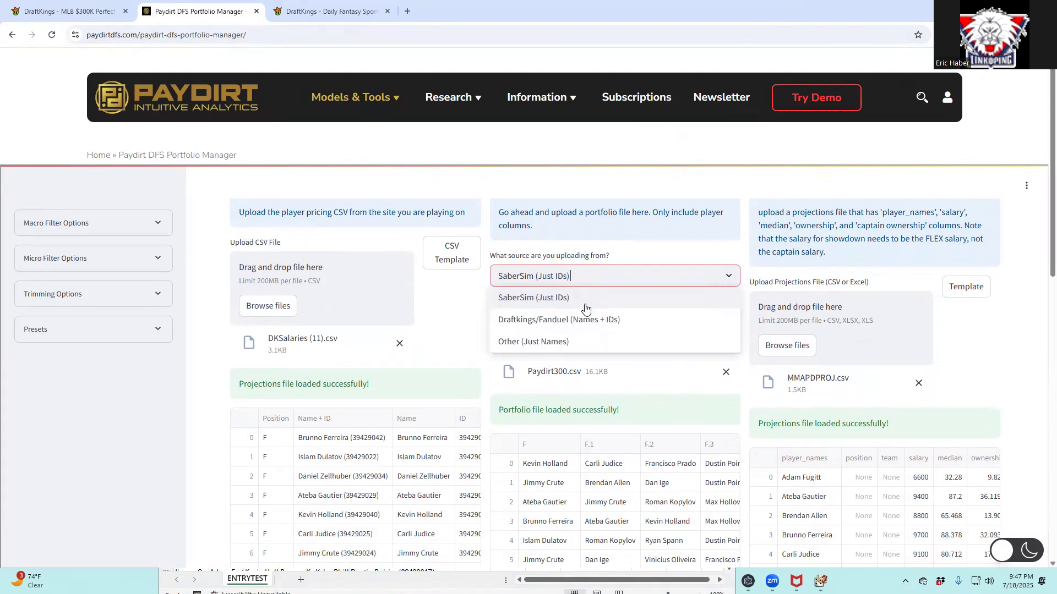
left_click(547, 319)
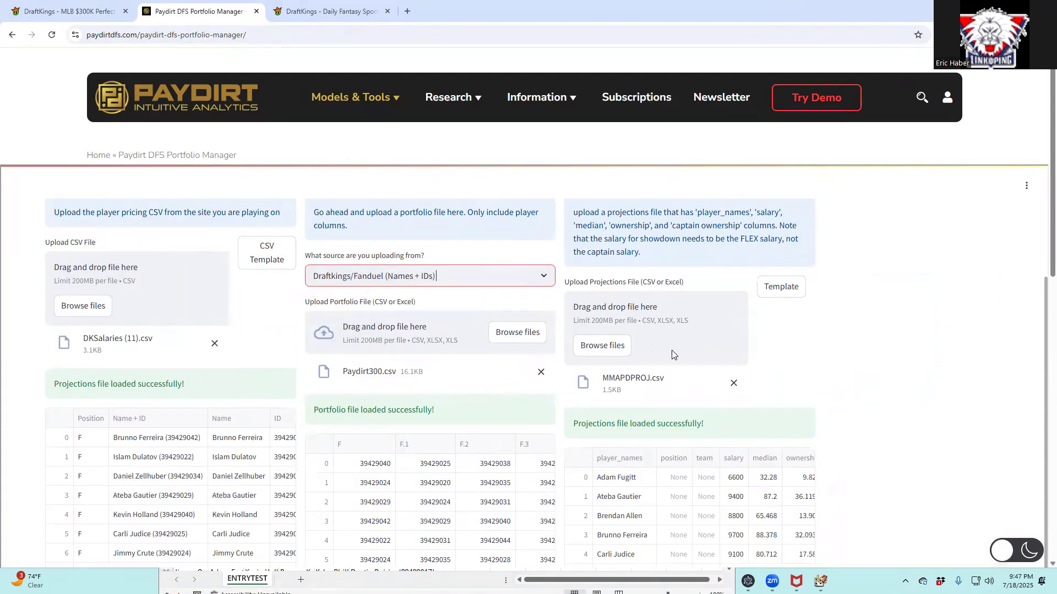
left_click(668, 361)
Clear the old data, upload ENTRYTEST.csv from KrugMMA, and view its 159 lineups in Manage Portfolio
scroll(759, 407, "down", 4)
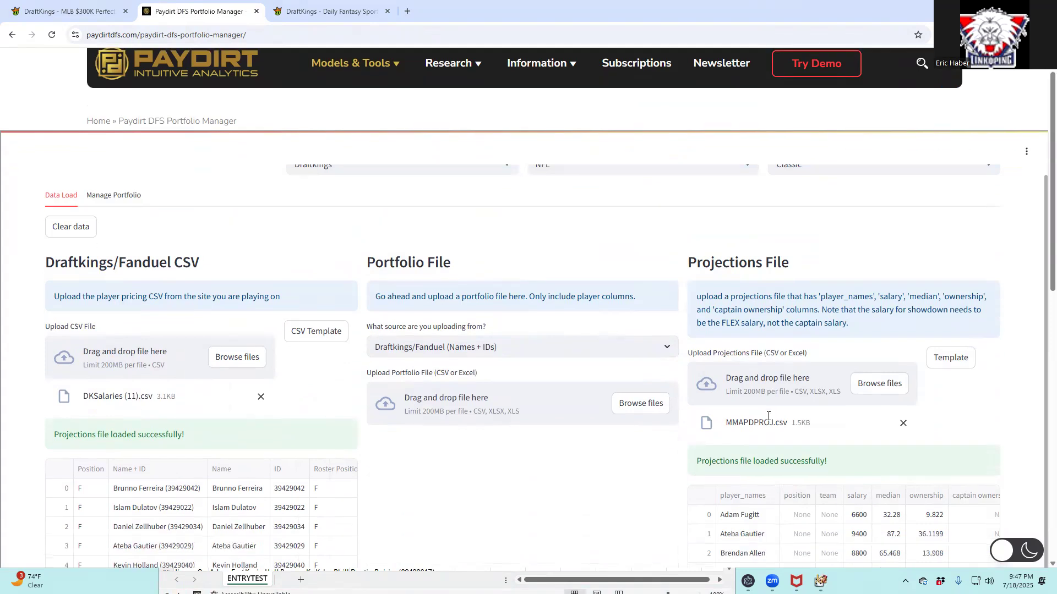
scroll(488, 303, "up", 1)
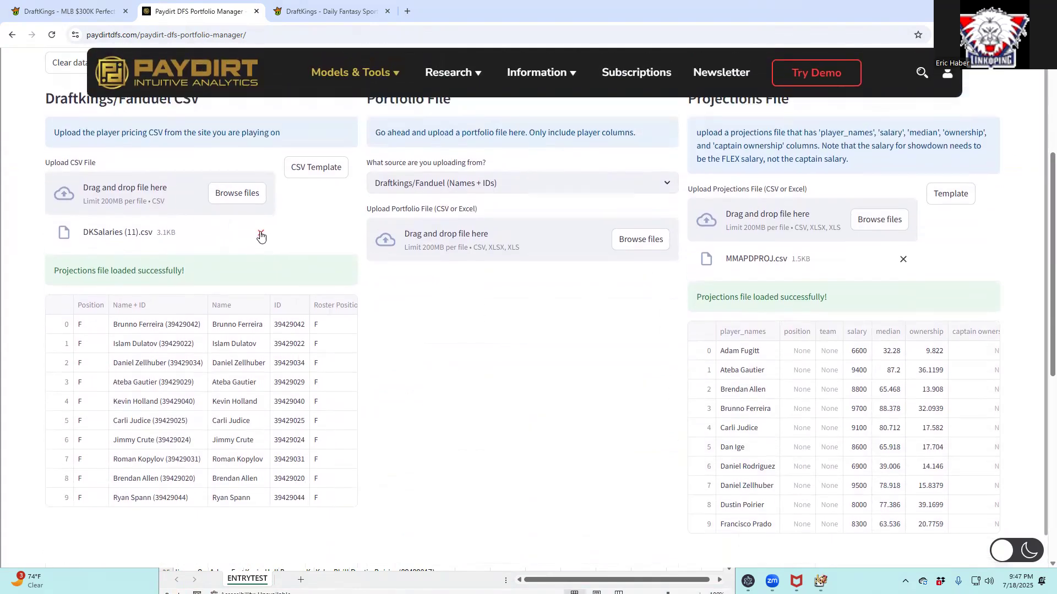
scroll(407, 253, "up", 1)
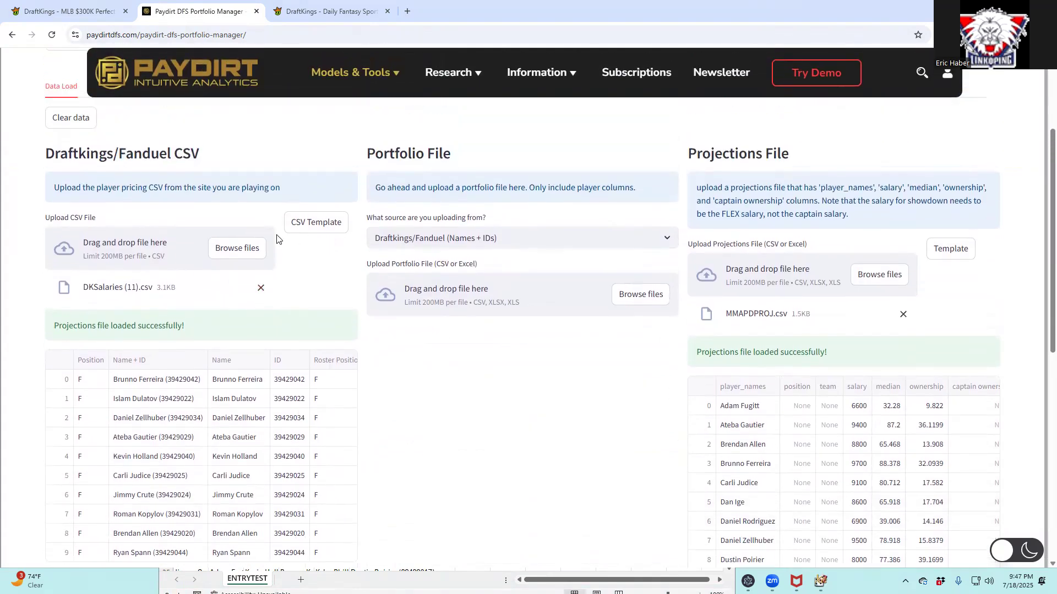
scroll(336, 268, "up", 1)
left_click(80, 177)
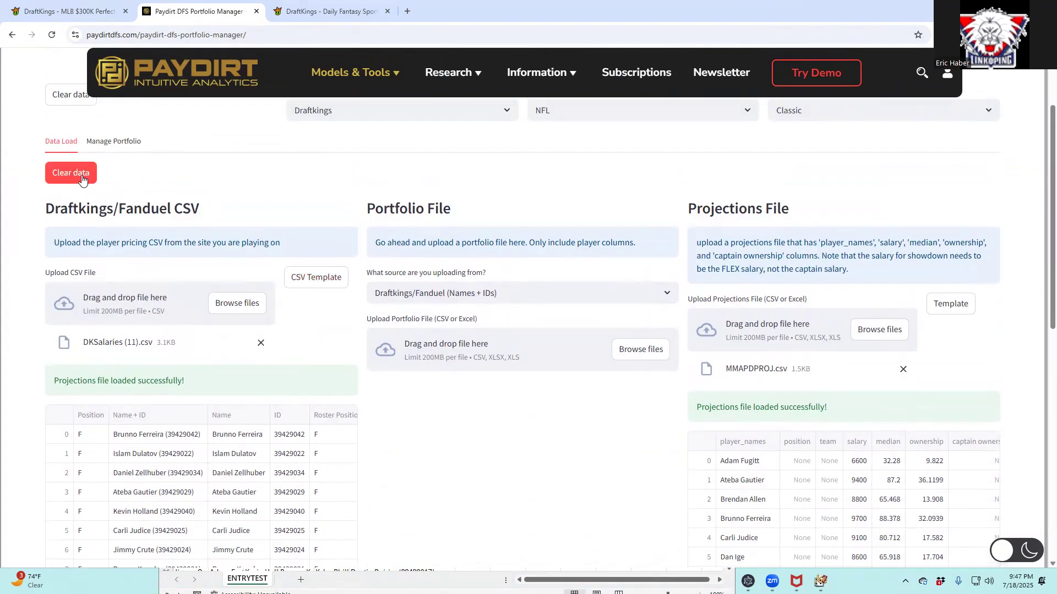
left_click(632, 352)
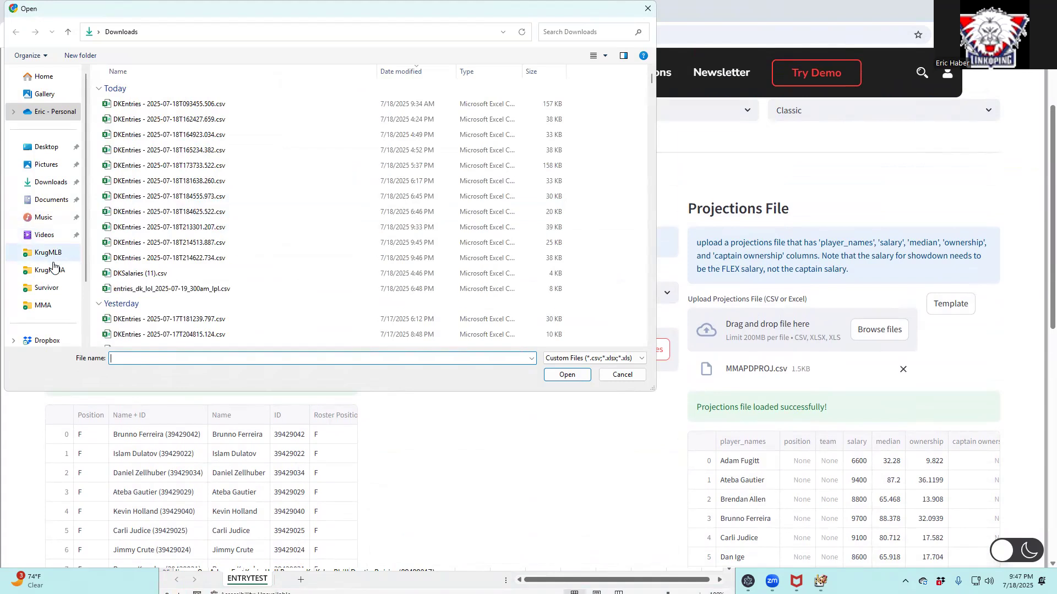
left_click(53, 269)
left_click(144, 89)
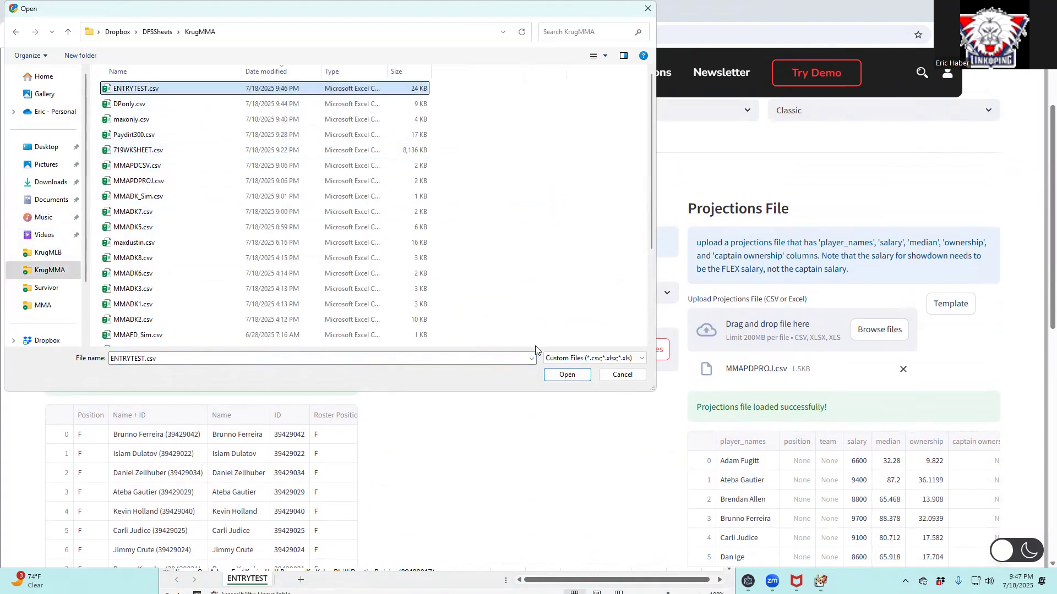
left_click(567, 375)
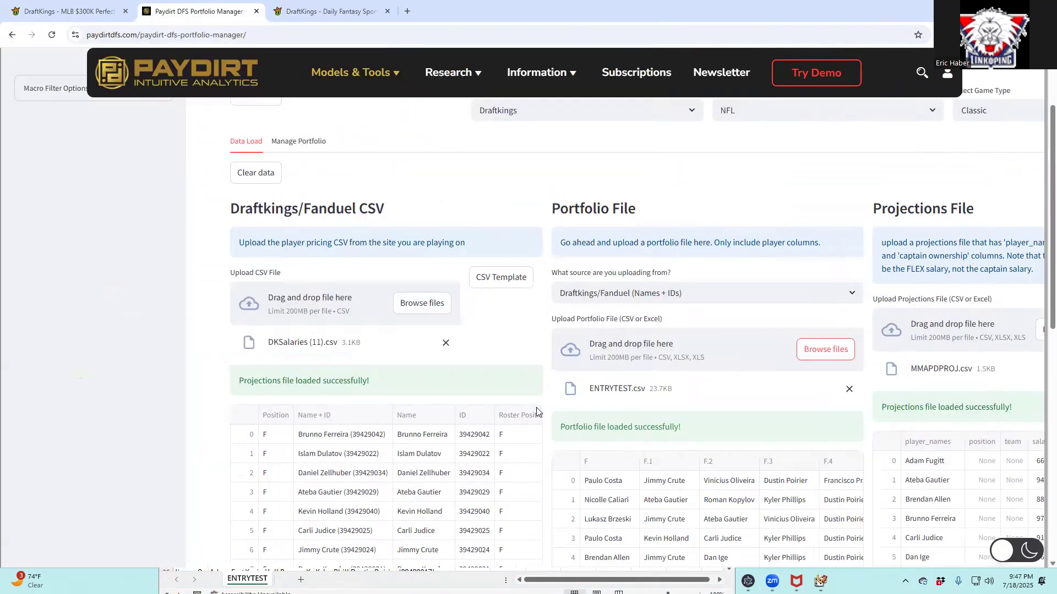
left_click(298, 141)
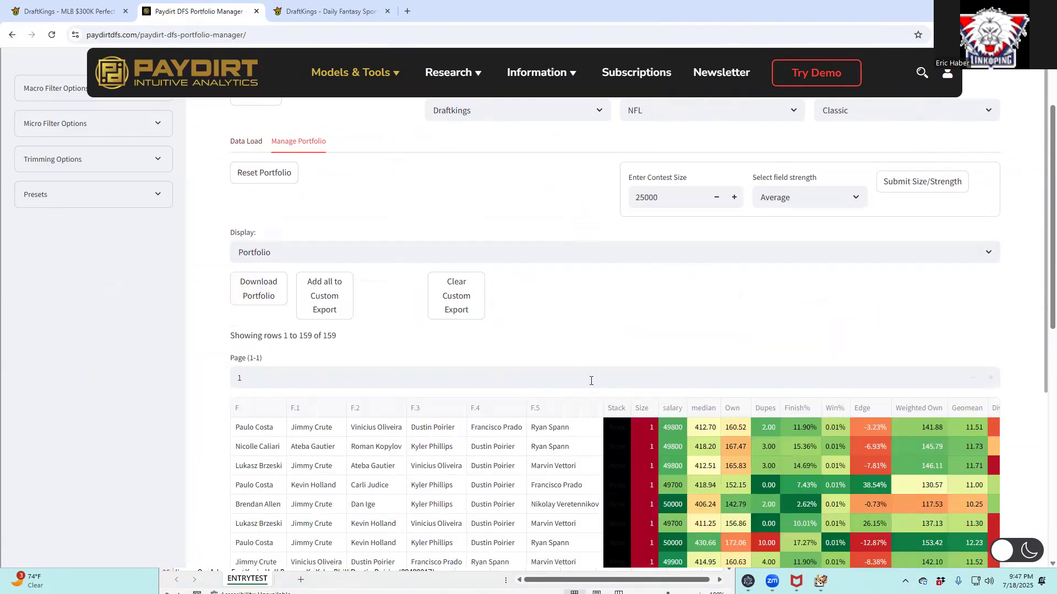
Export portfolio (98).csv and check its 159 lineups' Dupes counts near rows 155–159 in Excel
left_click(263, 295)
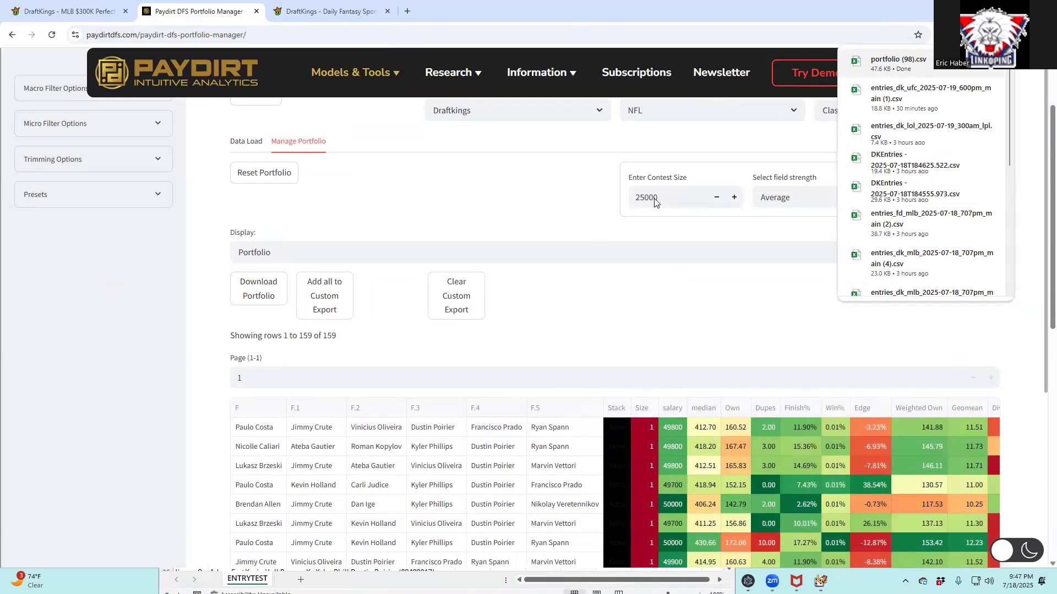
left_click(651, 334)
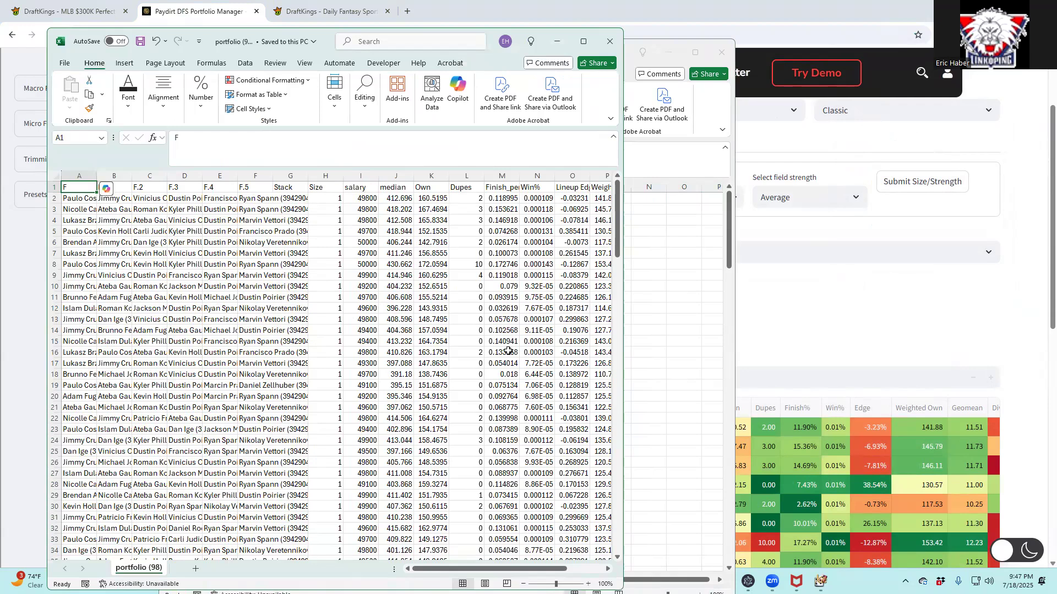
scroll(548, 407, "down", 20)
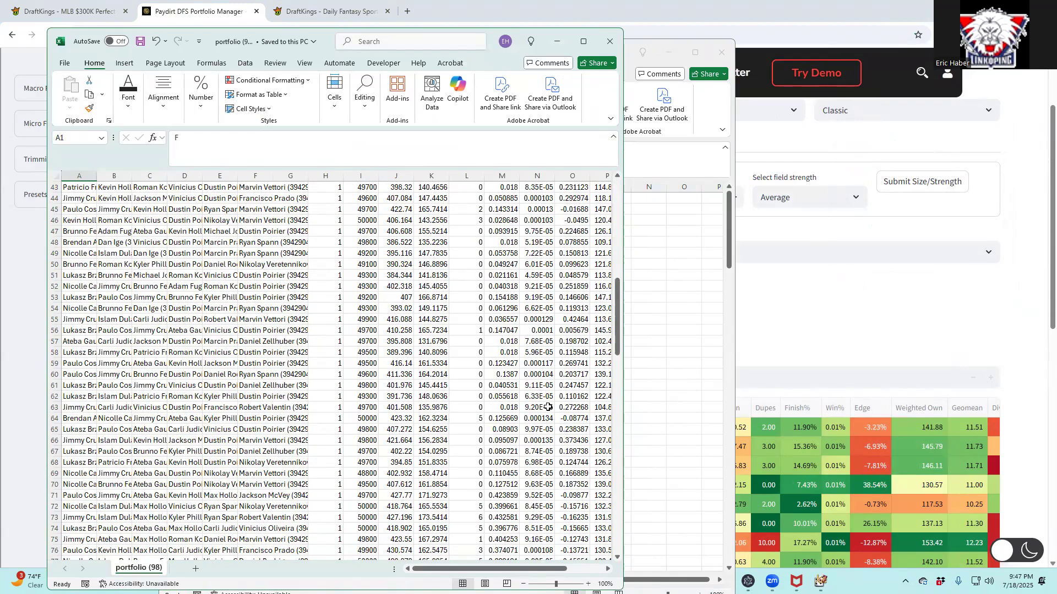
scroll(548, 407, "down", 14)
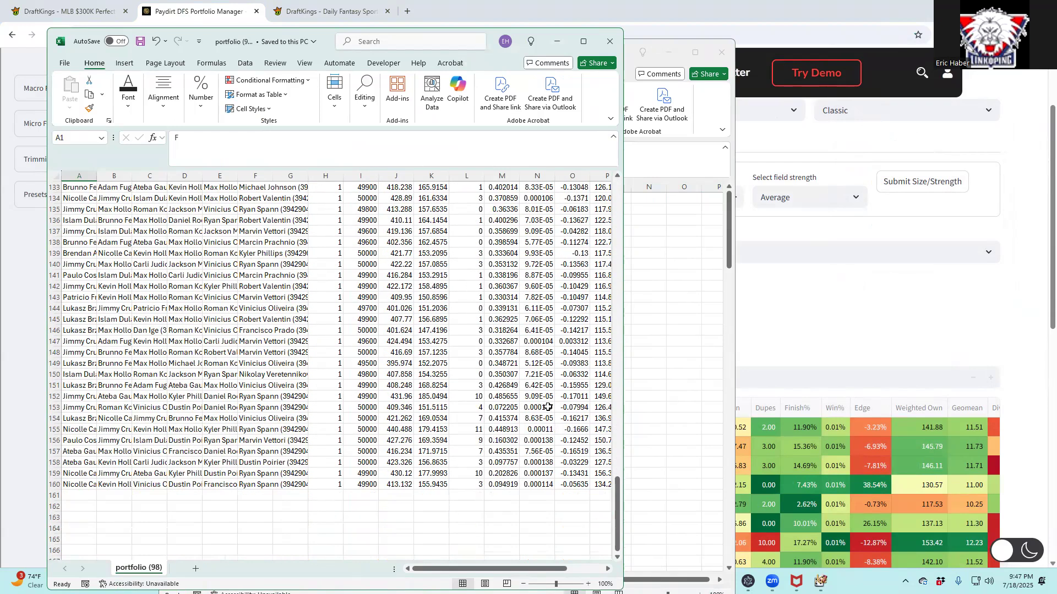
left_click(469, 395)
left_click(472, 429)
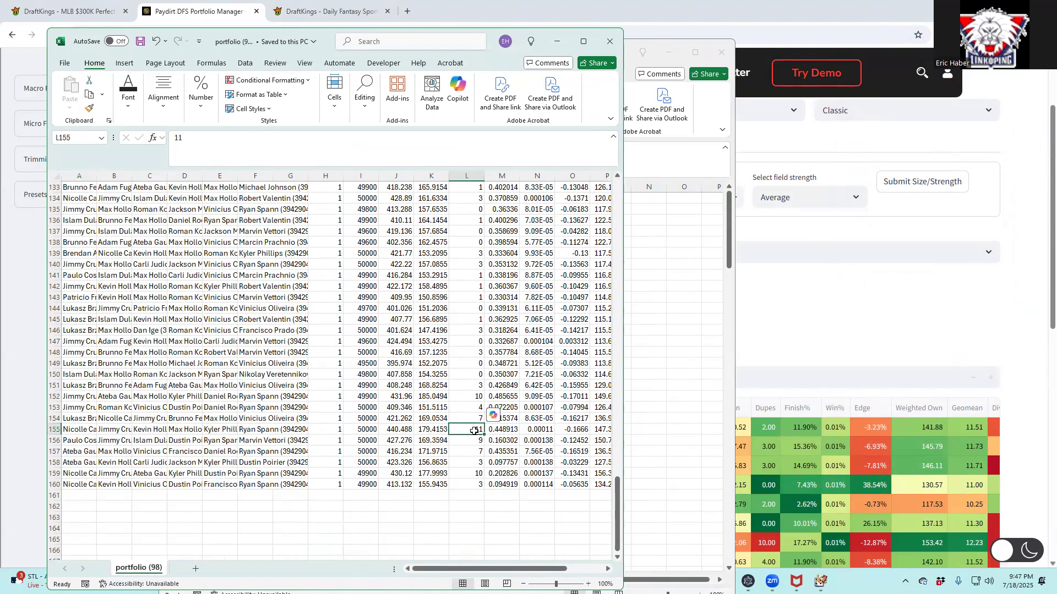
left_click(476, 473)
scroll(488, 455, "up", 7)
scroll(488, 456, "up", 20)
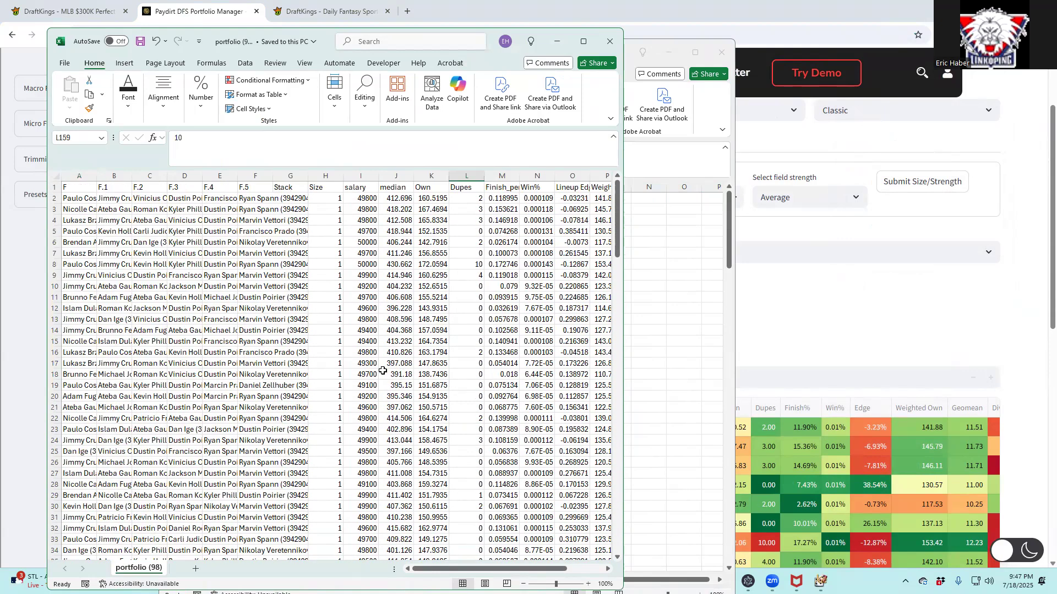
left_click(560, 44)
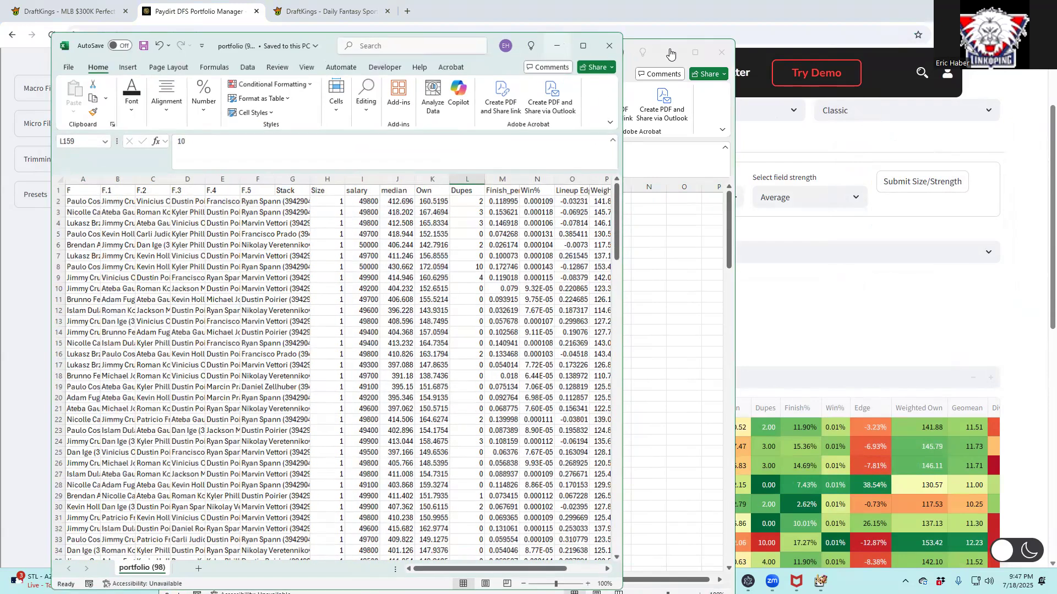